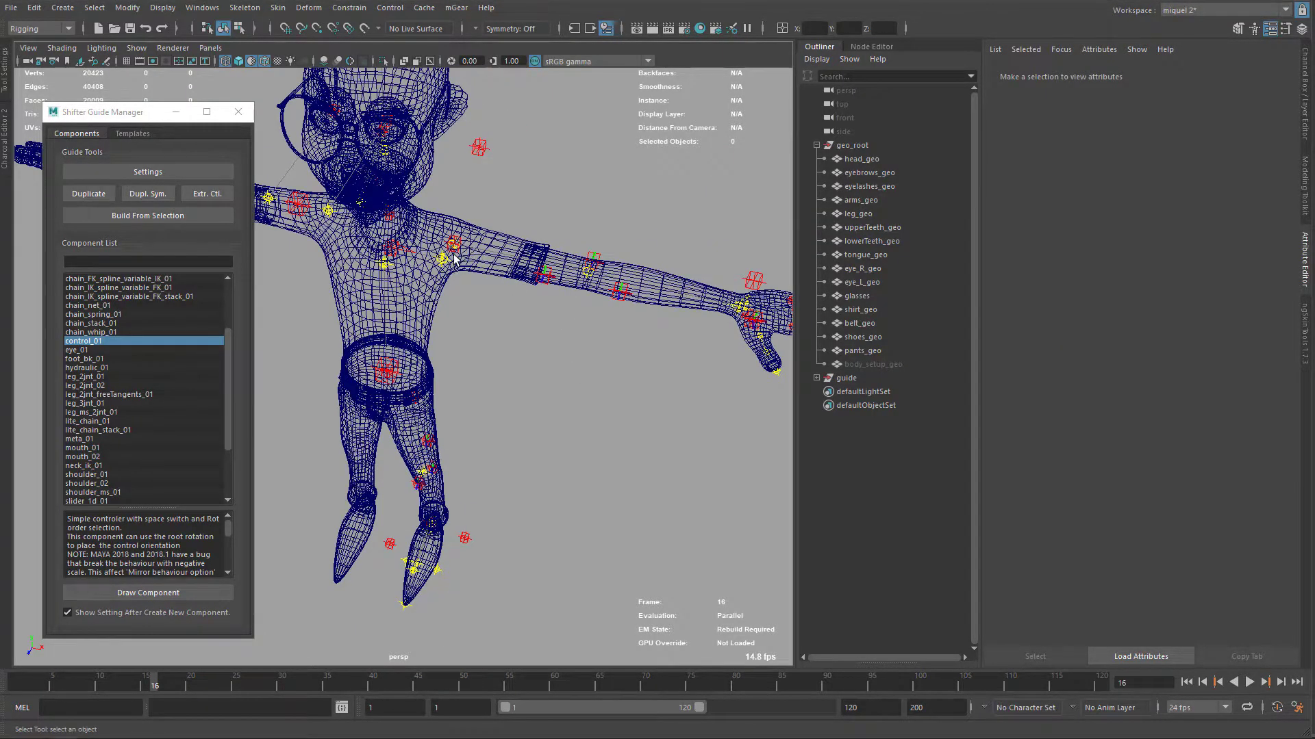
Open the settings of the left arm guide root and show its component settings clear of the arm.
click(456, 256)
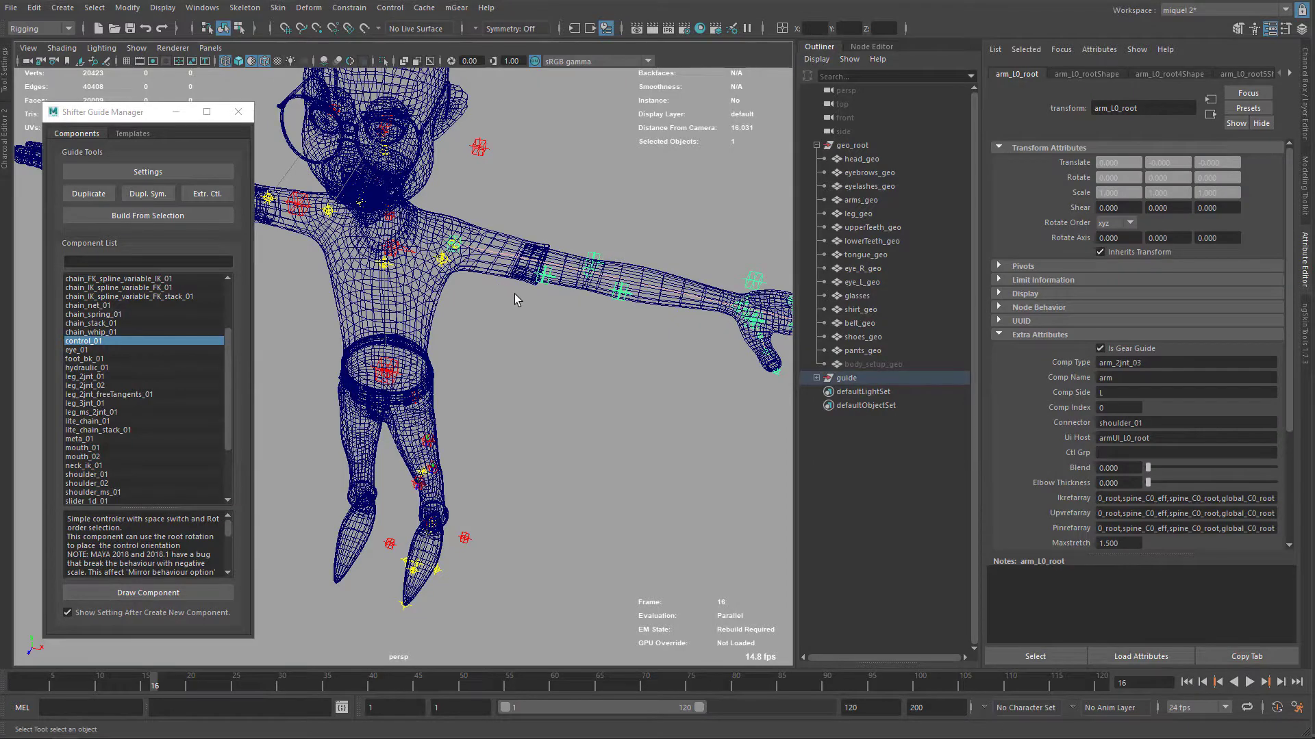
key(alt+s)
drag(288, 0, 481, 118)
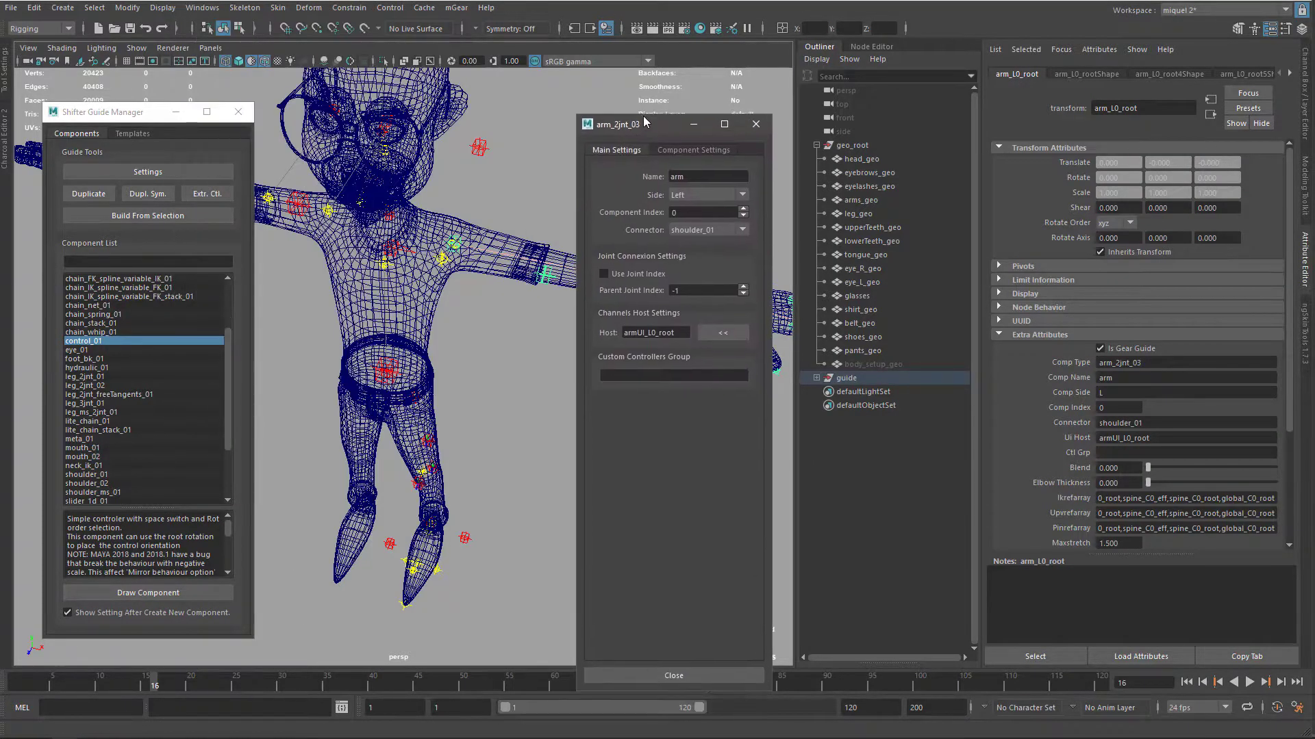
click(659, 128)
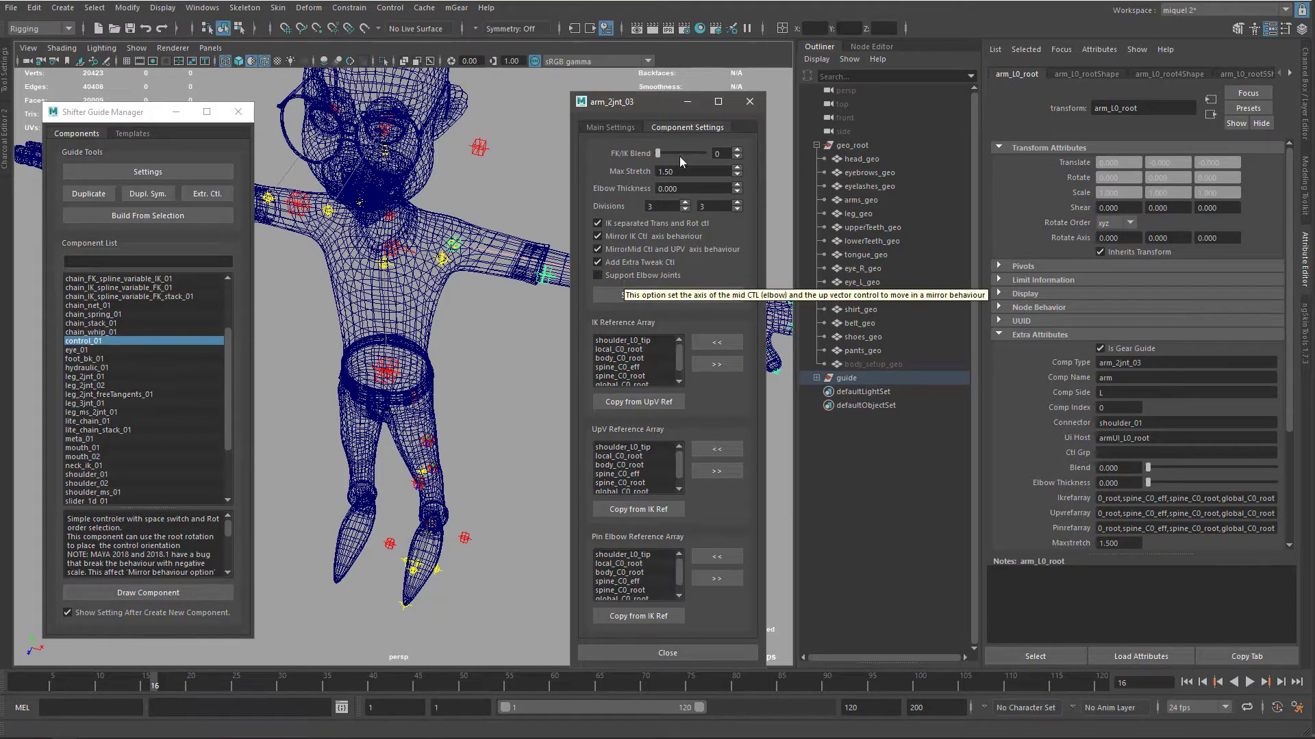
drag(615, 108, 871, 115)
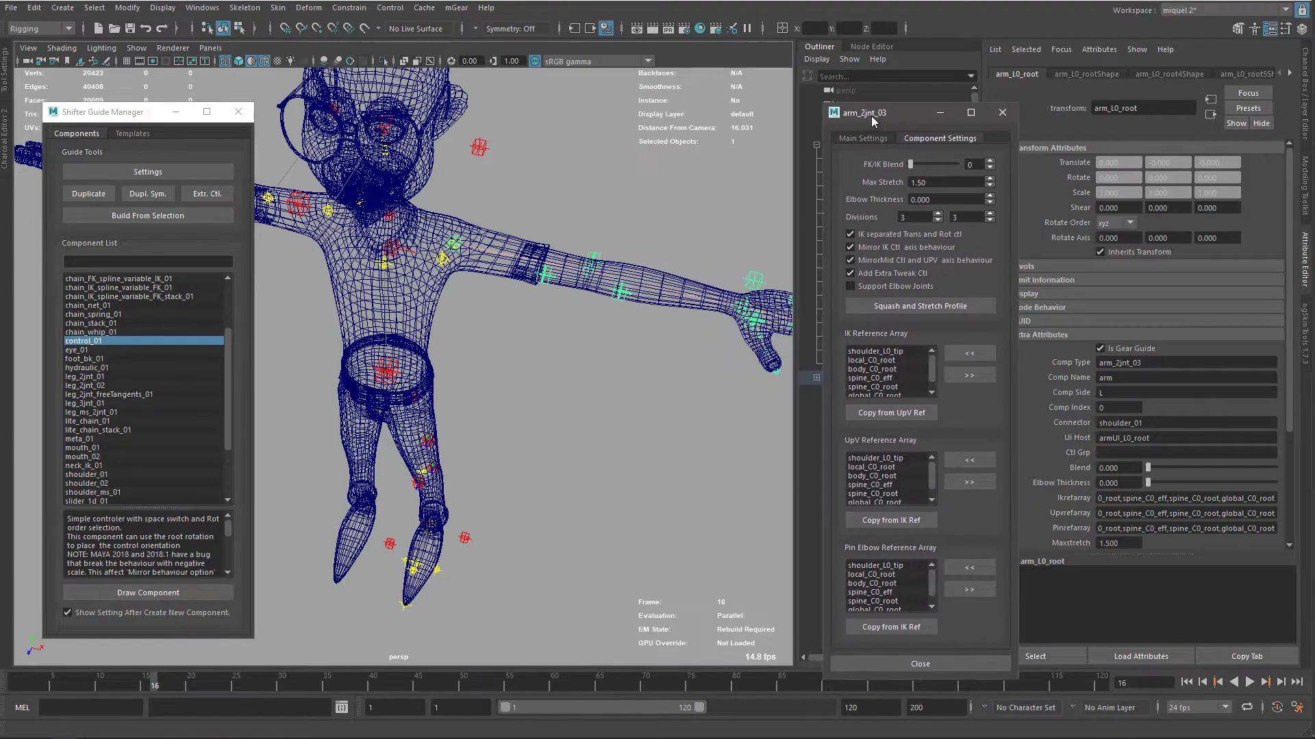
Close the Shifter Guide Manager and build a rig from the selected left arm guide, dismissing the build log.
click(239, 112)
scroll(457, 352, up, 5)
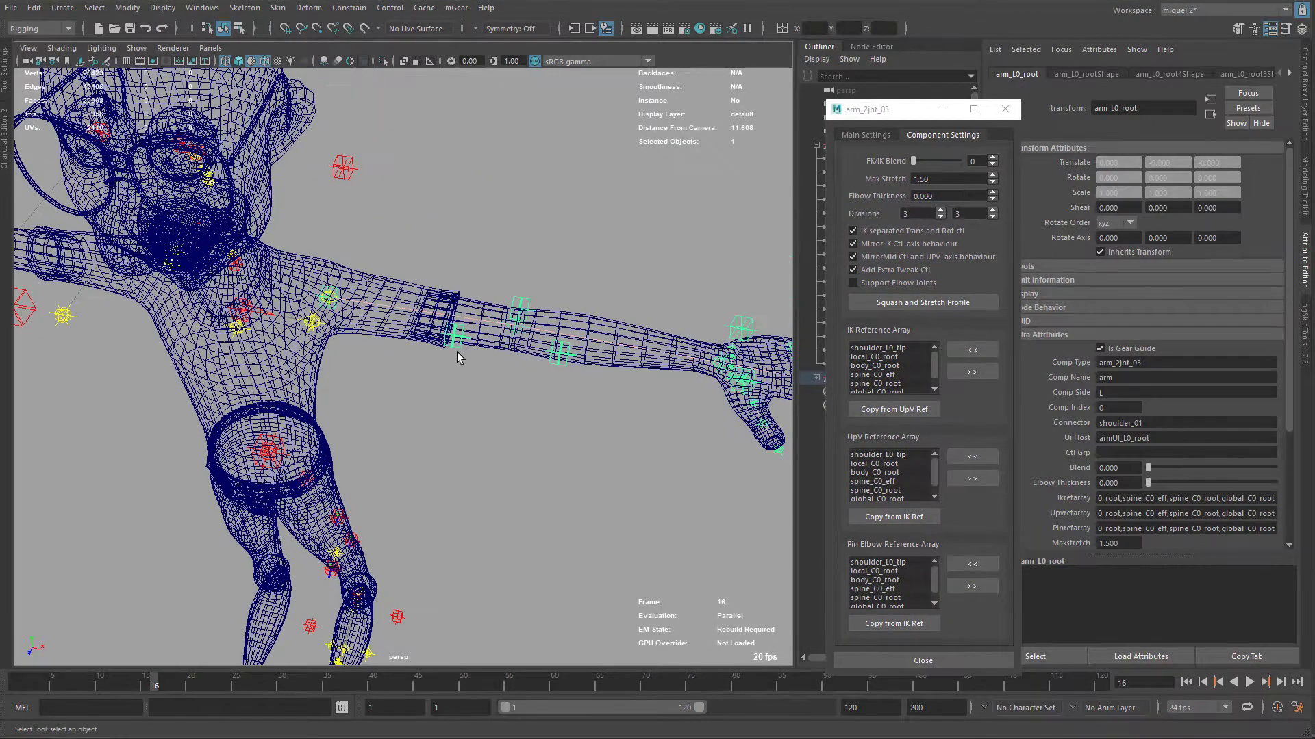
alt+drag(521, 381, 485, 364)
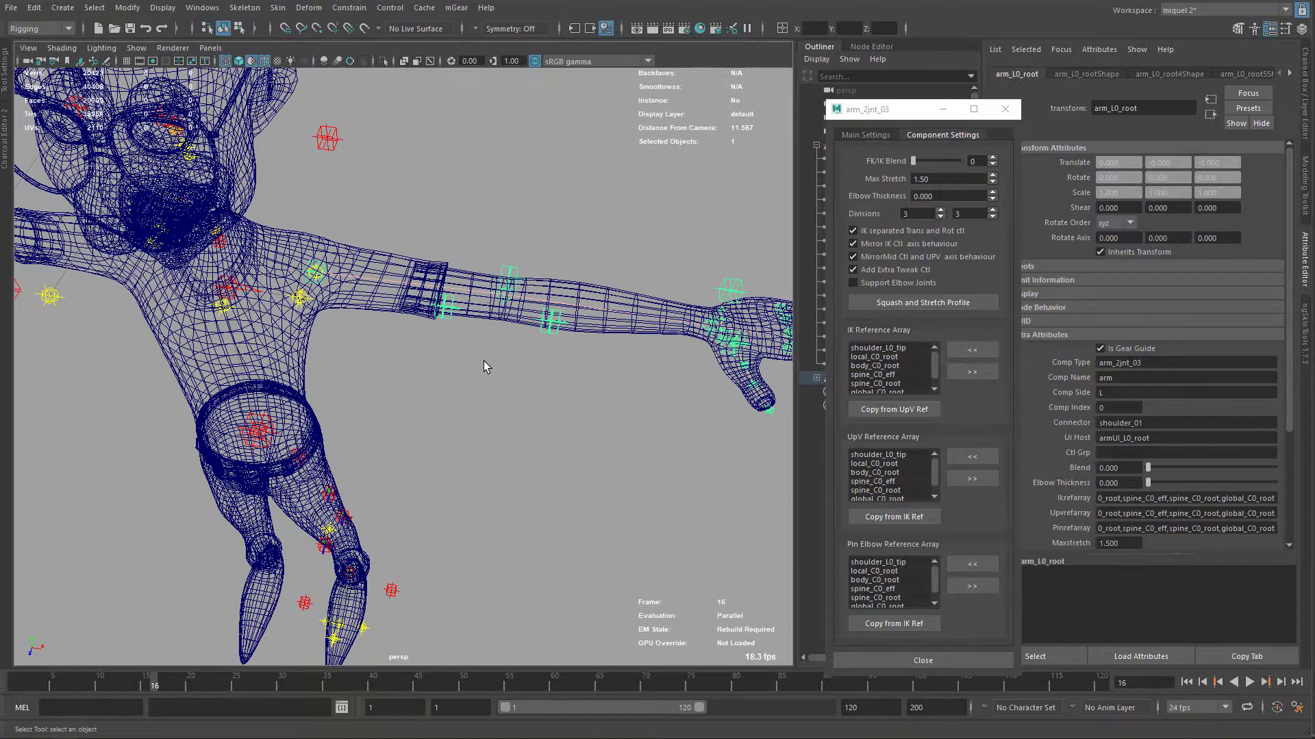
key(g)
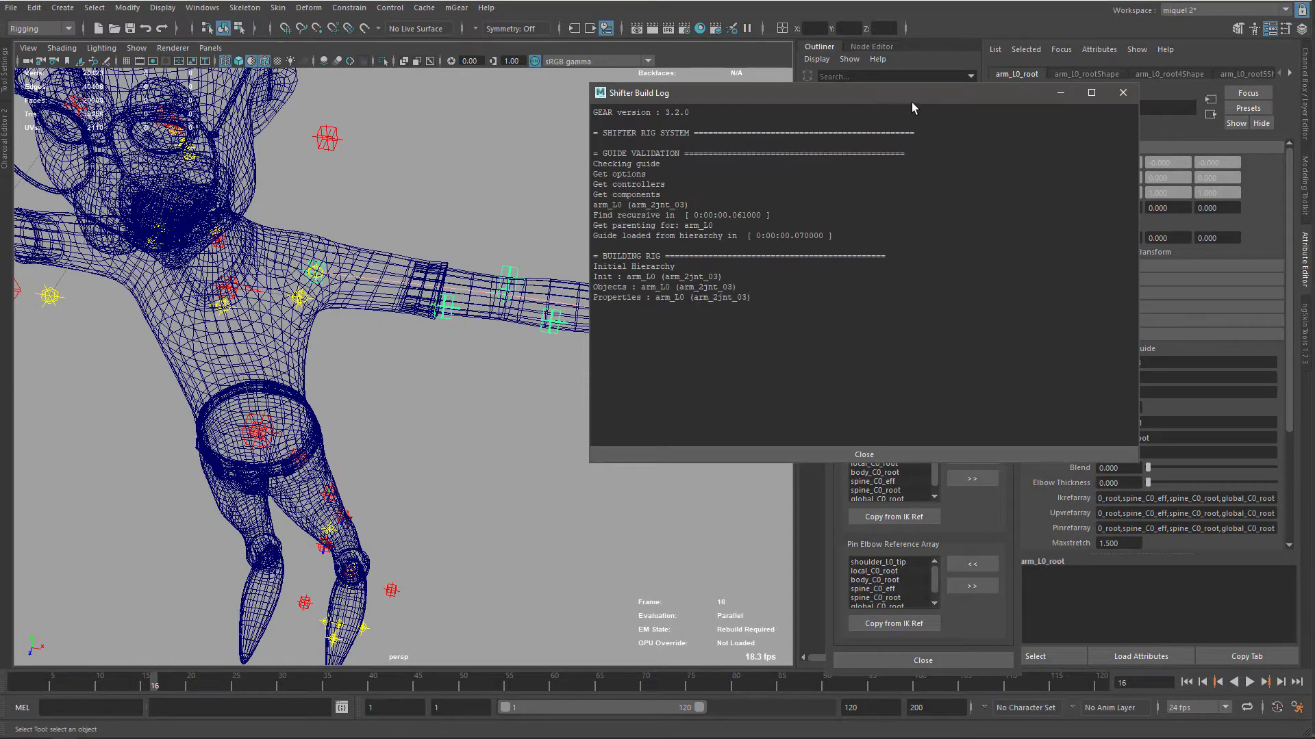
click(1123, 93)
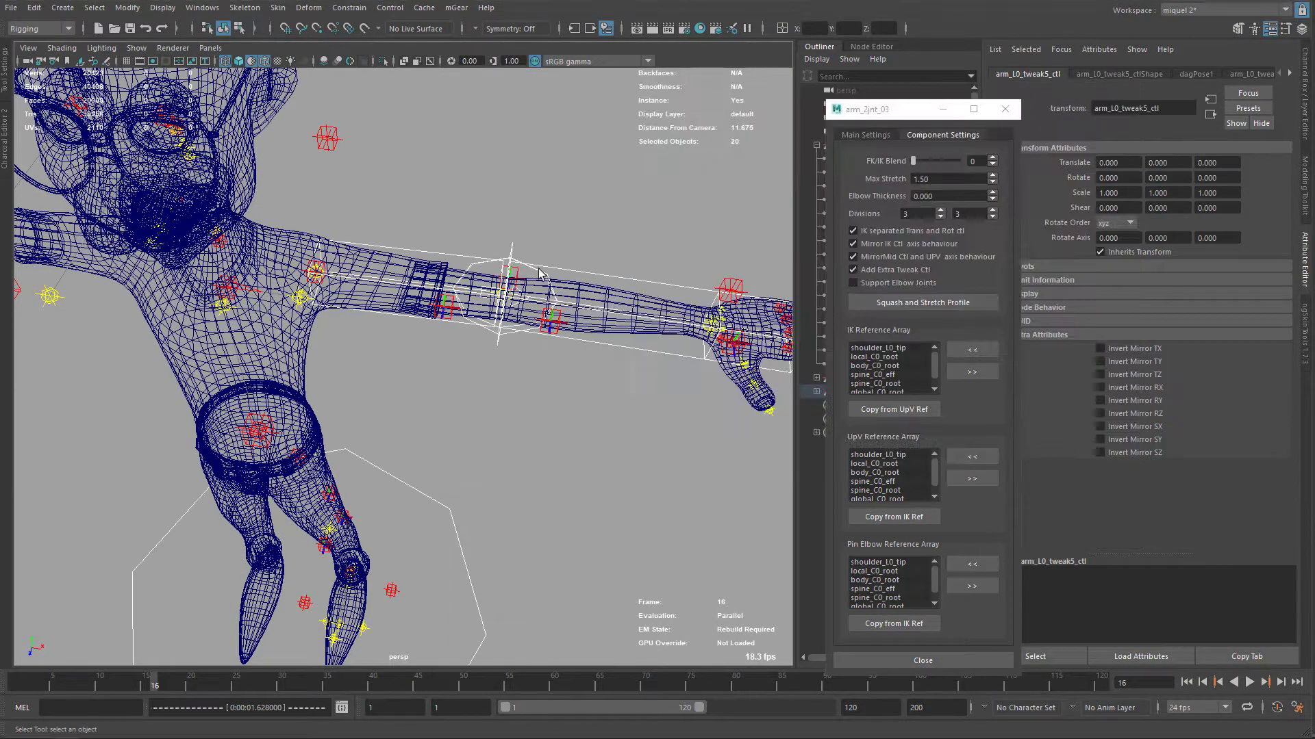
Move world_ctl about -5.85 units along Z to separate the built arm rig from the character mesh.
scroll(490, 323, up, 4)
key(w)
click(372, 441)
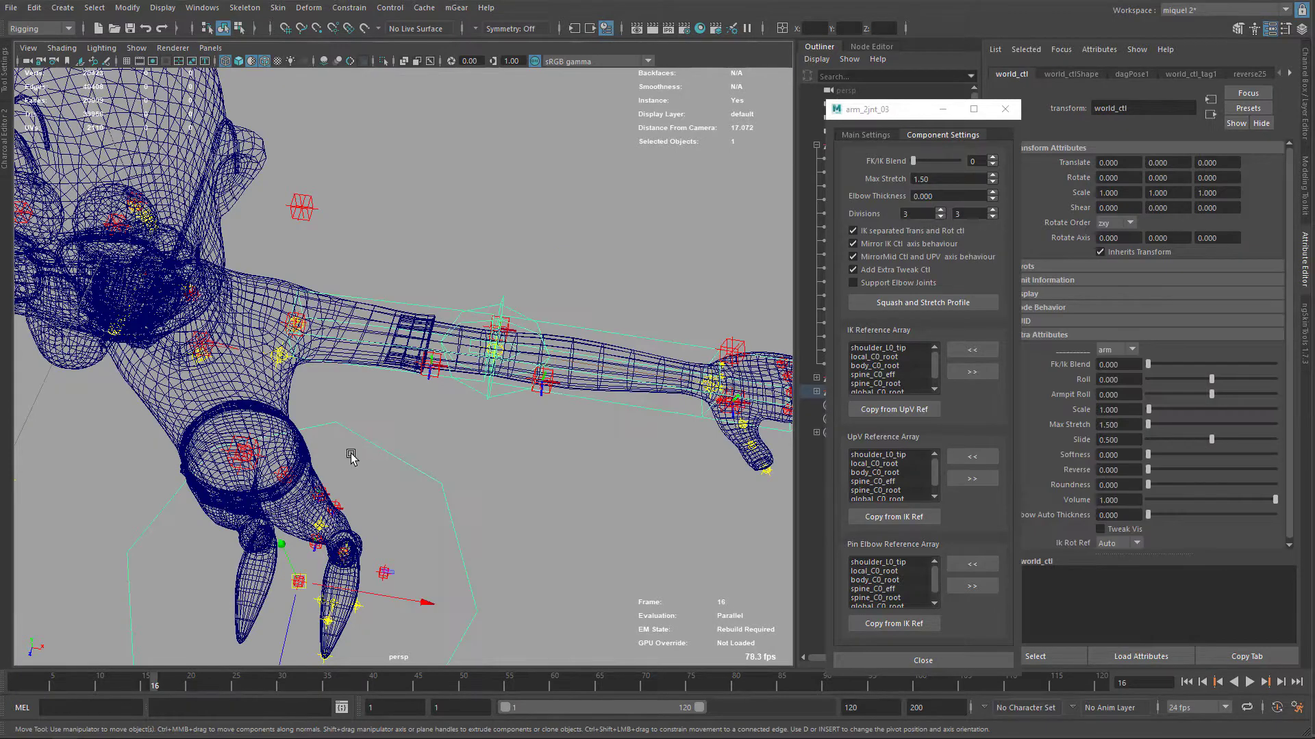
drag(284, 632, 343, 460)
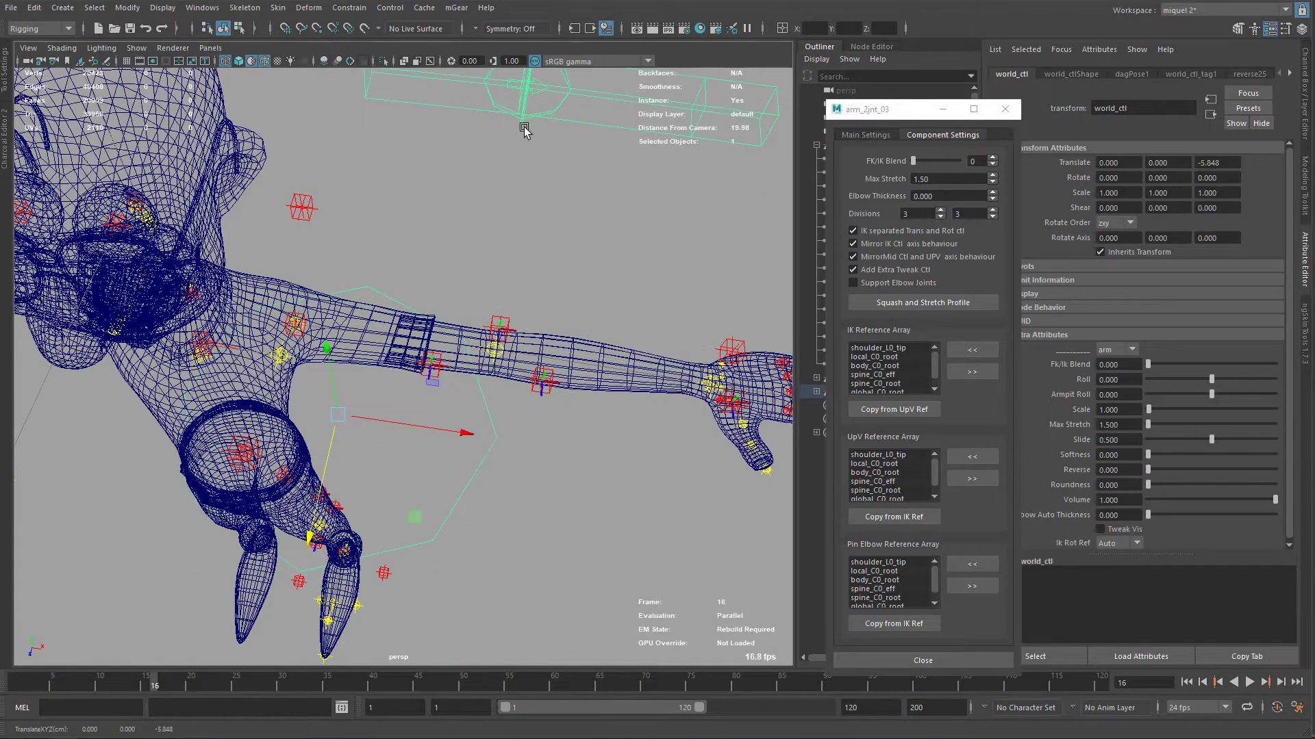
alt+middle_drag(523, 127, 502, 180)
scroll(502, 181, up, 5)
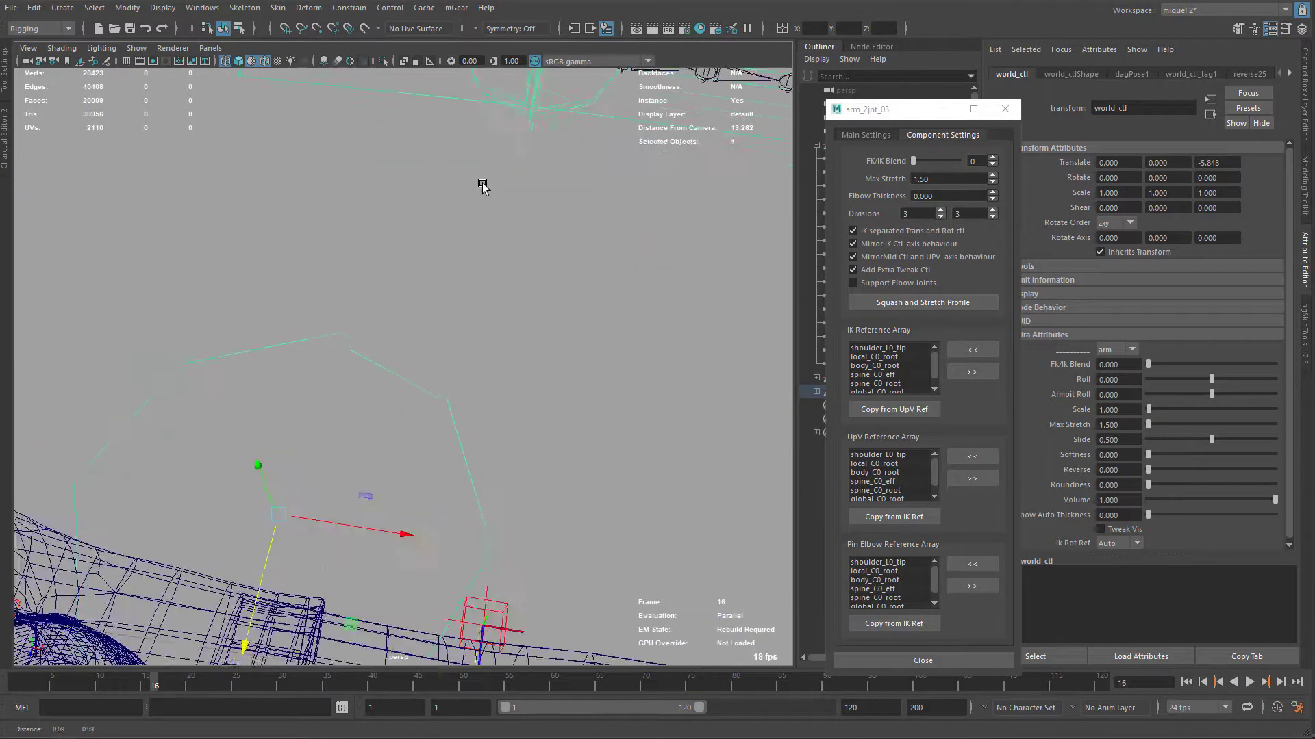
scroll(469, 203, up, 2)
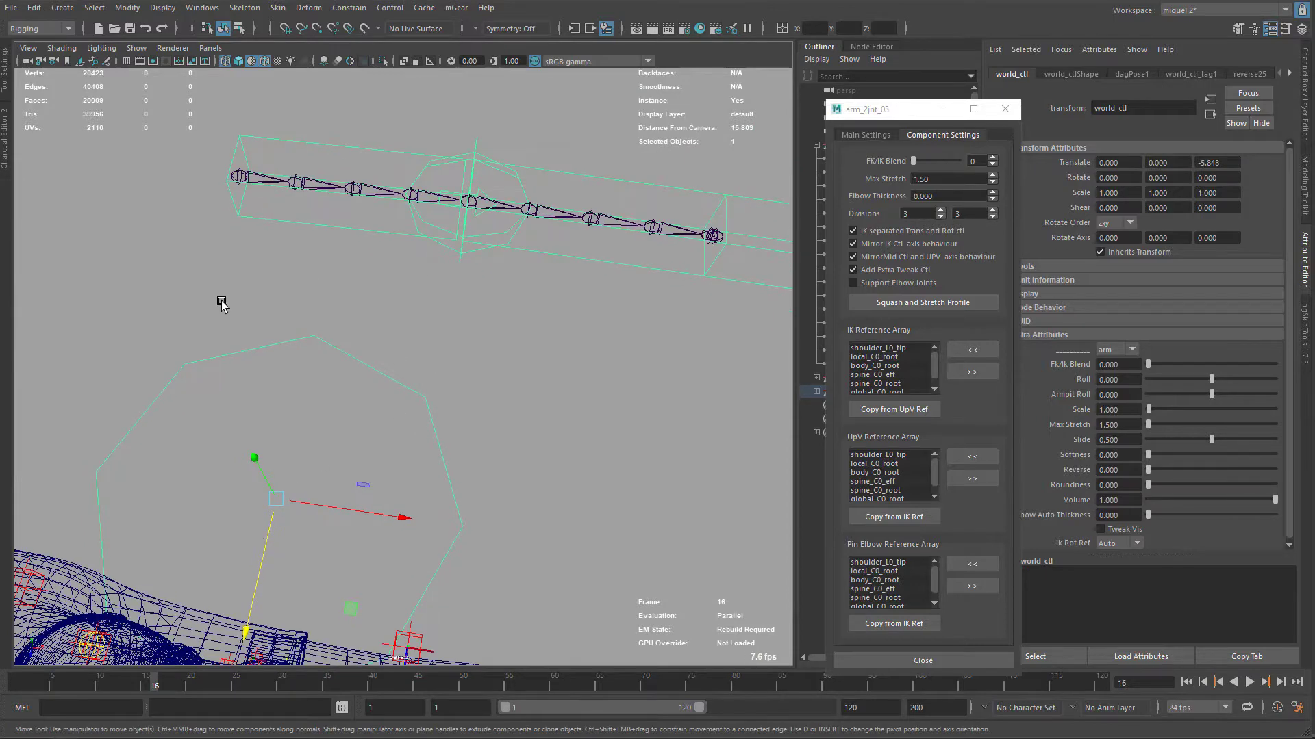
Rotate arm_L0_fk1_ctl about -51° around Z to bend the elbow, and select joint arm_L0_4_jnt at the elbow.
key(e)
drag(578, 248, 451, 323)
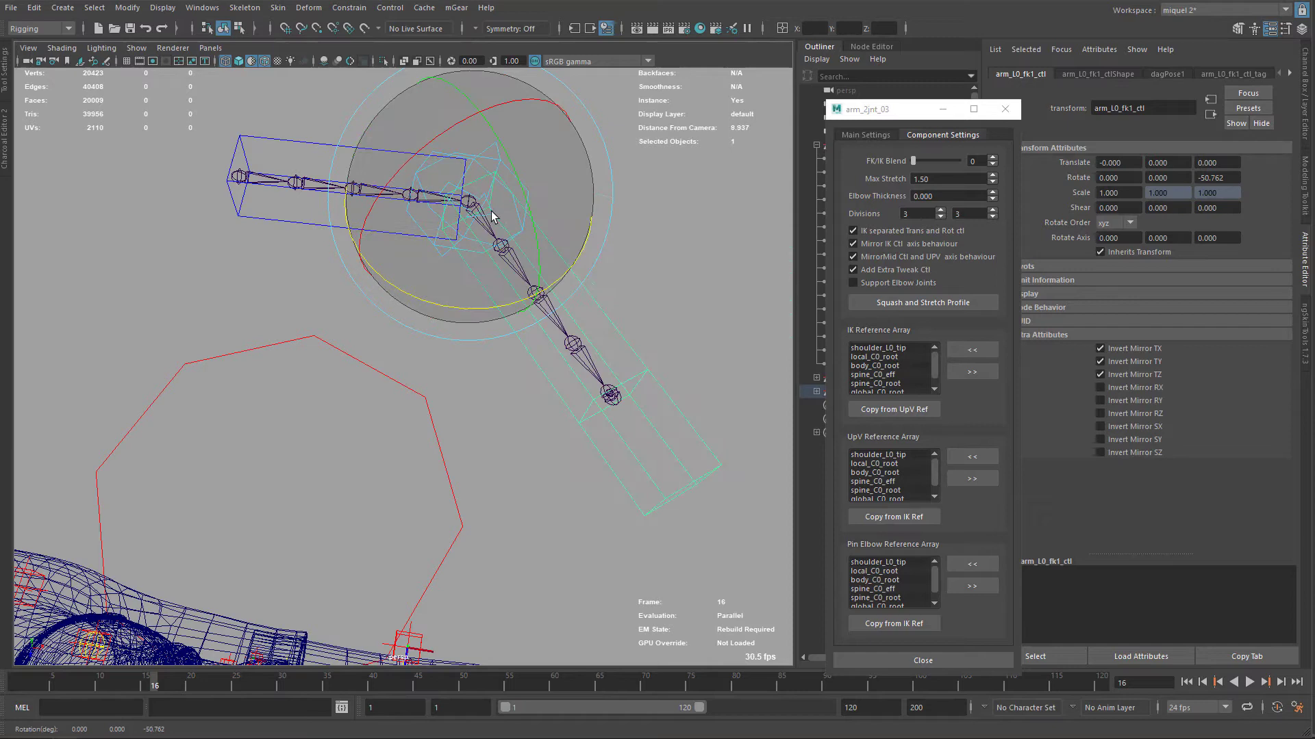
key(w)
click(534, 296)
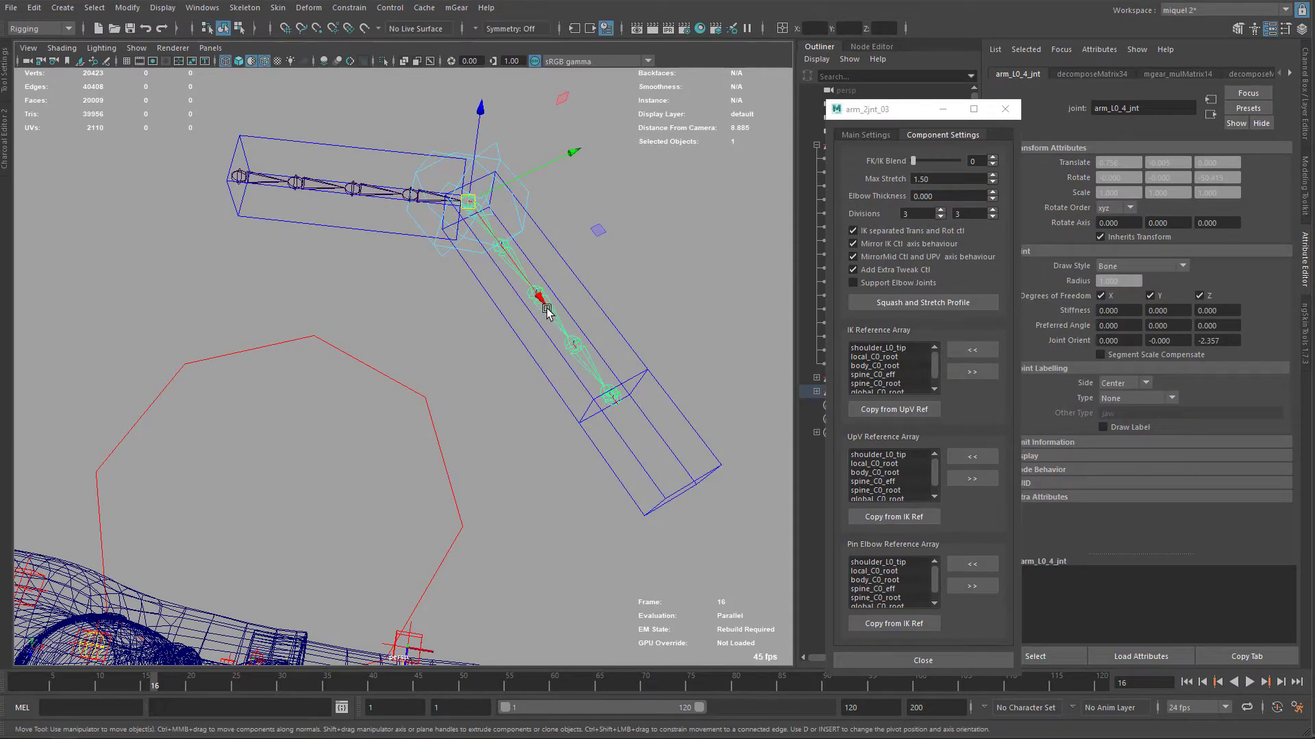
scroll(499, 302, down, 5)
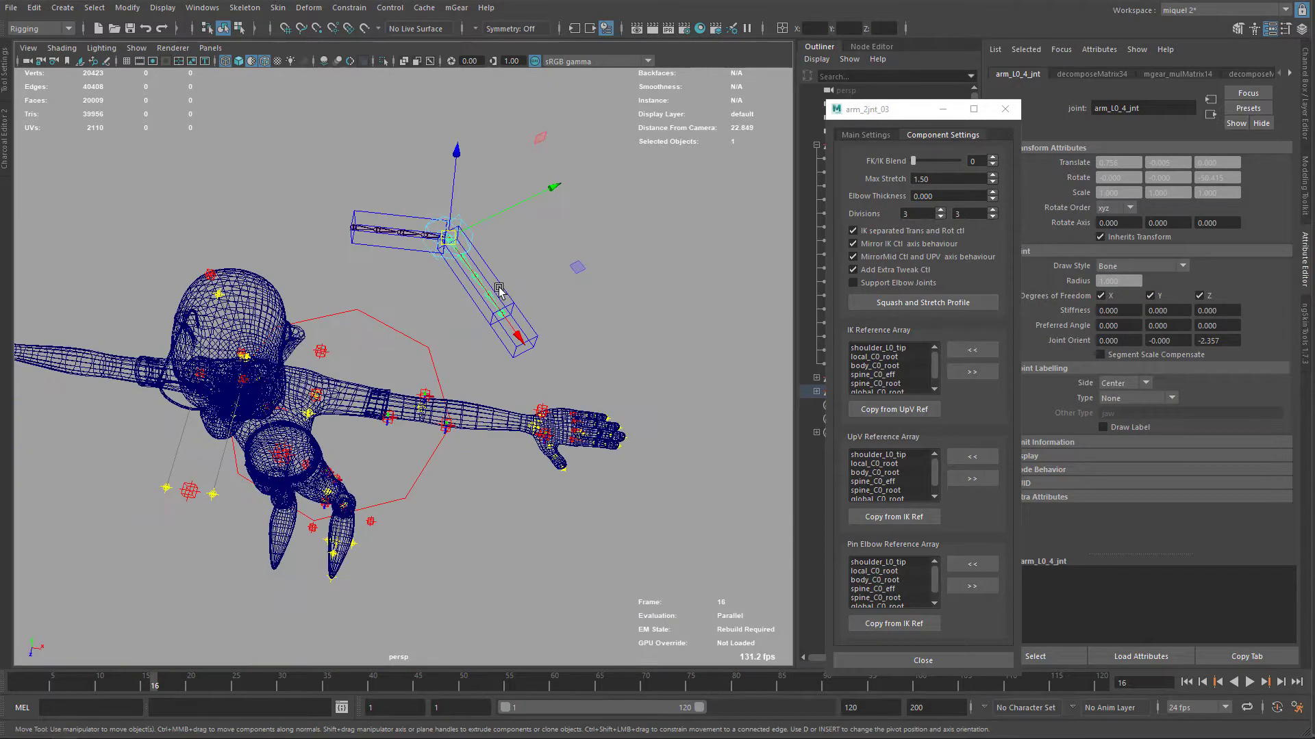
Delete the built rig group from the scene, keeping the guide.
key(q)
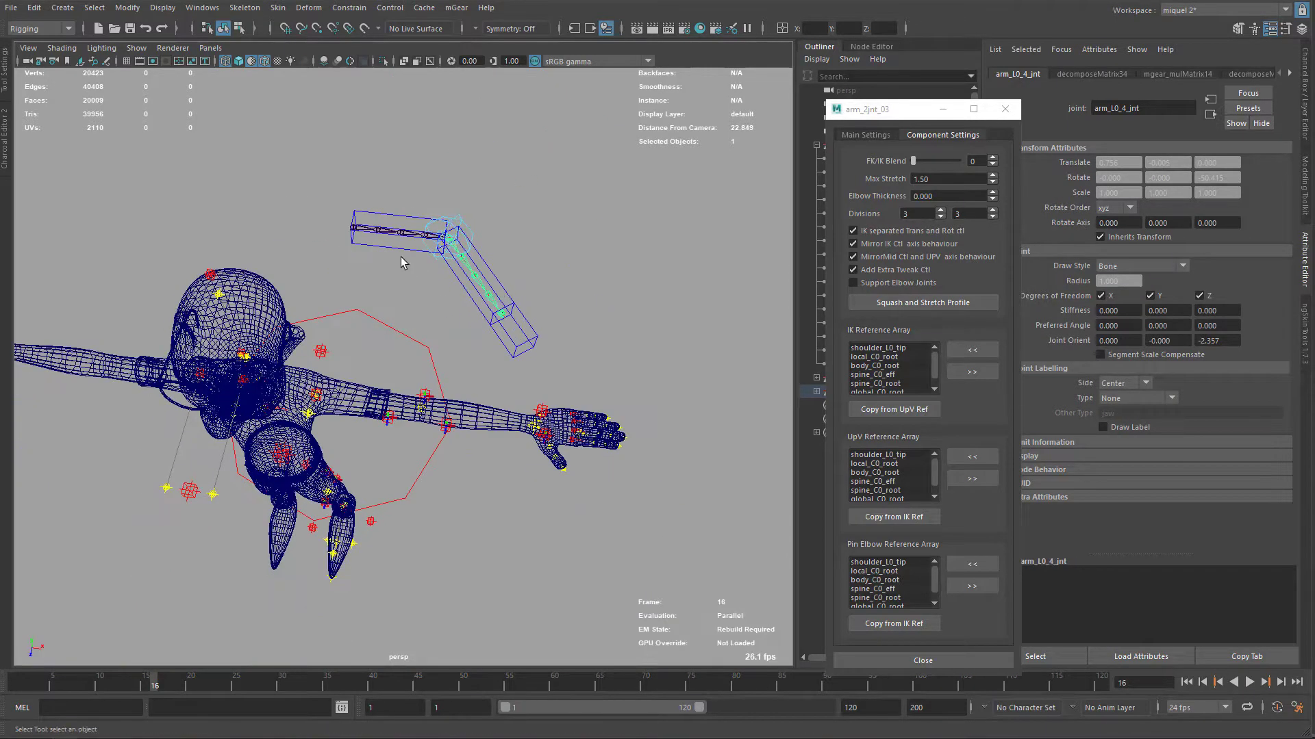
click(411, 338)
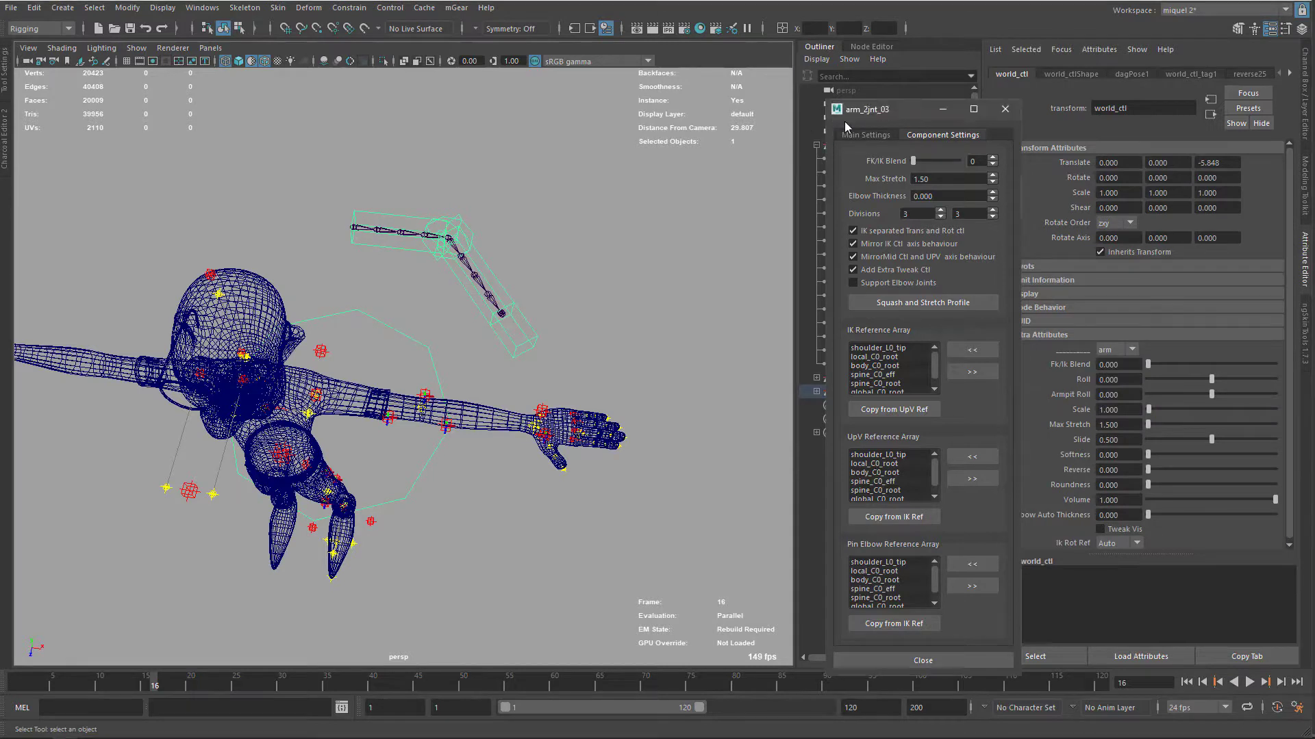
drag(865, 115, 629, 126)
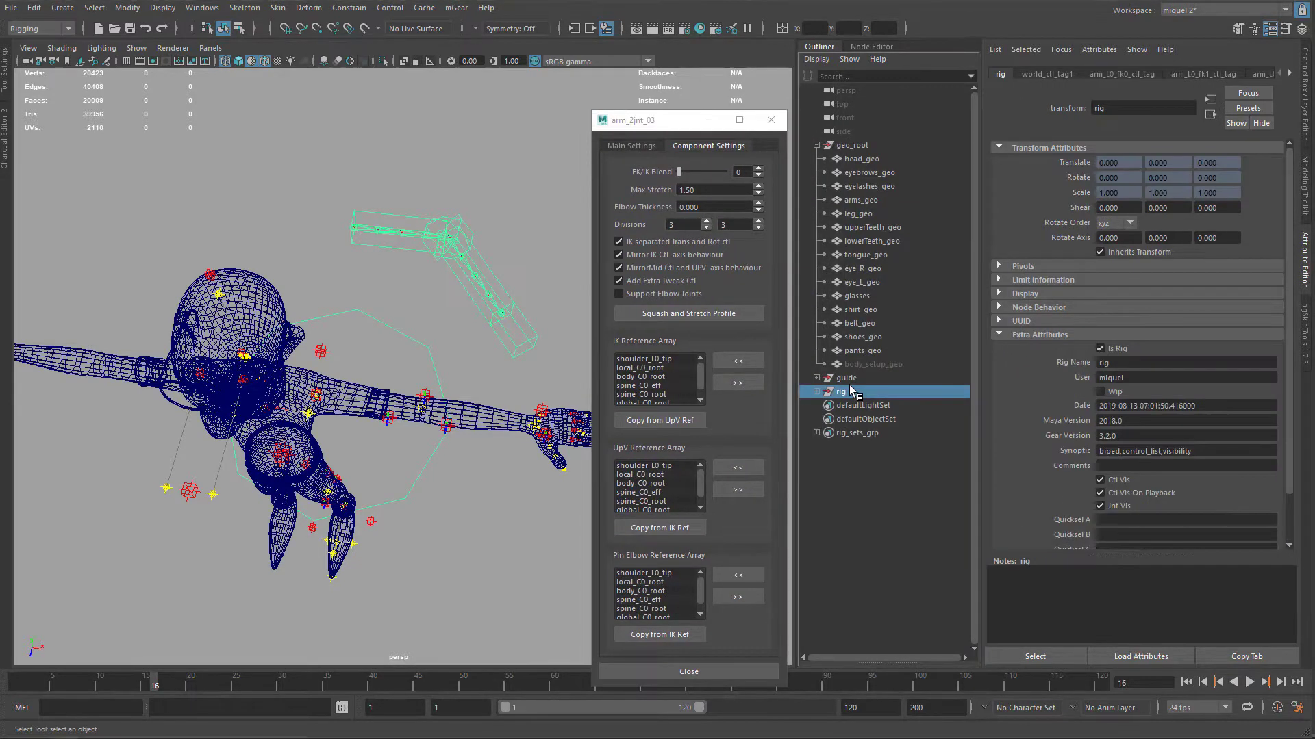
key(Delete)
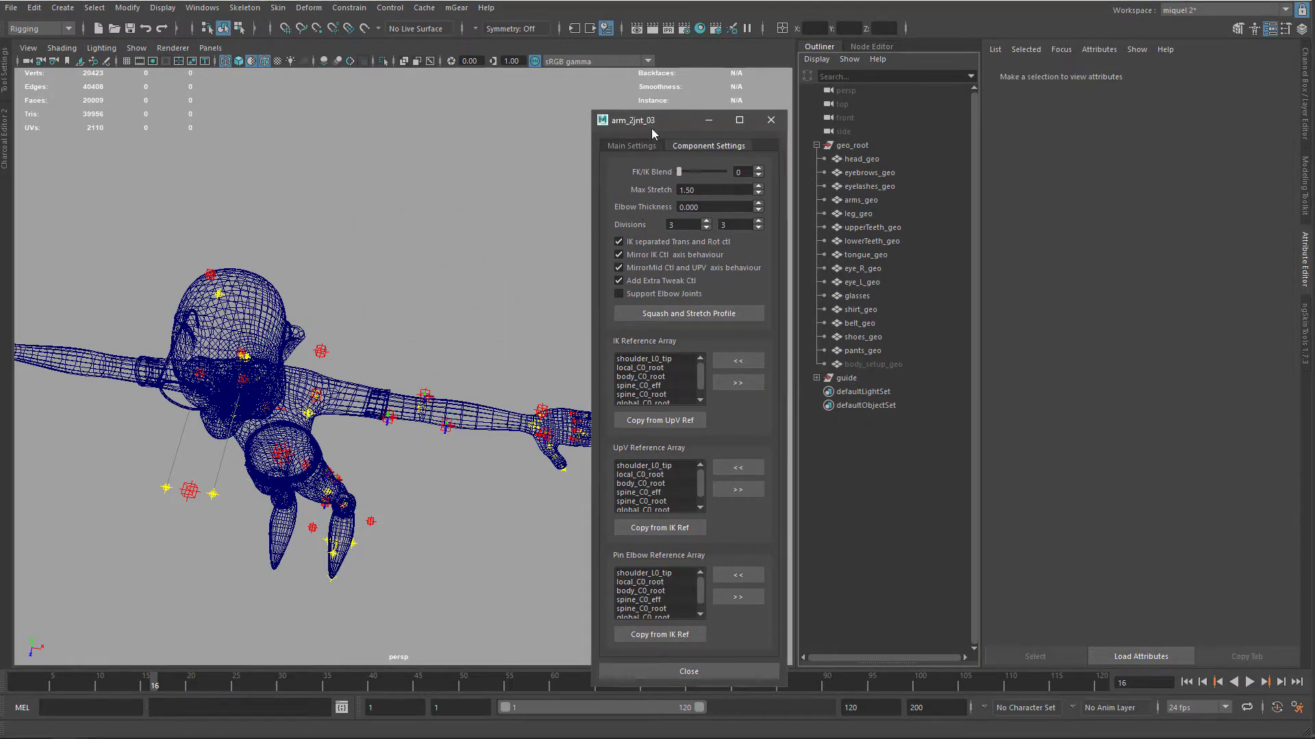
Enable Support Elbow Joints for the left arm component and build the rig from its guide root.
drag(660, 122, 767, 92)
click(726, 265)
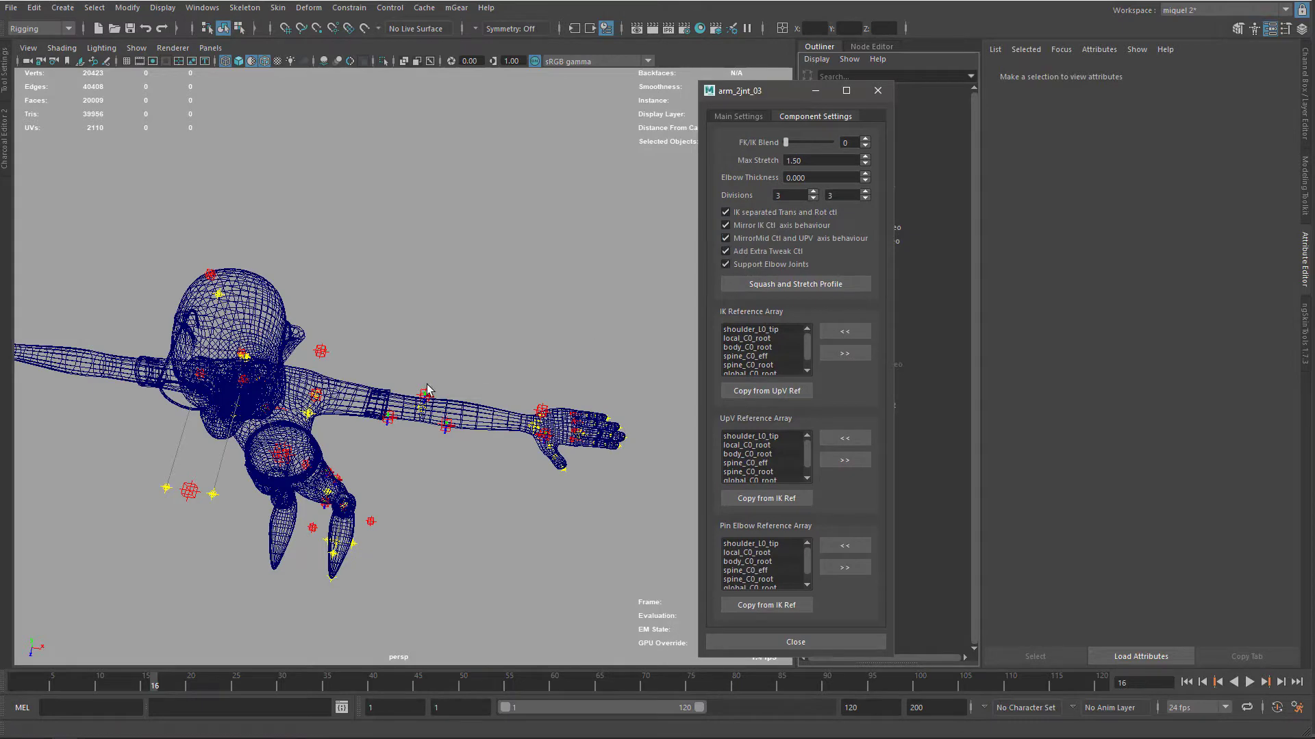
click(312, 407)
scroll(349, 397, up, 5)
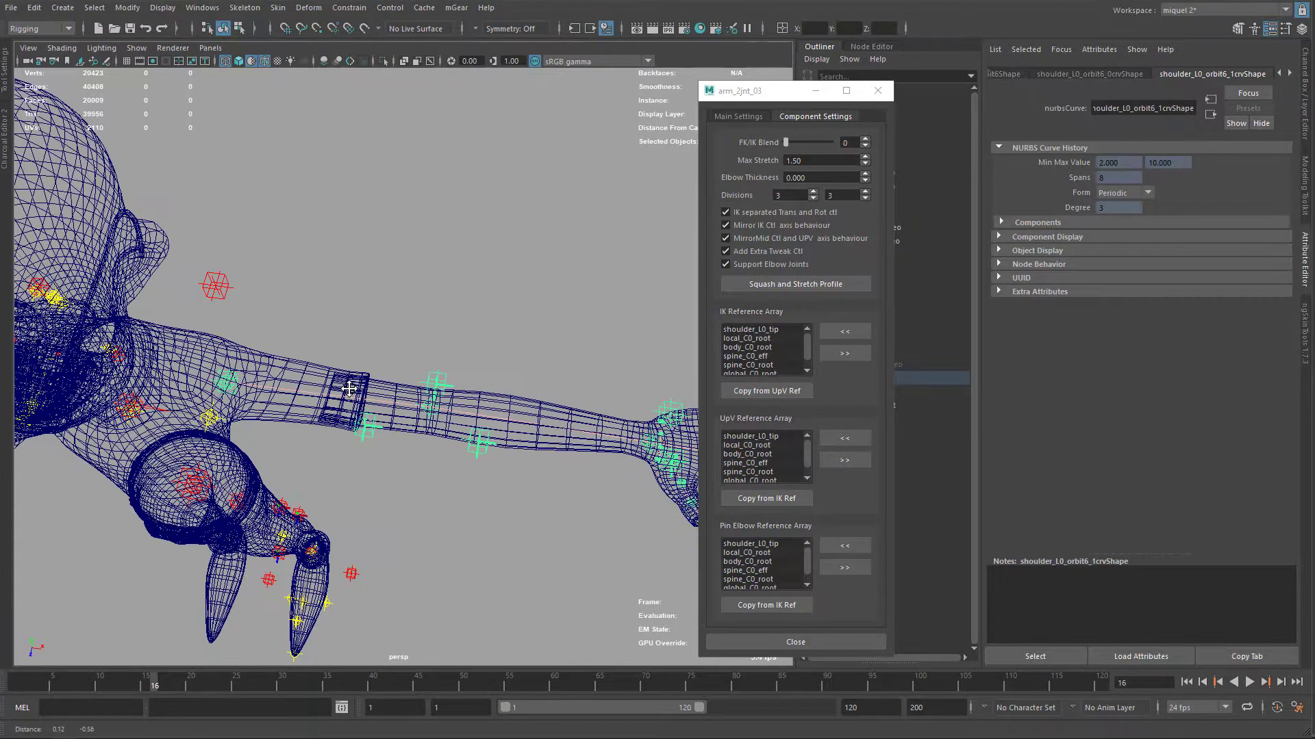
click(234, 392)
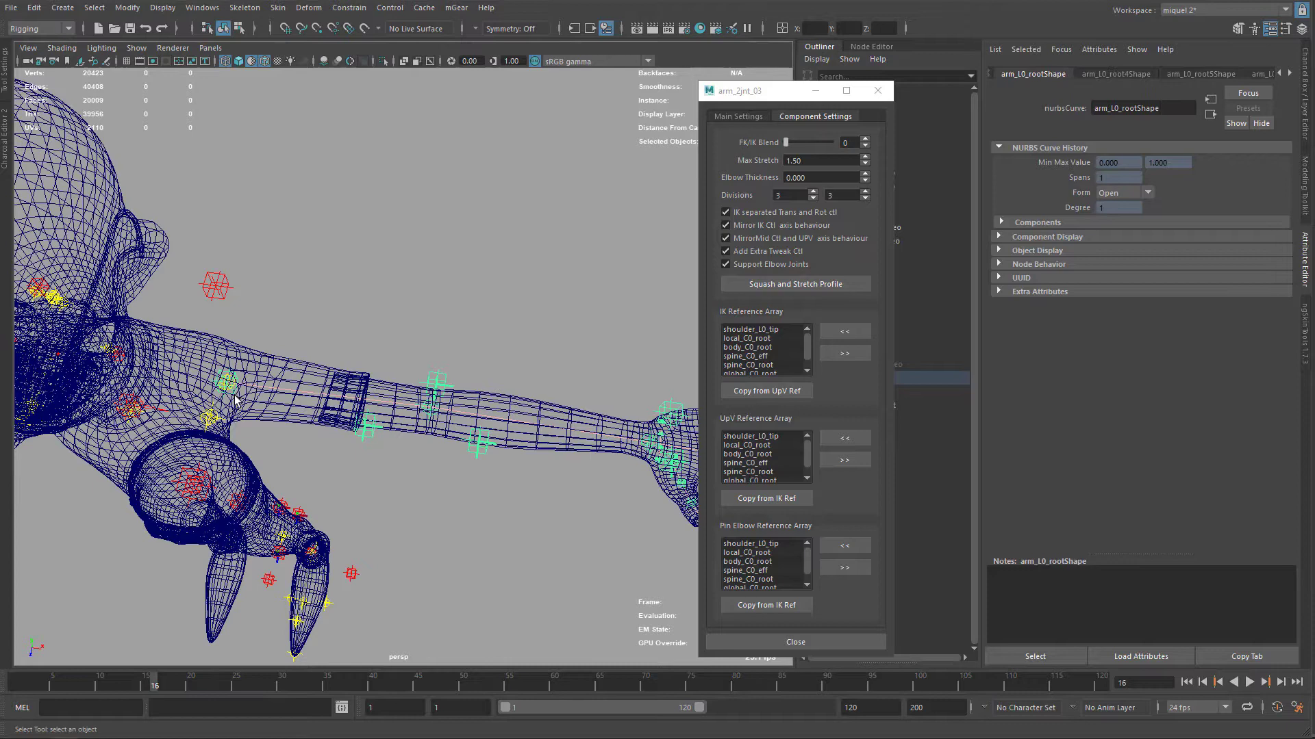
key(ctrl+b)
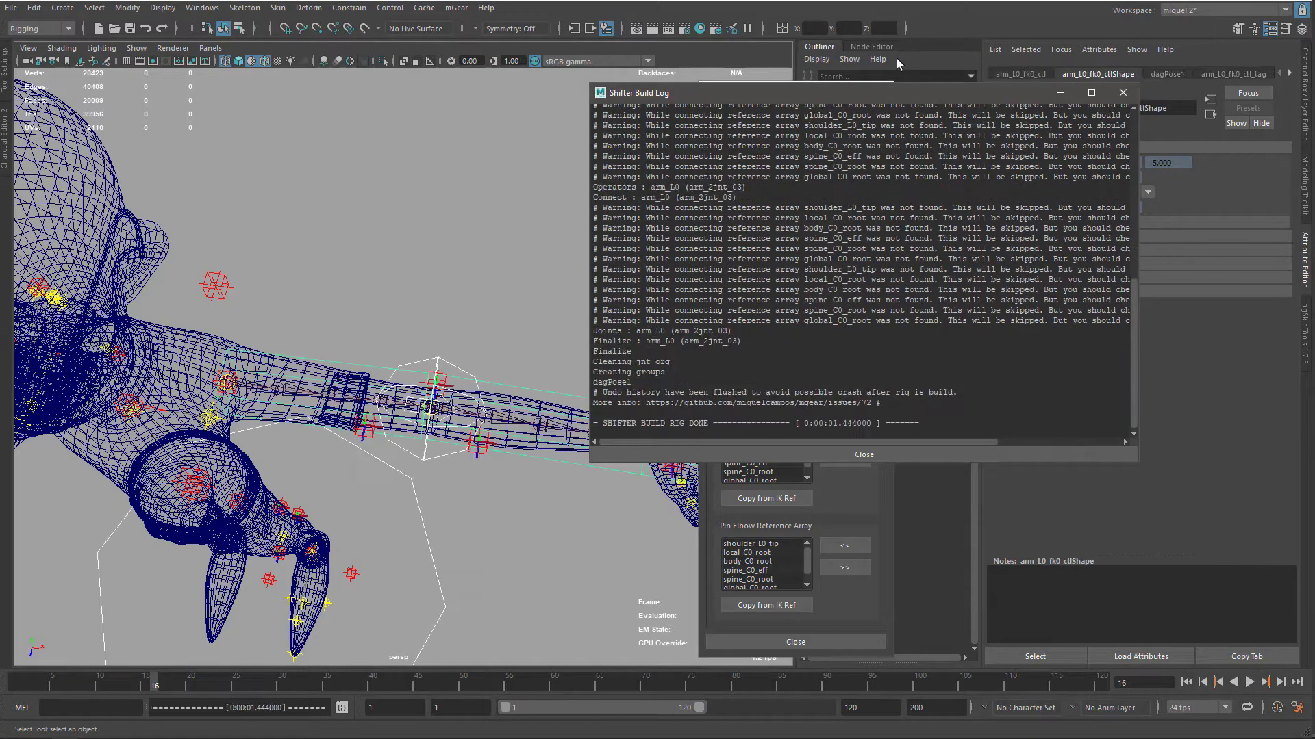
click(1124, 93)
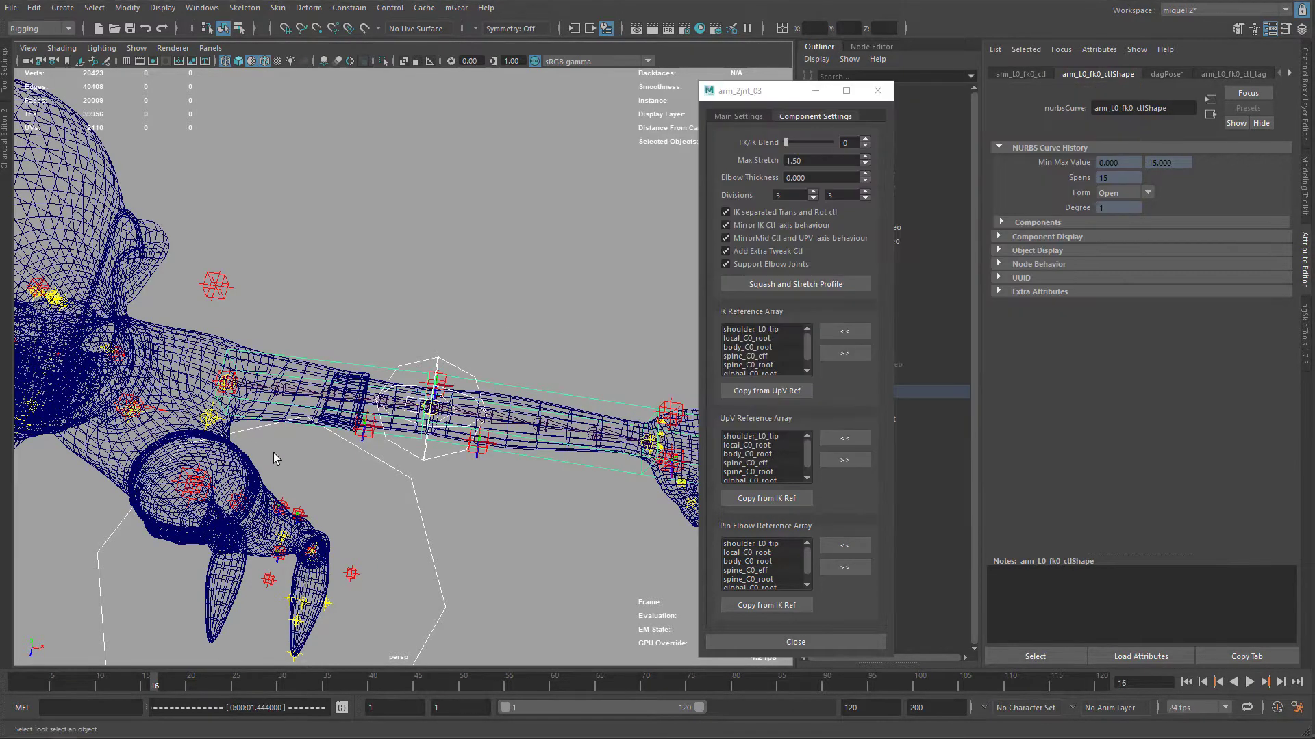
Move the rebuilt rig's world control backward along Z so the arm joints sit clear of the character mesh.
key(w)
click(264, 505)
drag(258, 622, 305, 498)
key(q)
scroll(463, 243, up, 3)
alt+middle_drag(478, 217, 425, 262)
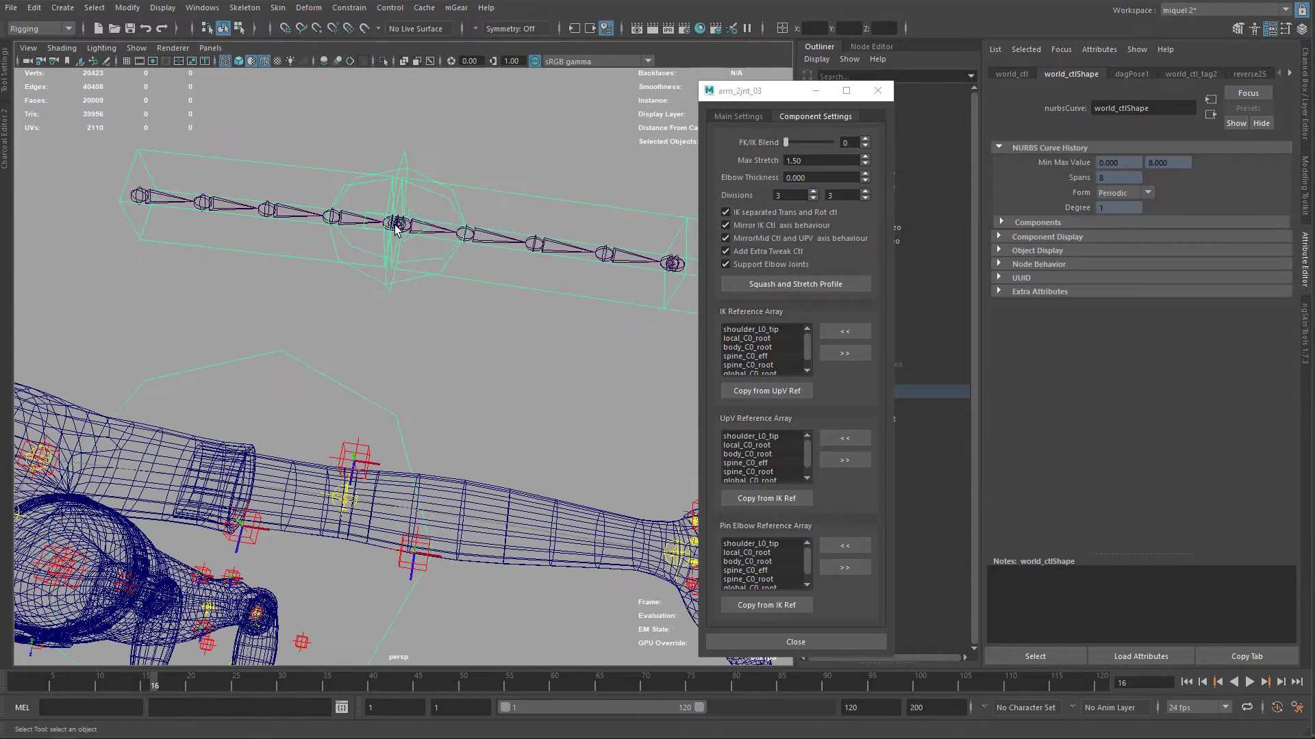
Rotate arm_L0_fk1_ctl to fold the forearm tightly back against the upper arm.
click(476, 281)
key(e)
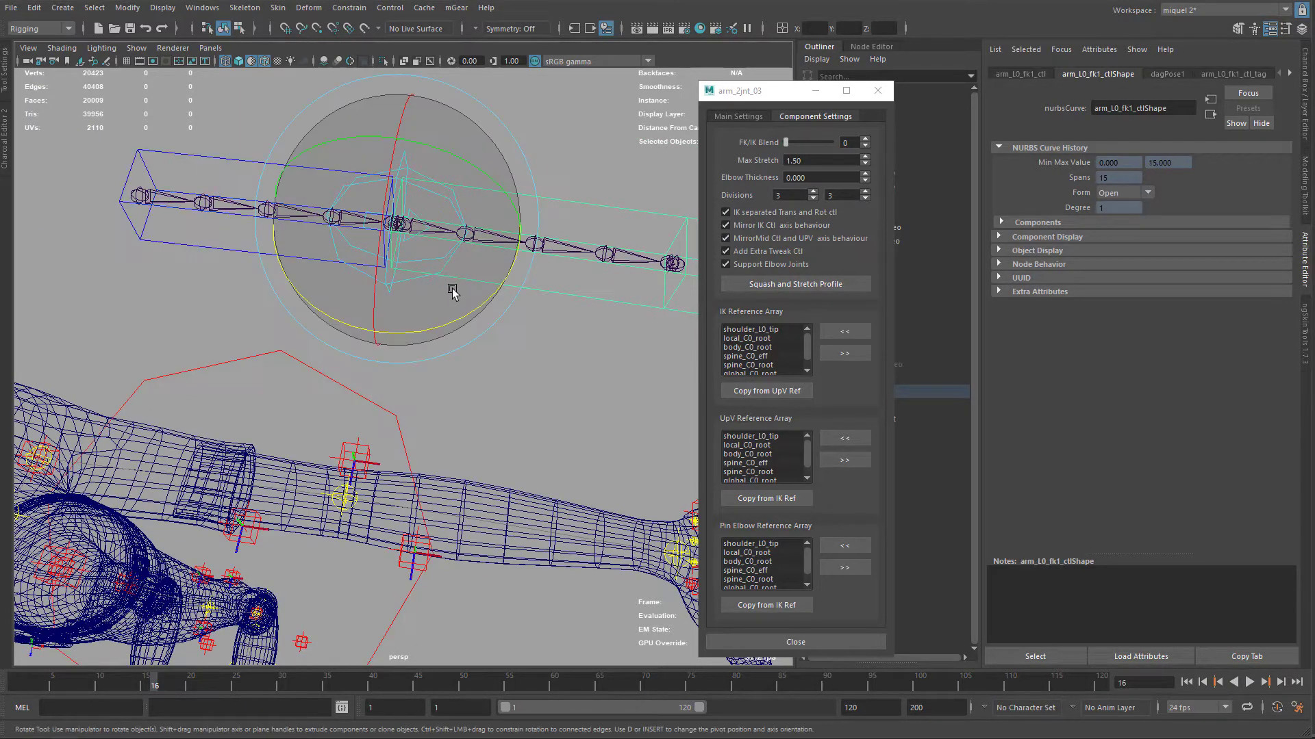
drag(470, 323, 247, 85)
scroll(414, 273, up, 3)
alt+middle_drag(397, 220, 392, 277)
Select the arm joints and display their local rotation axes.
key(q)
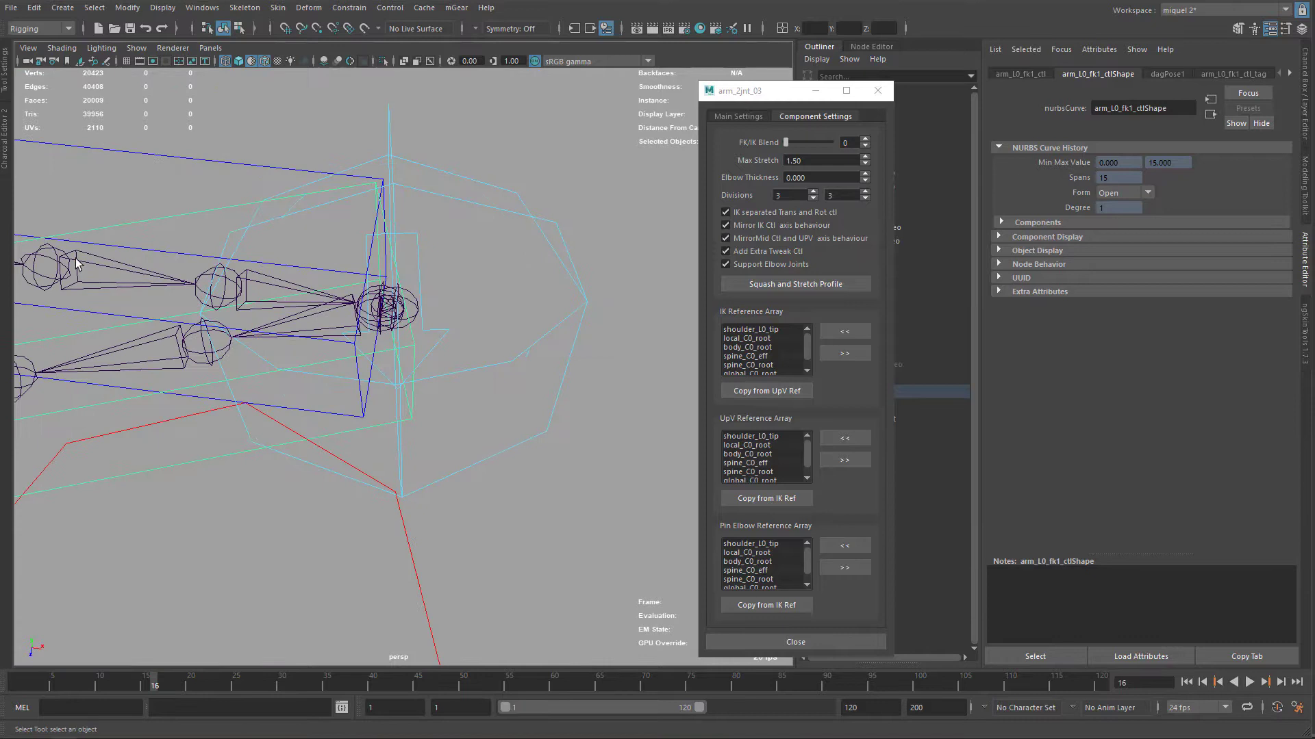
click(75, 260)
alt+middle_drag(89, 273, 167, 264)
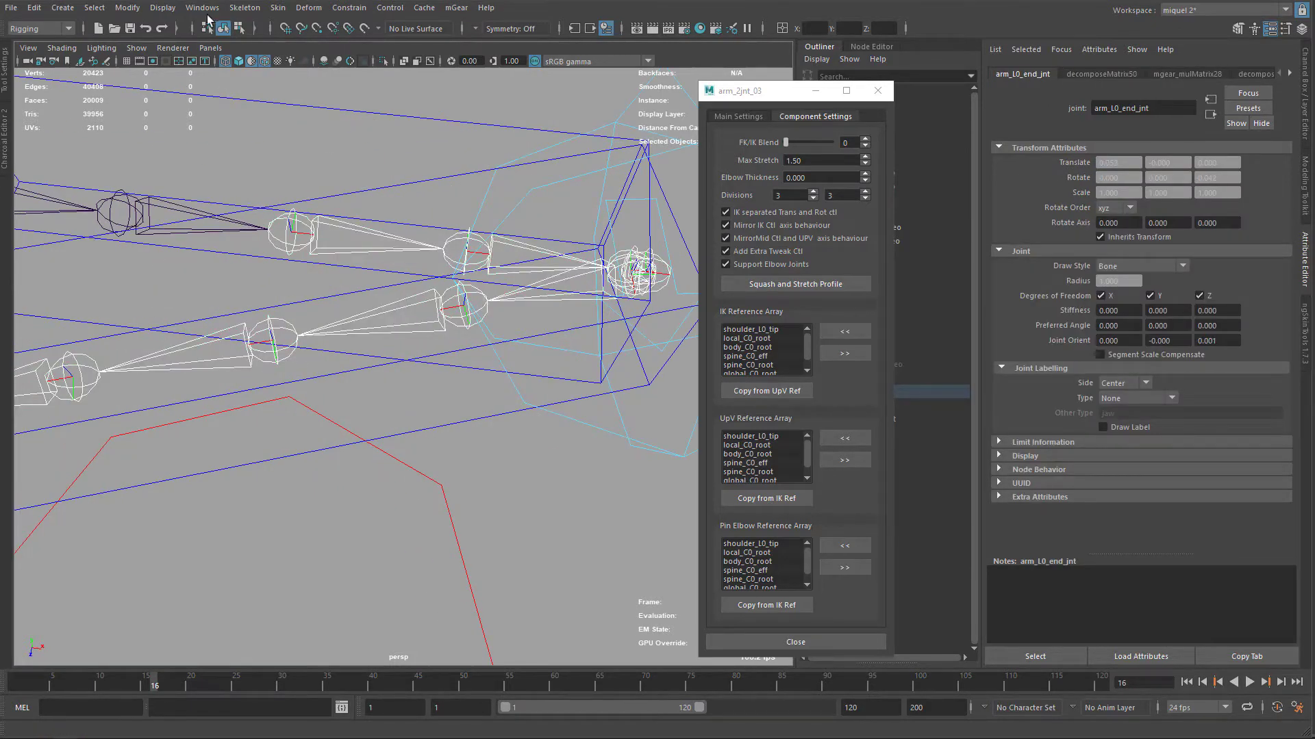
click(162, 7)
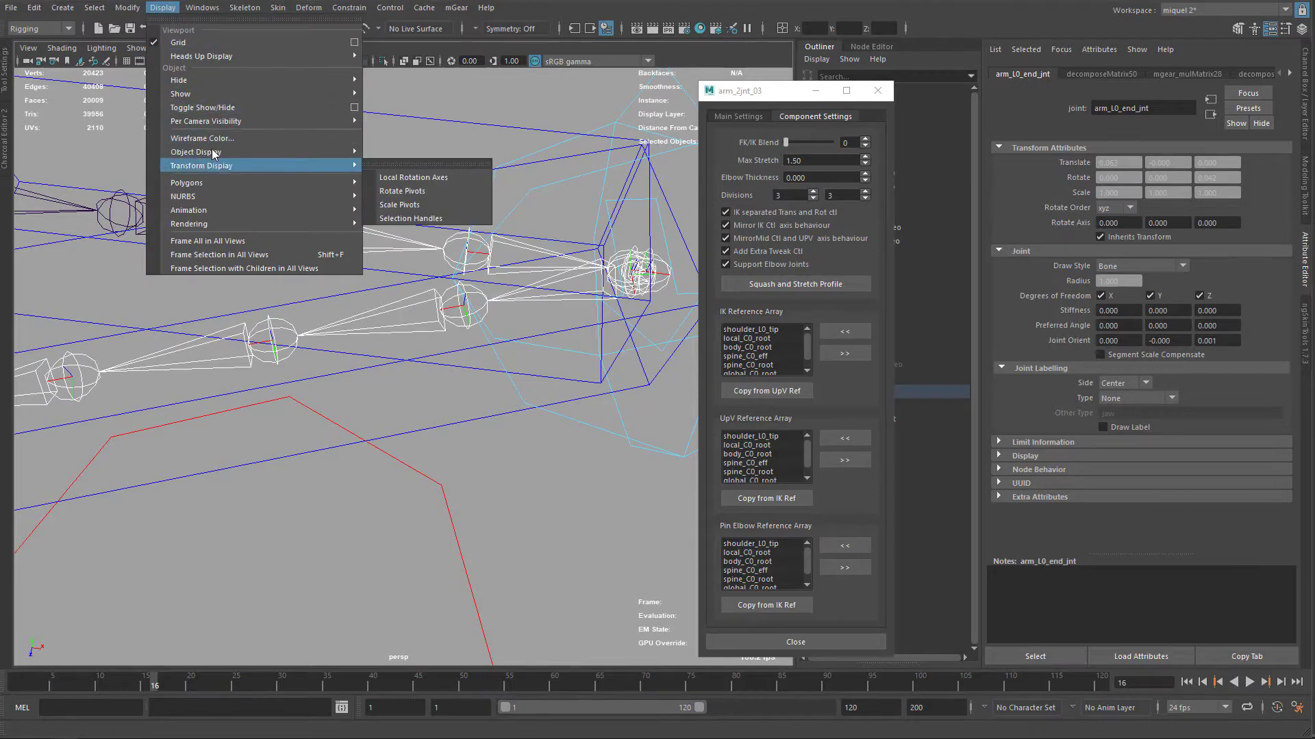
click(404, 177)
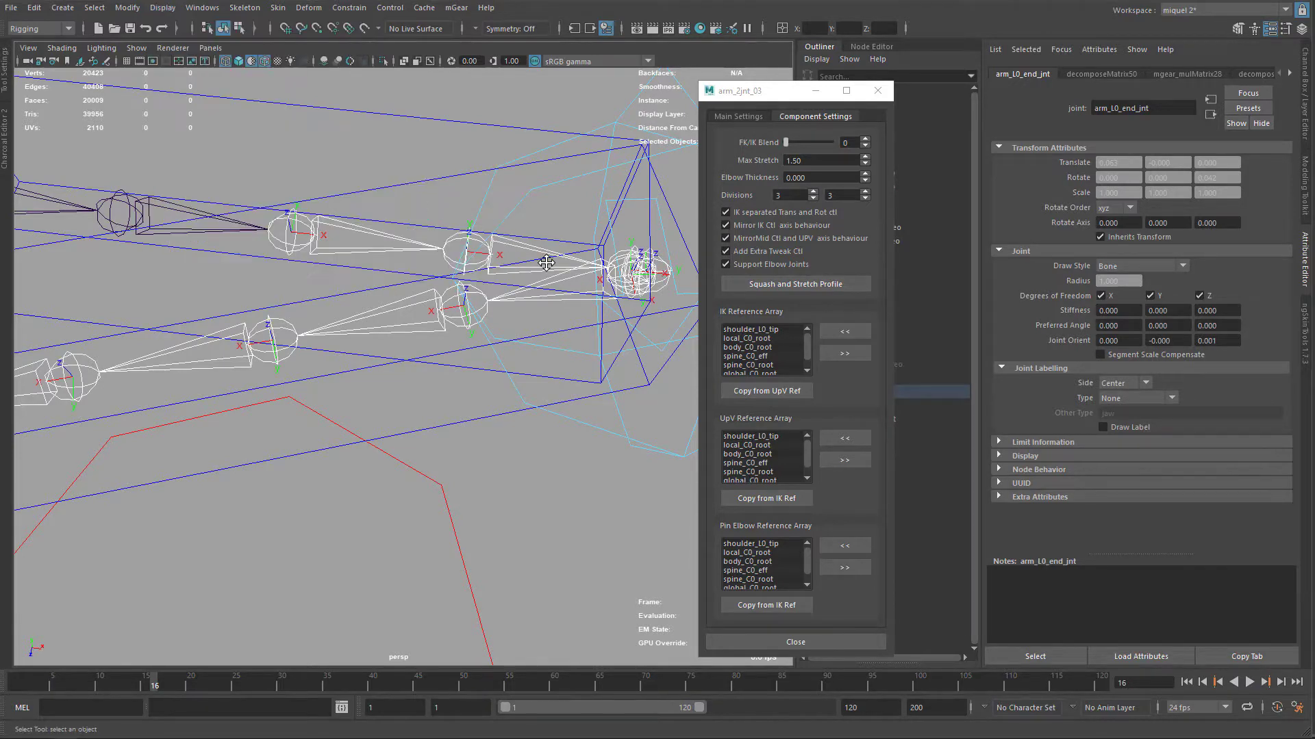
Rotate arm_L0_fk1_ctl to open the folded elbow to roughly a right angle.
alt+middle_drag(546, 263, 270, 256)
drag(235, 341, 264, 368)
key(e)
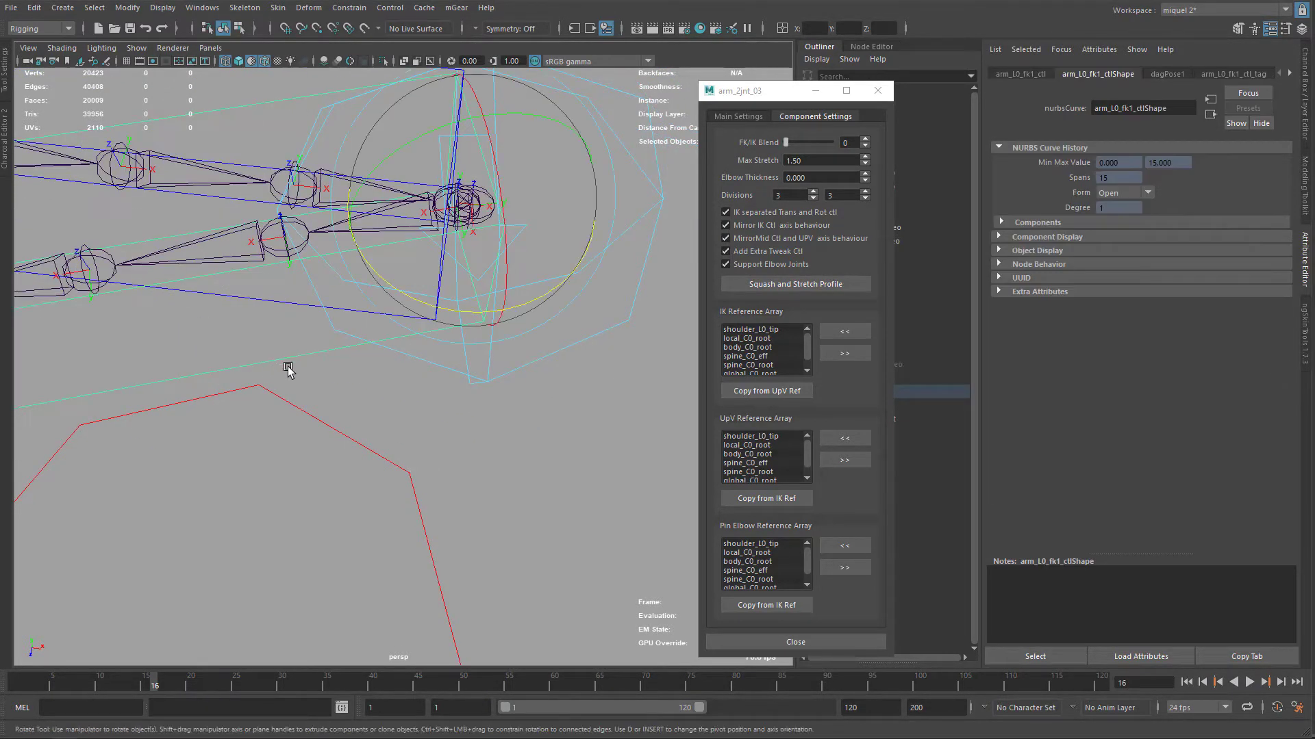
drag(426, 302, 551, 332)
alt+middle_drag(490, 110, 476, 220)
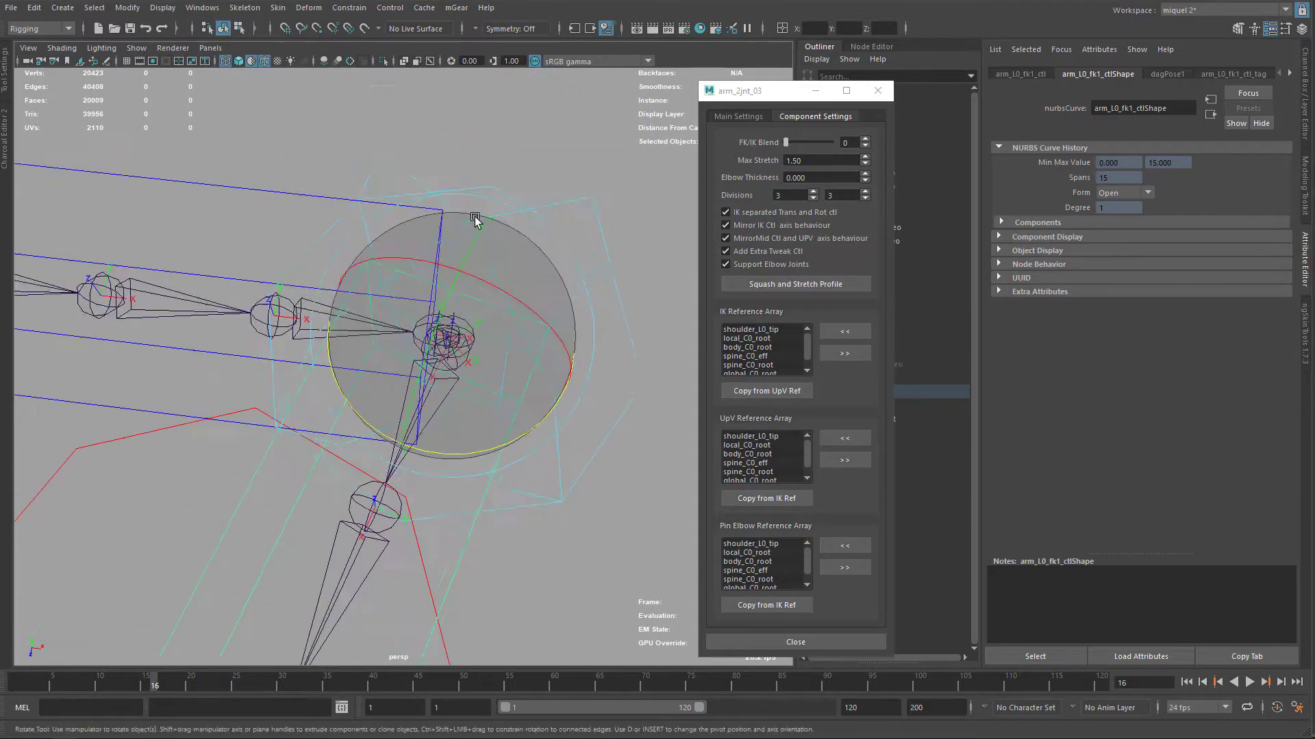
Swing the forearm FK control through several bends to check the support elbow joints, leaving the elbow sharply bent.
scroll(484, 308, up, 5)
scroll(484, 306, down, 2)
drag(534, 349, 654, 376)
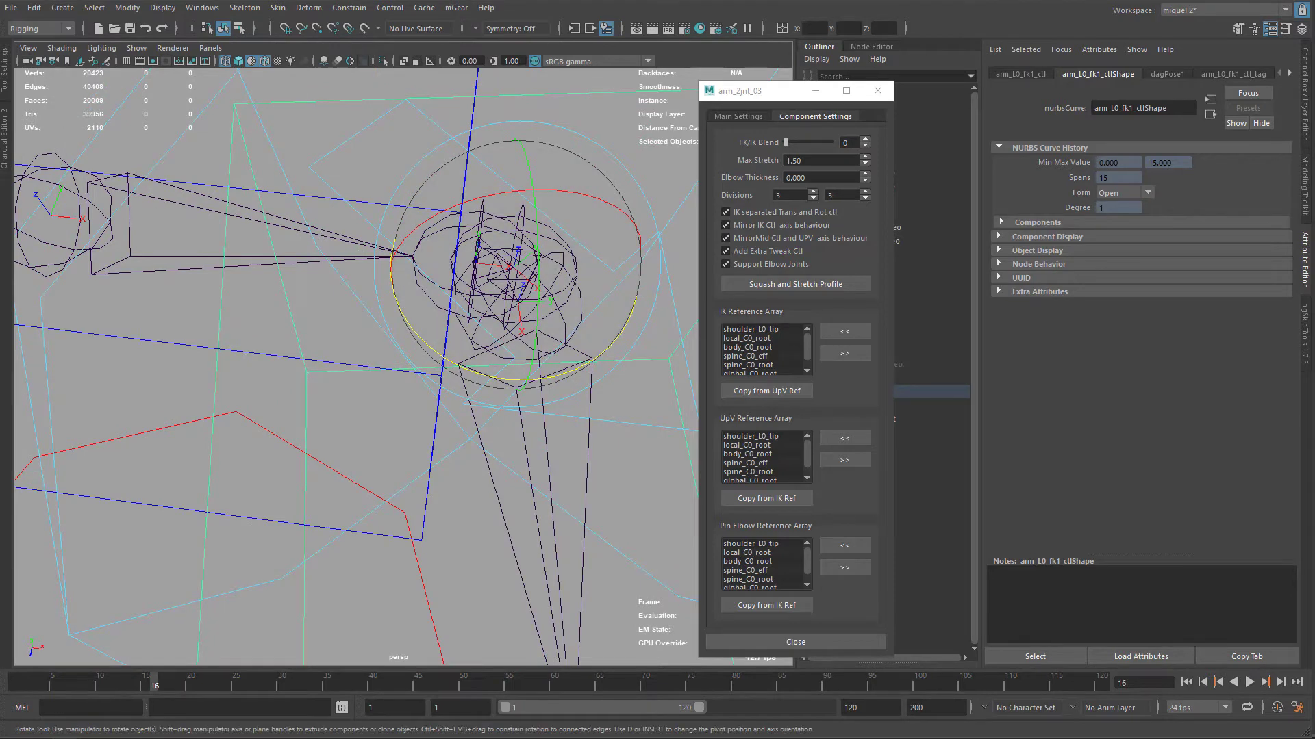
drag(534, 375, 526, 296)
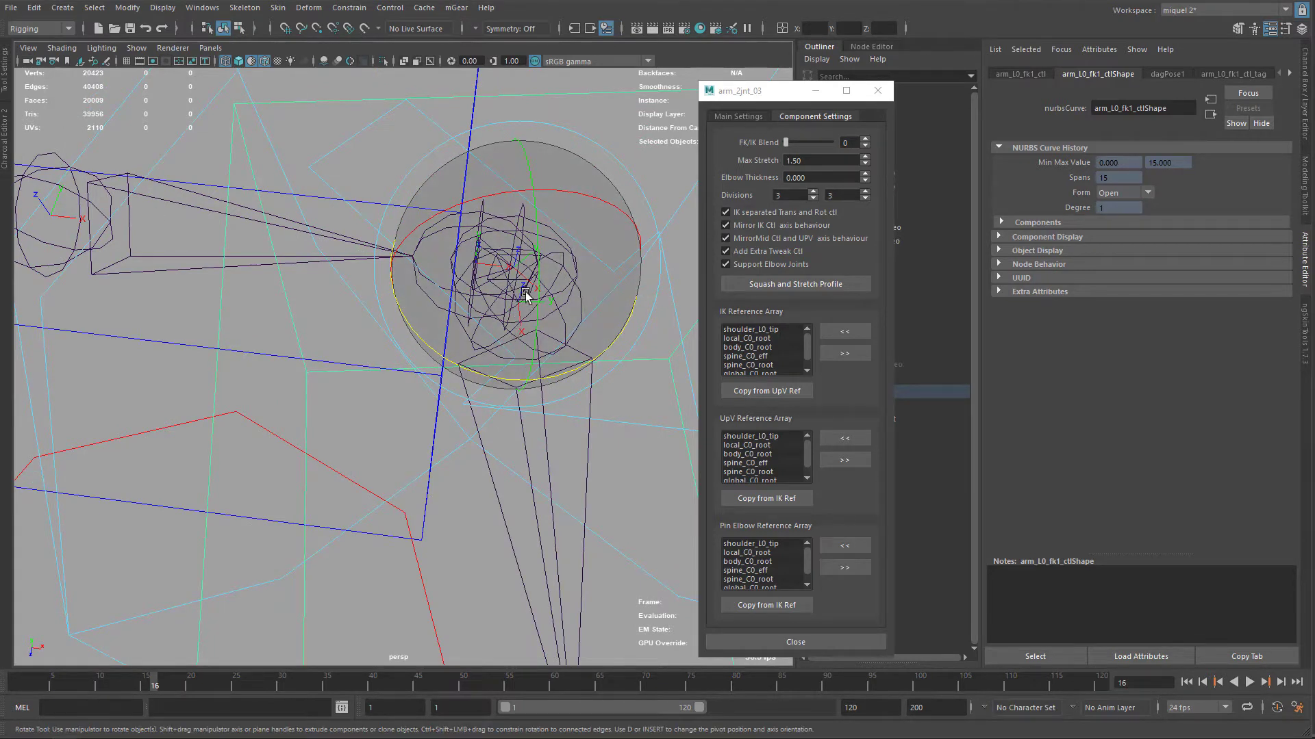
drag(575, 392, 449, 382)
scroll(464, 389, down, 3)
alt+middle_drag(463, 389, 487, 326)
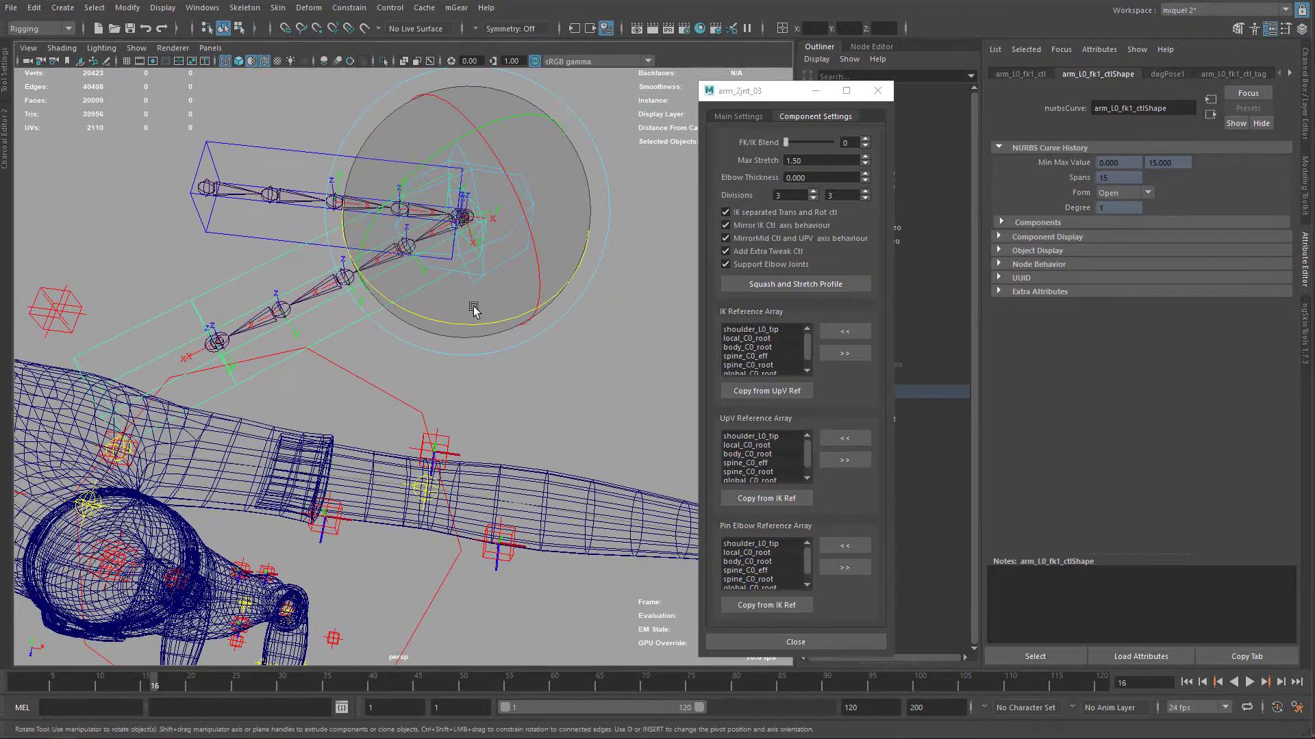
Fold the forearm tighter with arm_L0_fk1_ctl, and show world_ctl's arm attributes.
drag(481, 323, 447, 331)
key(q)
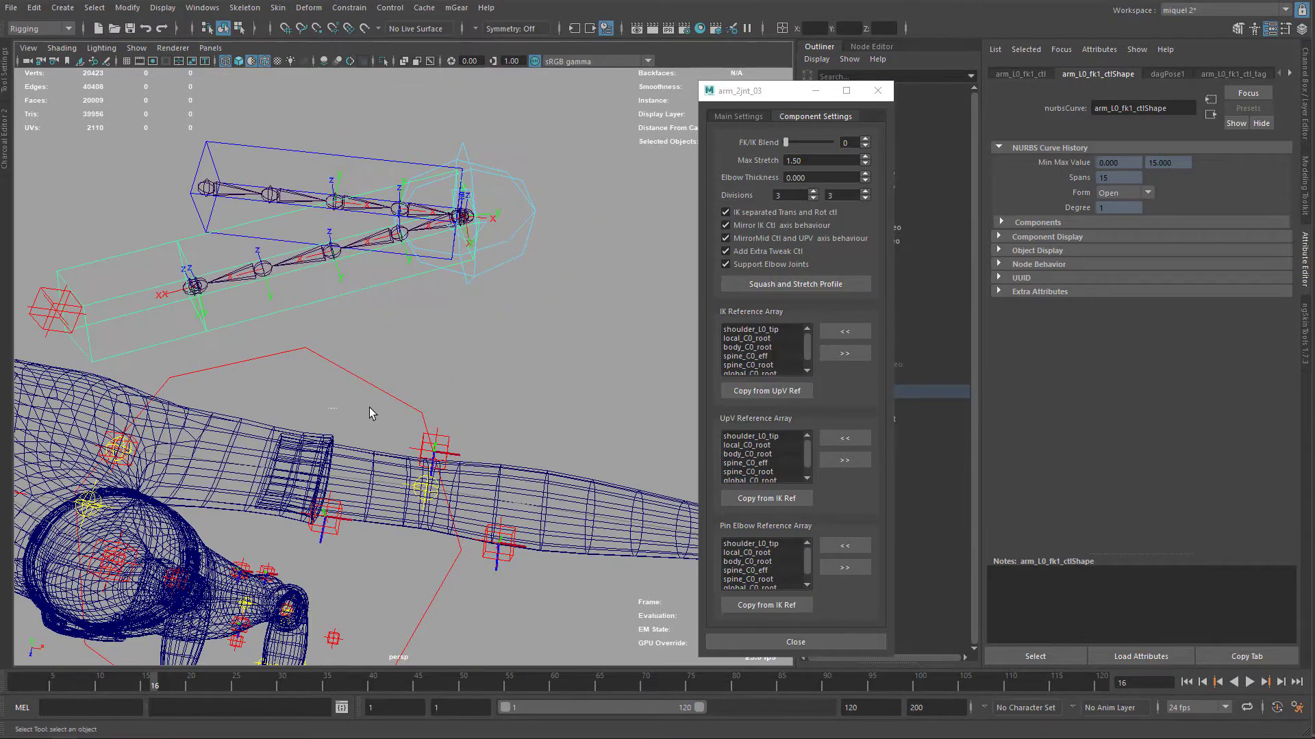
click(373, 411)
click(405, 402)
alt+drag(430, 265, 445, 356)
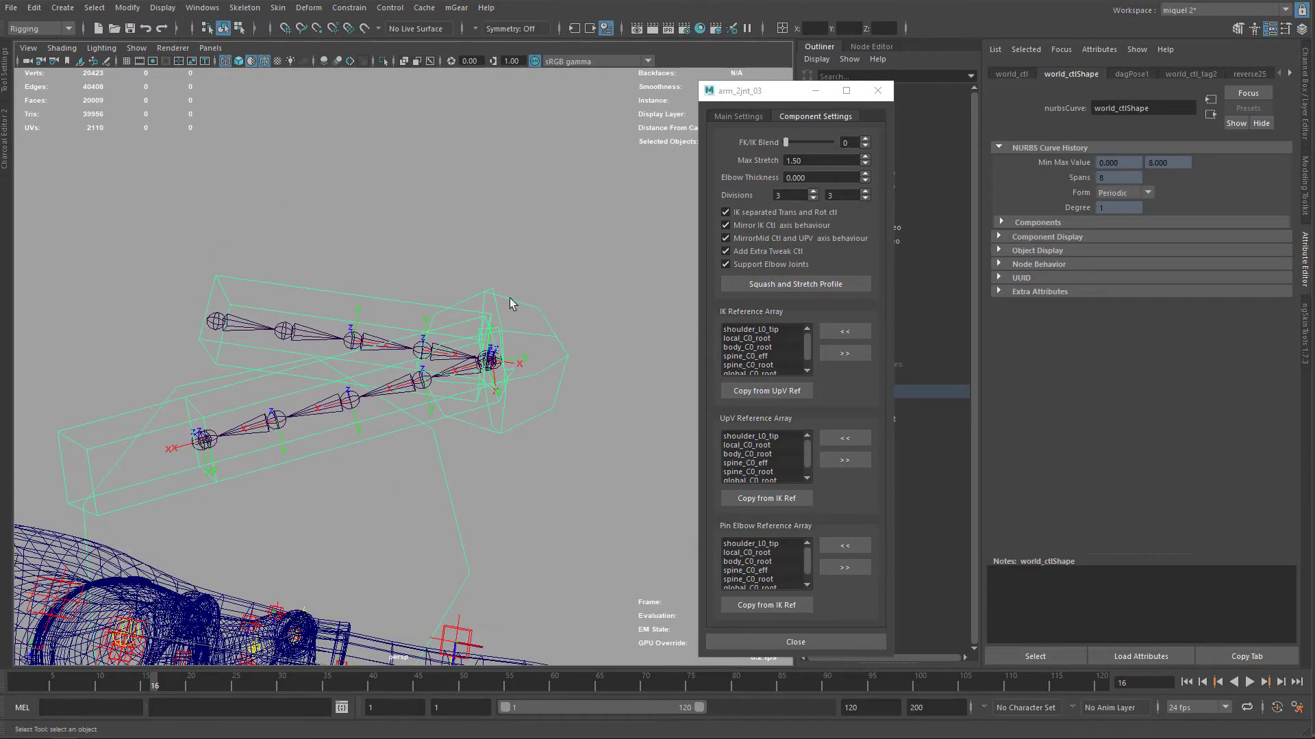
alt+drag(363, 461, 419, 398)
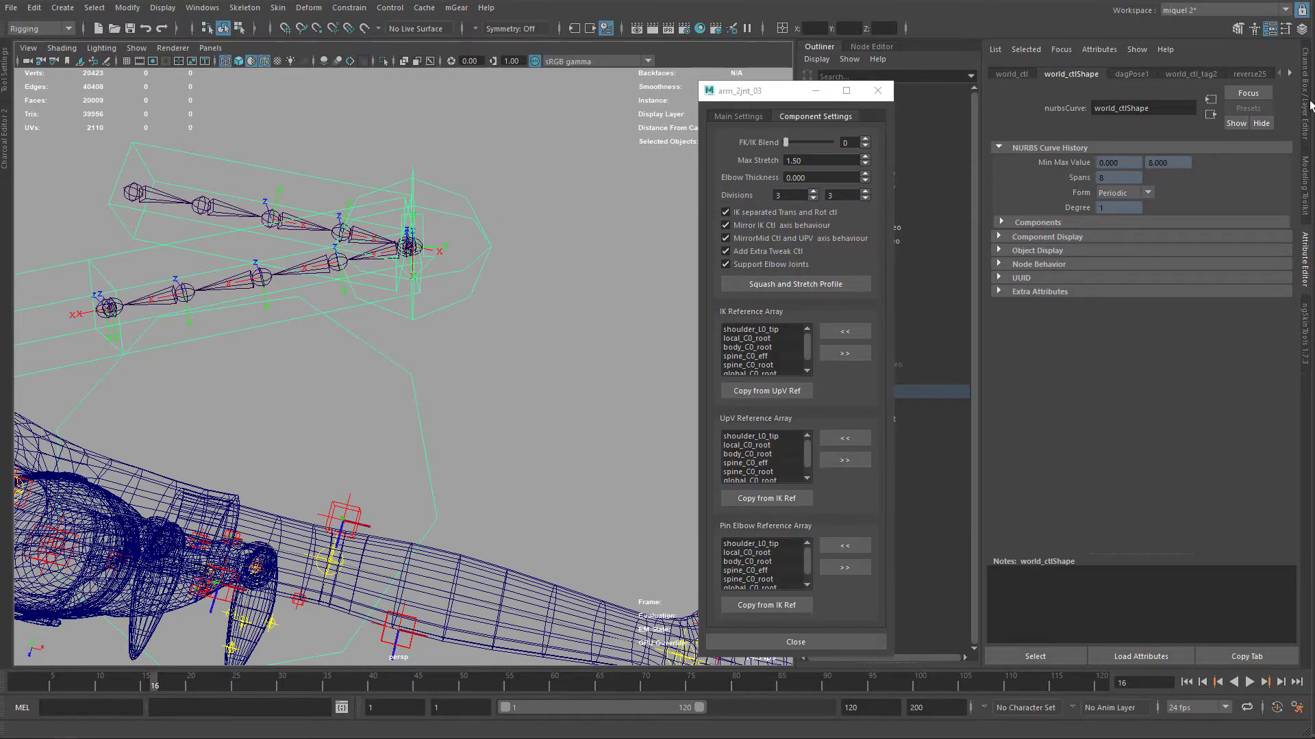
click(1306, 104)
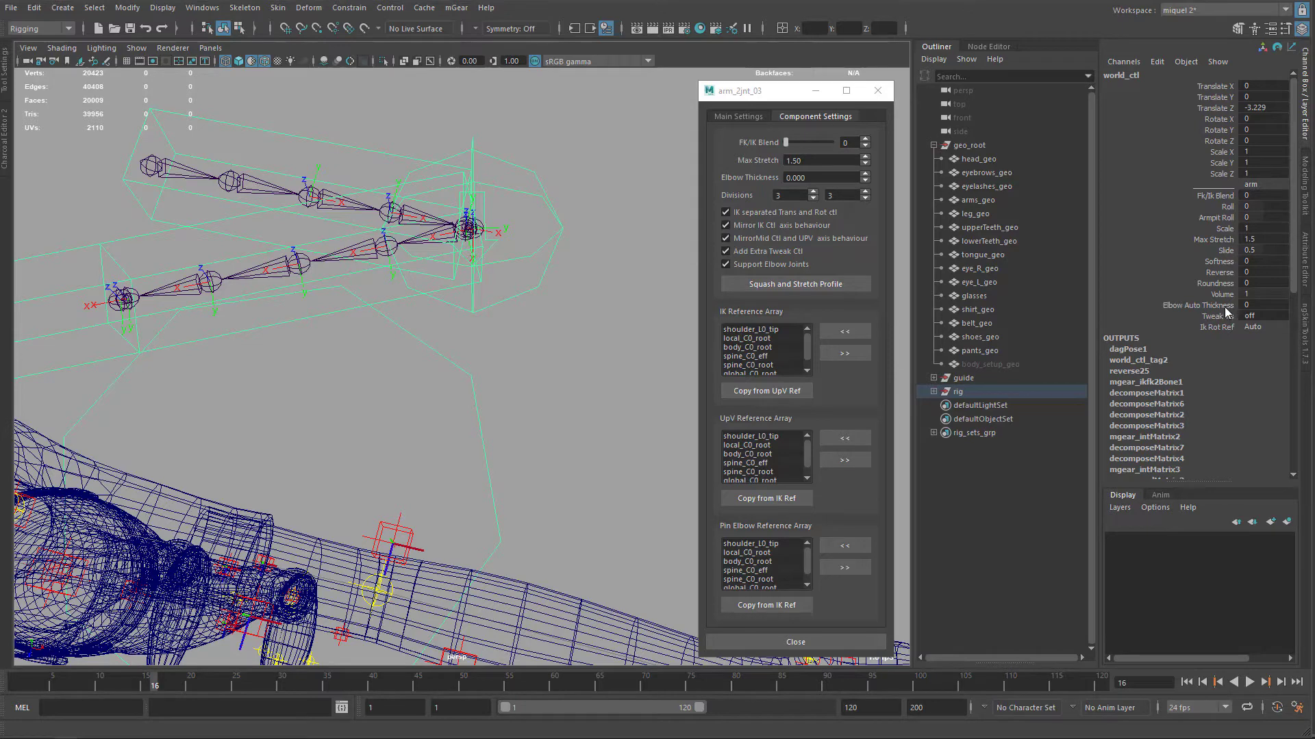
Move arm_L0_thickness_ctl along X to about 0.24 to separate the folded elbow's joints.
click(491, 256)
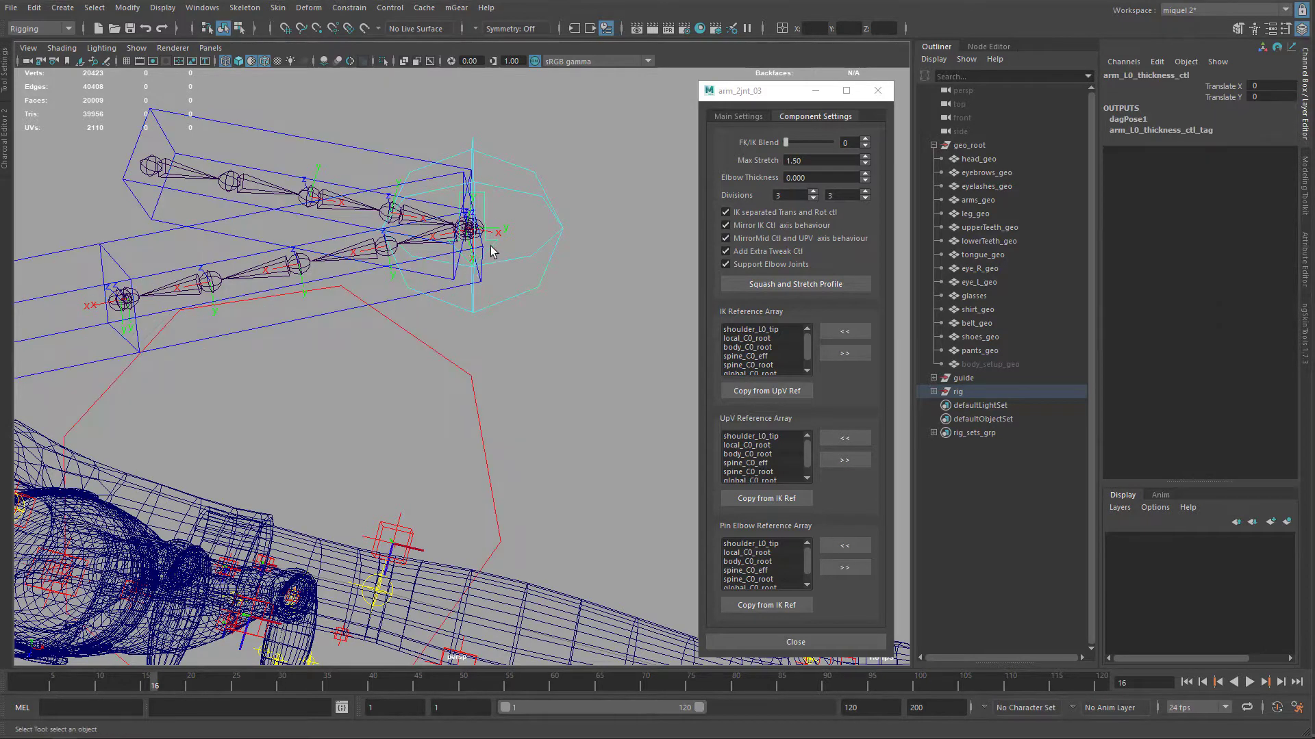
key(w)
drag(473, 274, 472, 299)
alt+drag(474, 236, 478, 260)
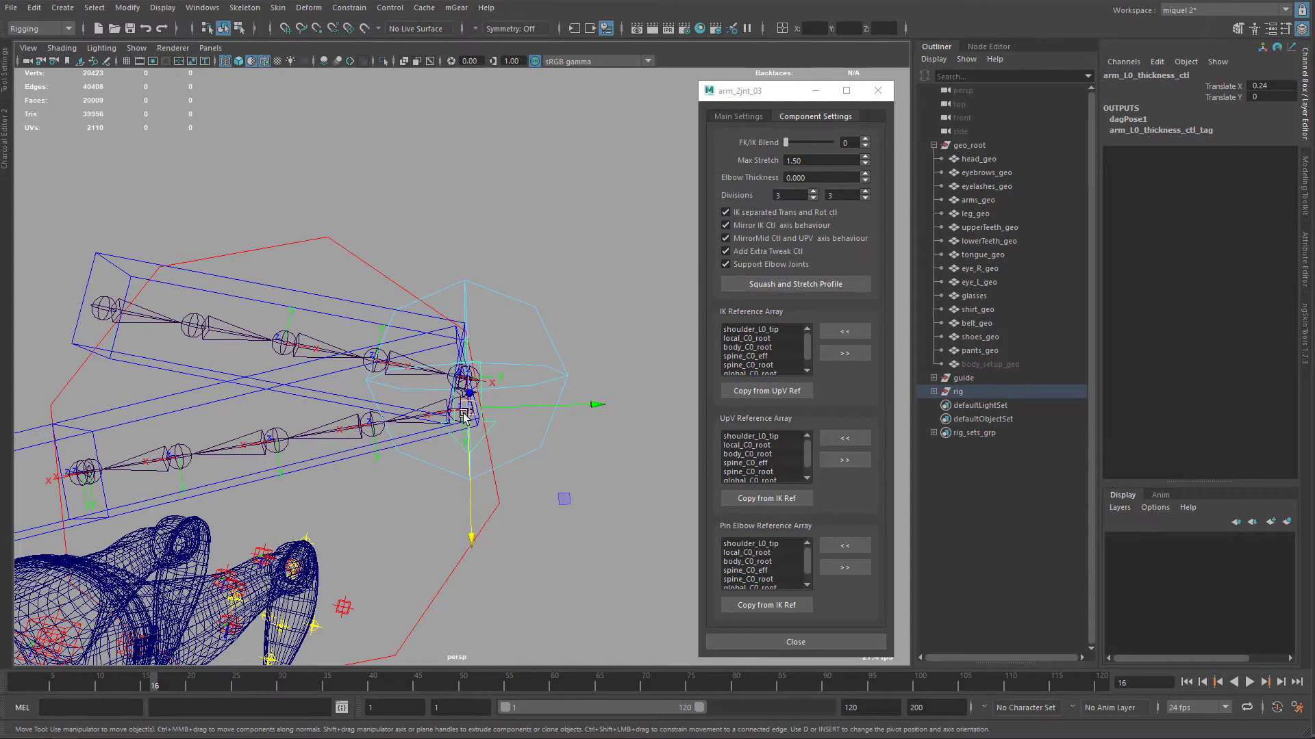
scroll(499, 459, down, 4)
key(q)
Disable Support Elbow Joints in the arm settings and build the left arm from arm_L0_root.
alt+drag(507, 434, 548, 397)
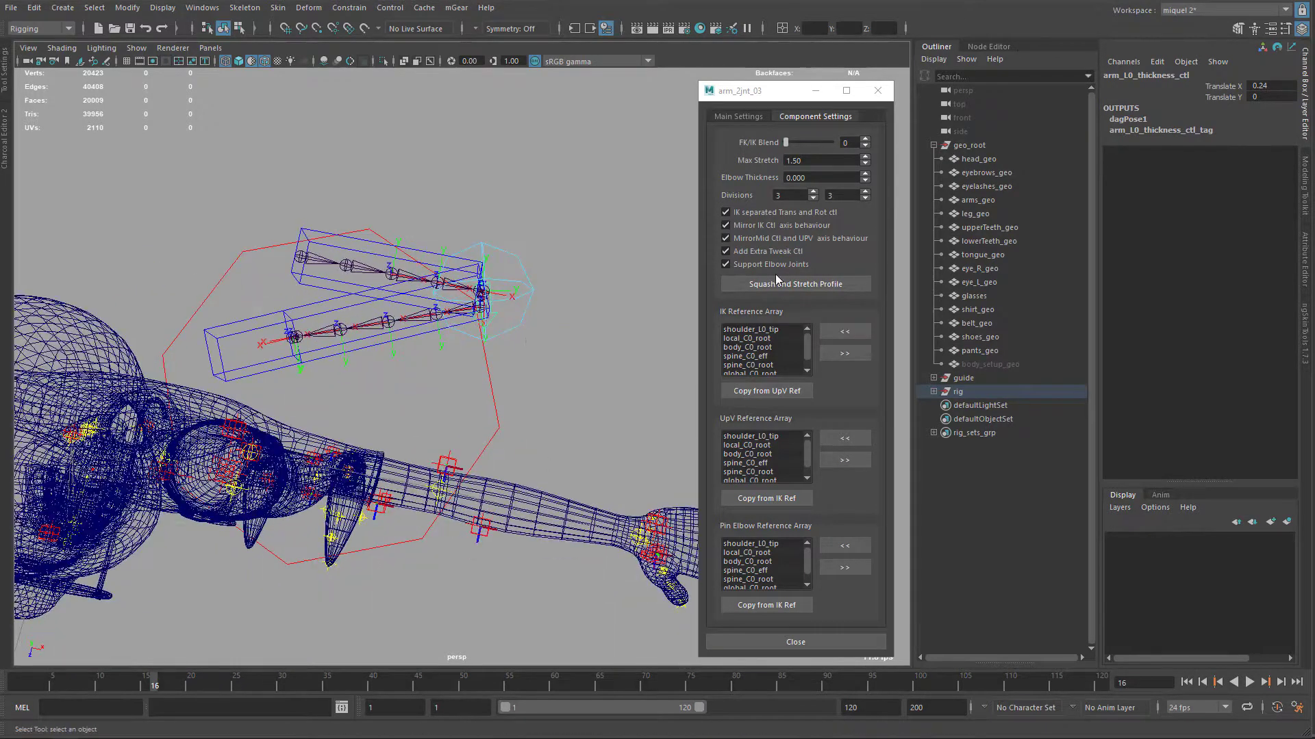
click(726, 264)
alt+drag(302, 522, 382, 316)
click(336, 266)
key(ctrl+b)
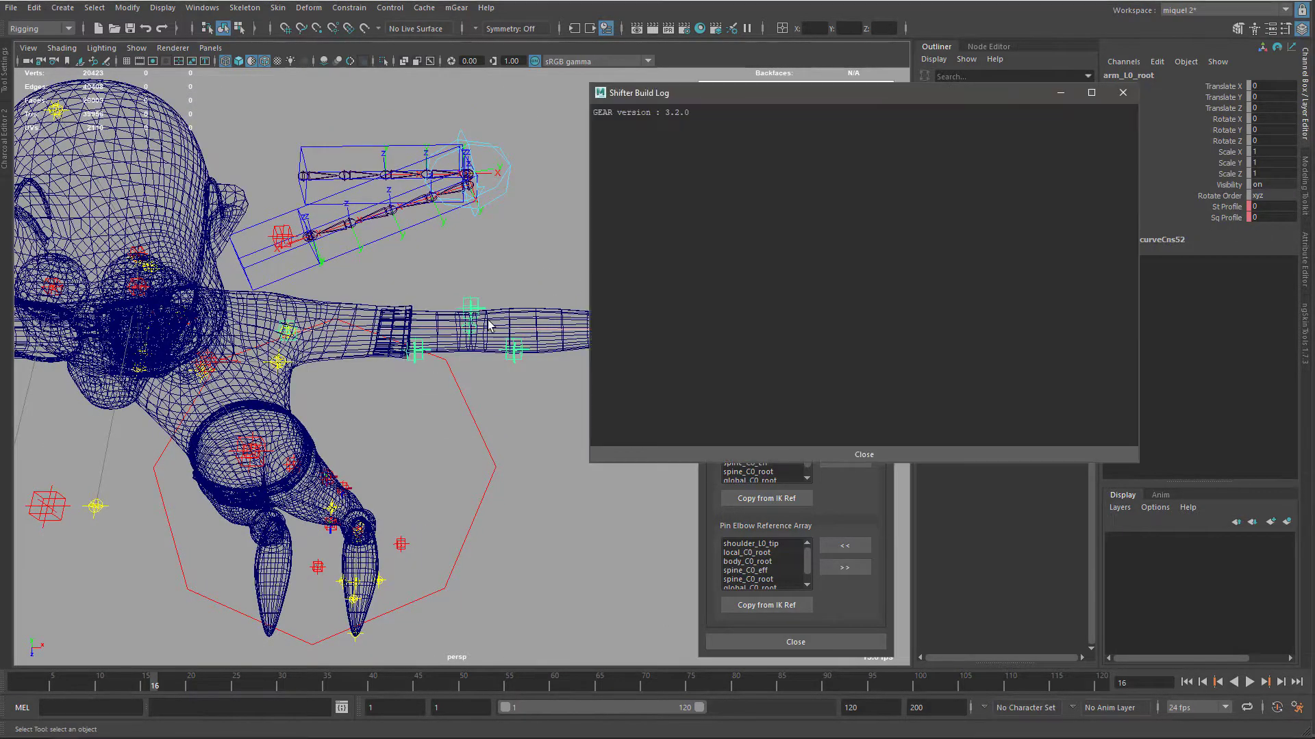
click(1123, 93)
Delete both built rigs, rig and rig1, leaving the guide in the scene.
alt+drag(531, 381, 575, 391)
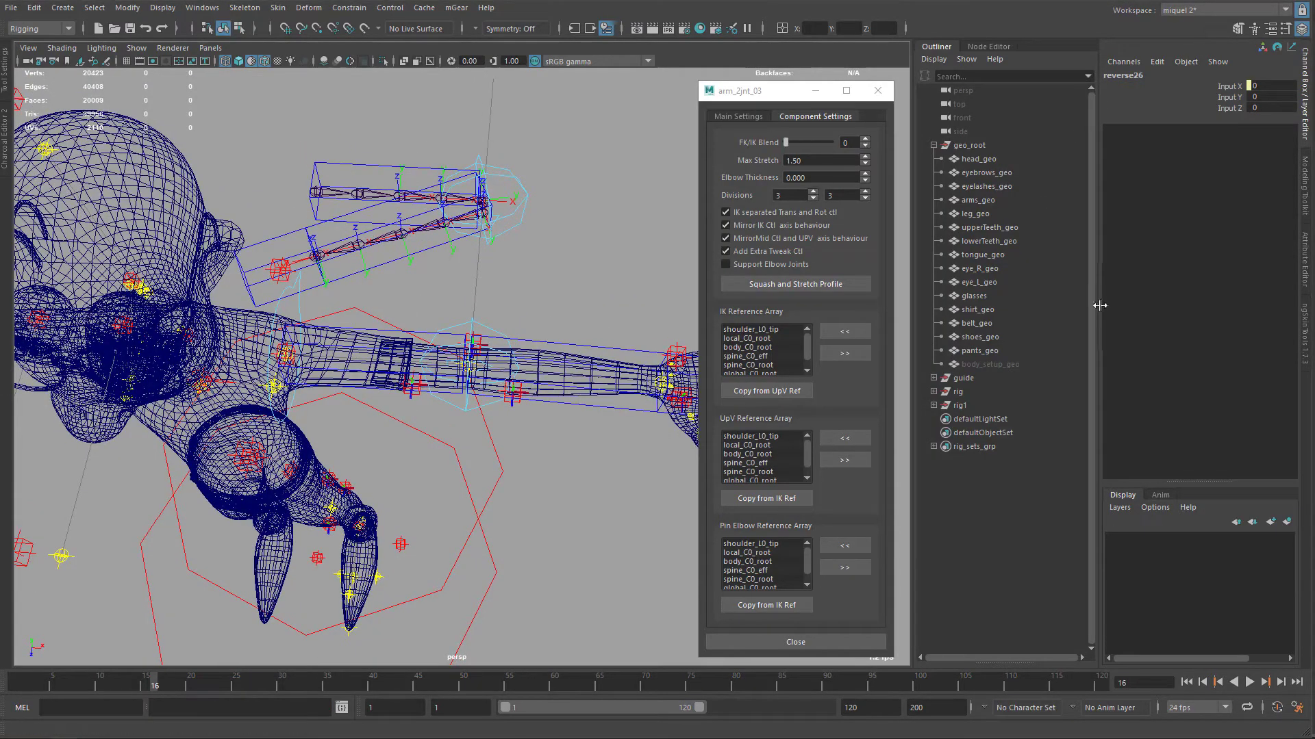
drag(966, 397, 959, 409)
key(Delete)
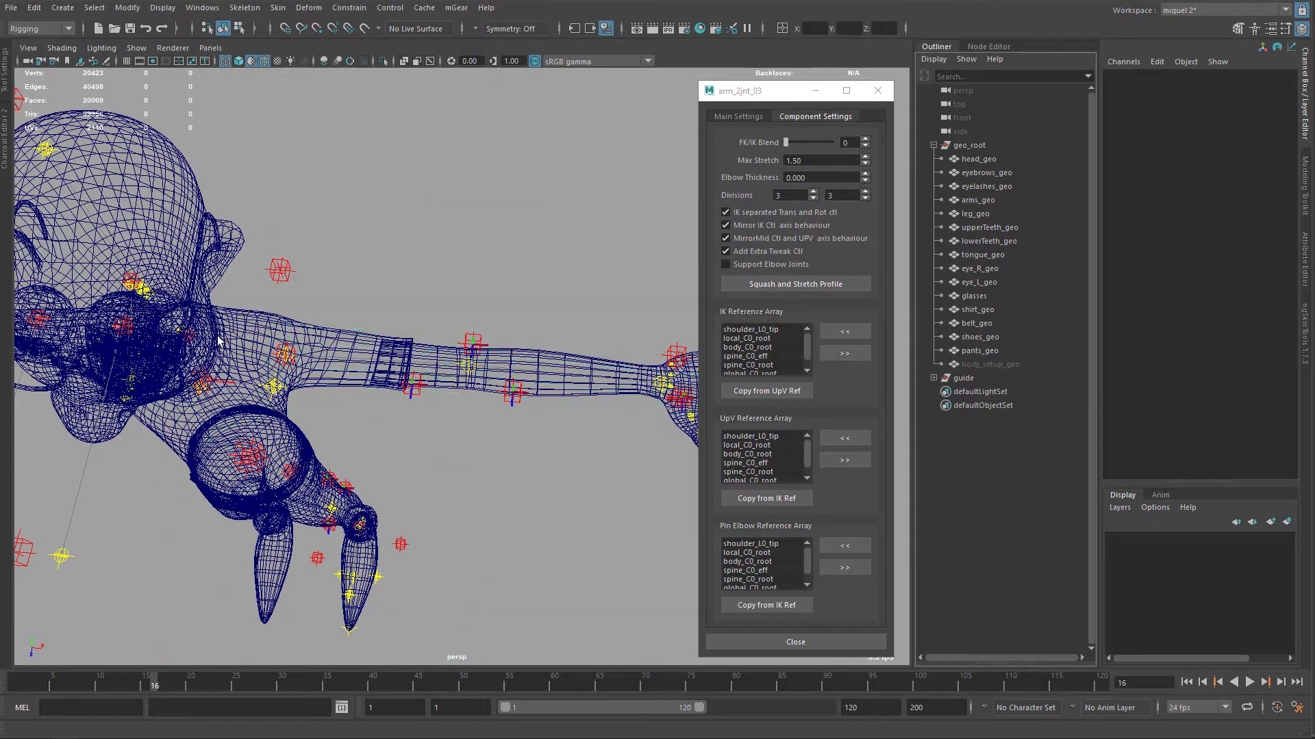
Build the left arm again from arm_L0_root without support elbow joints, and close the build log.
click(288, 368)
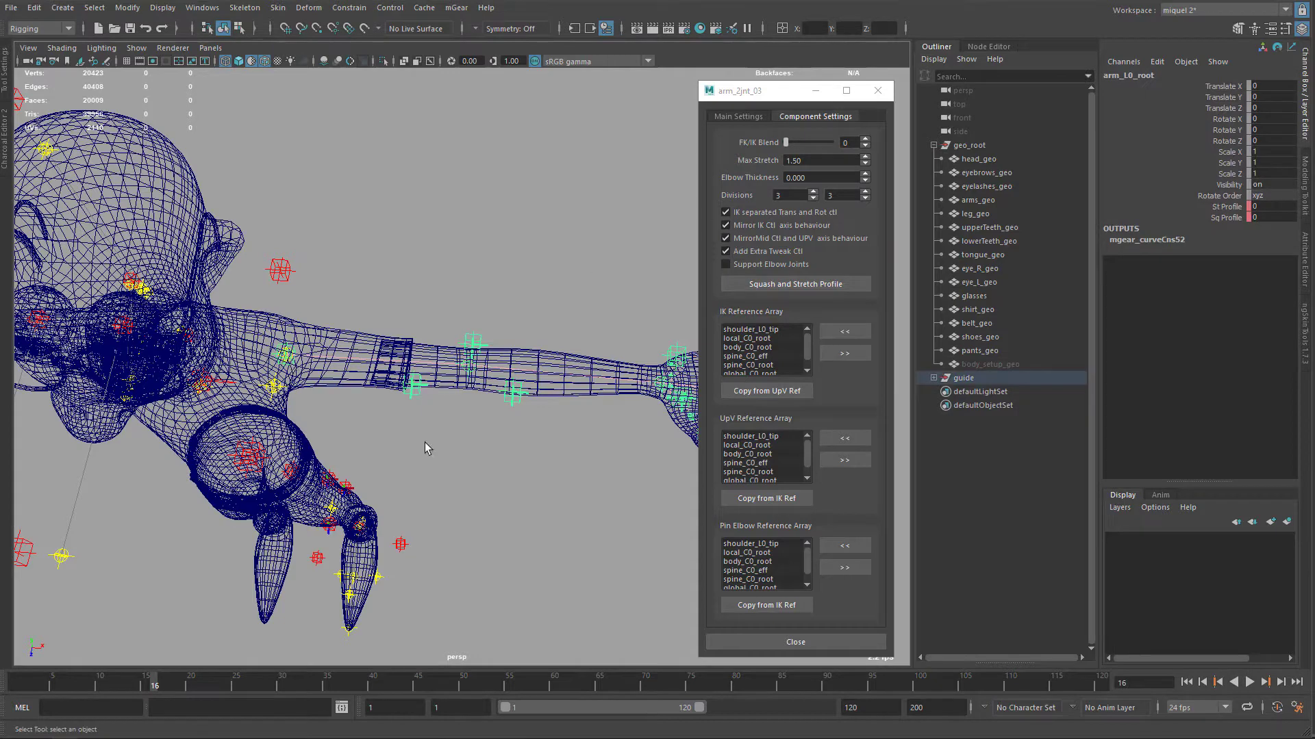
key(ctrl+b)
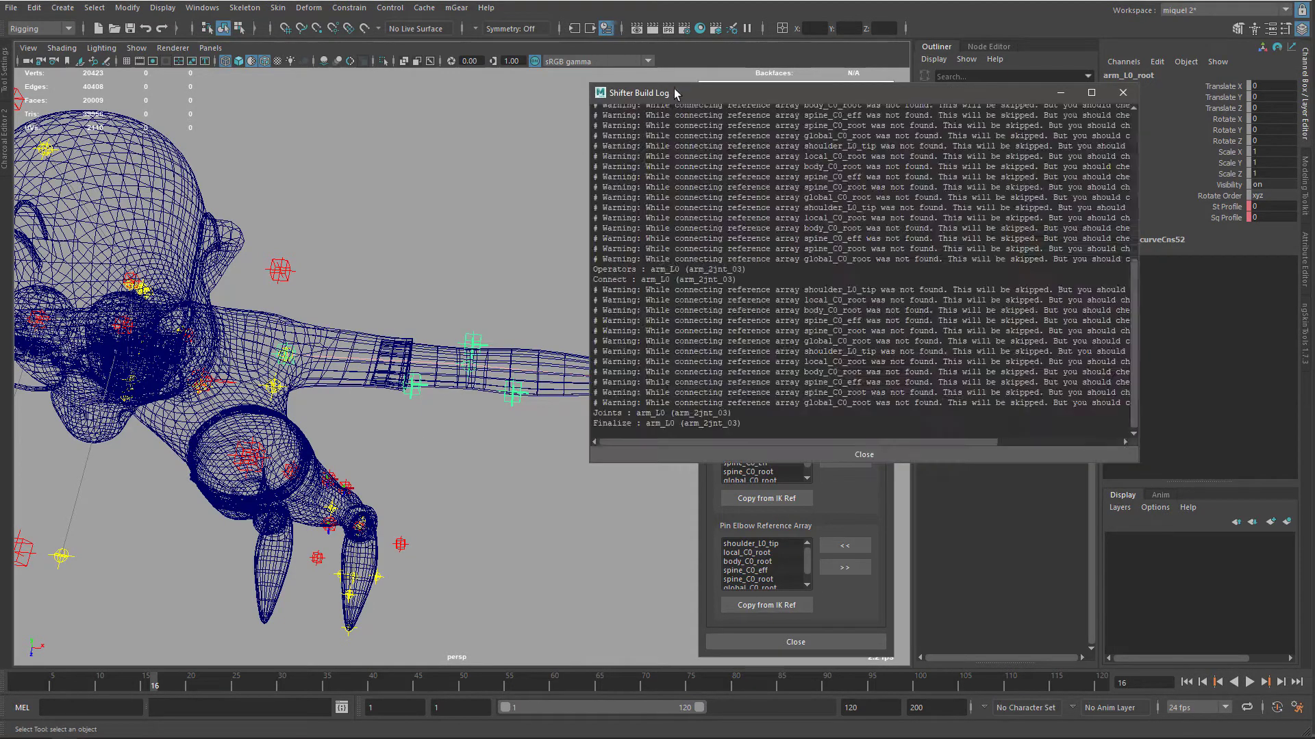
click(1123, 93)
Move the new rig's world_ctl backward along Z, clear of the character mesh.
drag(457, 459, 479, 472)
key(w)
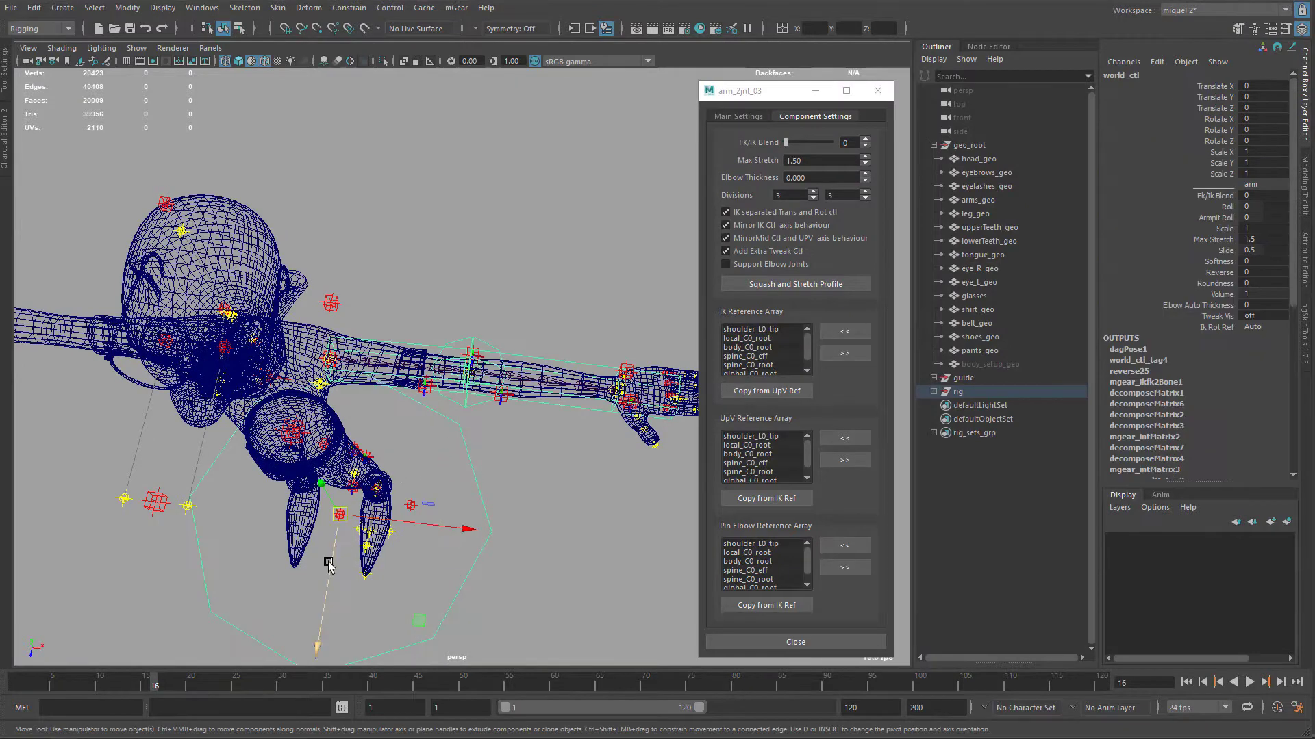
drag(330, 564, 374, 432)
key(q)
Rotate arm_L0_fk1_ctl about Z to about -145 degrees to fold the forearm toward the upper arm.
alt+drag(536, 254, 544, 256)
click(547, 267)
key(e)
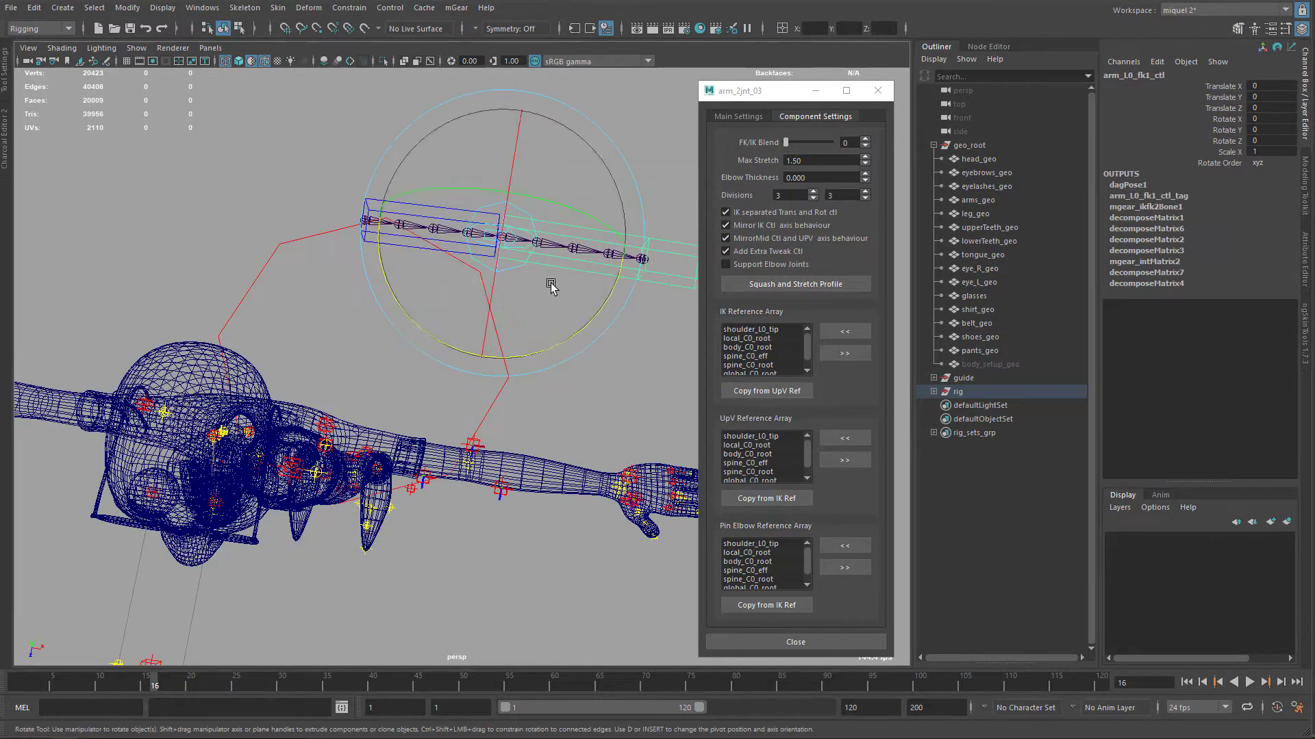
drag(587, 320, 279, 170)
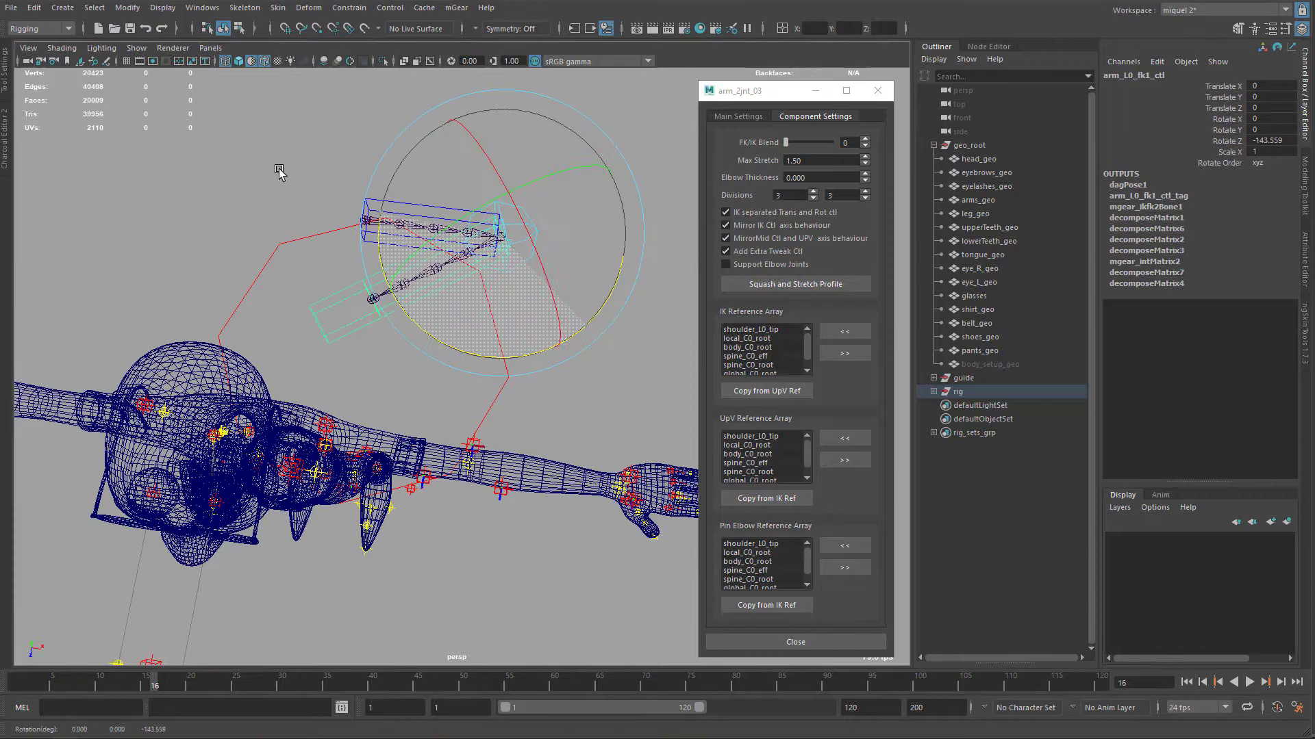
Move arm_L0_thickness_ctl along X to about 0.209 to test the elbow without support joints.
alt+right_drag(373, 226, 446, 191)
alt+drag(445, 191, 479, 263)
key(q)
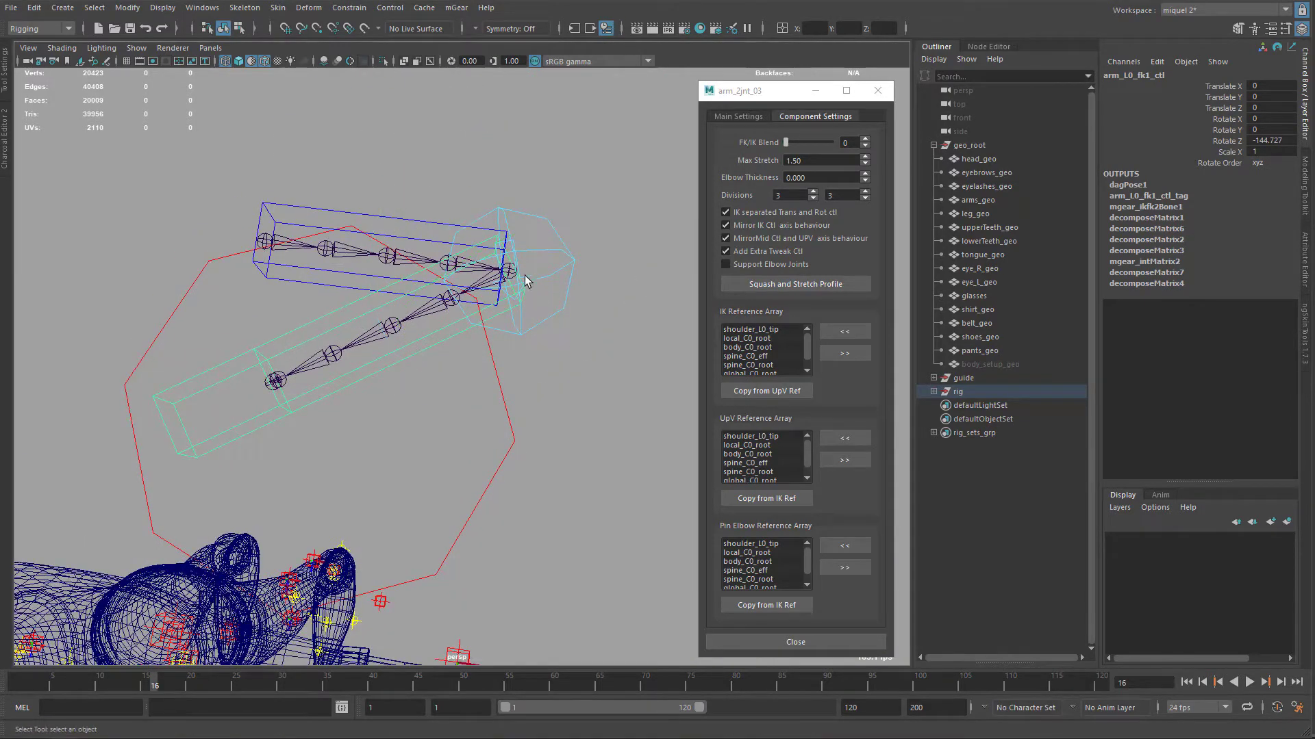
click(527, 280)
key(w)
drag(519, 309, 519, 346)
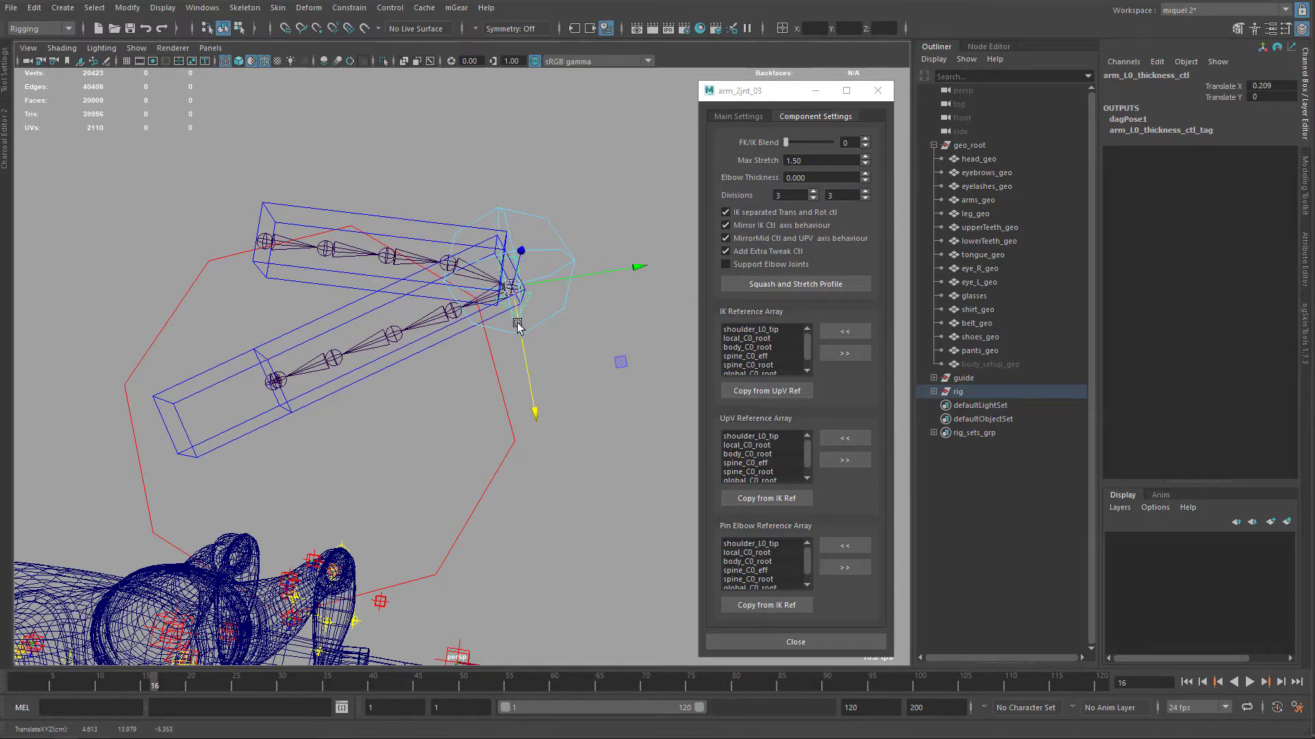
Enable Support Elbow Joints again in the arm settings and delete the built rig.
click(731, 267)
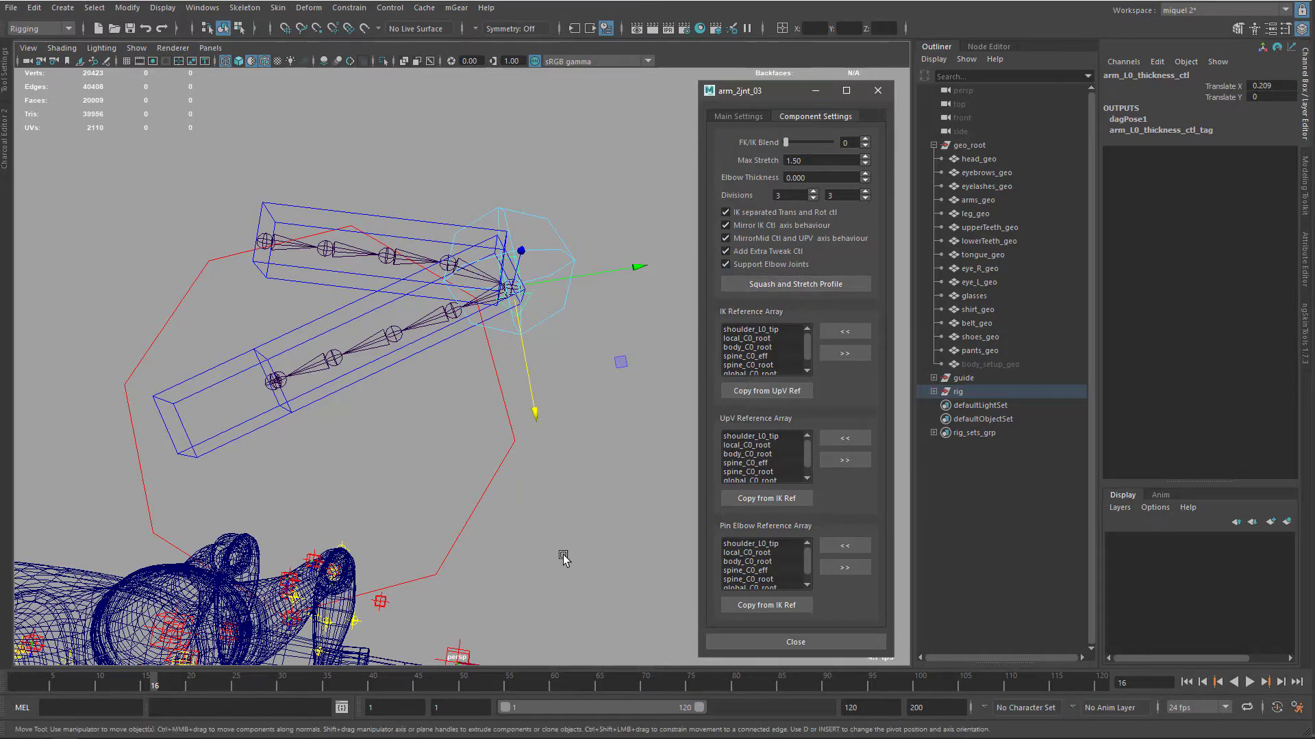
click(954, 389)
key(Delete)
Enable Mirror Mid Ctl and UPV axis, Add Extra Tweak Ctl and Support Knee Joints in leg_L0_root's component settings.
alt+drag(602, 405, 463, 313)
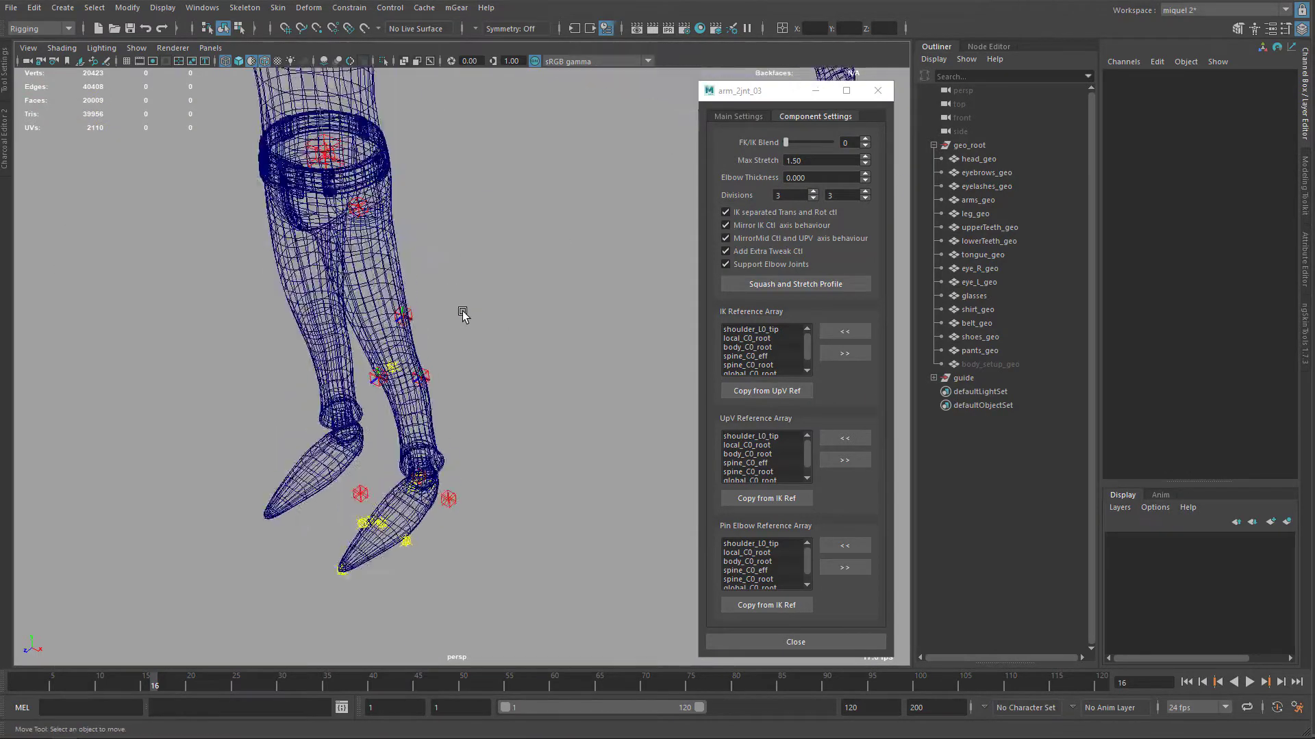
click(360, 207)
key(g)
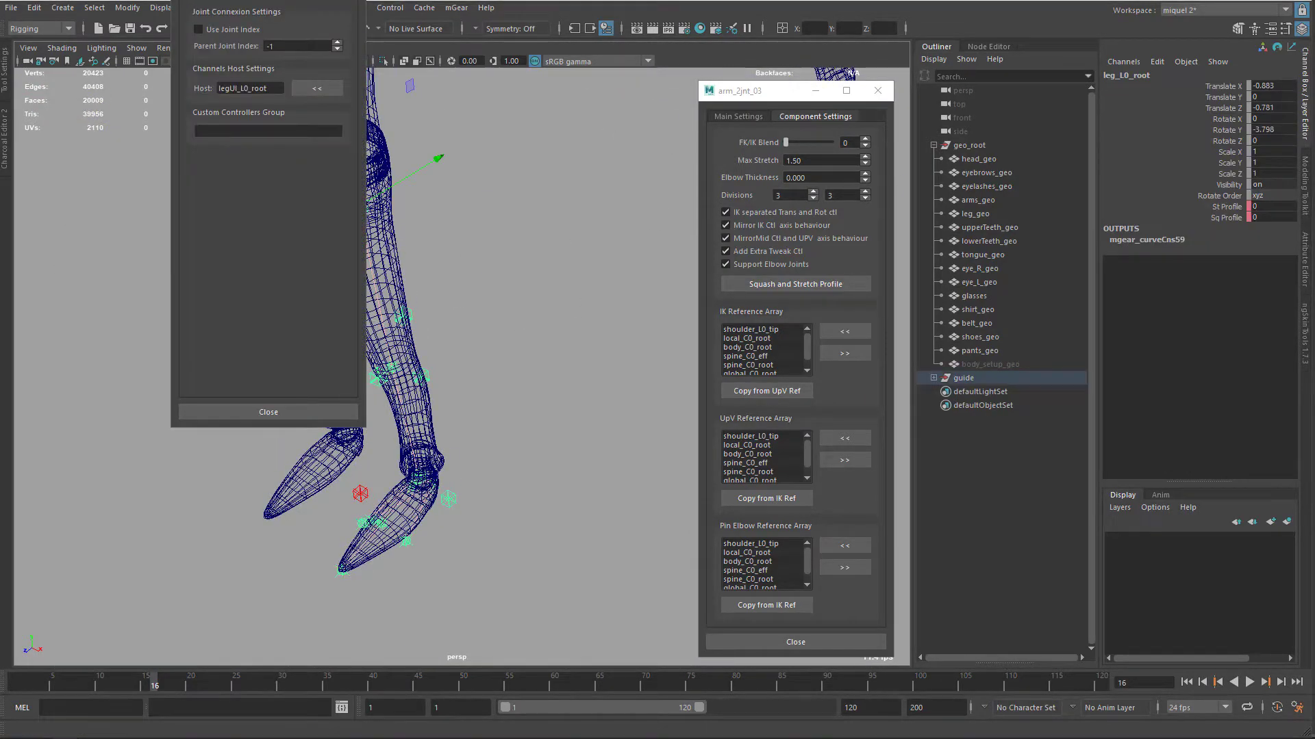
click(574, 134)
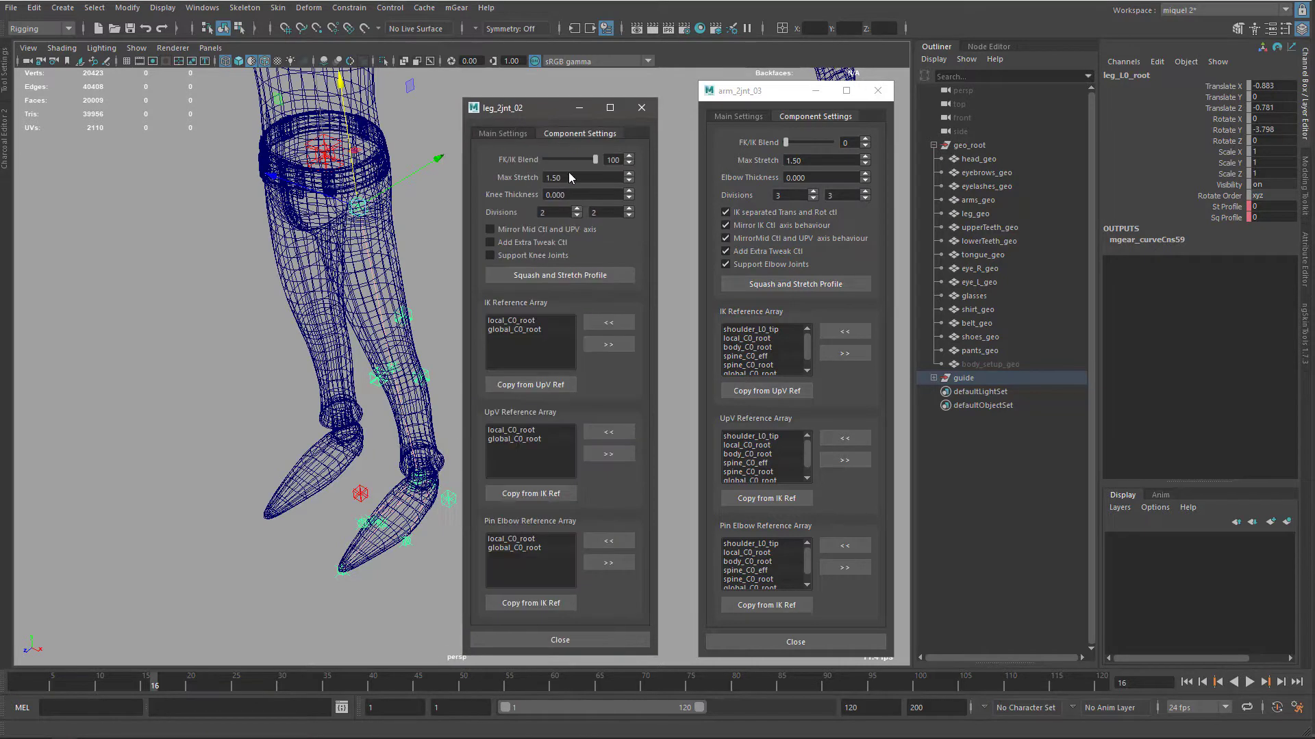
click(526, 256)
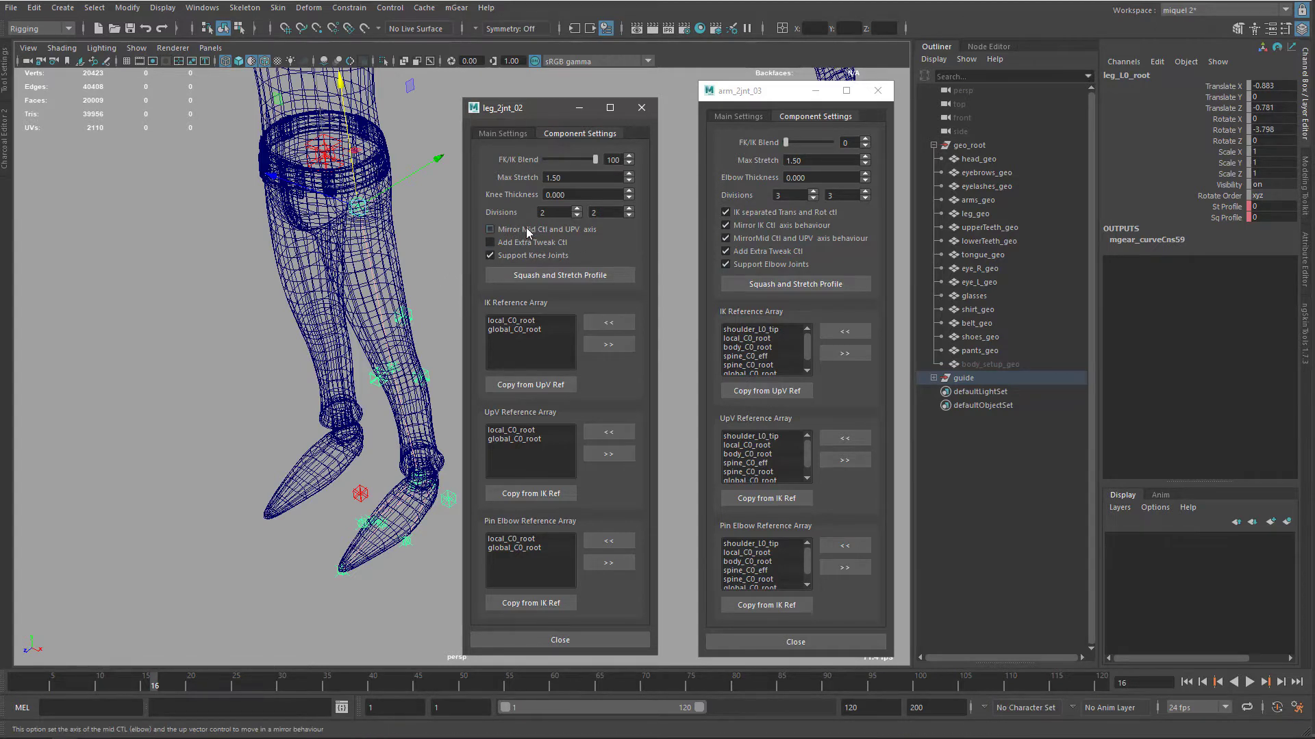
click(497, 236)
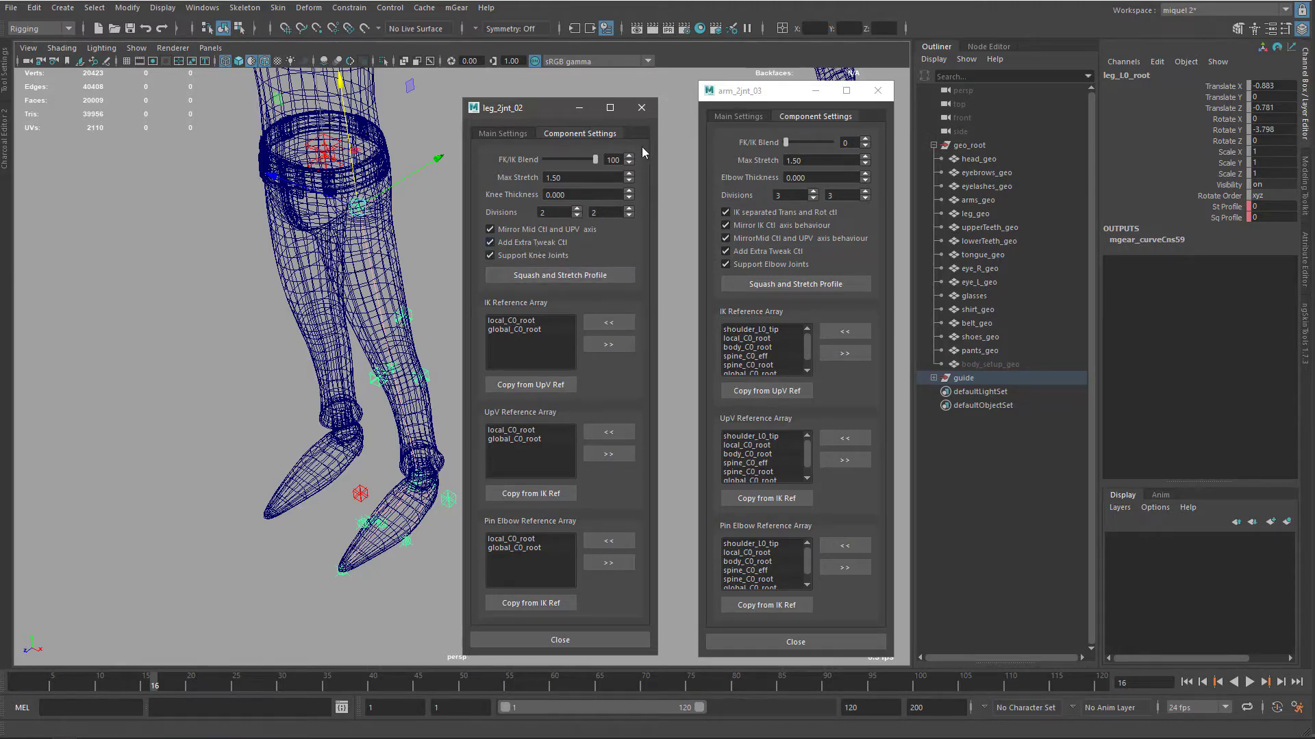
click(641, 109)
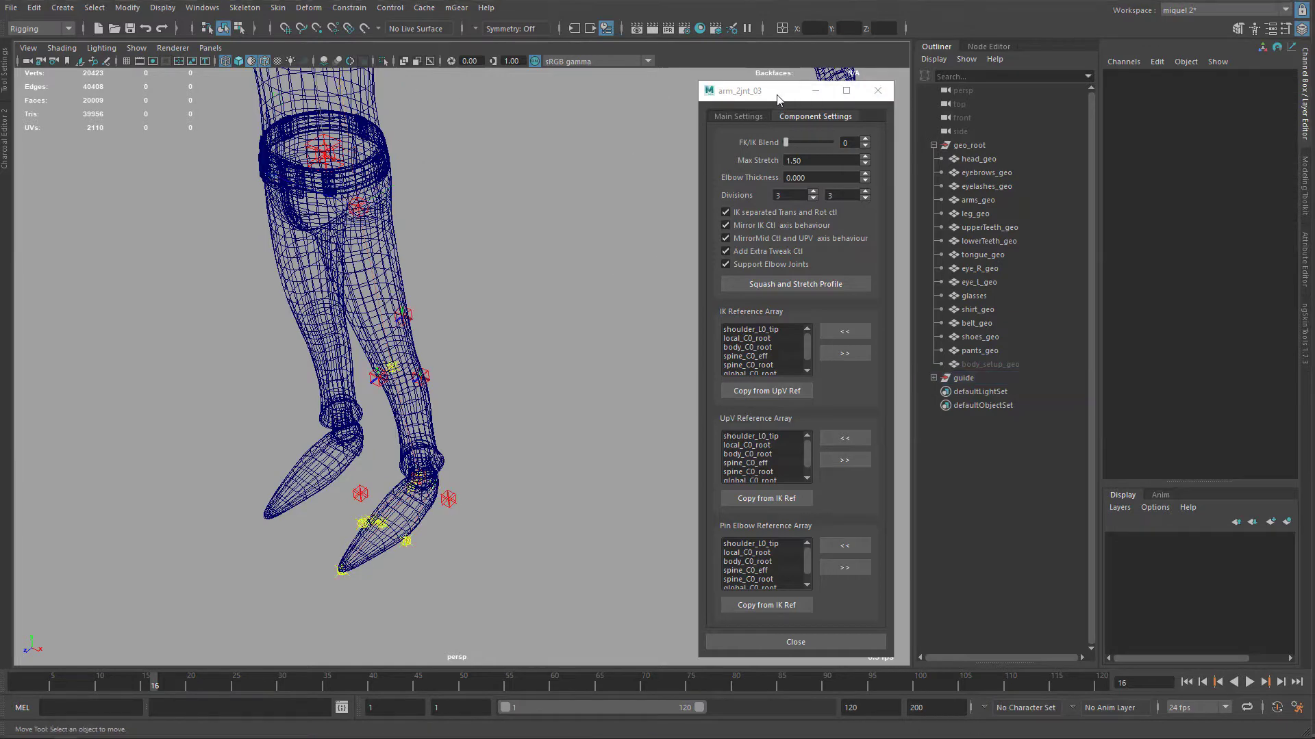
Close the arm_2jnt_03 component settings.
drag(778, 99, 649, 91)
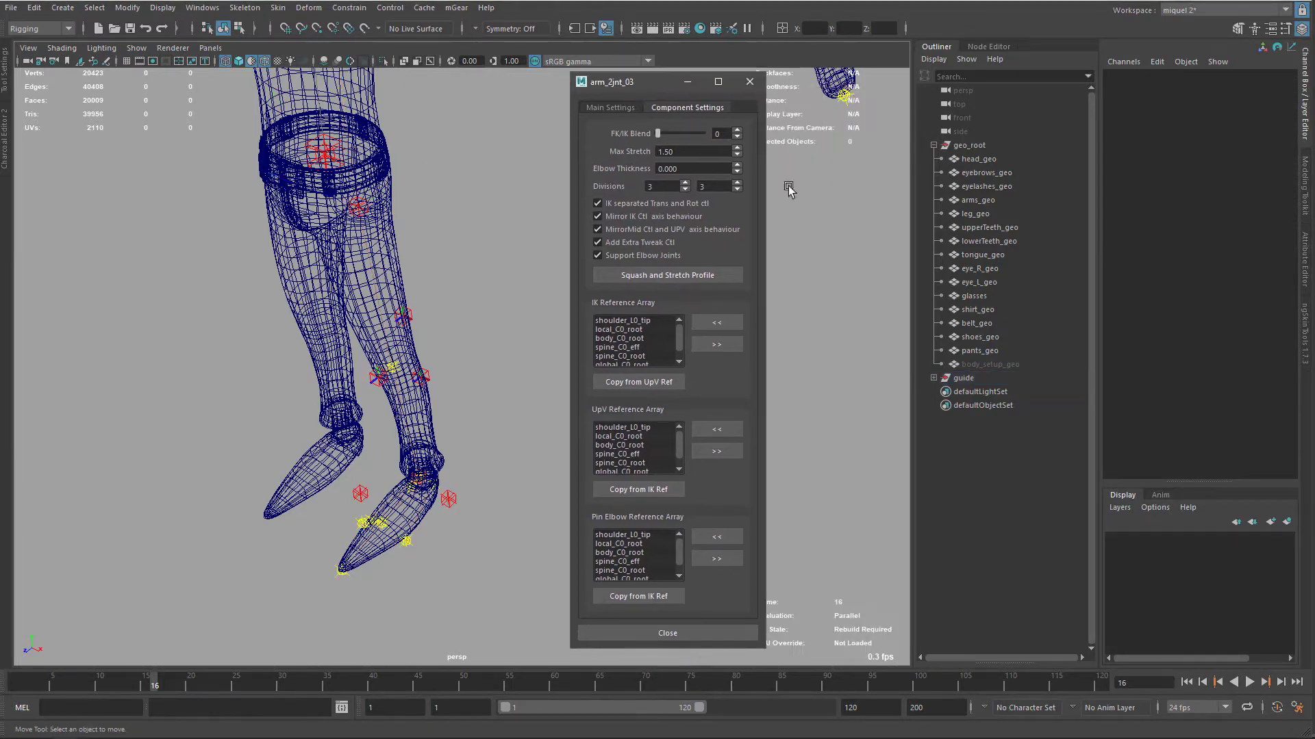
click(747, 84)
Examine the placement of the left arm and leg guides on the character from the front.
alt+middle_drag(548, 323, 586, 394)
alt+drag(505, 423, 544, 318)
alt+middle_drag(544, 318, 586, 426)
alt+drag(527, 430, 549, 499)
alt+middle_drag(663, 253, 630, 350)
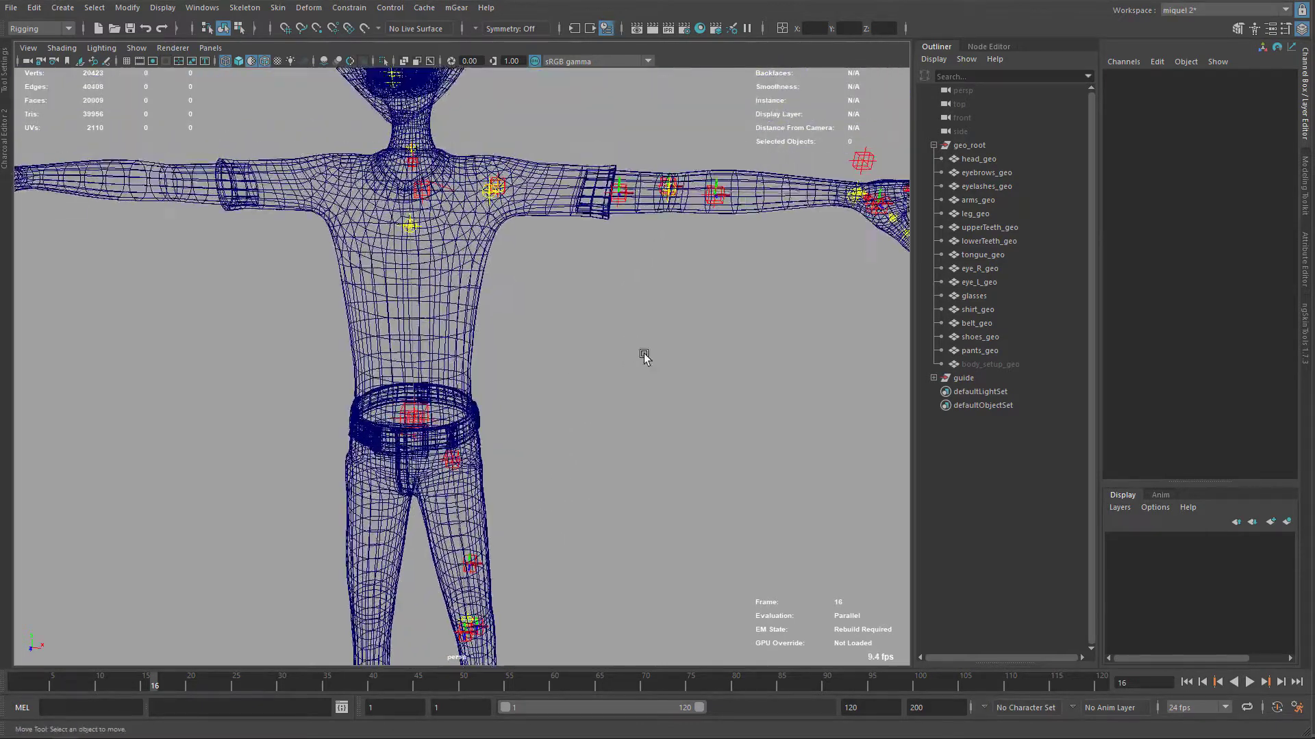
alt+drag(643, 356, 578, 389)
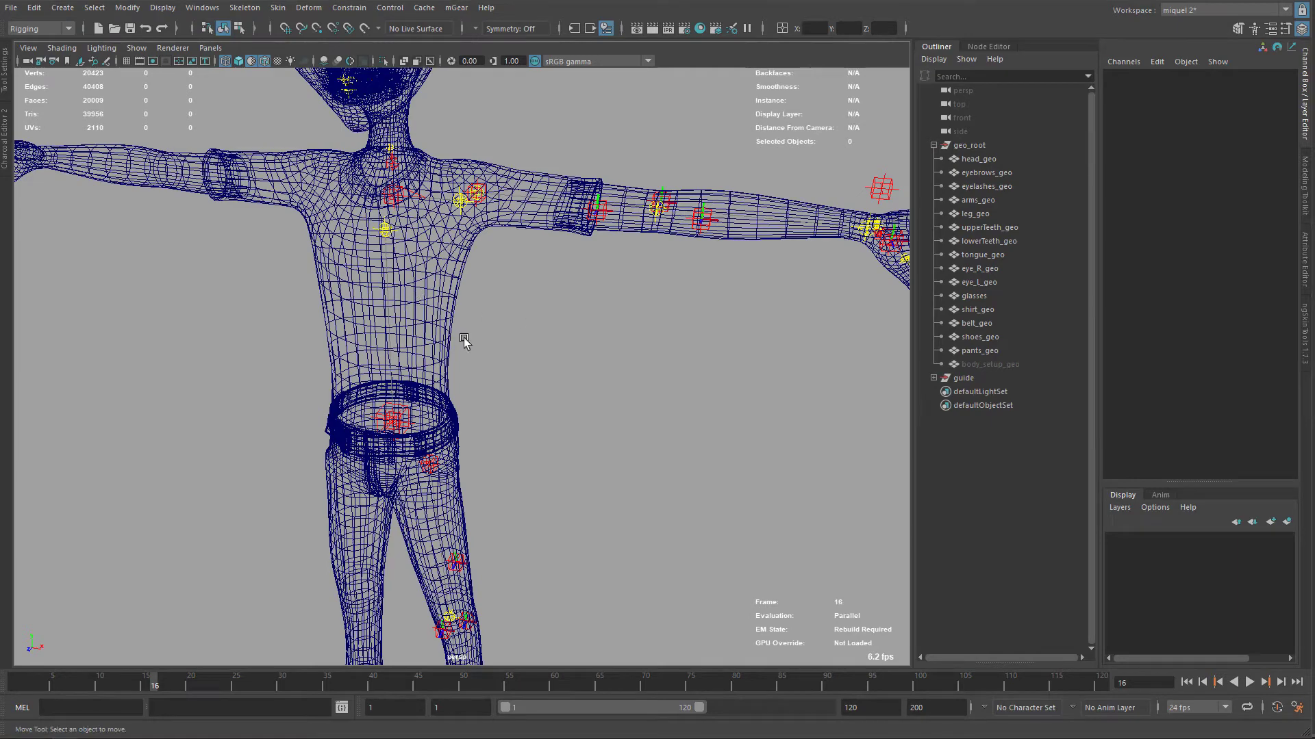
alt+right_drag(520, 457, 525, 392)
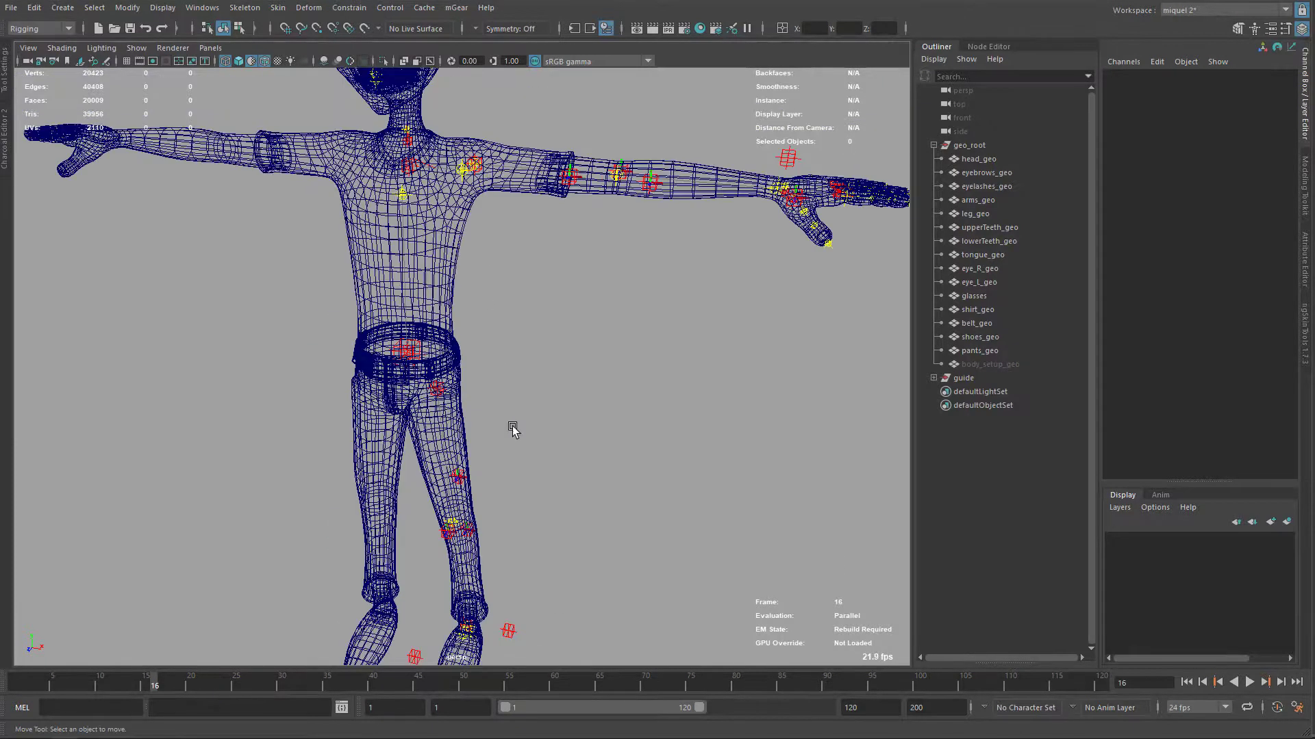
alt+drag(513, 428, 513, 431)
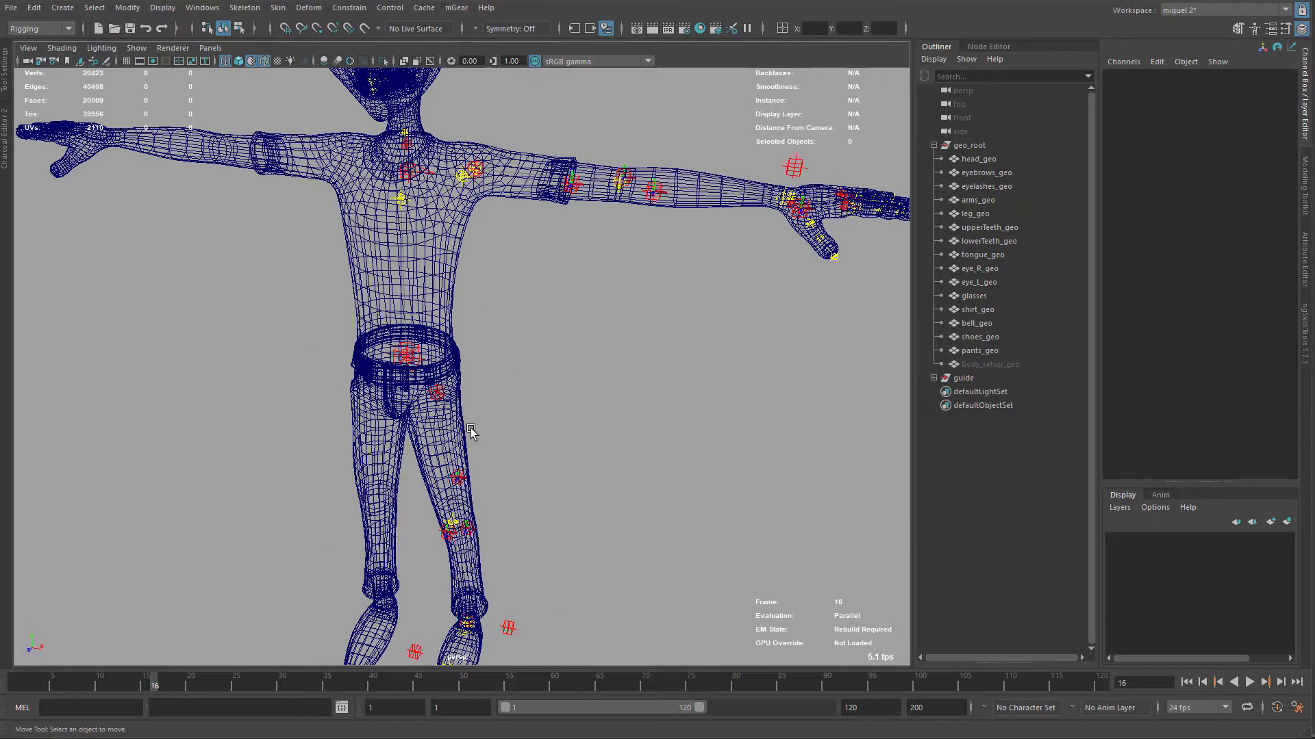
Mirror the shoulder_L0_root guide with its arm and hand to the character's right side using Shifter's Duplicate Sym.
alt+drag(456, 346, 443, 372)
alt+middle_drag(397, 197, 419, 245)
click(438, 234)
alt+middle_drag(516, 379, 553, 347)
alt+drag(553, 348, 569, 338)
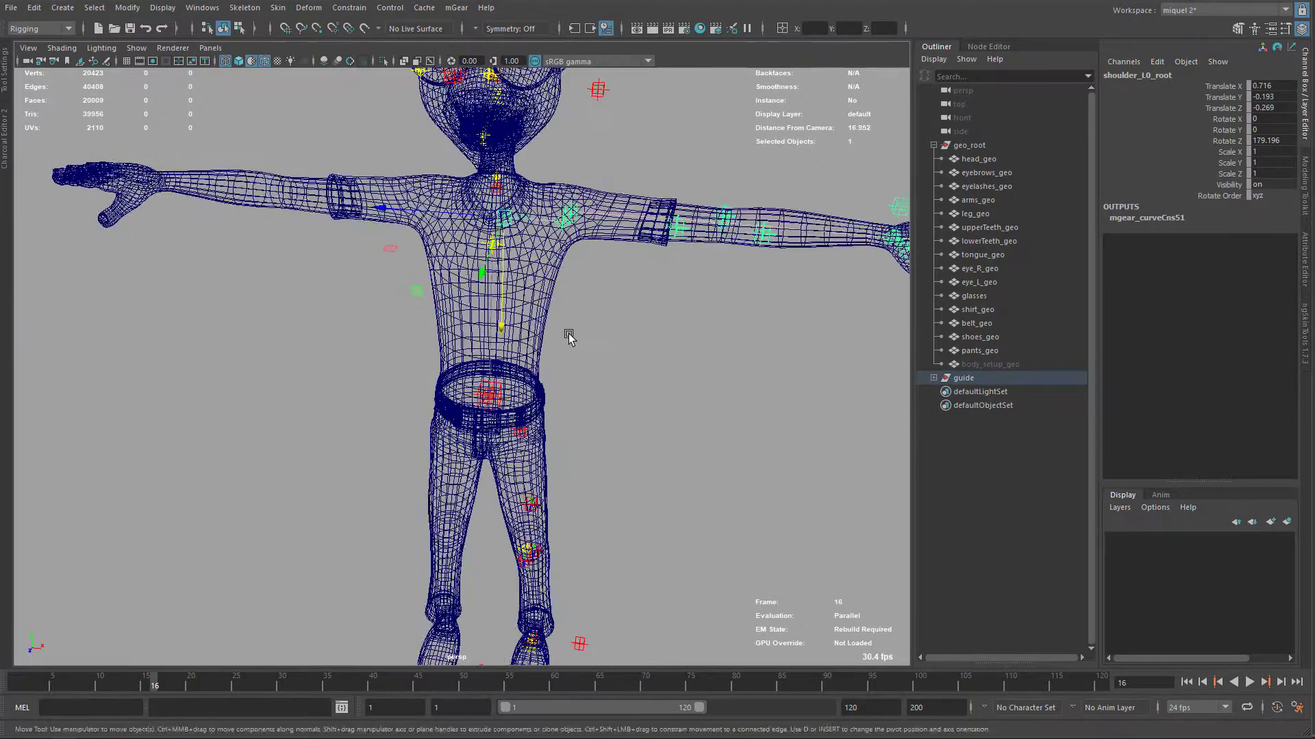
alt+right_drag(569, 337, 551, 325)
alt+drag(527, 380, 552, 396)
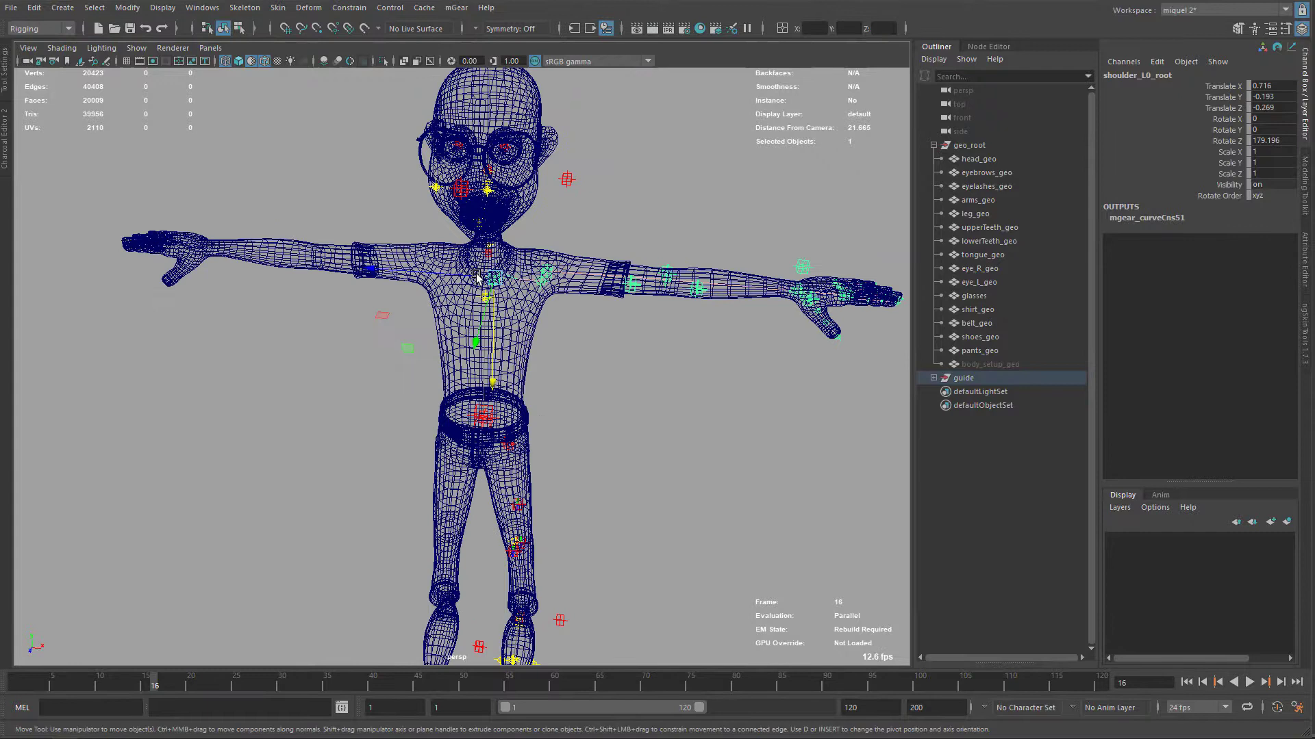
click(452, 12)
mouse_move(465, 35)
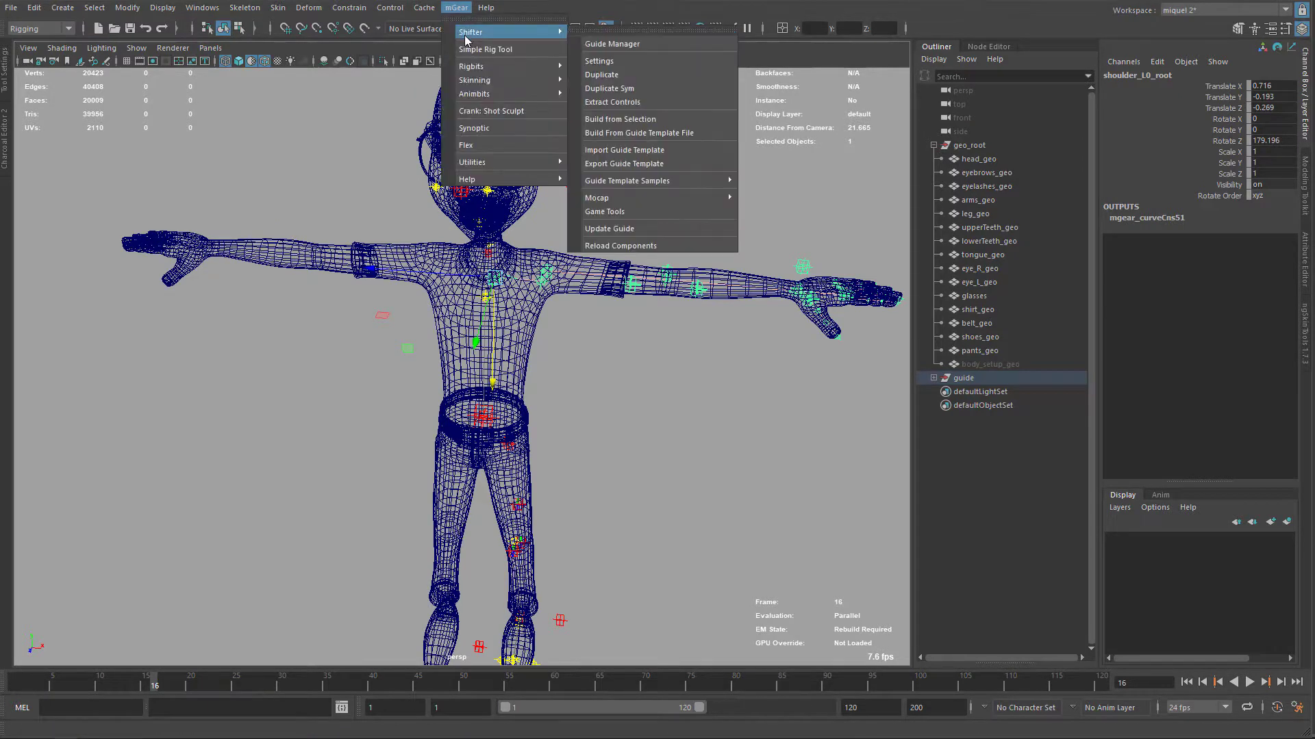
click(622, 31)
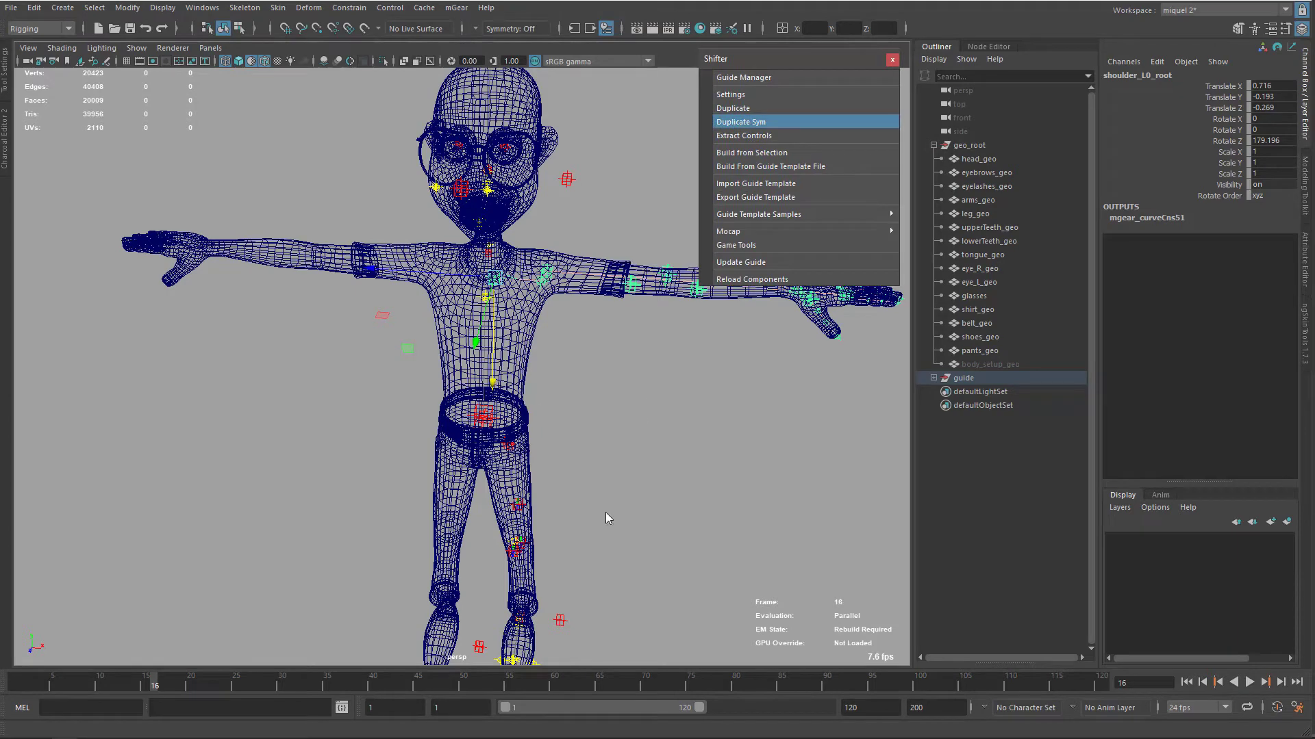
Mirror the leg_L0_root guide to the character's right side with Duplicate Sym.
click(510, 447)
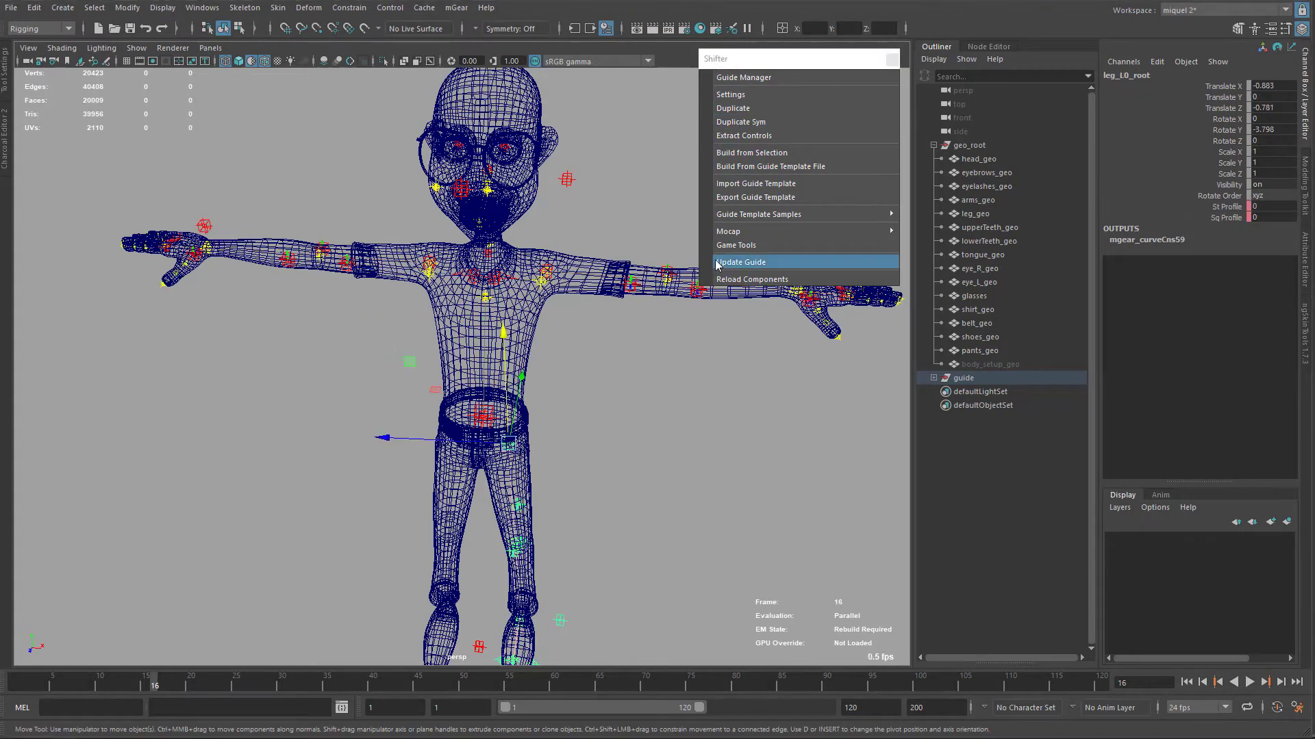
click(768, 123)
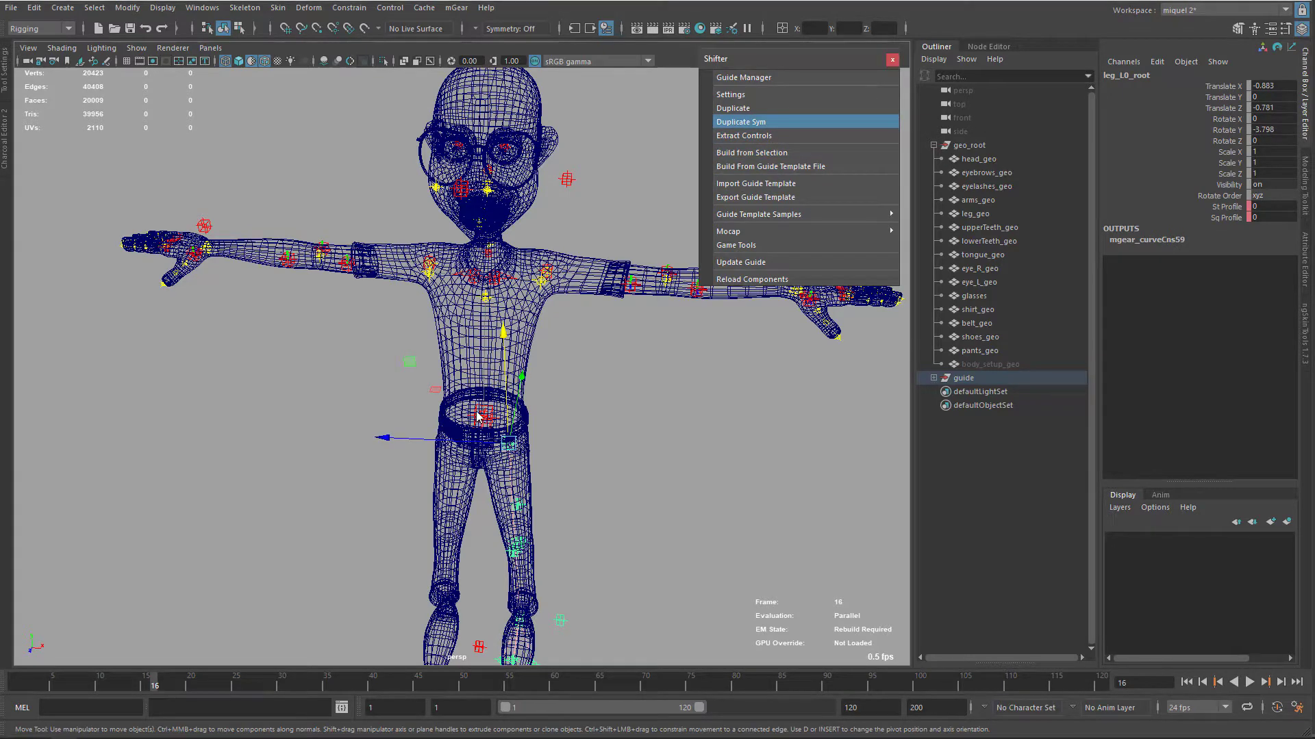
Build the rig from the guide with Shifter's Build from Selection and close the build log.
alt+drag(535, 483, 571, 455)
drag(845, 63, 752, 82)
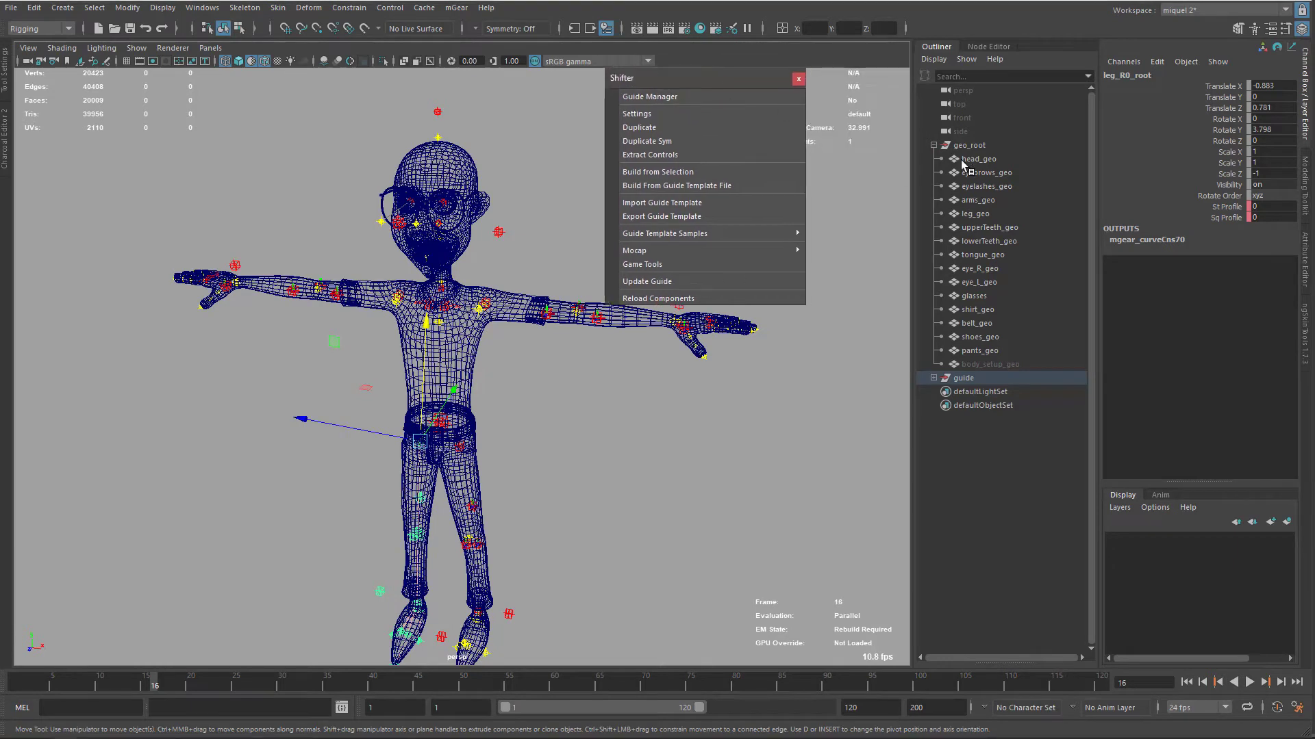
click(969, 378)
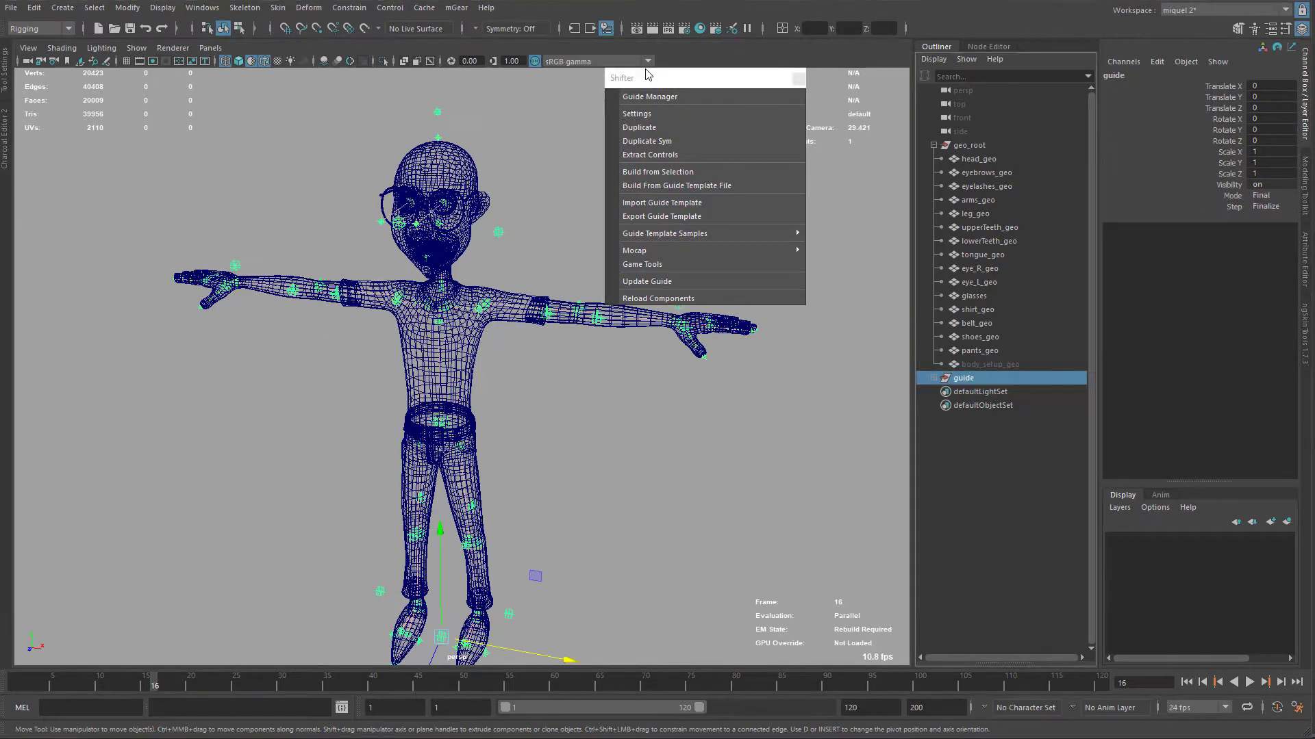
click(661, 173)
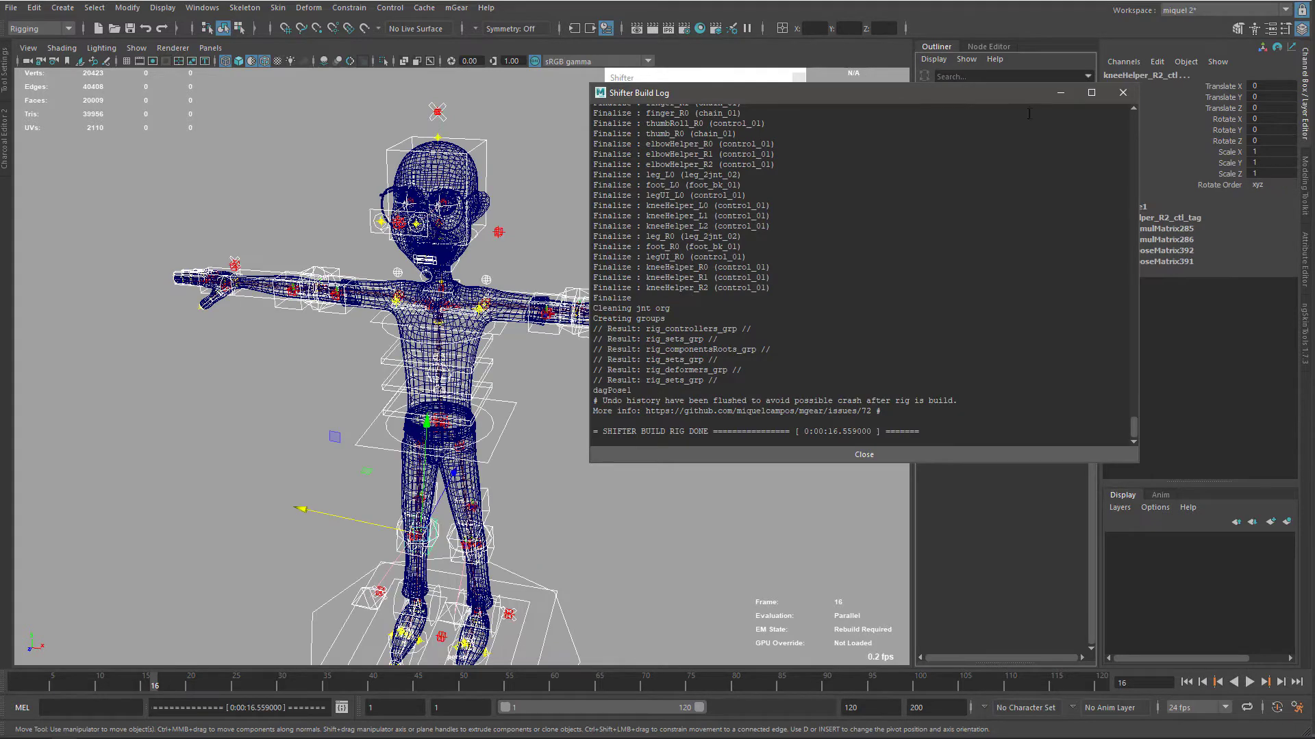
click(1125, 92)
Move world_ctl to about -10.7 in Z so the rig stands clear of the character mesh and guides.
alt+drag(527, 384, 556, 423)
click(965, 393)
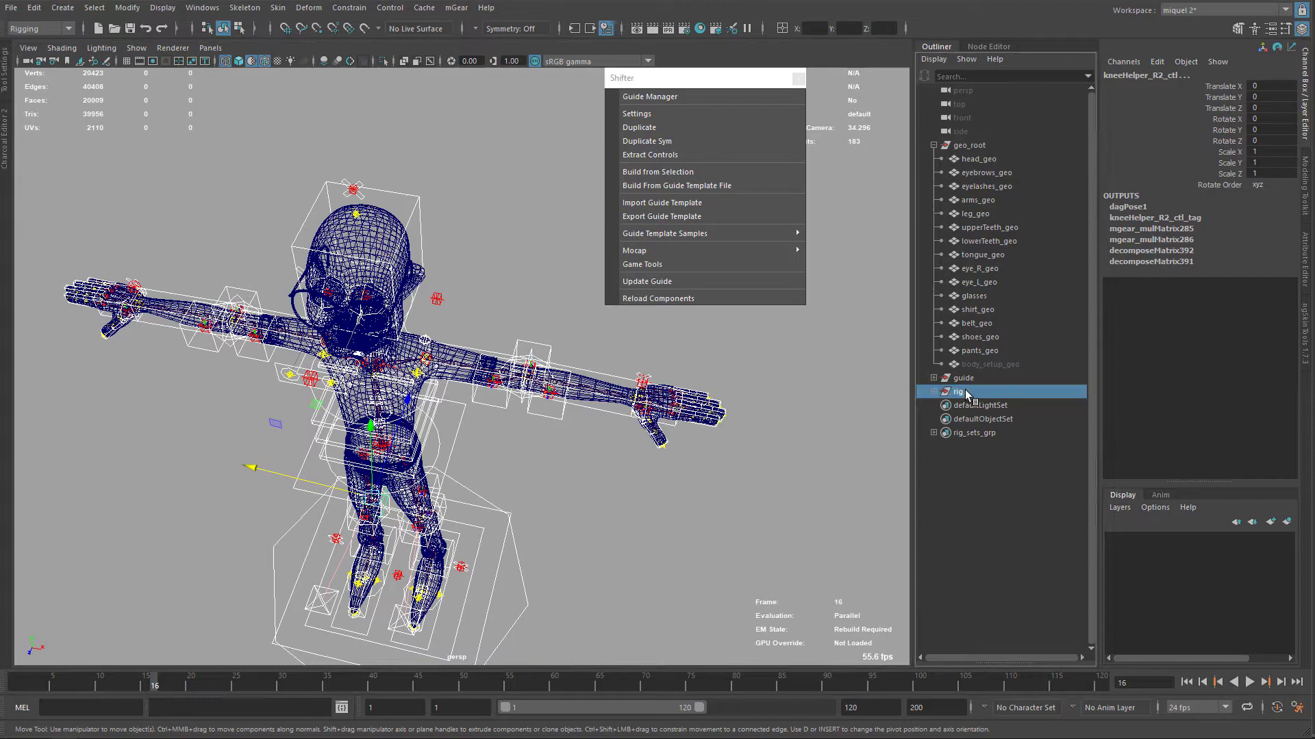
click(517, 569)
alt+right_drag(514, 526, 451, 563)
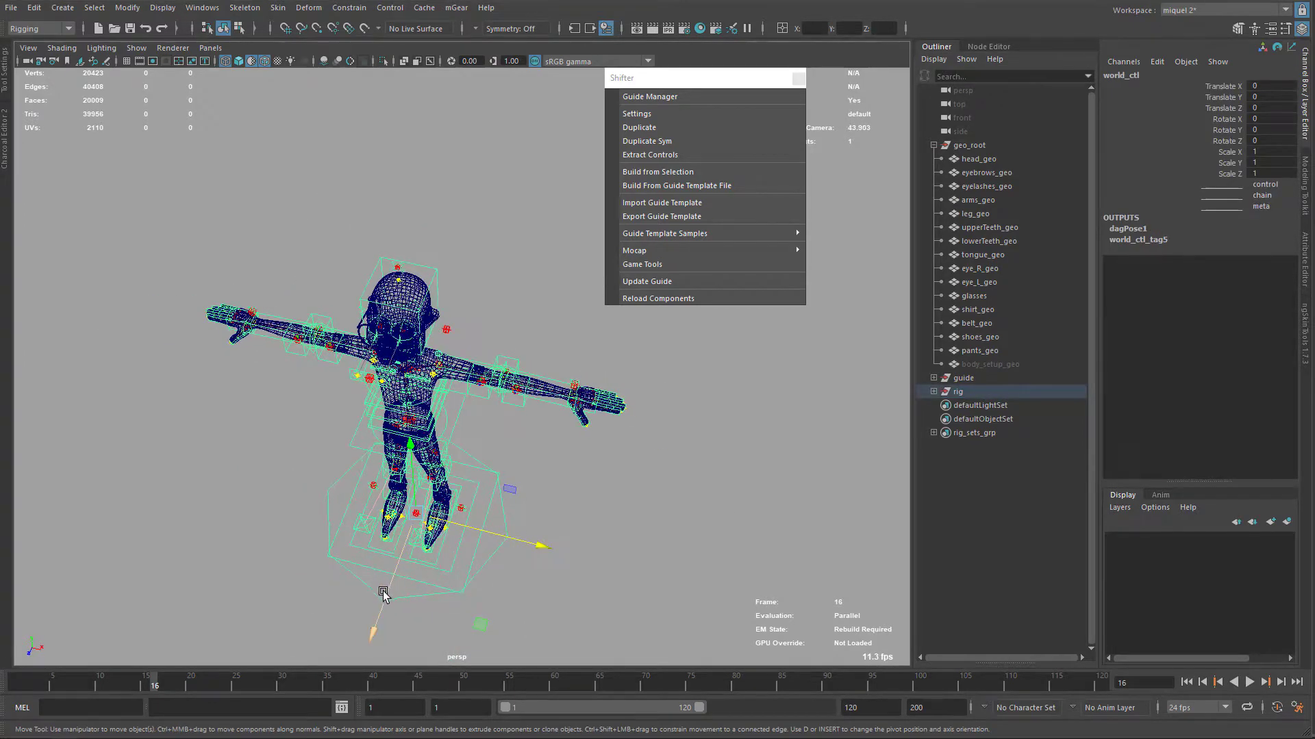
drag(384, 593, 463, 411)
Examine the helper joints around the left elbow of the built rig.
alt+middle_drag(499, 159, 422, 272)
alt+right_drag(422, 272, 461, 302)
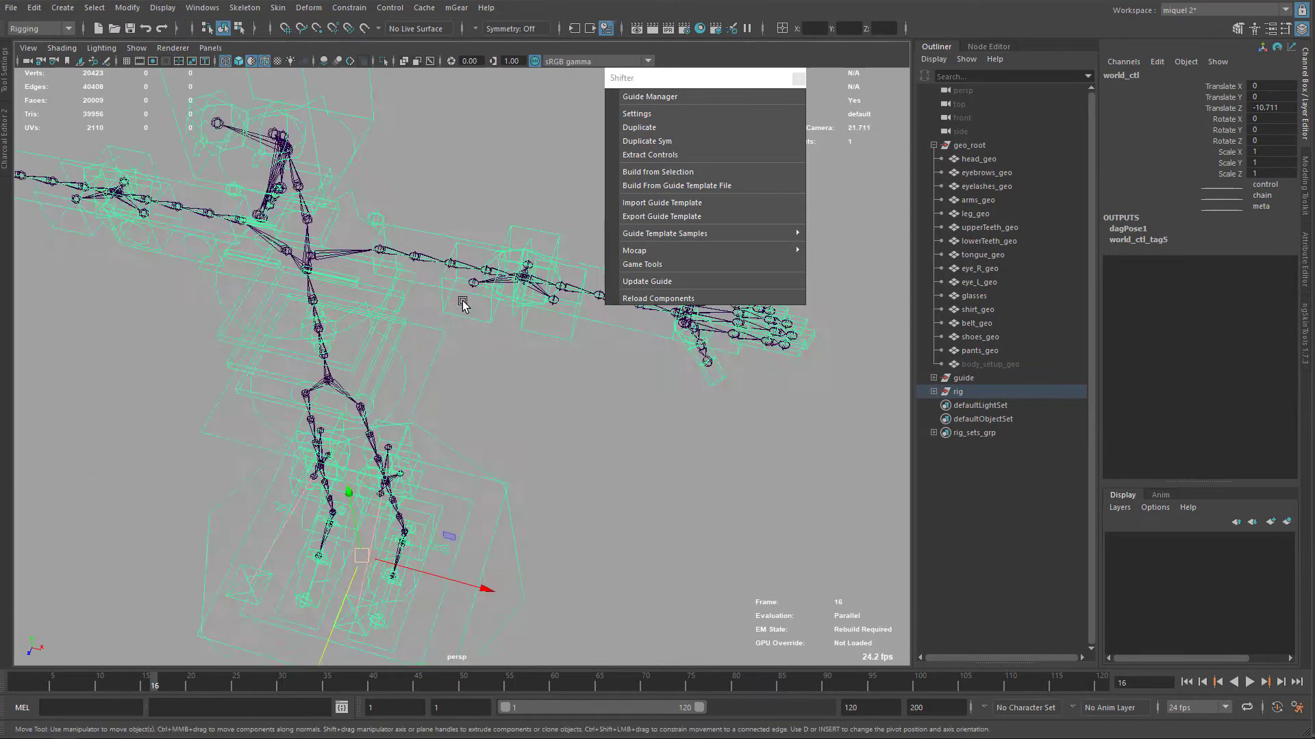
alt+middle_drag(461, 302, 356, 302)
alt+drag(355, 302, 420, 343)
alt+middle_drag(420, 343, 460, 340)
scroll(461, 341, up, 8)
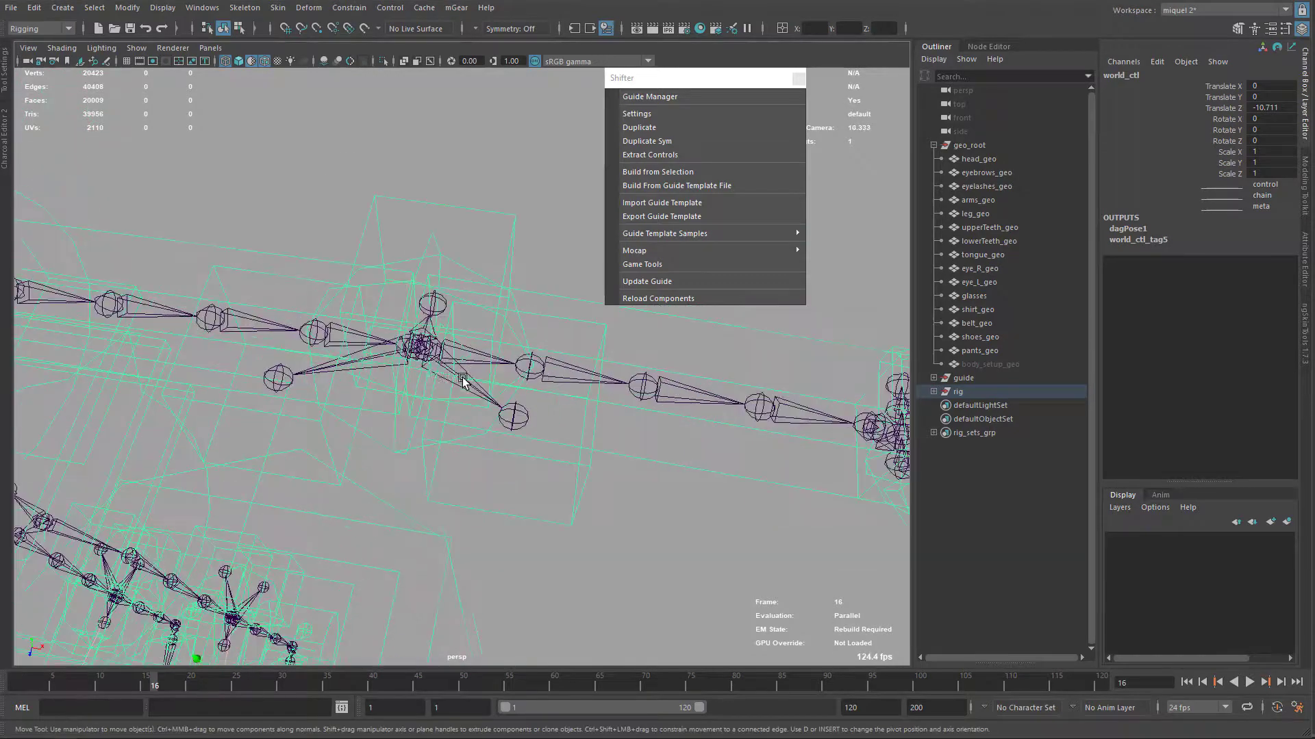
scroll(284, 419, down, 8)
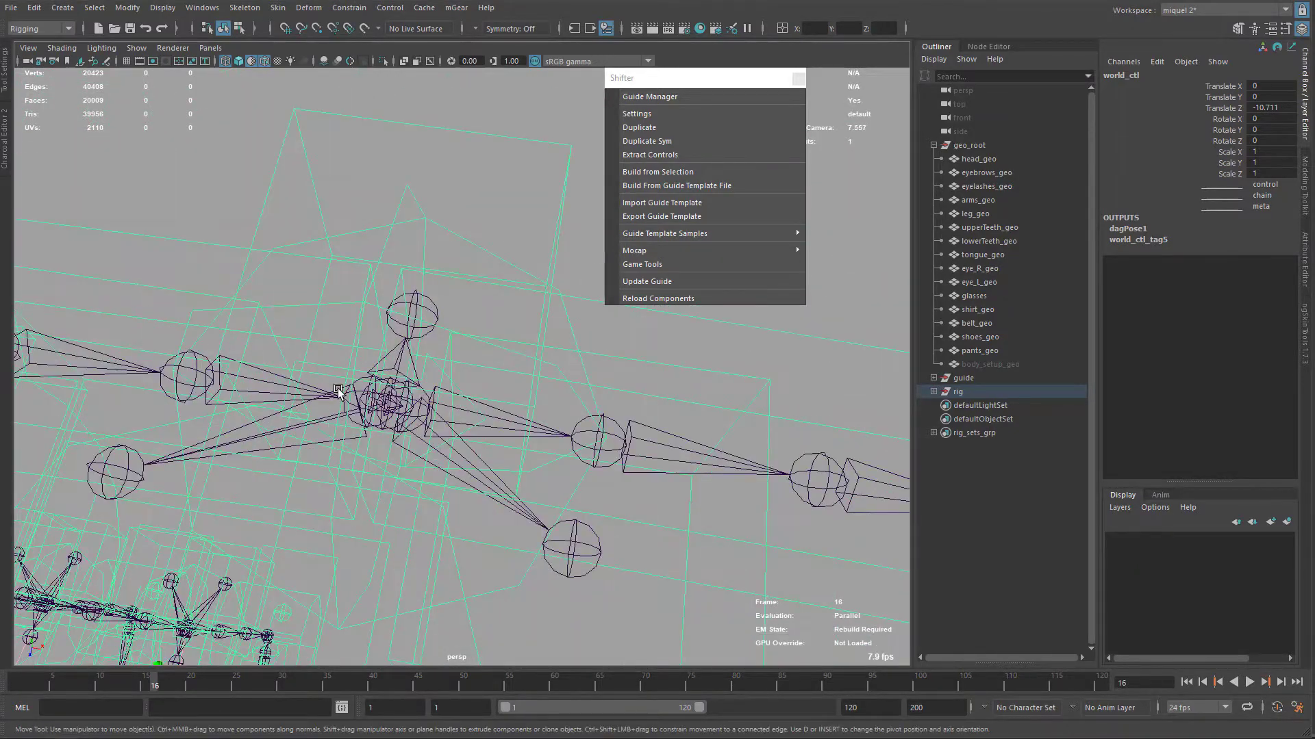
Rotate arm_L0_fk1_ctl about -18 degrees in Z to test the elbow helper joints, and undo the rotation.
click(590, 369)
key(e)
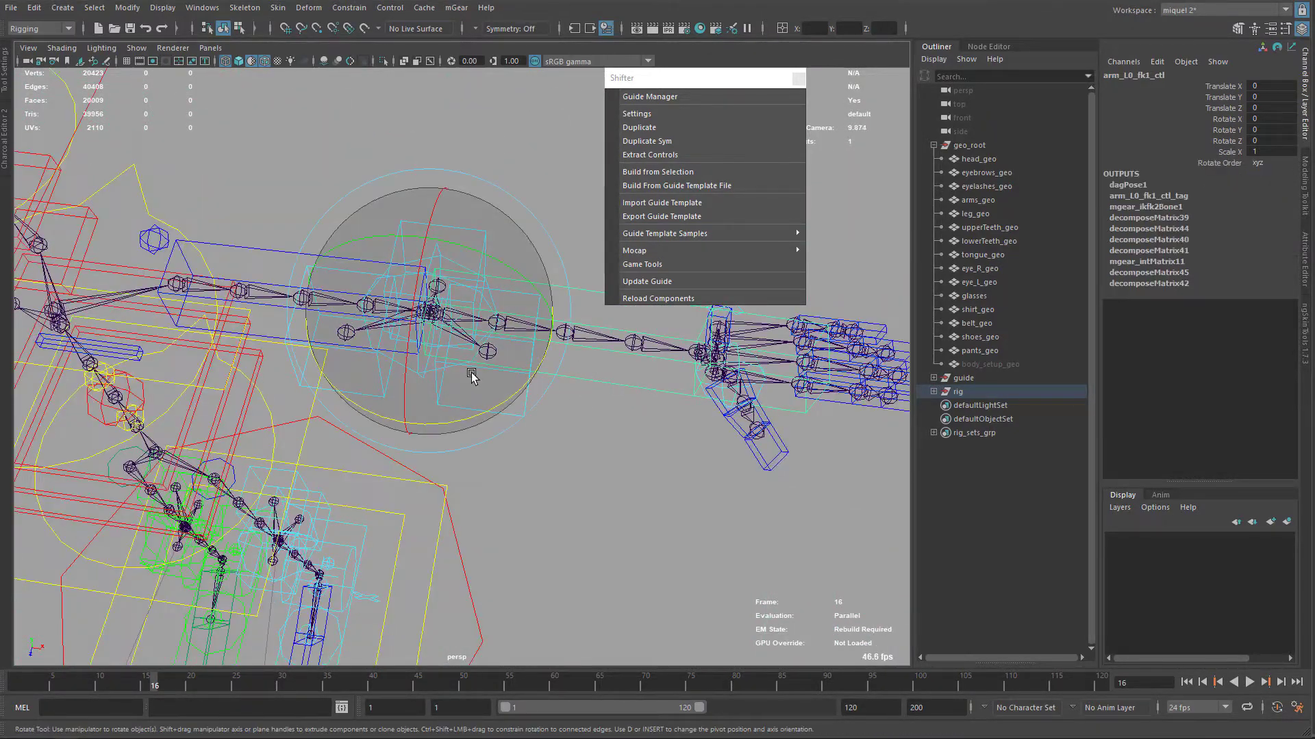
drag(505, 390, 476, 361)
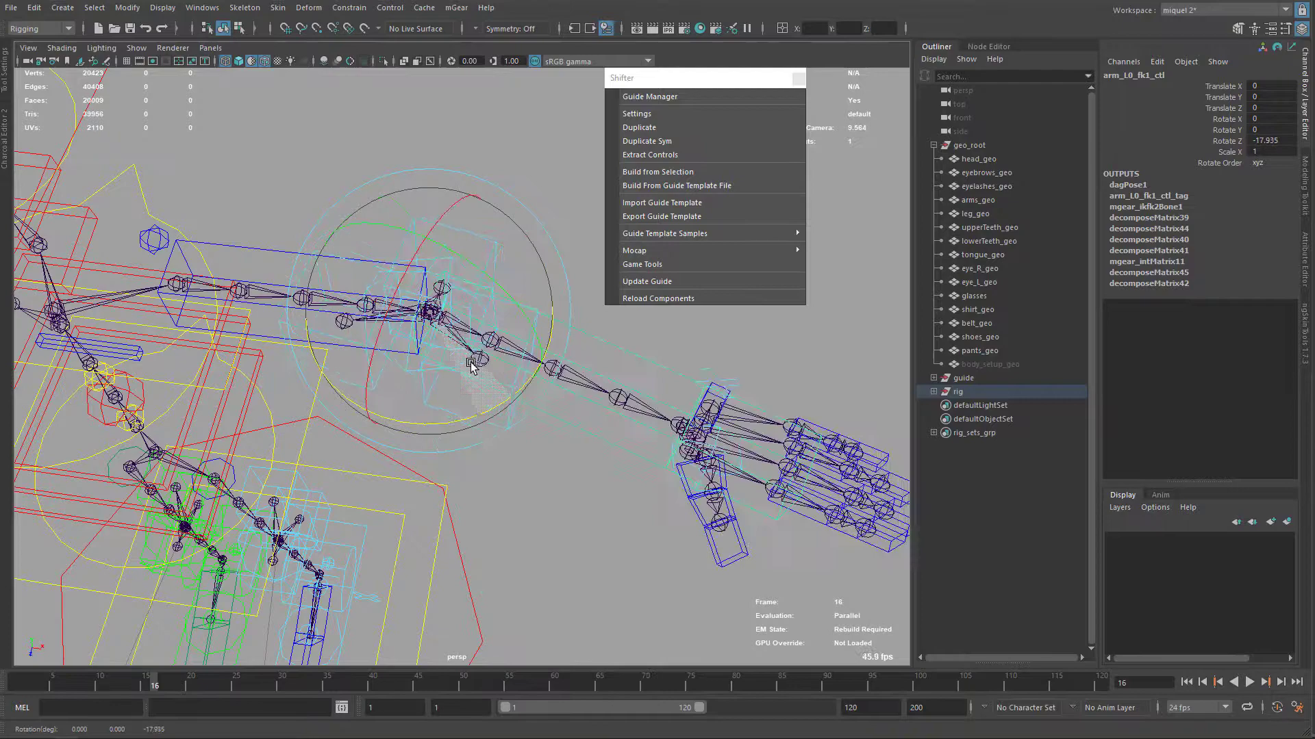
key(ctrl+z)
scroll(489, 373, up, 2)
alt+middle_drag(496, 367, 477, 398)
key(q)
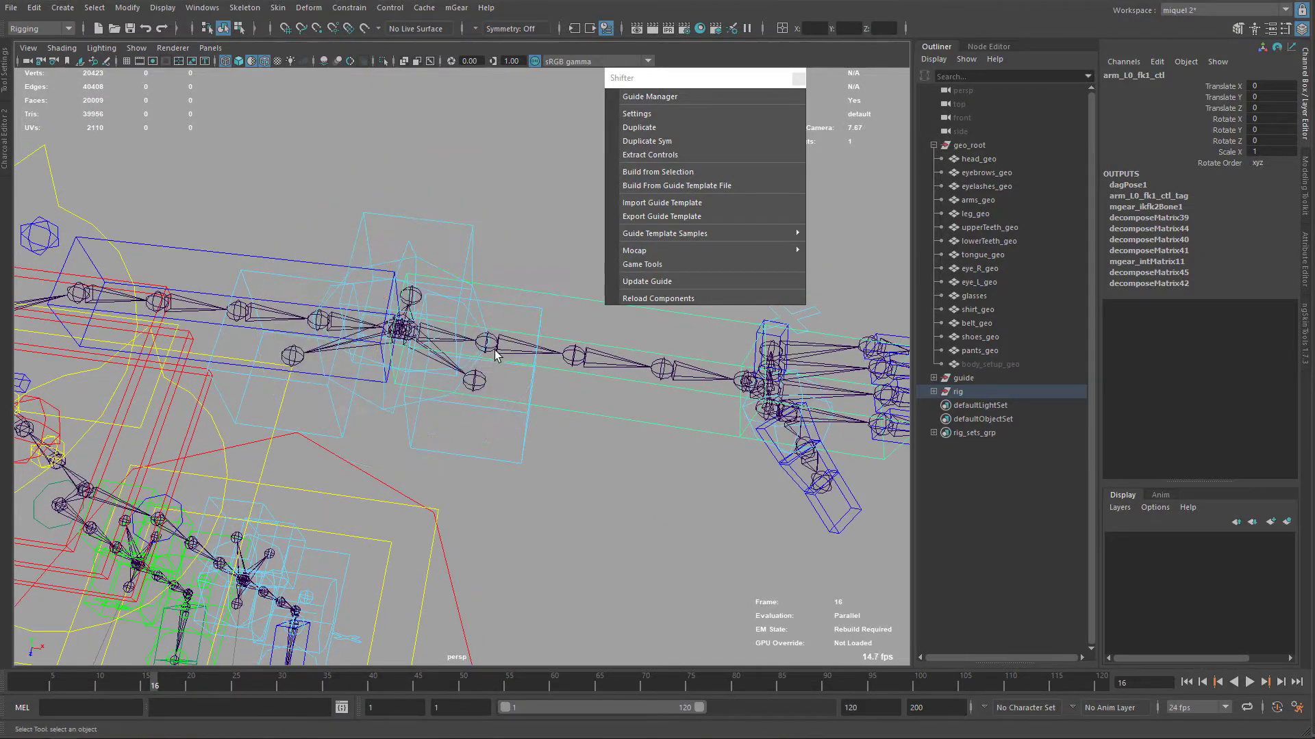
Move leg_L0_ik_ctl to about 2.3 in Y and 0.28 in Z to bend the left knee.
alt+middle_drag(342, 330, 343, 323)
drag(483, 409, 516, 637)
key(ctrl+z)
click(444, 550)
key(w)
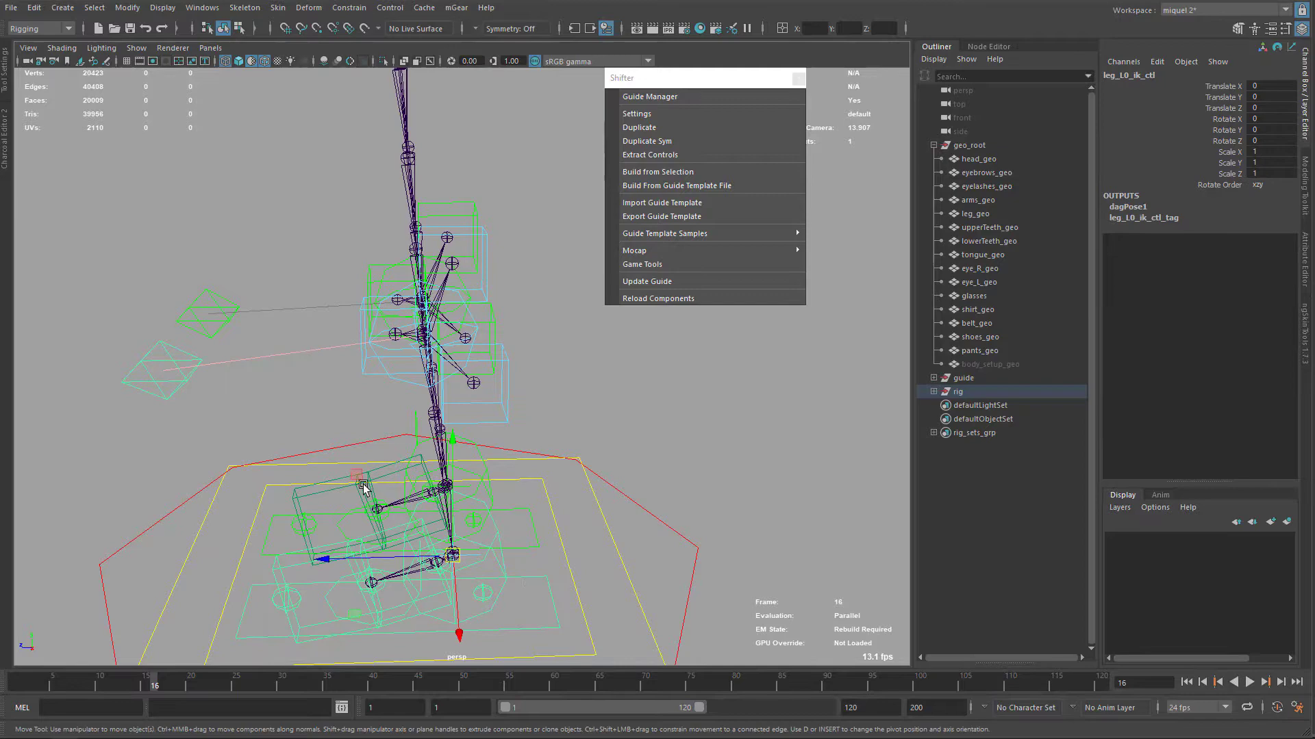
middle_drag(363, 487, 323, 336)
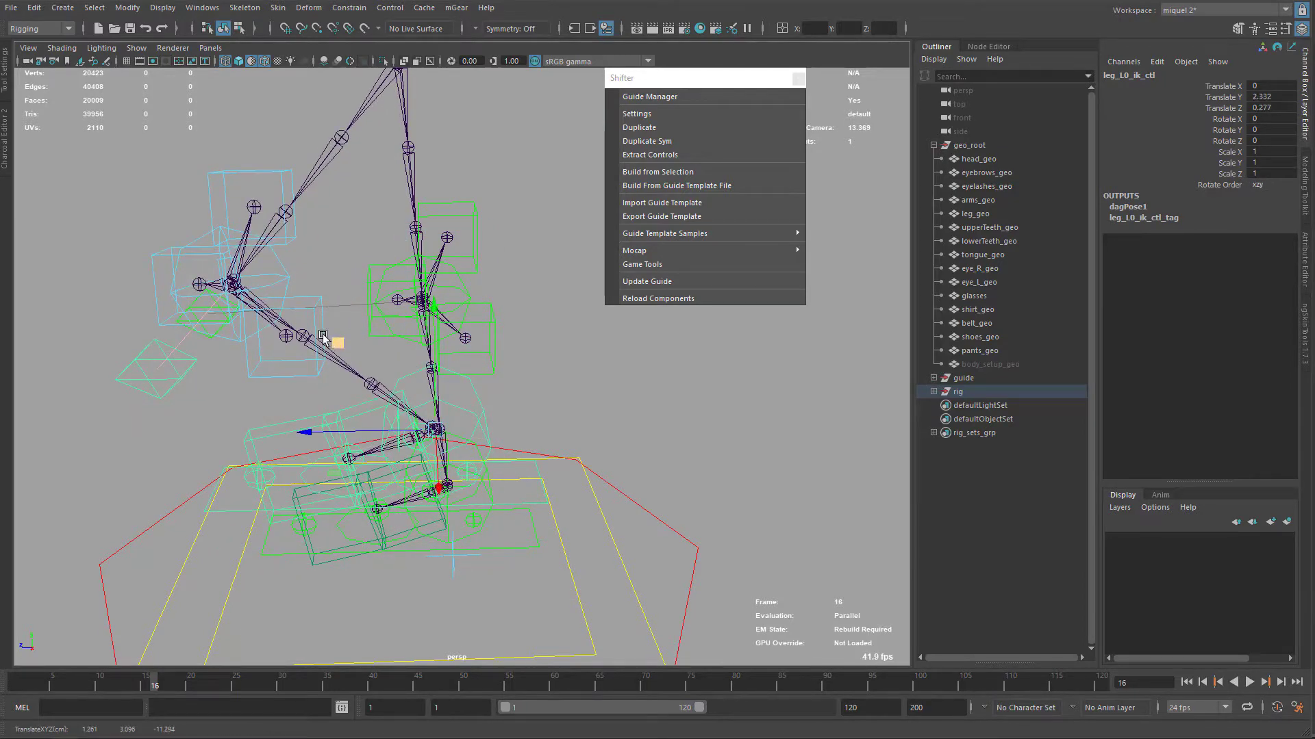
Try offsetting kneeHelper_L1_ctl to about -0.4 in Y and -0.79 in Z on the bent knee.
click(272, 238)
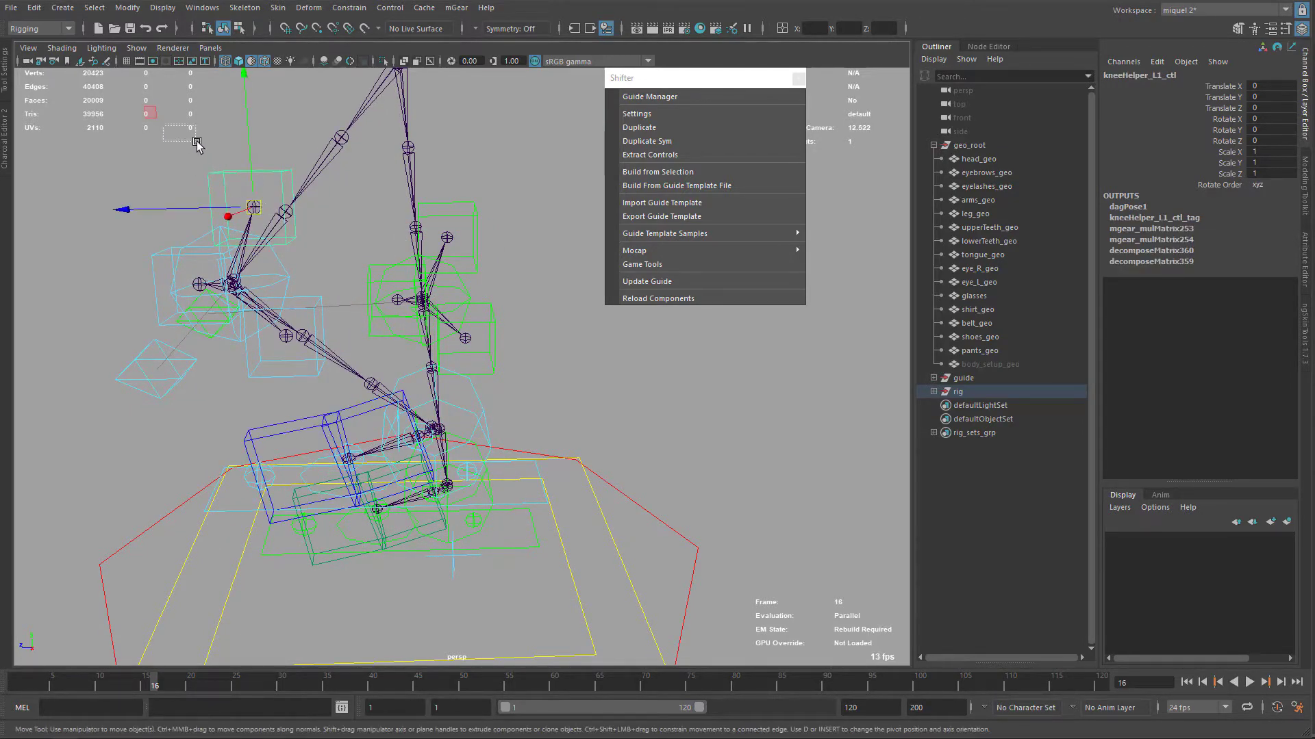
drag(197, 145, 198, 147)
click(211, 194)
middle_drag(152, 113, 224, 146)
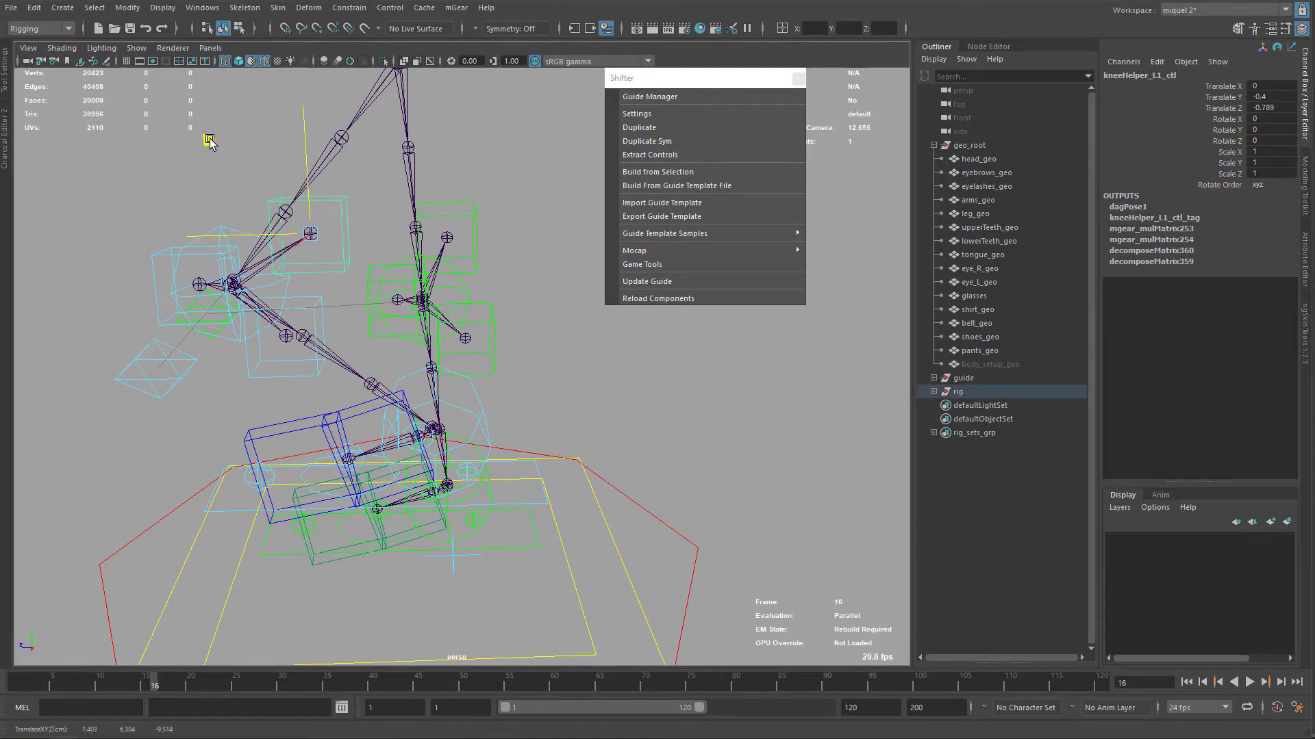
alt+right_drag(431, 372, 439, 311)
Reset leg_L0_ik_ctl to its default pose.
key(q)
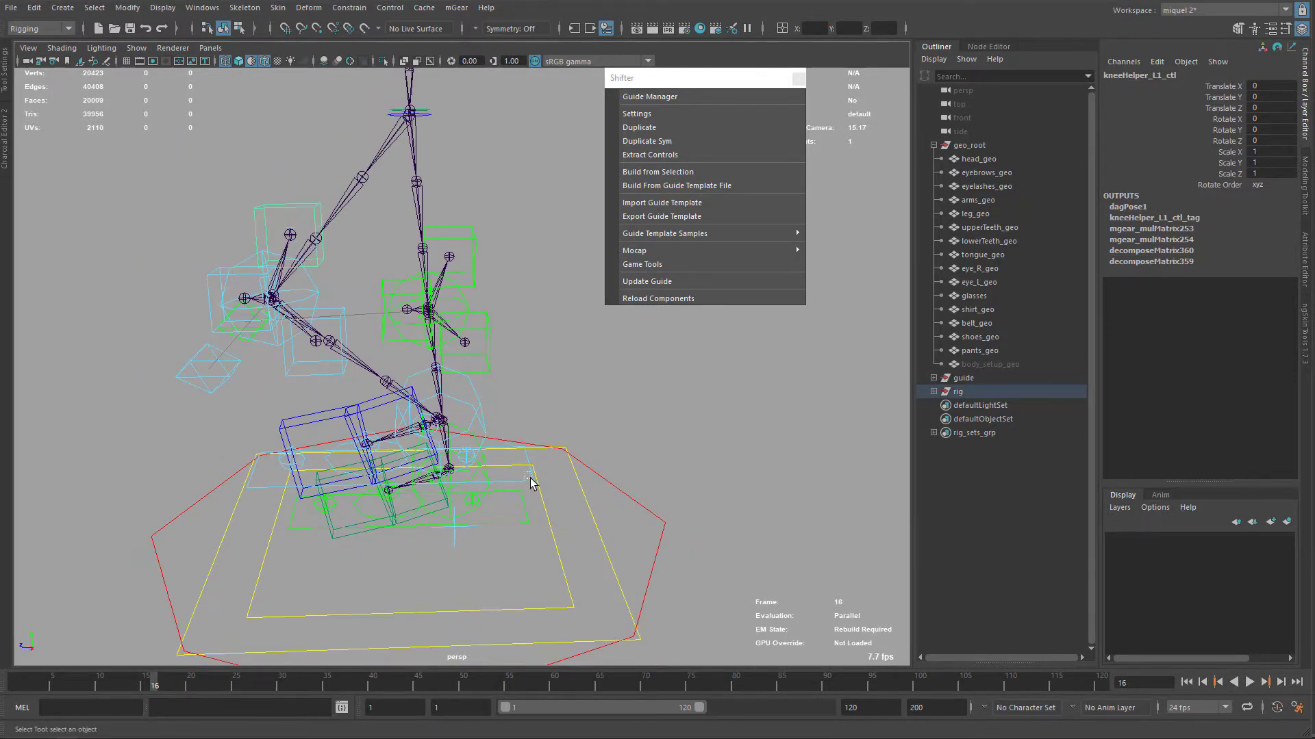
drag(531, 478, 461, 422)
key(ctrl+shift+r)
Examine the knee helper joints and controls on both legs in the default pose.
alt+middle_drag(461, 423, 556, 531)
scroll(522, 419, up, 7)
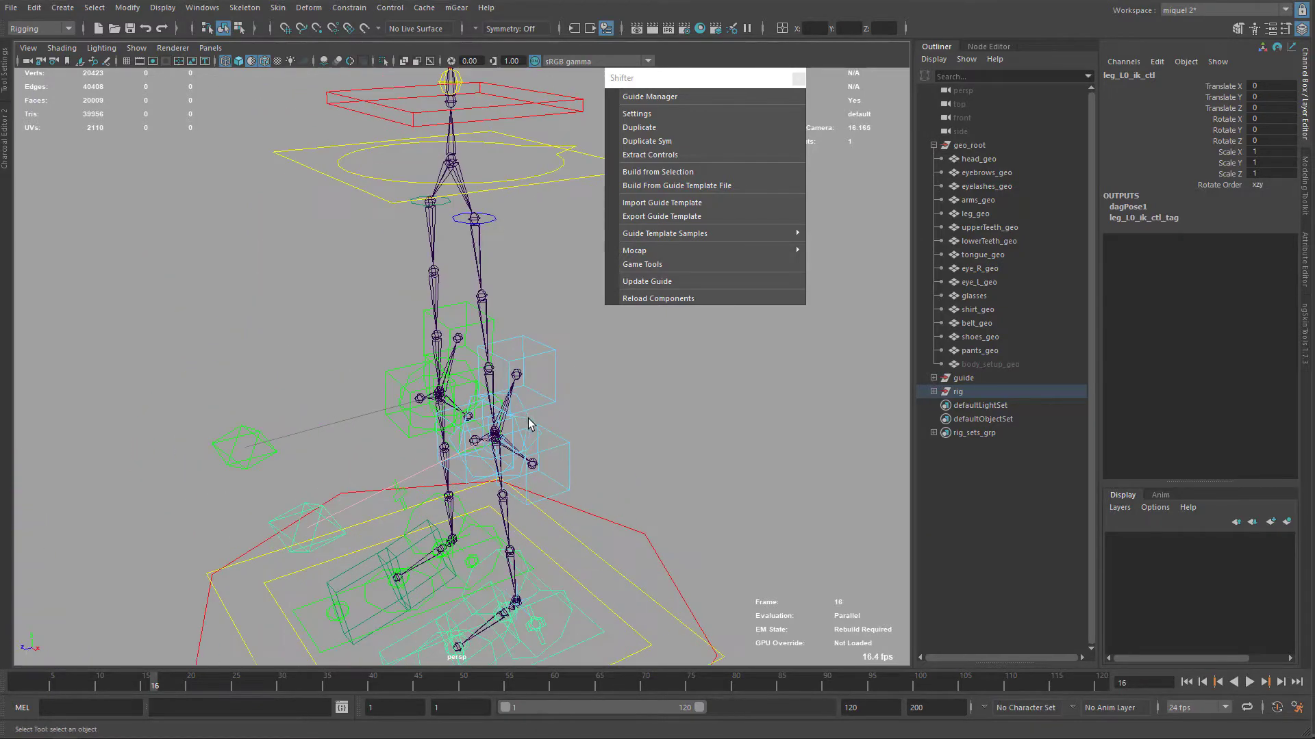
alt+middle_drag(548, 425, 513, 344)
scroll(513, 343, down, 8)
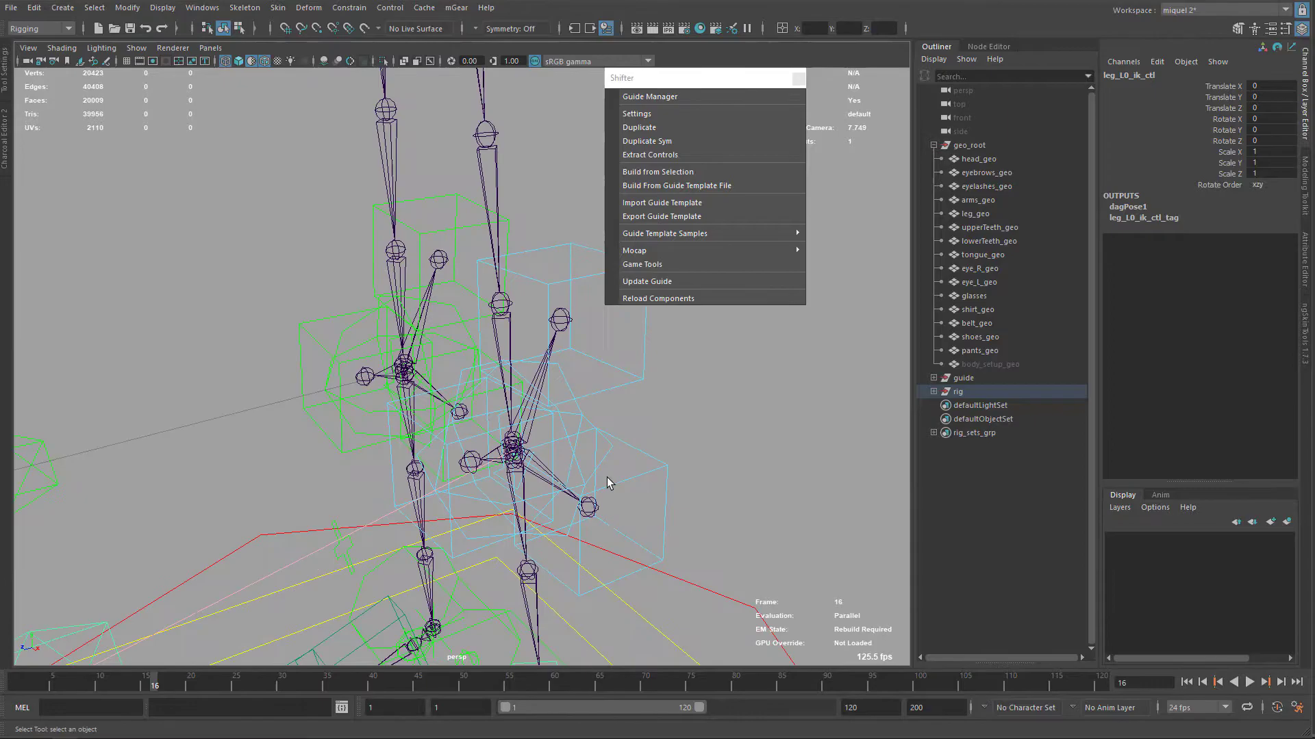
alt+drag(514, 259, 519, 428)
alt+middle_drag(403, 395, 501, 482)
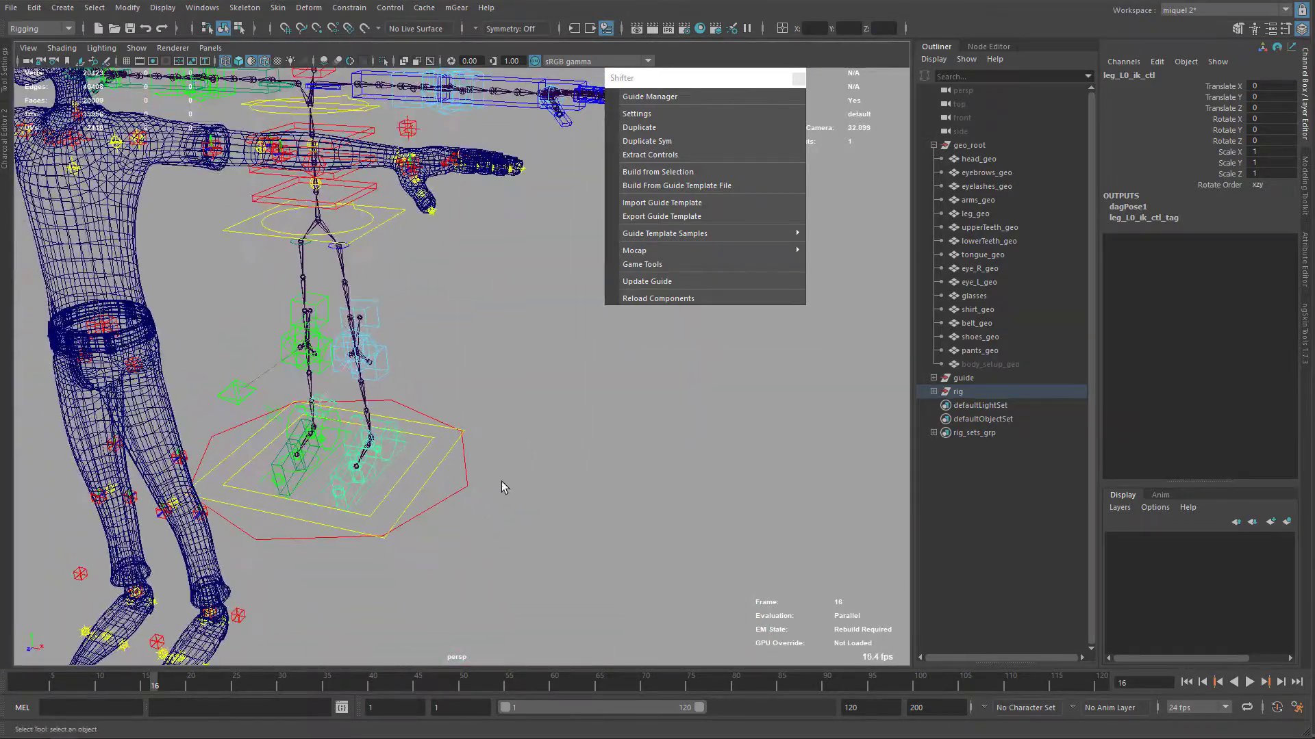
scroll(502, 482, up, 3)
alt+middle_drag(340, 423, 442, 404)
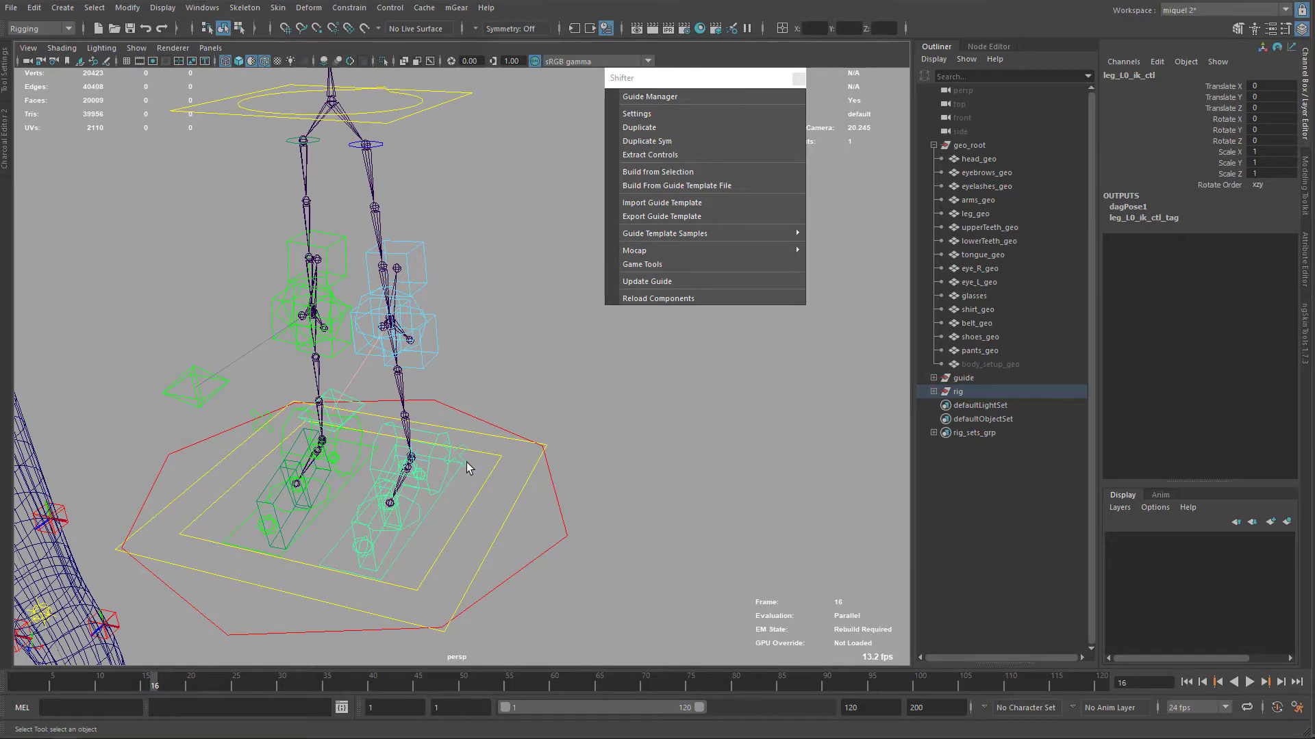
Set Tweak Vis to on for both leg UI controls and both arm UI controls.
click(466, 462)
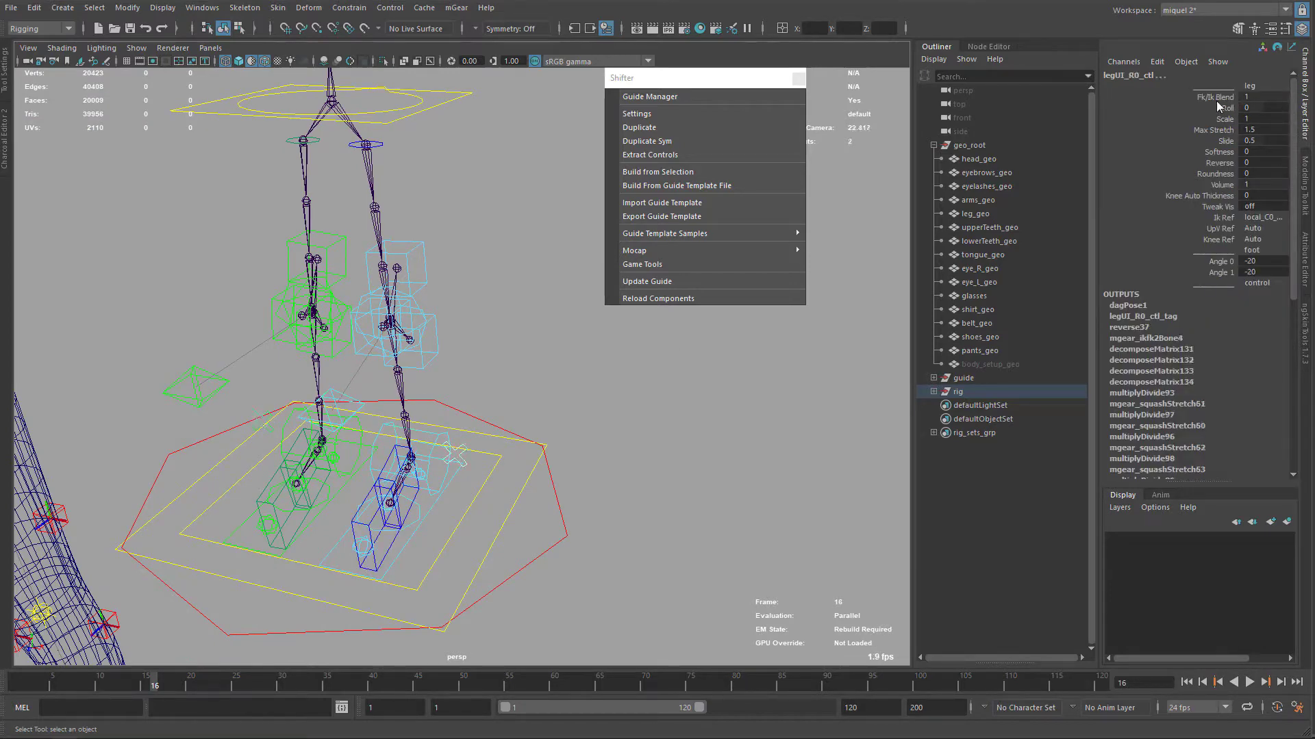
middle_drag(346, 418, 498, 422)
mouse_move(423, 308)
alt+mouse_down()
mouse_move(452, 381)
mouse_move(430, 429)
mouse_move(423, 288)
alt+mouse_up()
alt+drag(399, 227, 320, 199)
click(567, 296)
alt+middle_drag(326, 254, 647, 443)
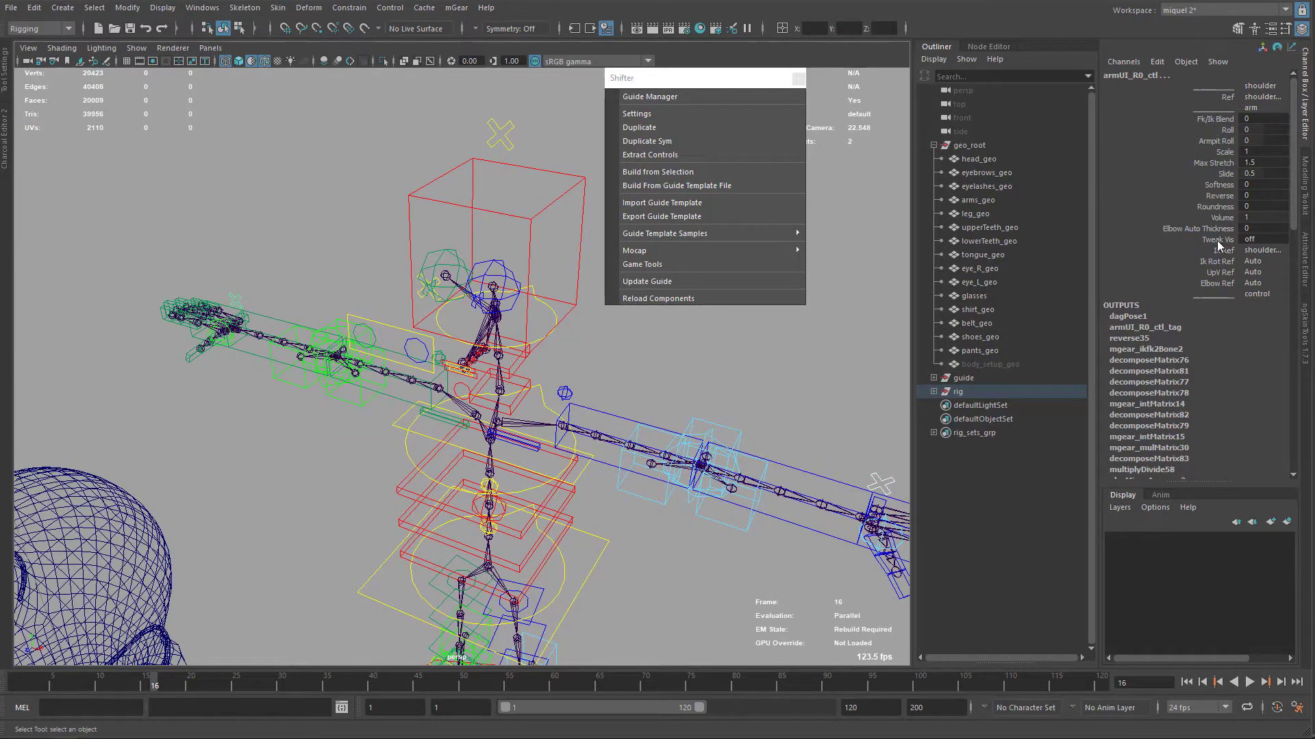
middle_drag(459, 434, 525, 377)
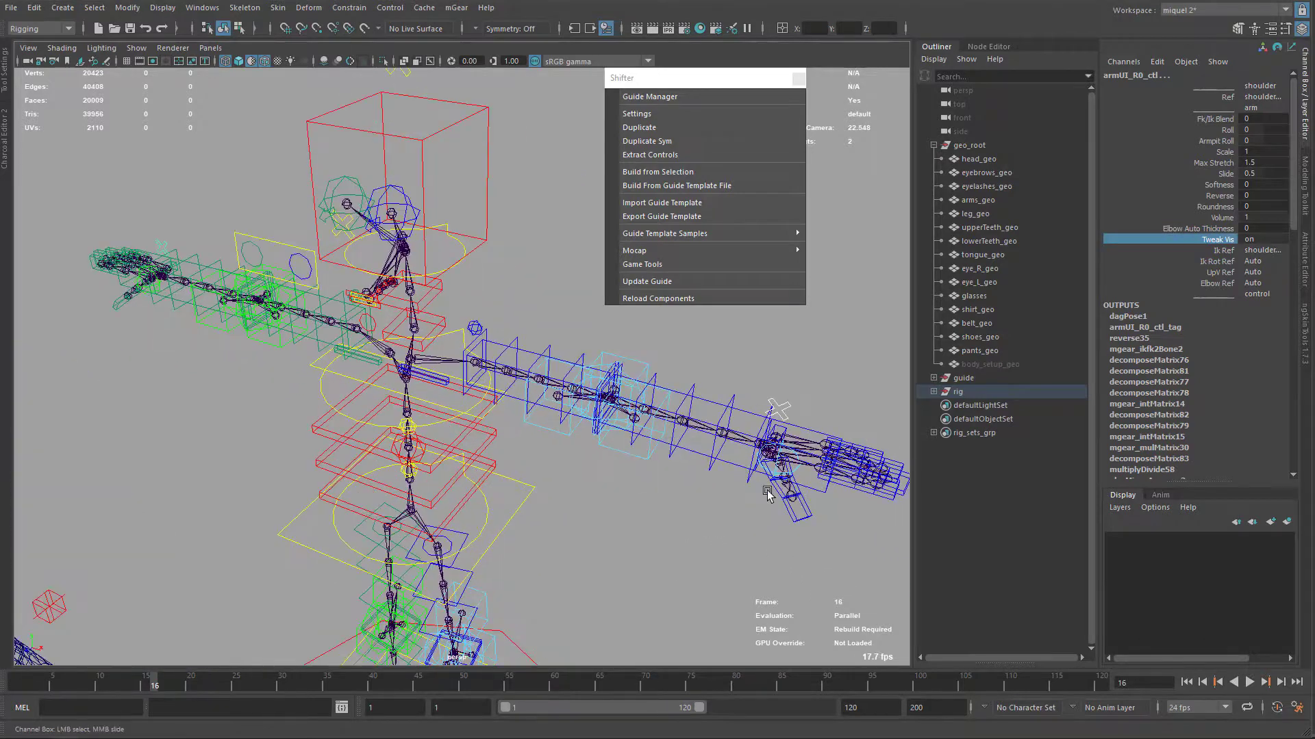
Try moving the left forearm's arm_L0_tweak8_ctl to about 0.95 in X, 1.08 in Y and 0.72 in Z.
click(671, 463)
key(w)
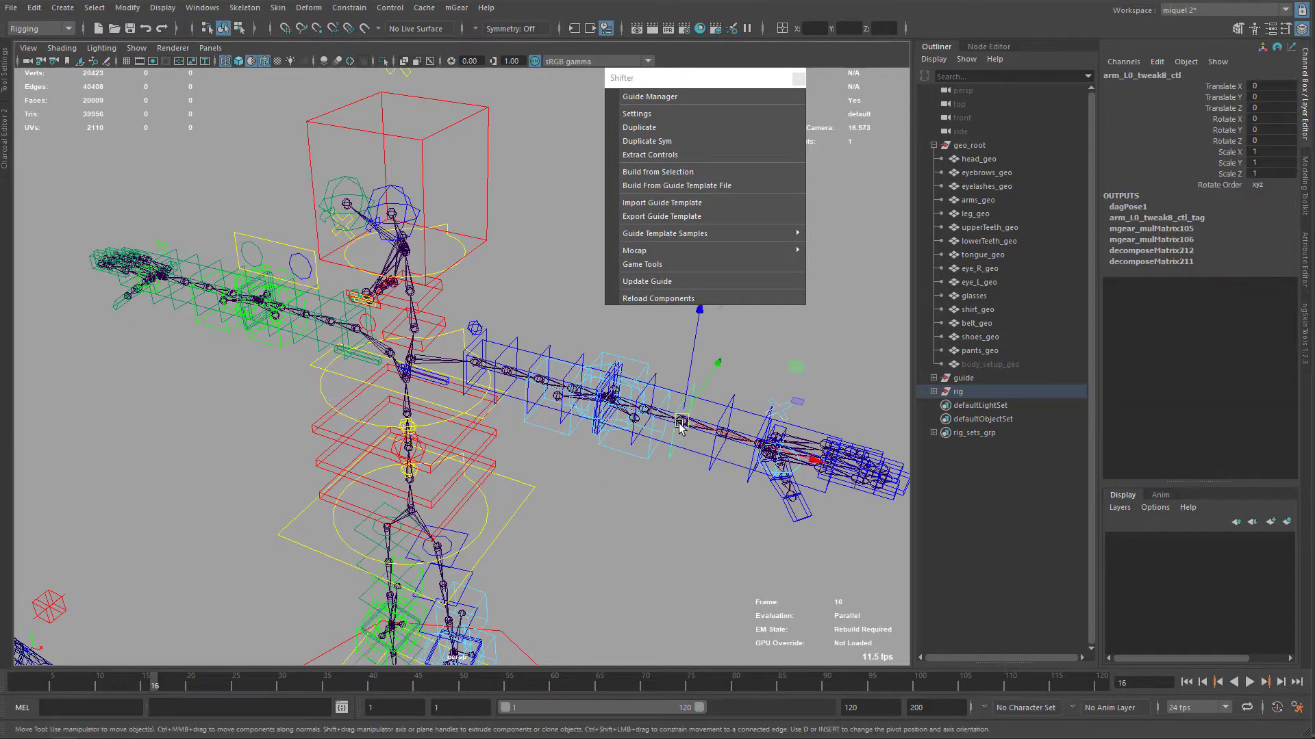
drag(682, 419, 700, 409)
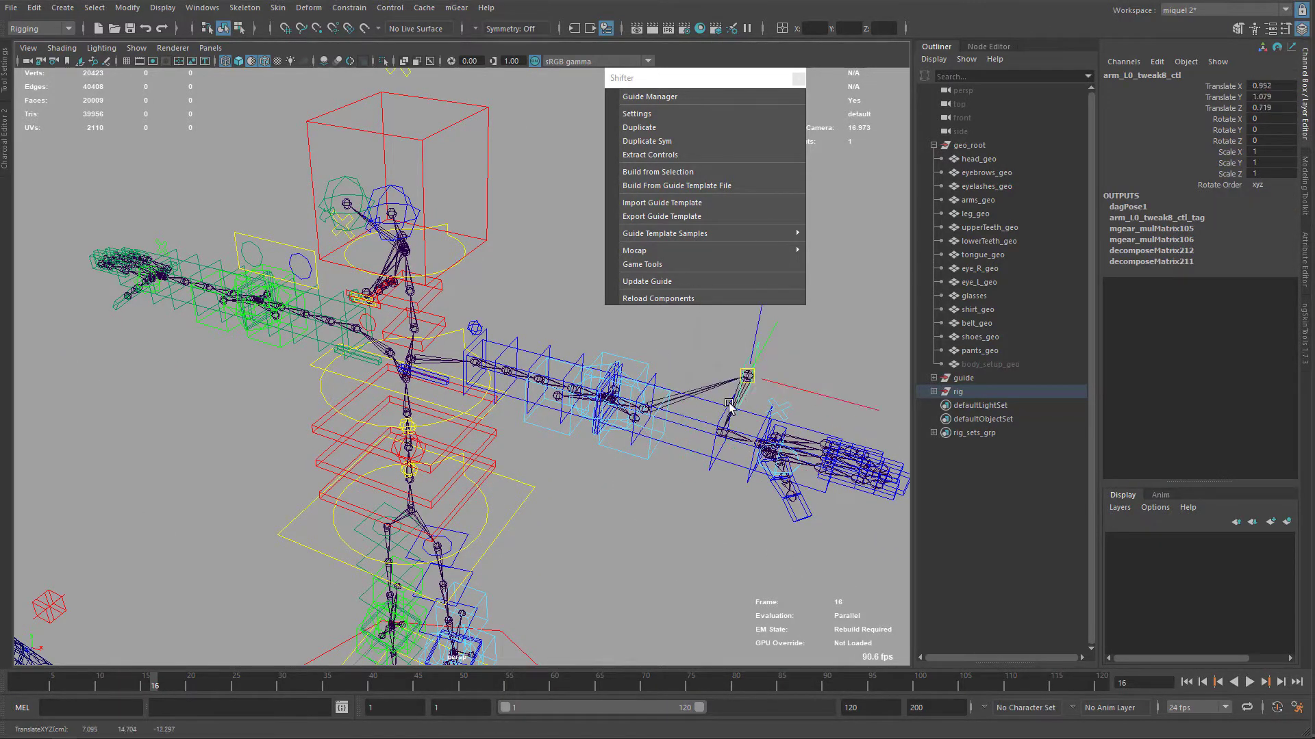
alt+middle_drag(687, 463, 597, 470)
Close the Shifter window and reveal the selected elbowHelper_L2_ctl in the Outliner hierarchy.
click(800, 81)
scroll(519, 446, up, 3)
alt+middle_drag(520, 446, 572, 354)
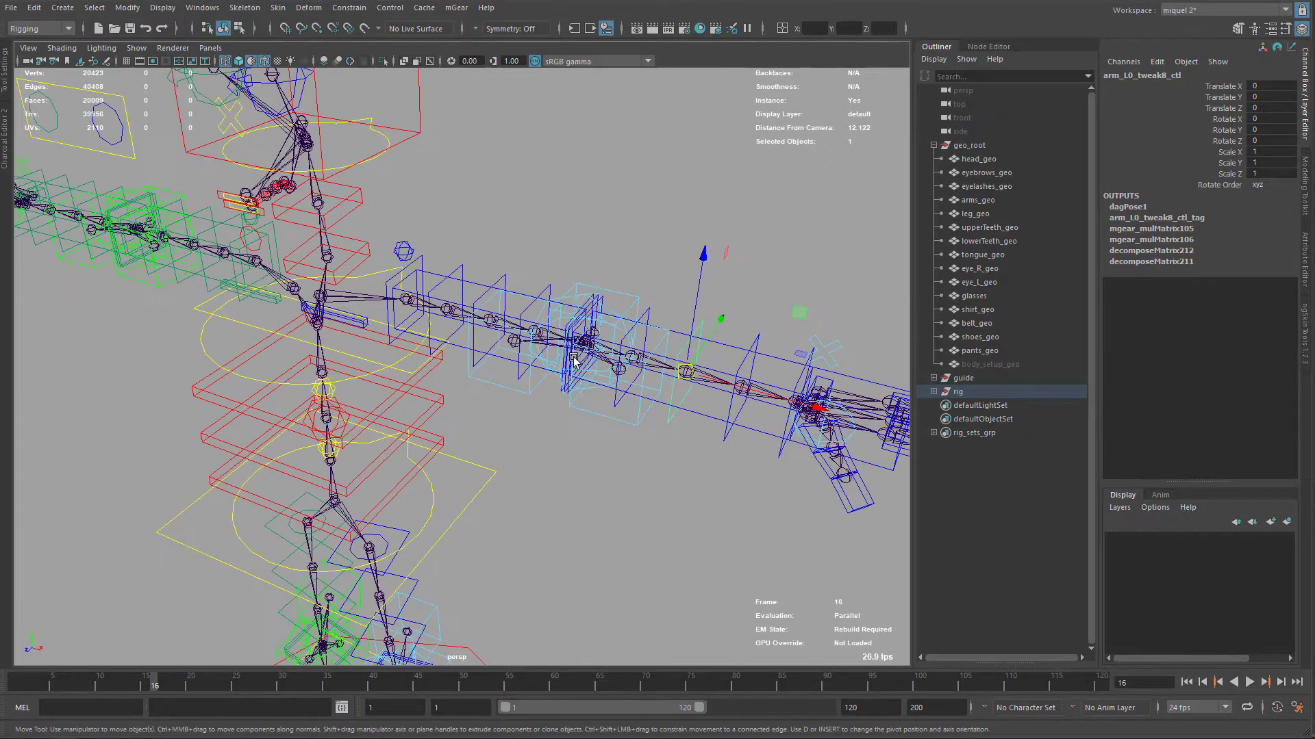
scroll(568, 302, up, 2)
alt+drag(568, 301, 899, 331)
key(w)
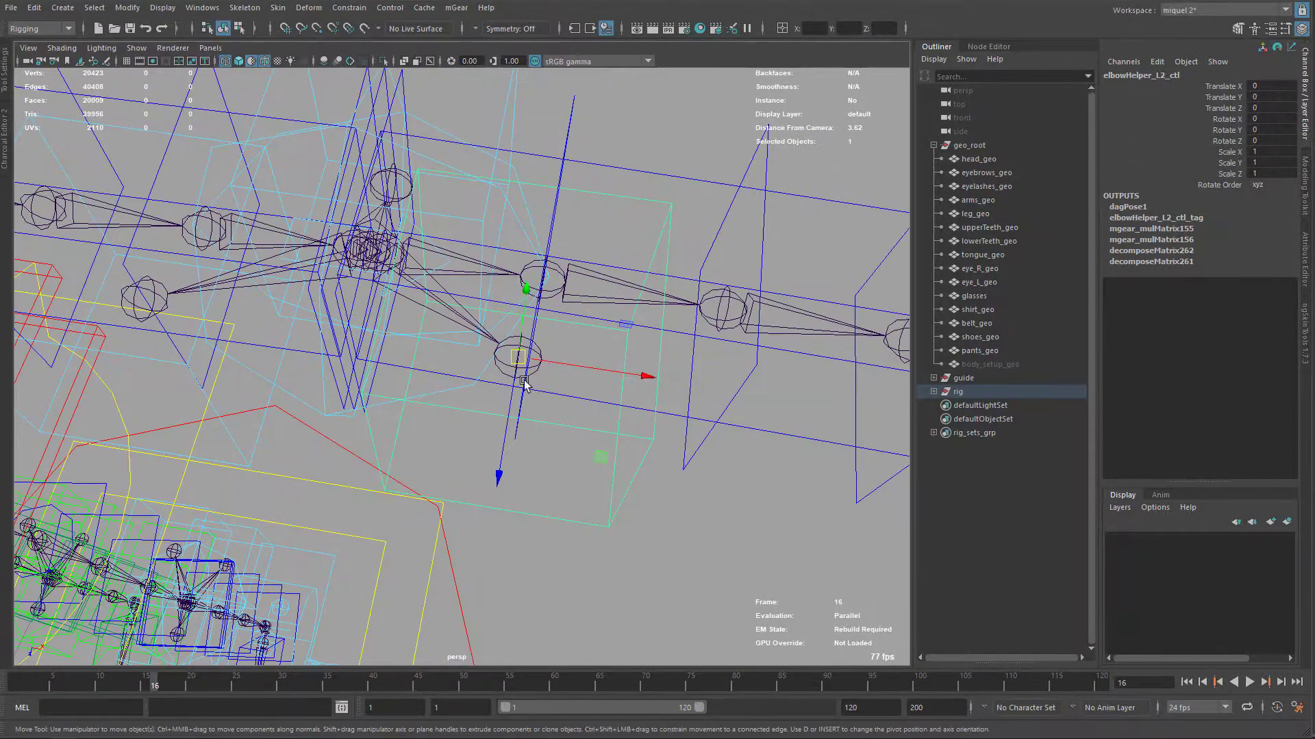
key(f)
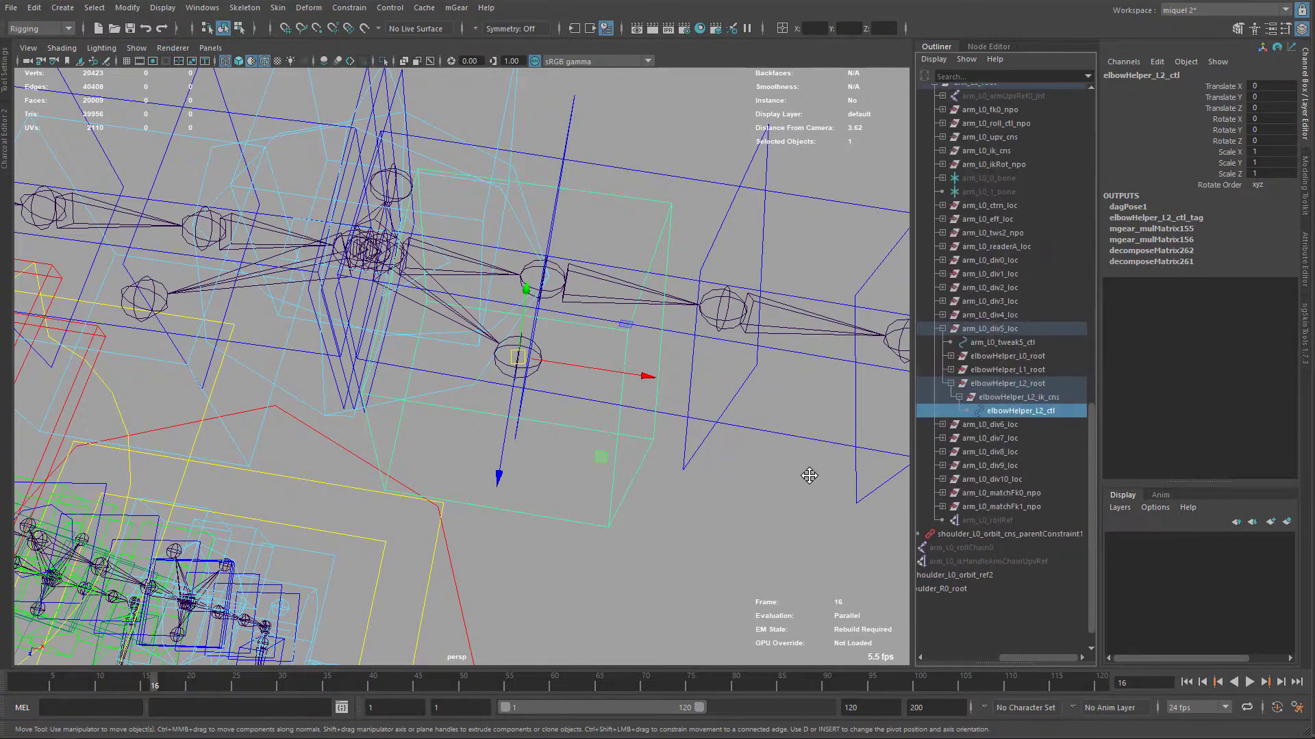
Parent elbowHelper_L2_root under the left forearm's arm_L0_tweak7_ctl.
click(1020, 385)
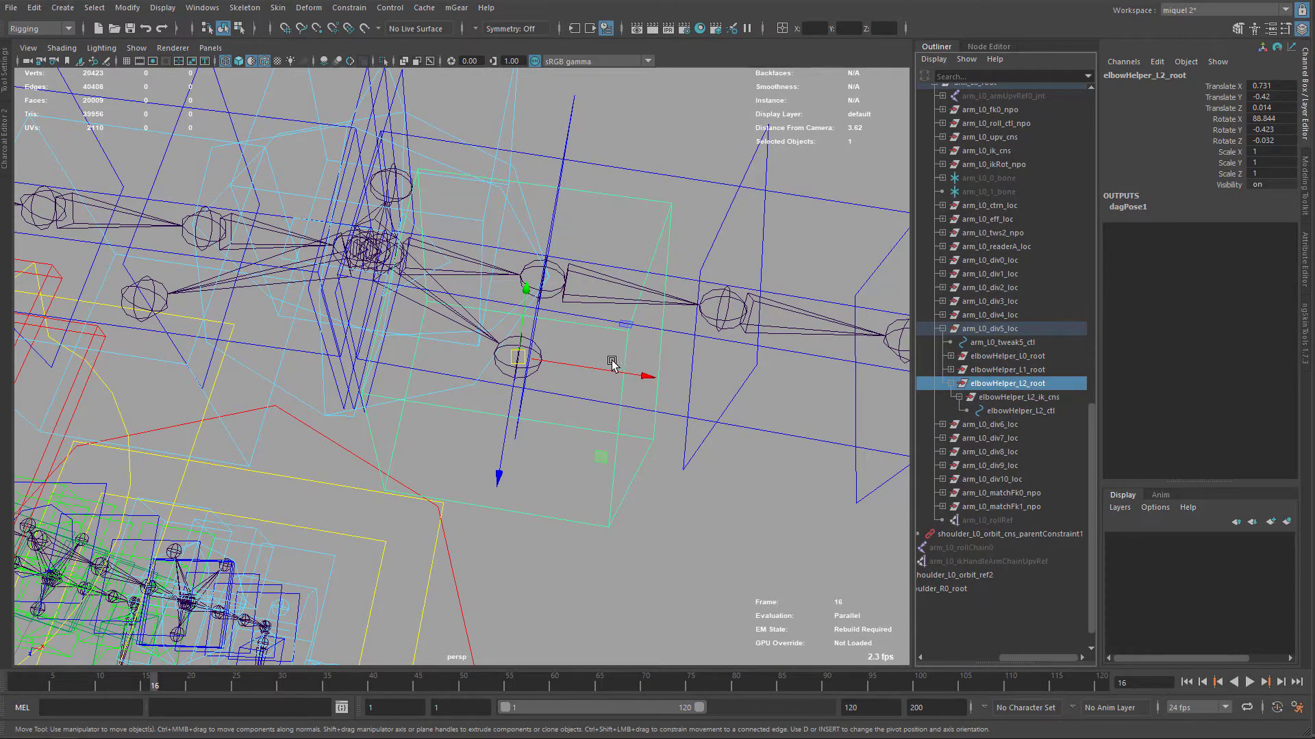
alt+middle_drag(612, 362, 605, 405)
alt+right_drag(605, 405, 578, 429)
mouse_move(578, 428)
alt+middle_down()
mouse_move(528, 350)
mouse_move(581, 412)
alt+middle_up()
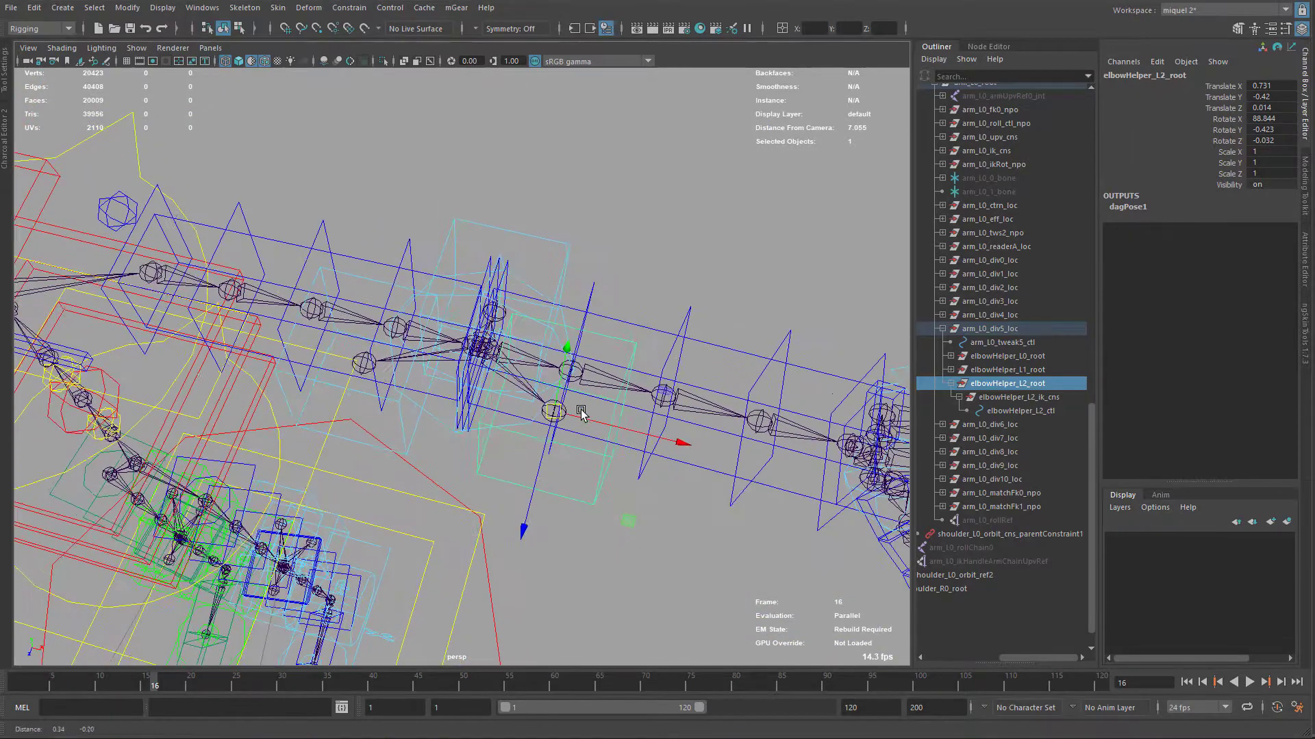
shift+click(597, 295)
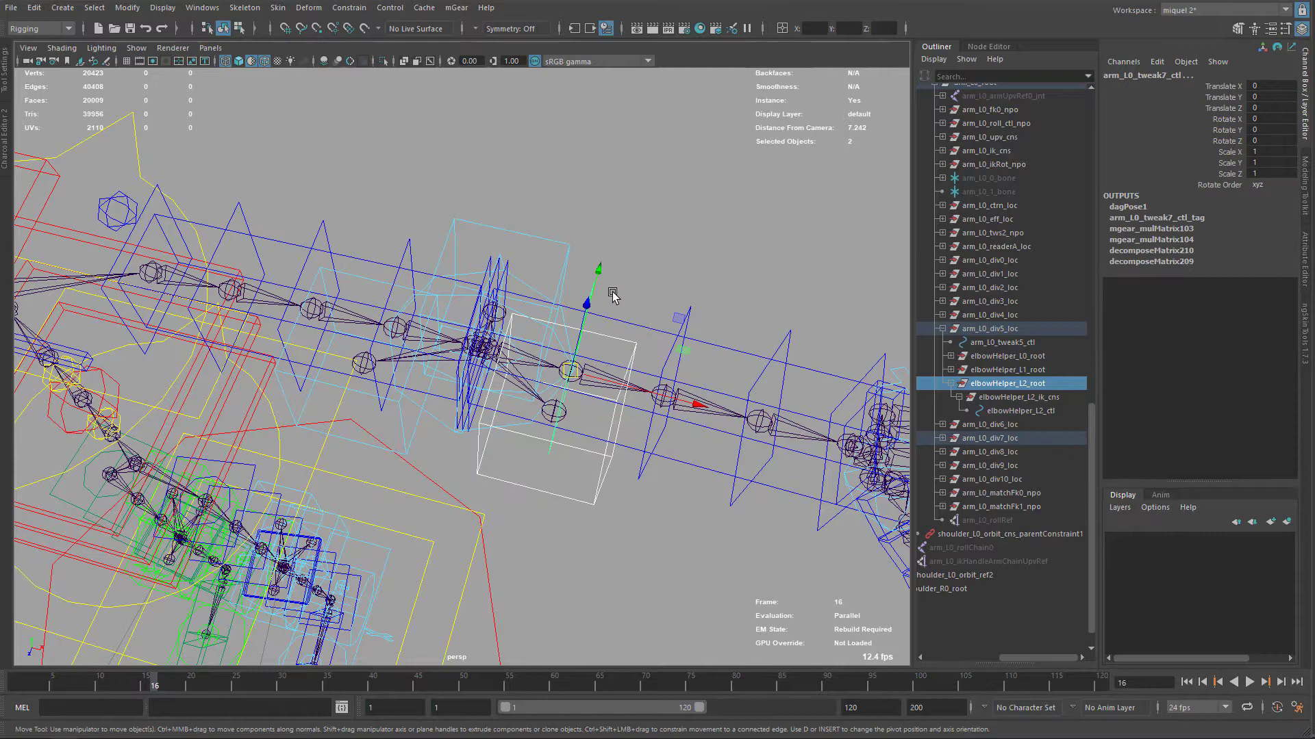
key(p)
Parent elbowHelper_L1_root under the left upper arm's arm_L0_tweak3_ctl.
alt+middle_drag(388, 322, 396, 322)
key(q)
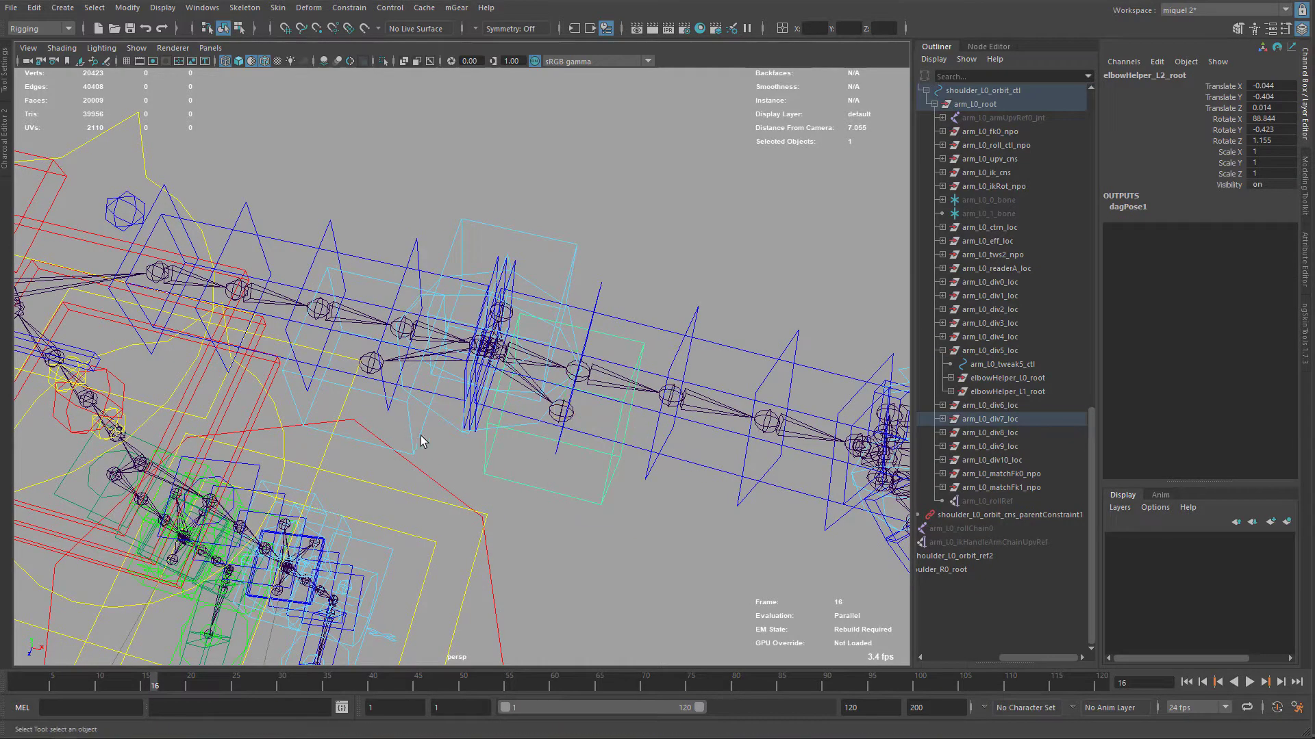
click(417, 436)
key(f)
click(994, 393)
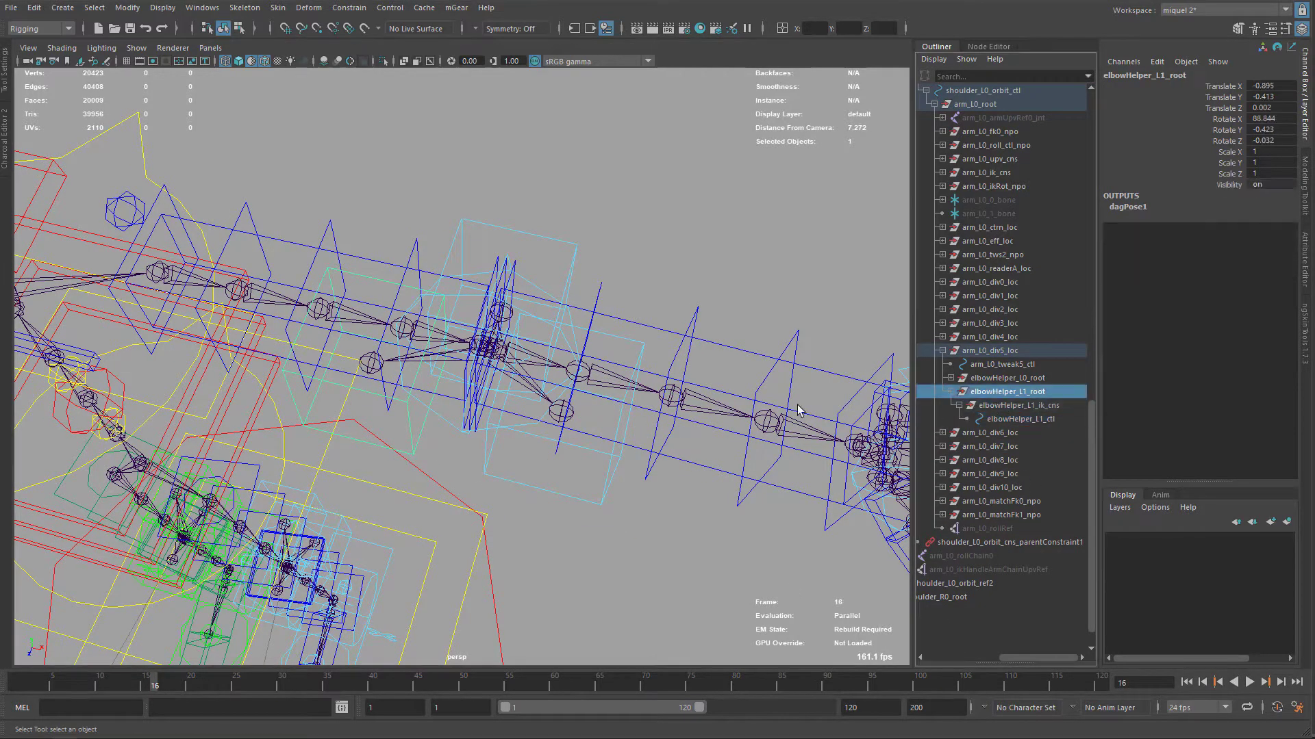
alt+drag(408, 287, 470, 303)
shift+click(519, 286)
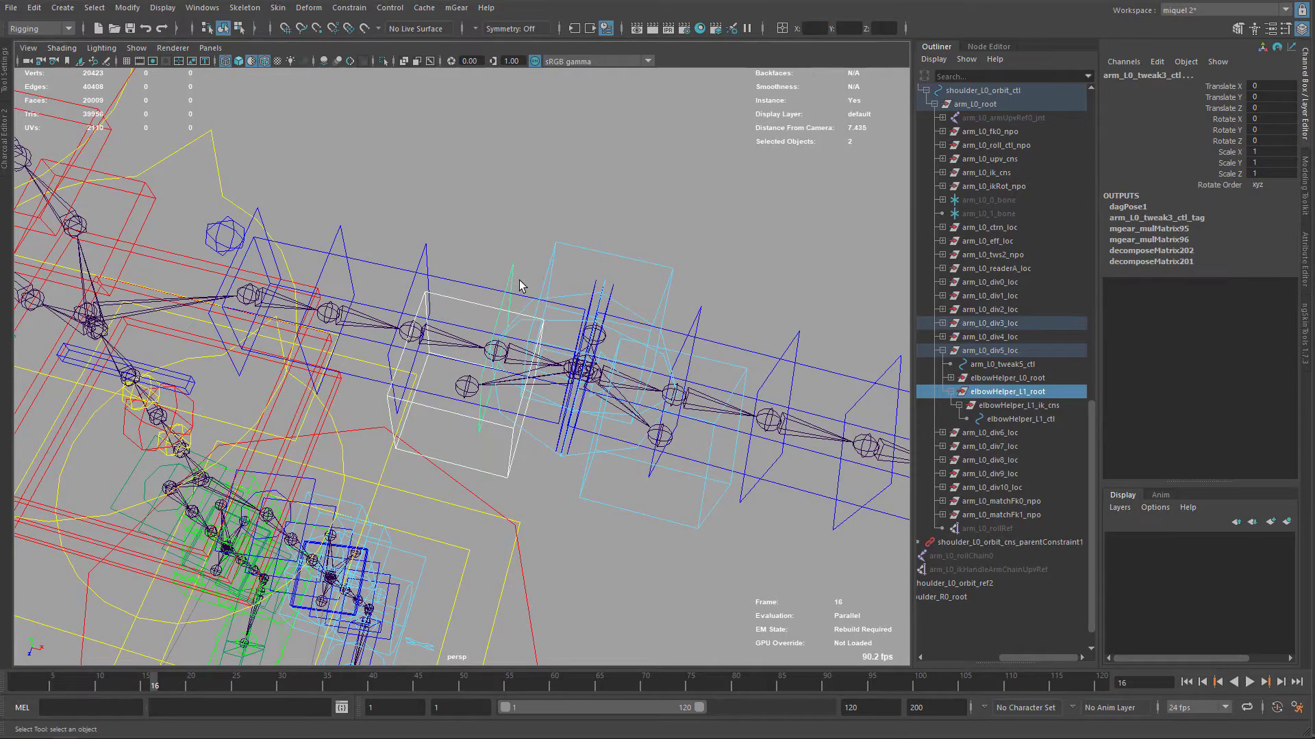
key(p)
scroll(589, 322, down, 4)
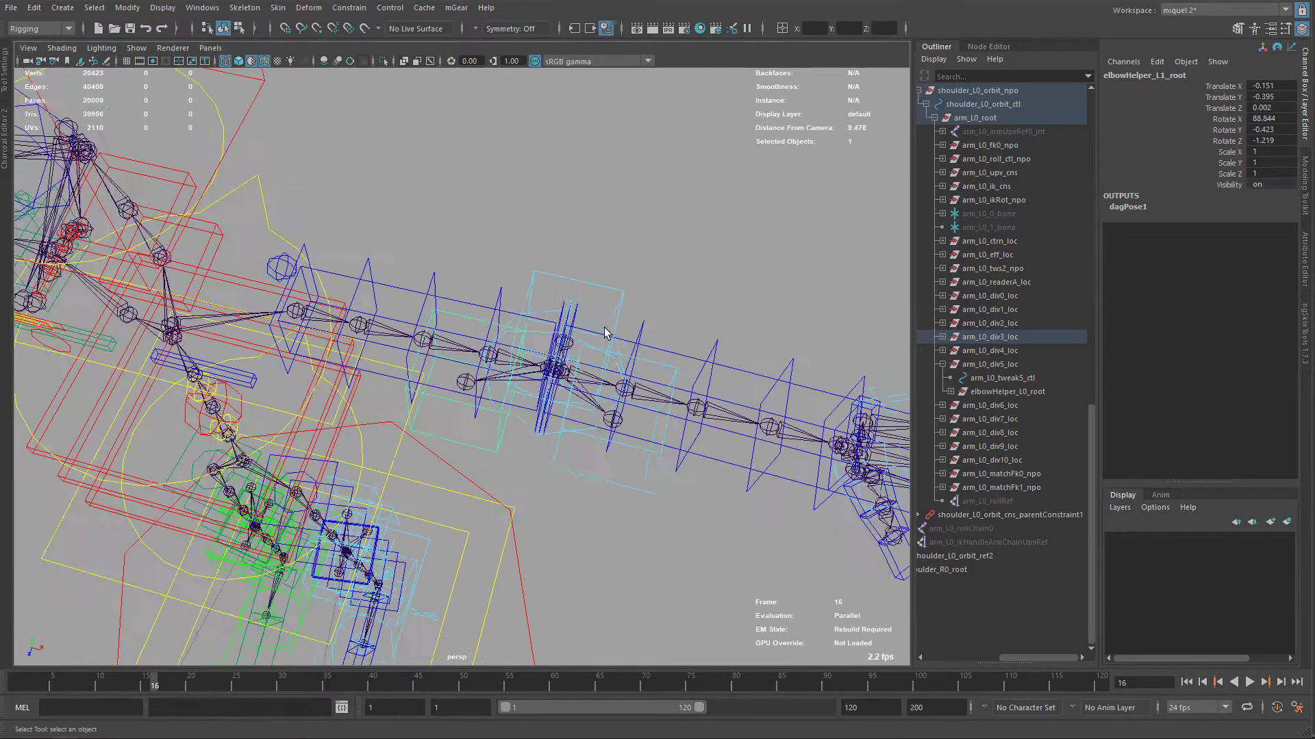
Select the left forearm's arm_L0_fk1_ctl with the Rotate tool to check the elbow helpers.
click(627, 356)
key(e)
alt+drag(635, 368, 497, 388)
Parent elbowHelper_R1_root under the right upper arm's arm_R0_tweak3_ctl.
alt+drag(573, 338, 446, 392)
alt+middle_drag(446, 392, 552, 375)
scroll(526, 400, up, 8)
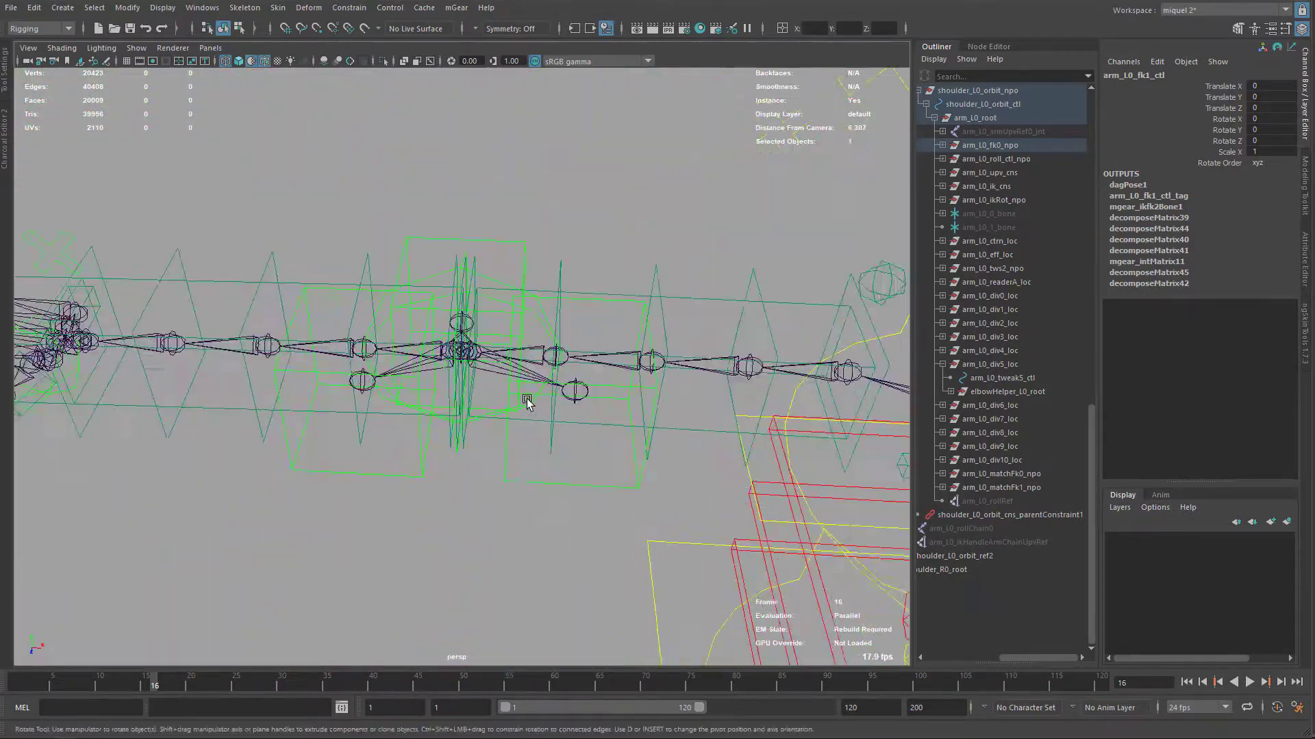
alt+drag(525, 400, 435, 328)
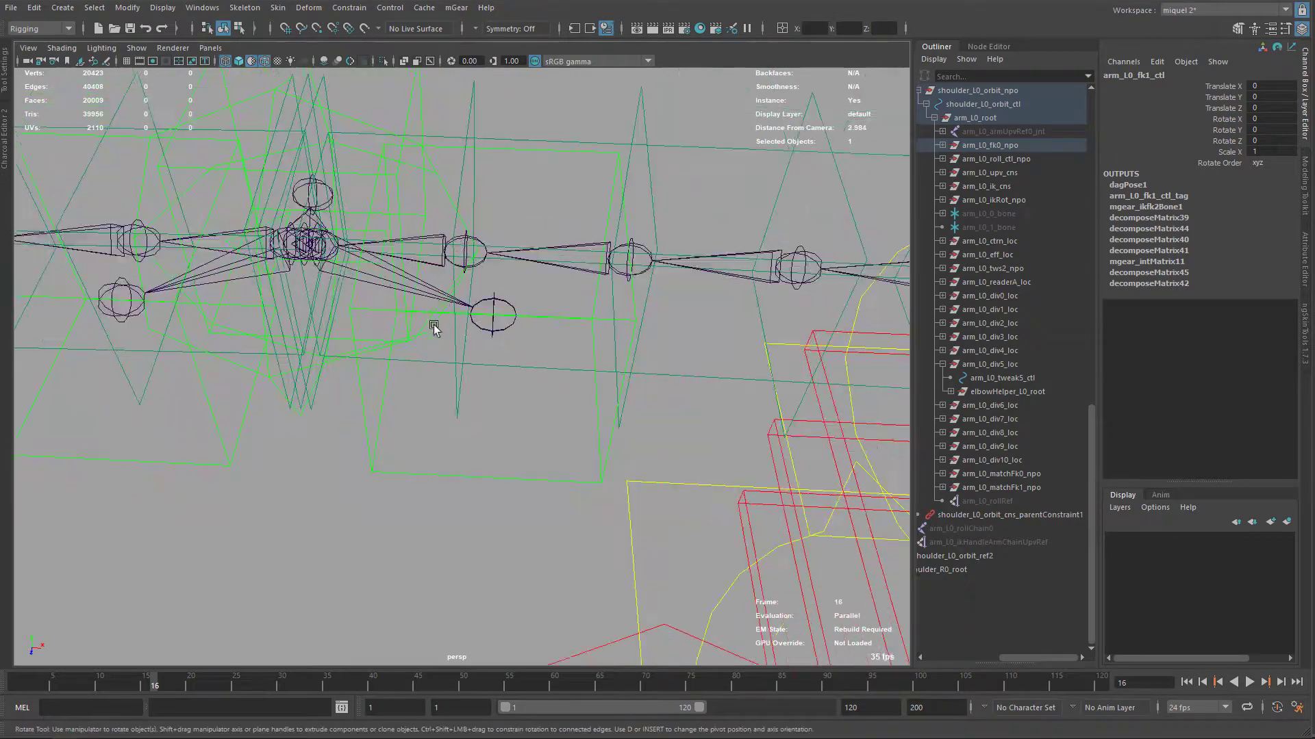
click(454, 454)
alt+drag(455, 454, 510, 321)
key(f)
click(997, 365)
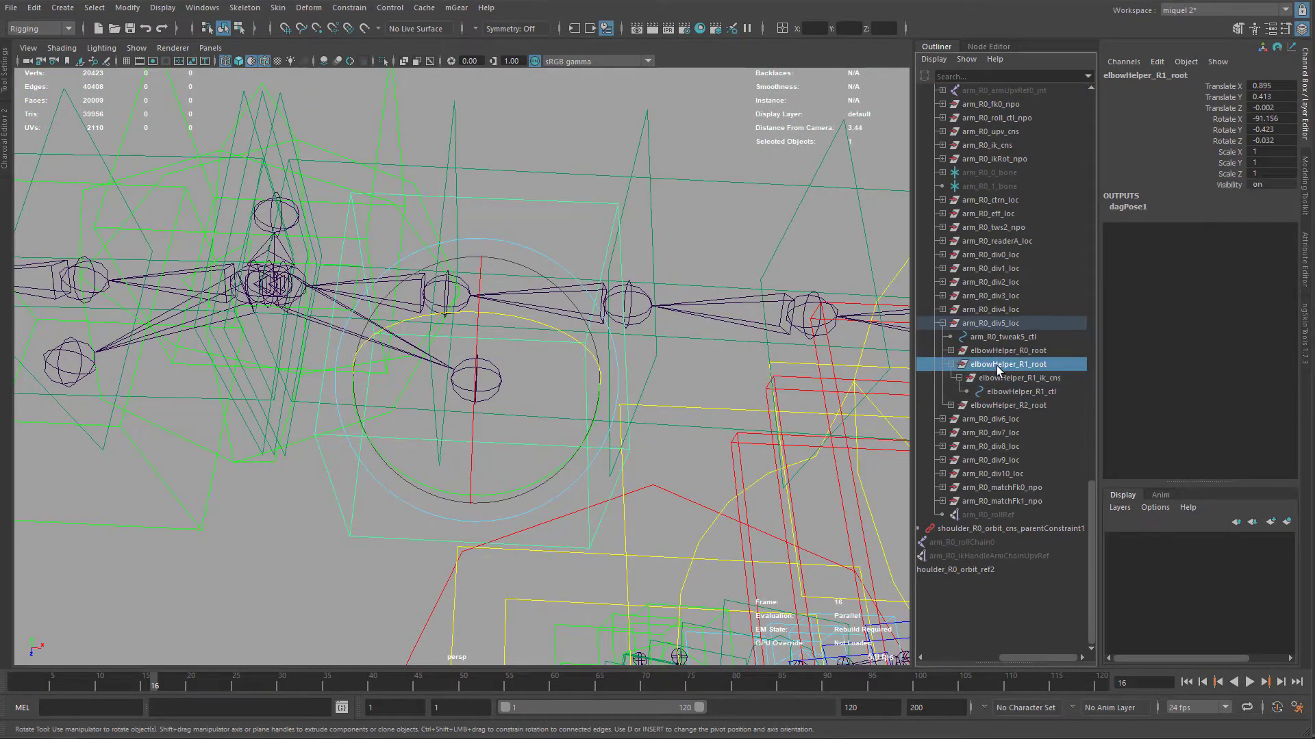
scroll(465, 291, down, 2)
shift+click(459, 189)
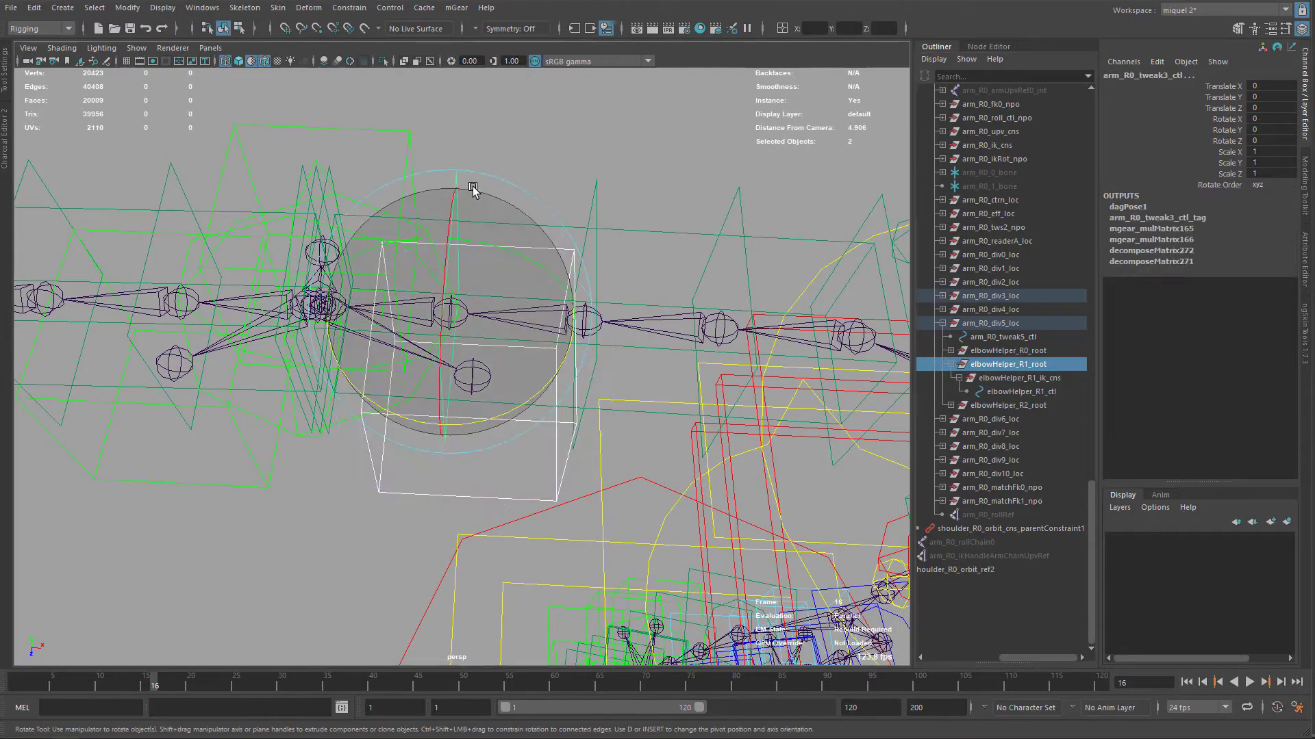
key(p)
Parent elbowHelper_R2_root under the right forearm's arm_R0_tweak7_ctl.
scroll(402, 232, down, 2)
alt+middle_drag(402, 232, 609, 245)
key(q)
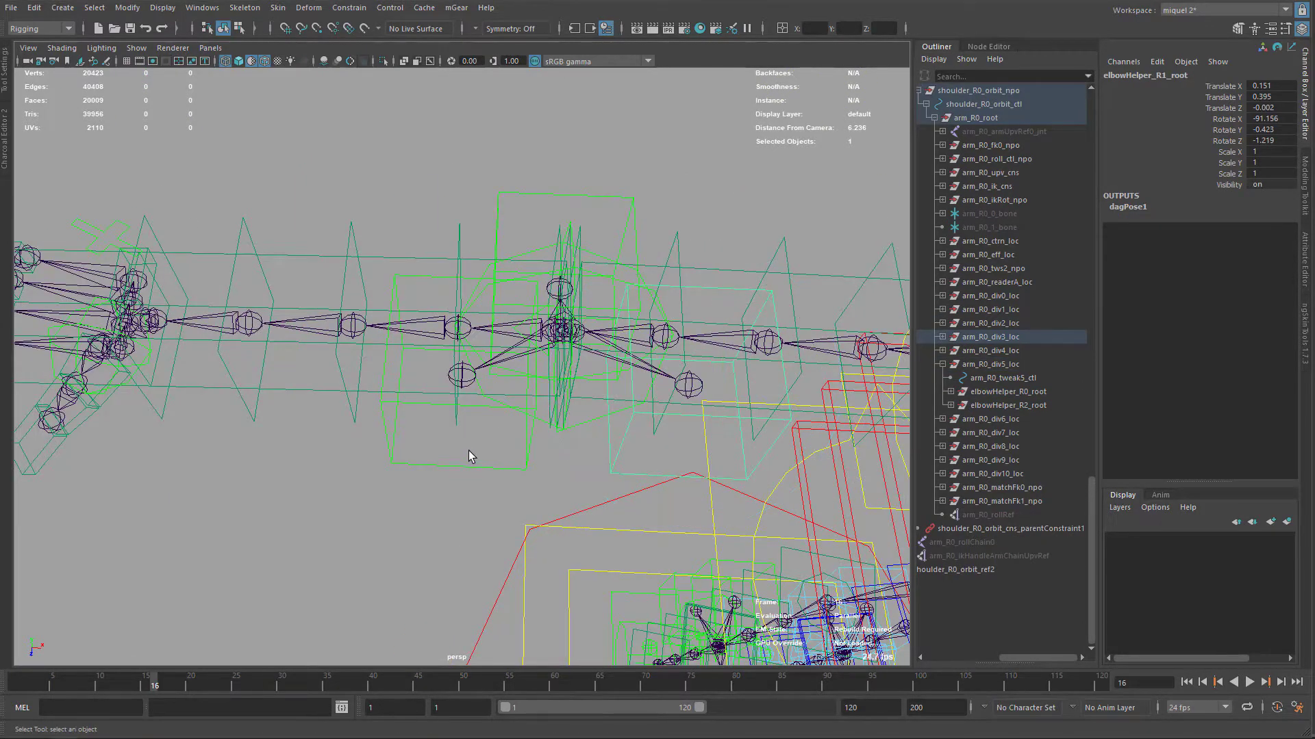
click(469, 453)
alt+middle_drag(484, 450, 425, 458)
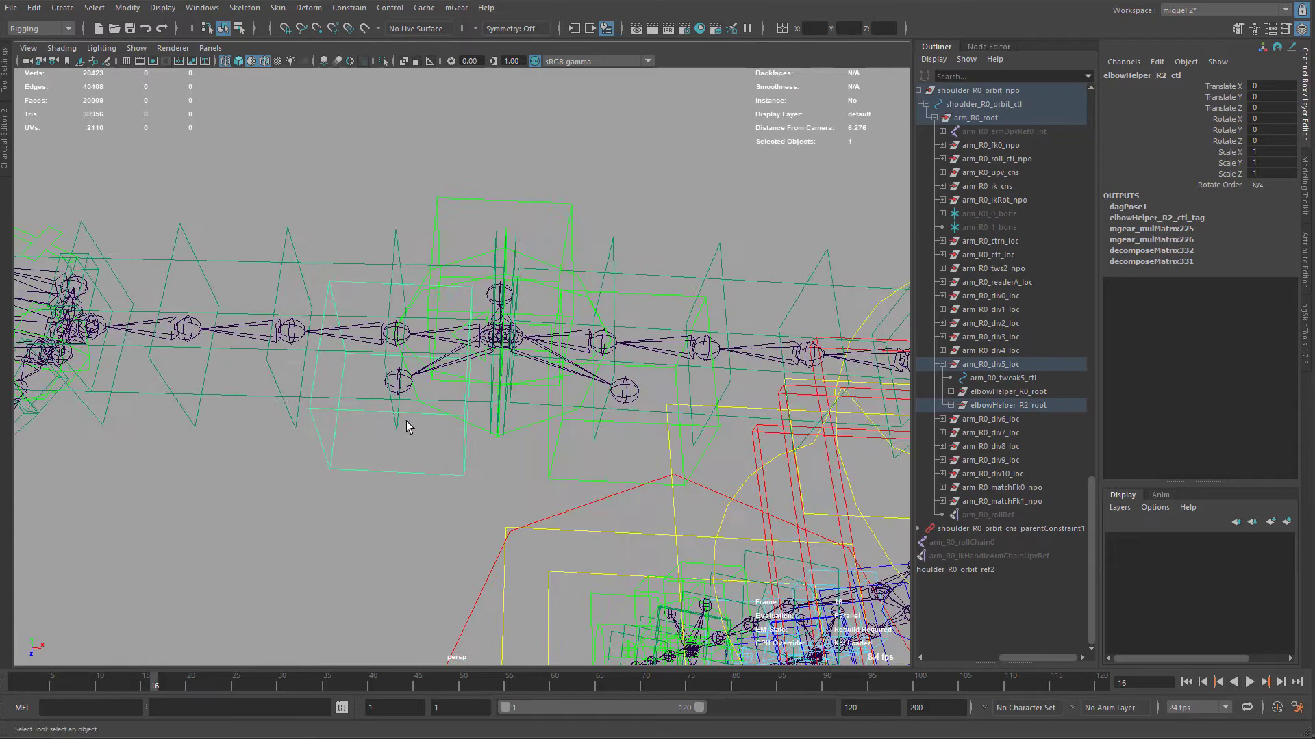
shift+click(398, 244)
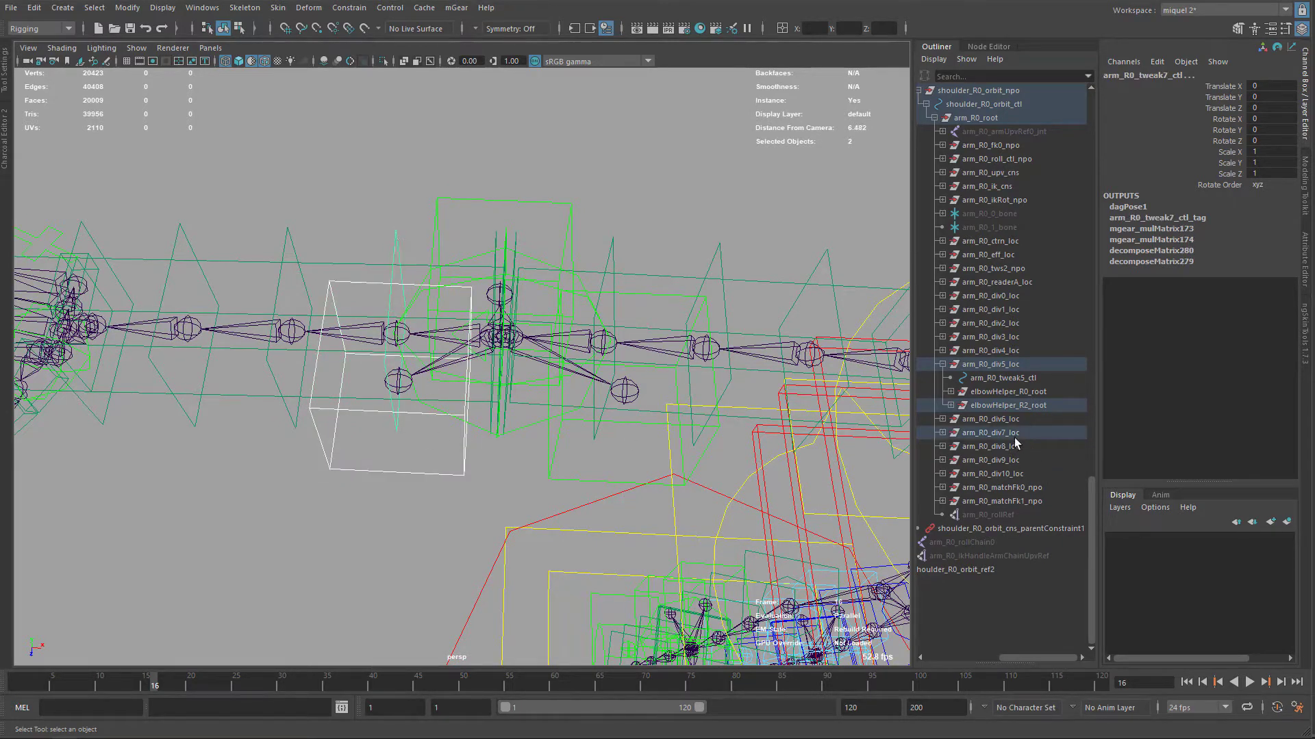
click(397, 461)
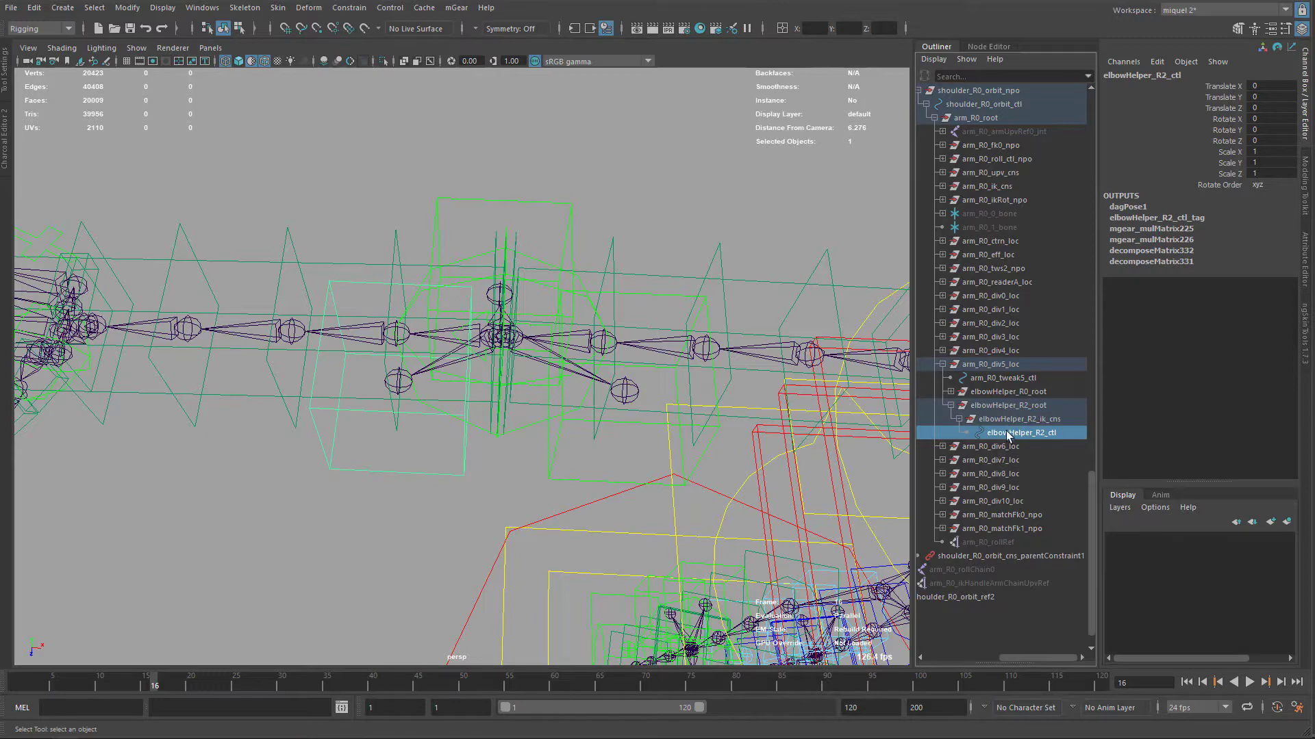
click(1005, 408)
alt+middle_drag(463, 373, 447, 367)
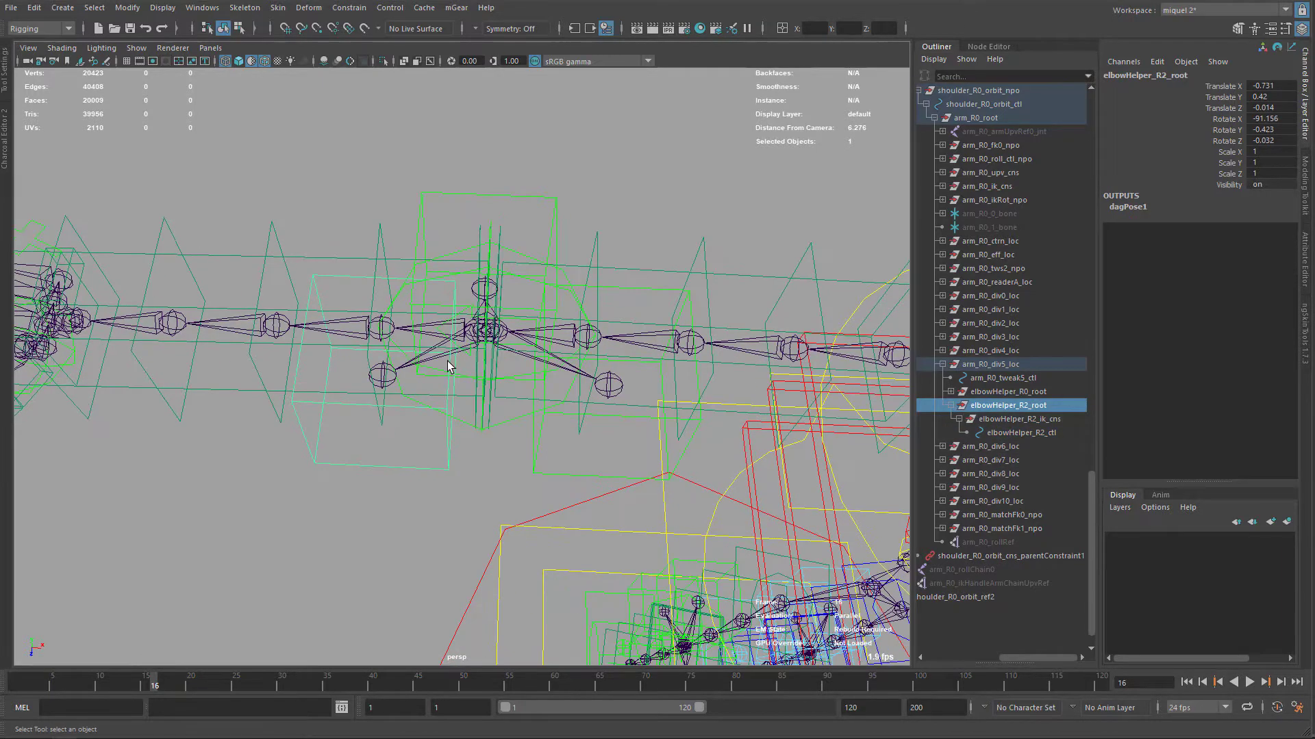
shift+click(381, 245)
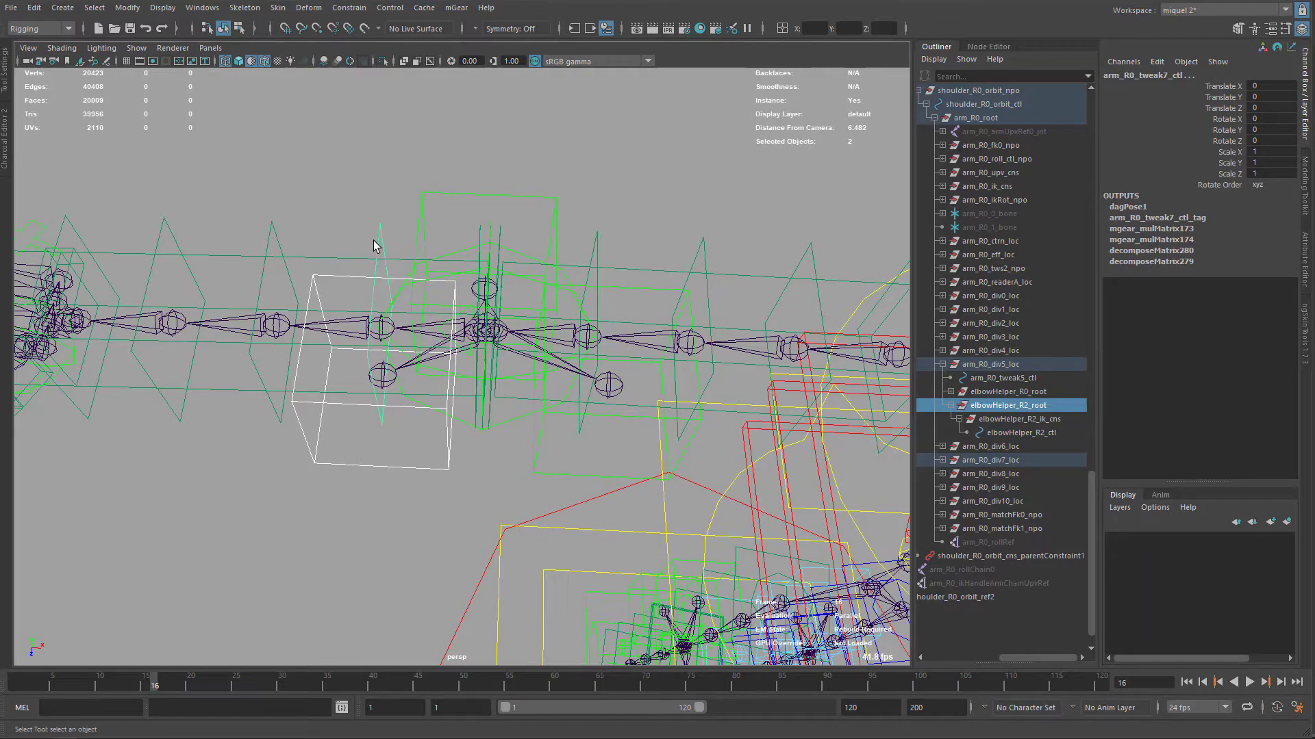
key(p)
Parent kneeHelper_L1_root under the left thigh's leg_L0_tweak2_ctl.
alt+right_drag(373, 250, 254, 216)
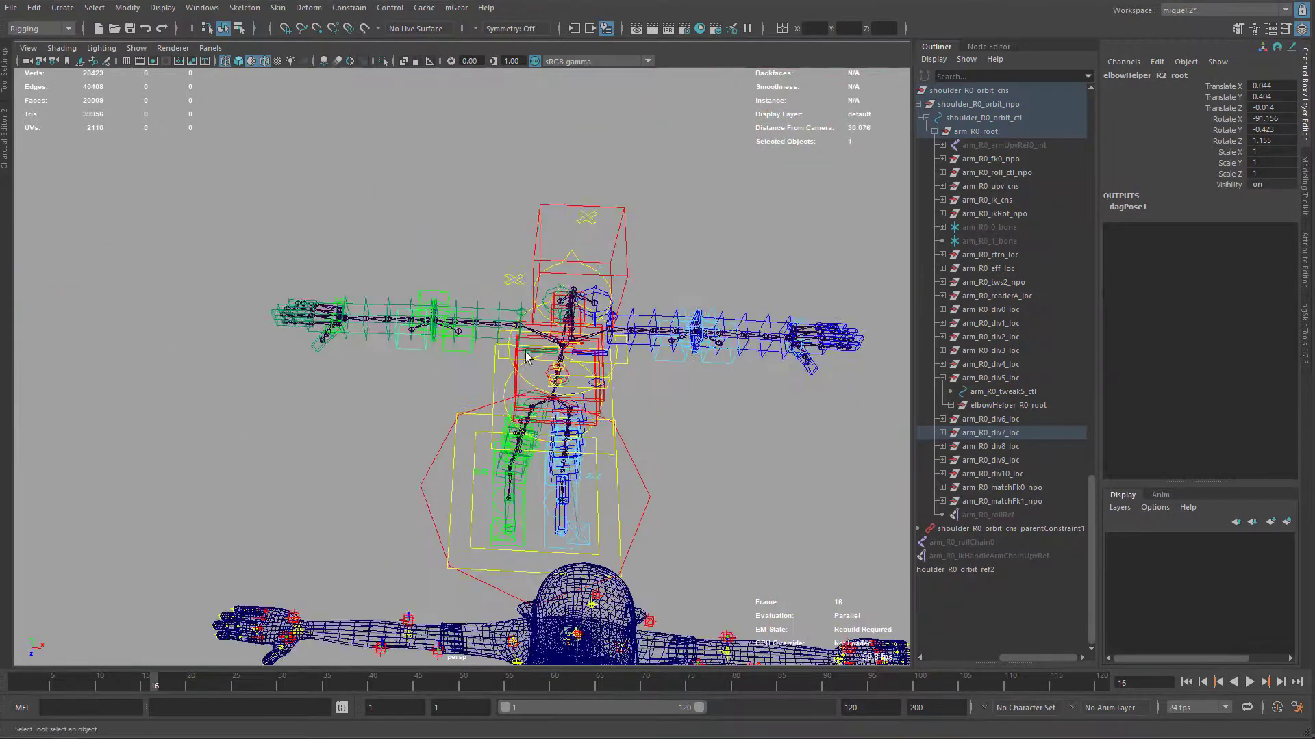
alt+middle_drag(726, 405, 442, 391)
alt+right_drag(441, 392, 521, 392)
alt+drag(522, 397, 335, 394)
alt+right_drag(335, 394, 445, 373)
alt+middle_drag(445, 373, 419, 325)
alt+drag(419, 325, 578, 360)
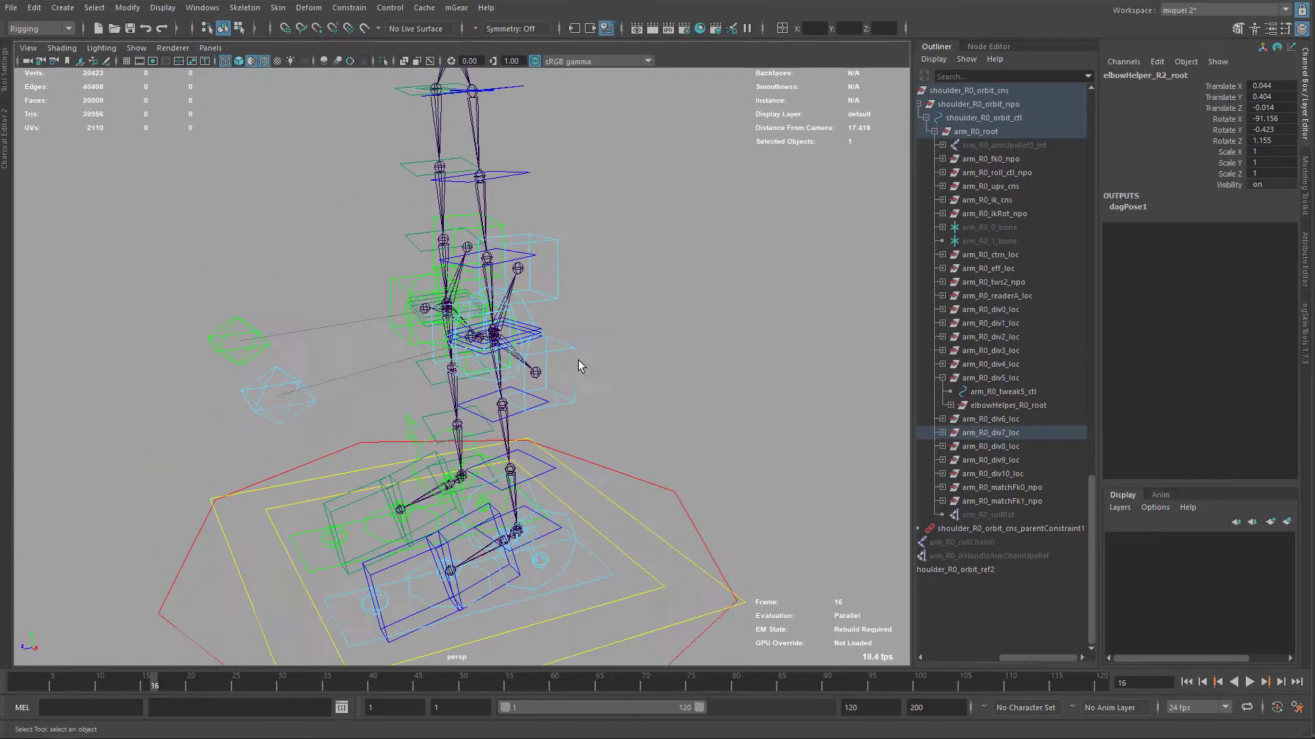
click(557, 281)
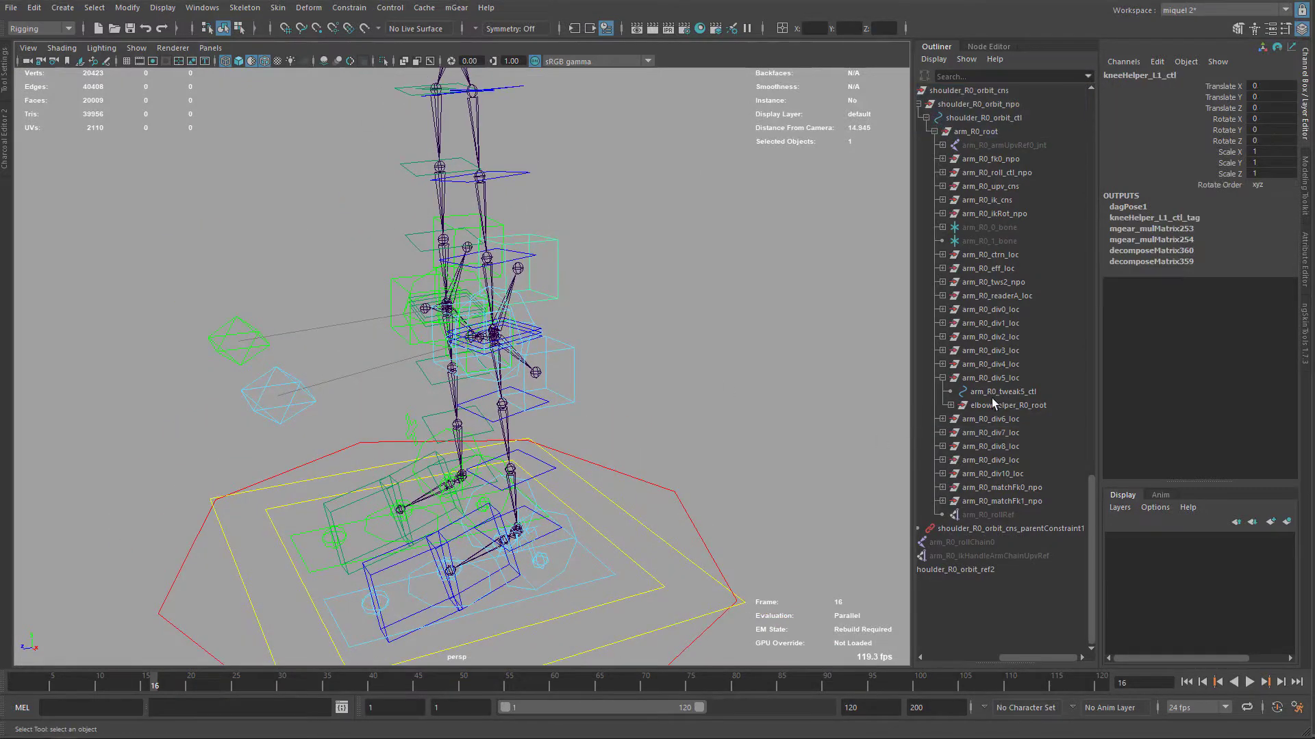
key(f)
click(1023, 338)
alt+drag(562, 322, 640, 336)
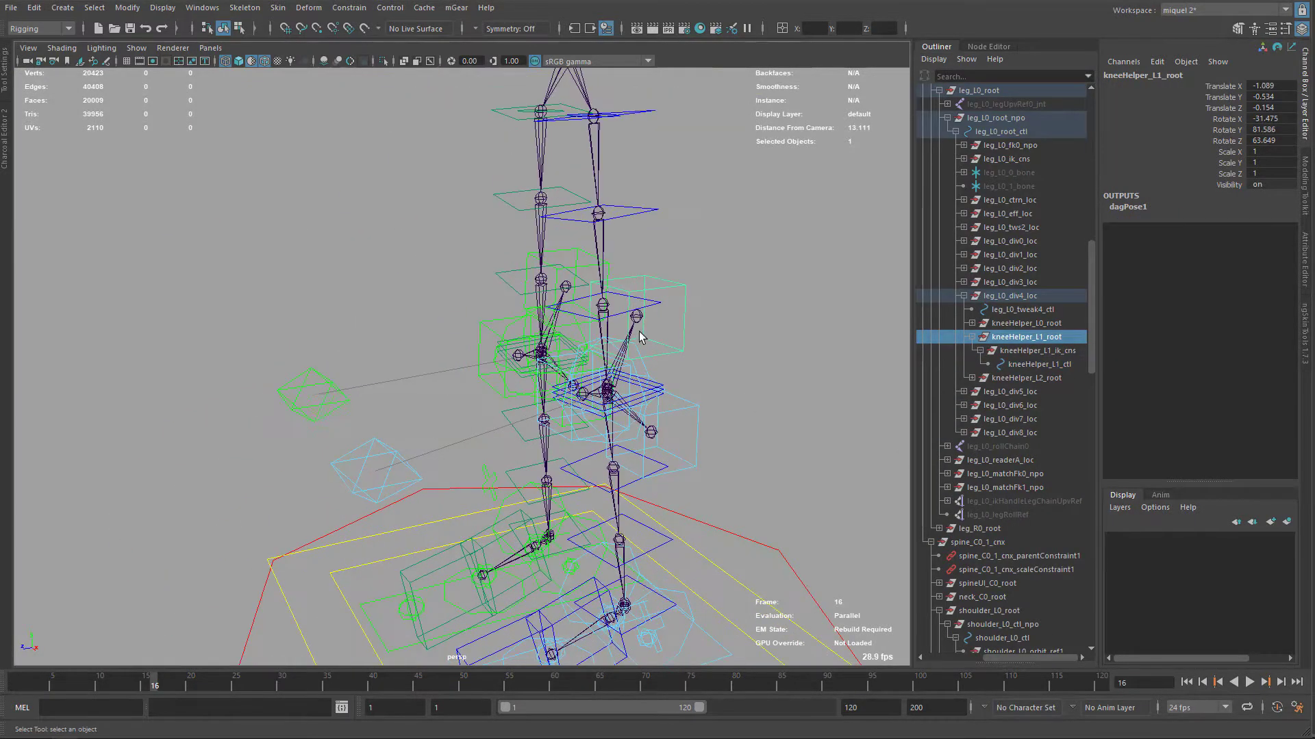
shift+click(659, 303)
key(p)
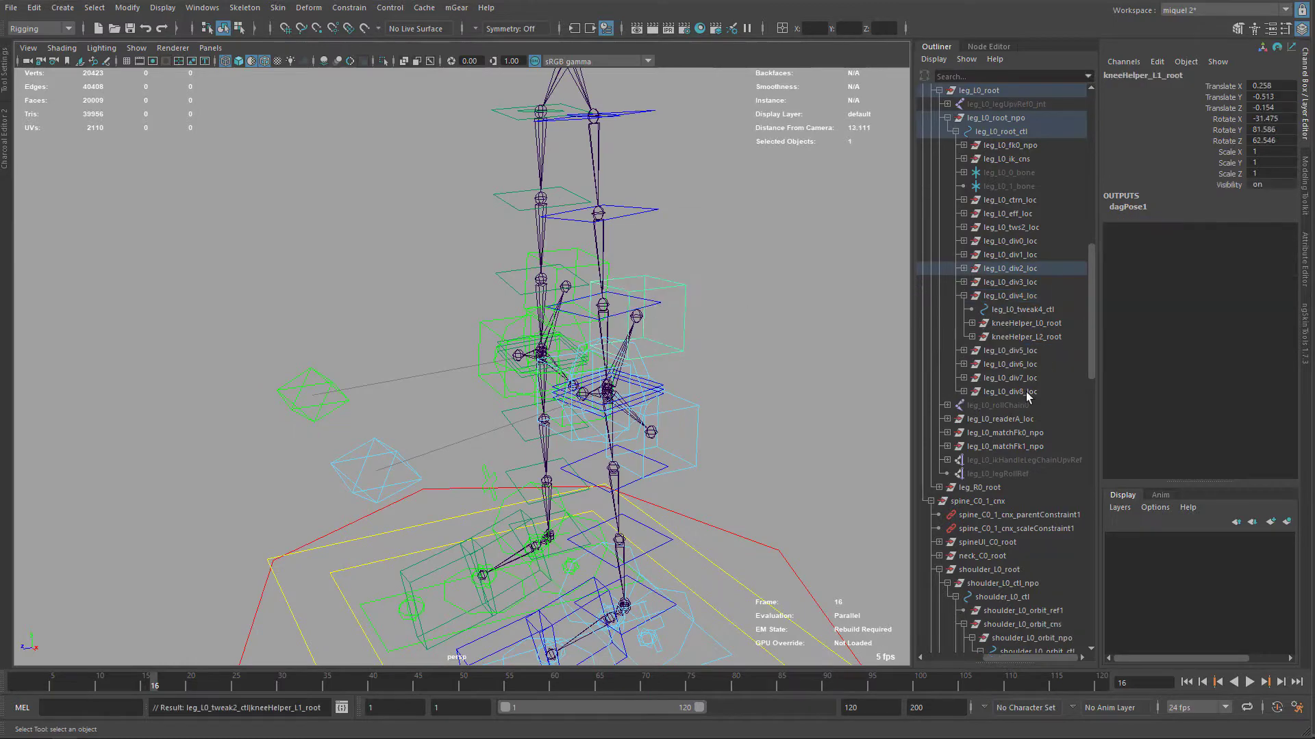
Reveal and select kneeHelper_L2_root, and examine how the left knee helpers sit relative to the nearby tweak controls.
alt+middle_drag(652, 454, 672, 417)
click(717, 410)
key(f)
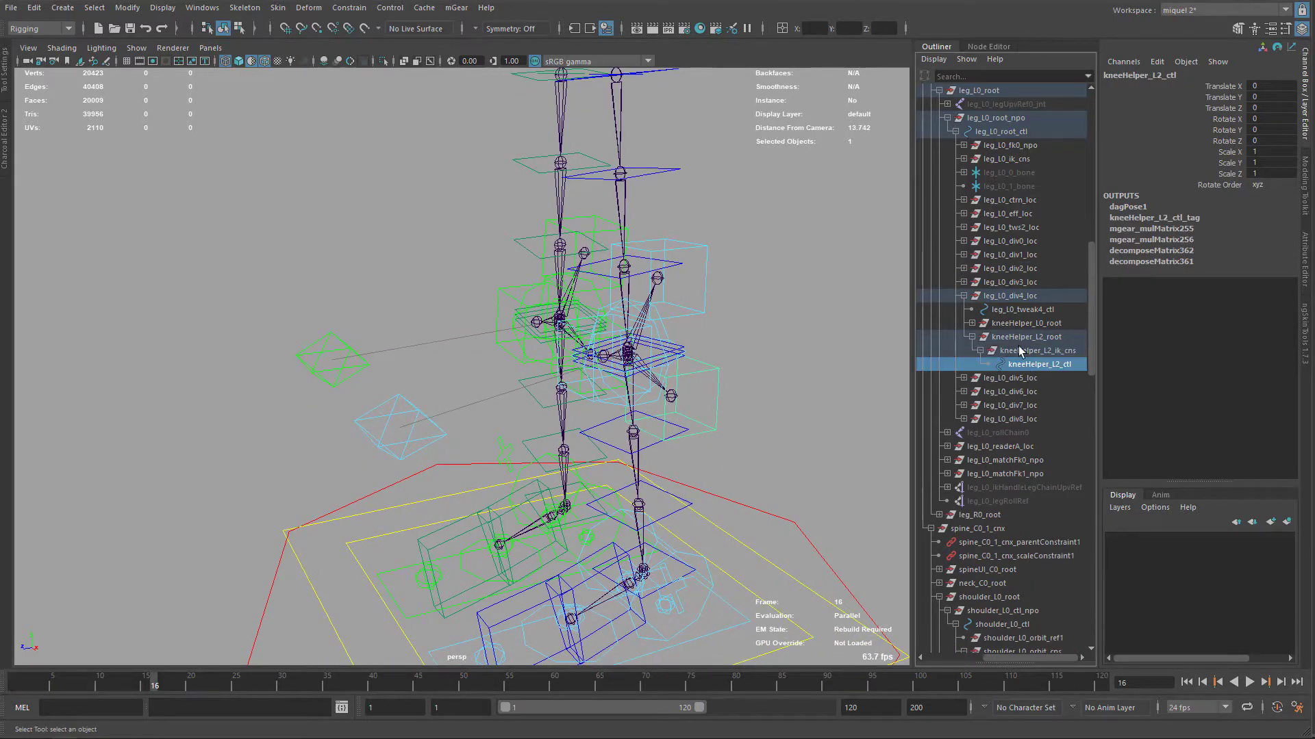
click(1024, 350)
click(1025, 338)
alt+middle_drag(734, 318, 767, 301)
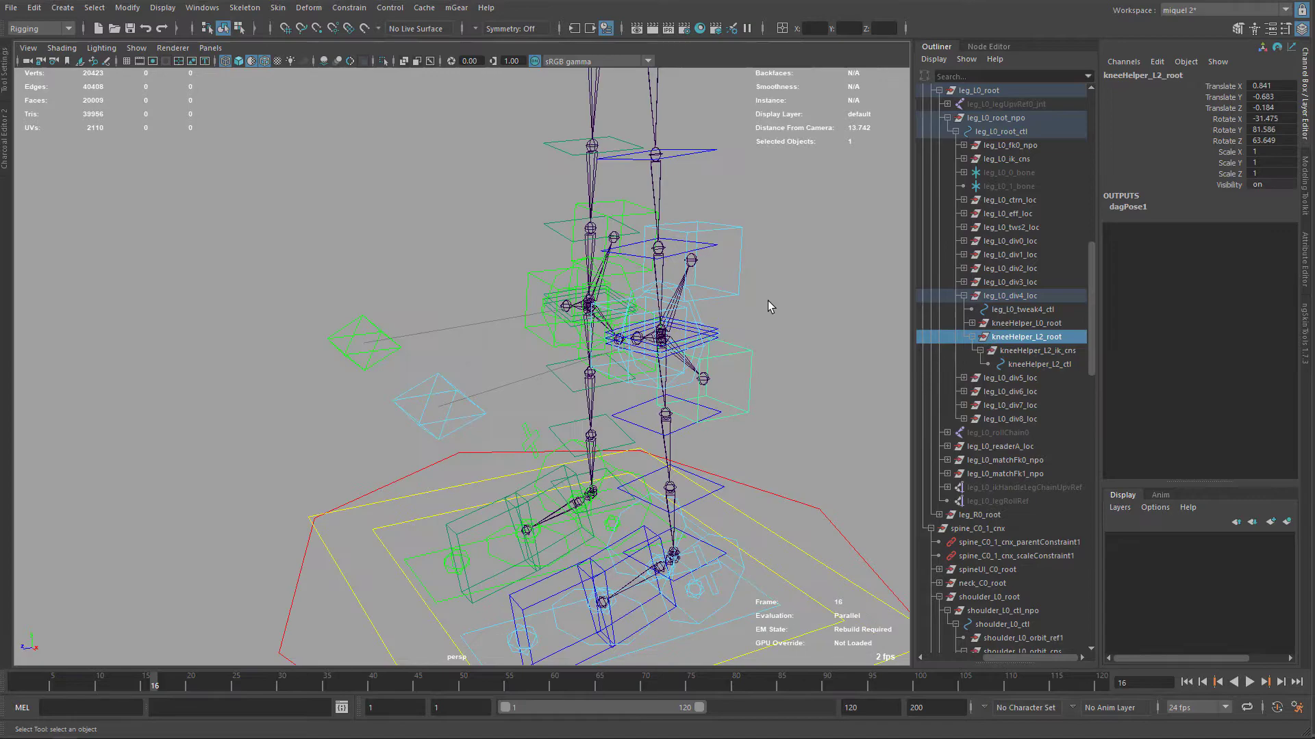
alt+right_drag(767, 301, 807, 450)
alt+middle_drag(728, 328, 868, 425)
alt+drag(869, 425, 566, 274)
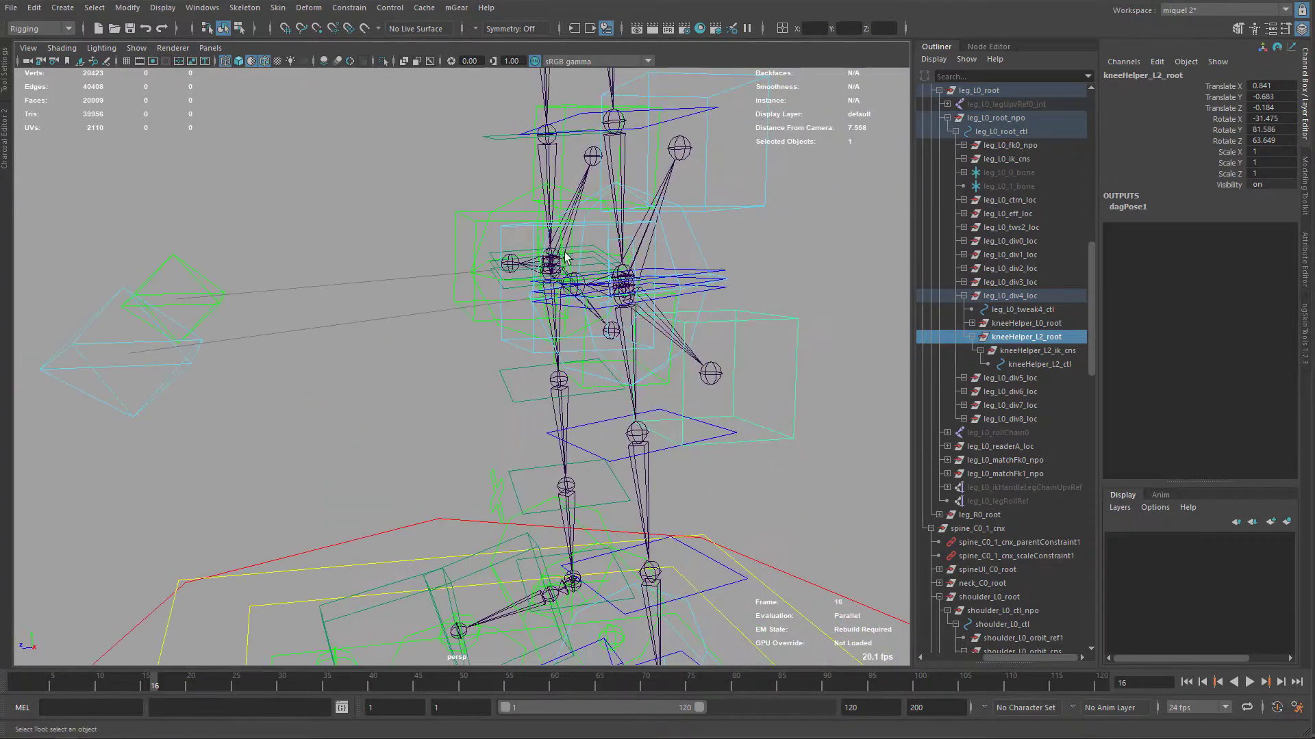
alt+right_drag(567, 274, 645, 388)
alt+drag(646, 387, 616, 258)
alt+right_drag(606, 171, 662, 236)
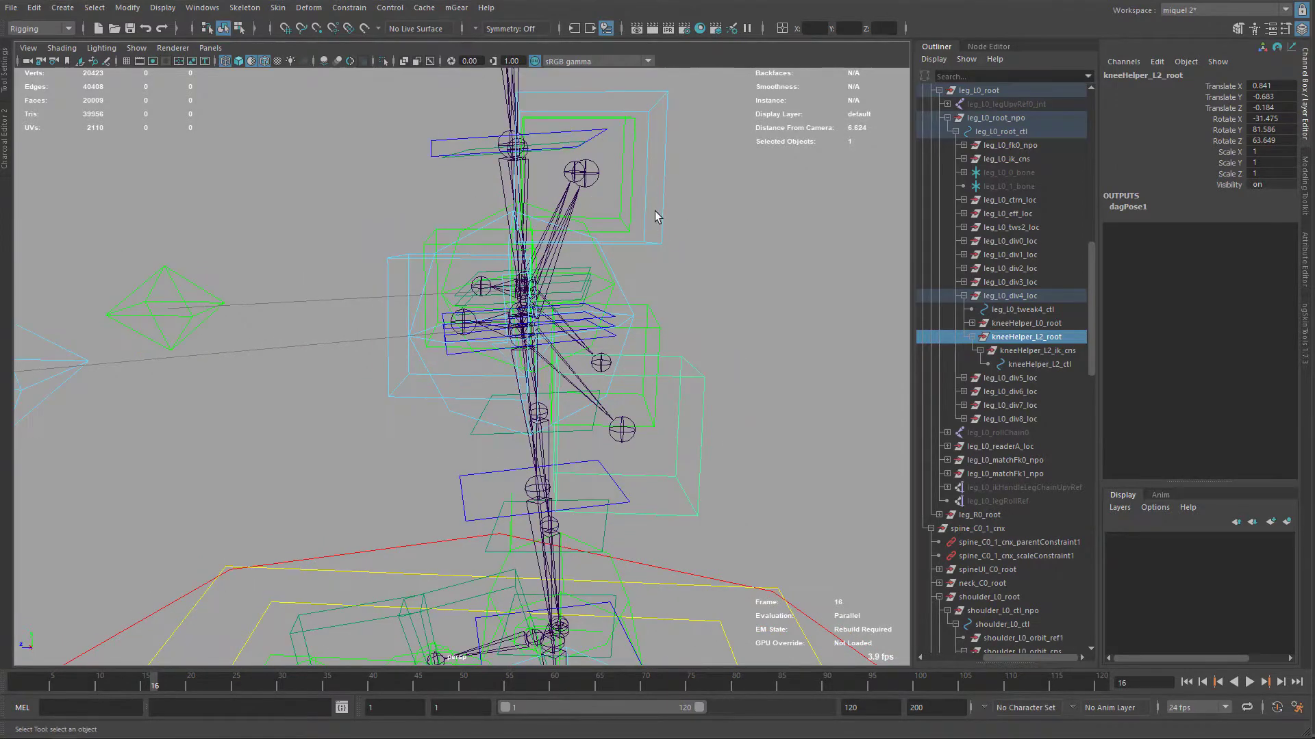
Reparent kneeHelper_L1_root under leg_L0_tweak3_ctl, just above the left knee.
click(562, 145)
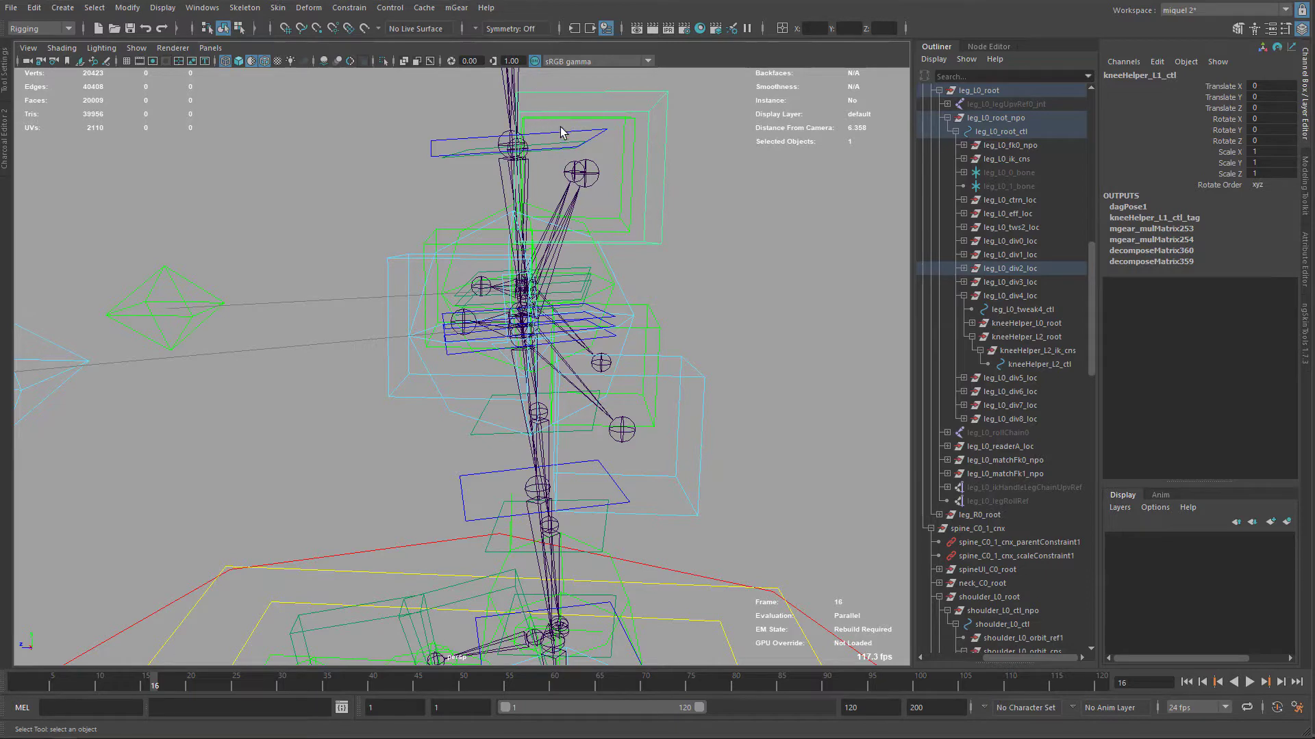
alt+drag(593, 470, 602, 339)
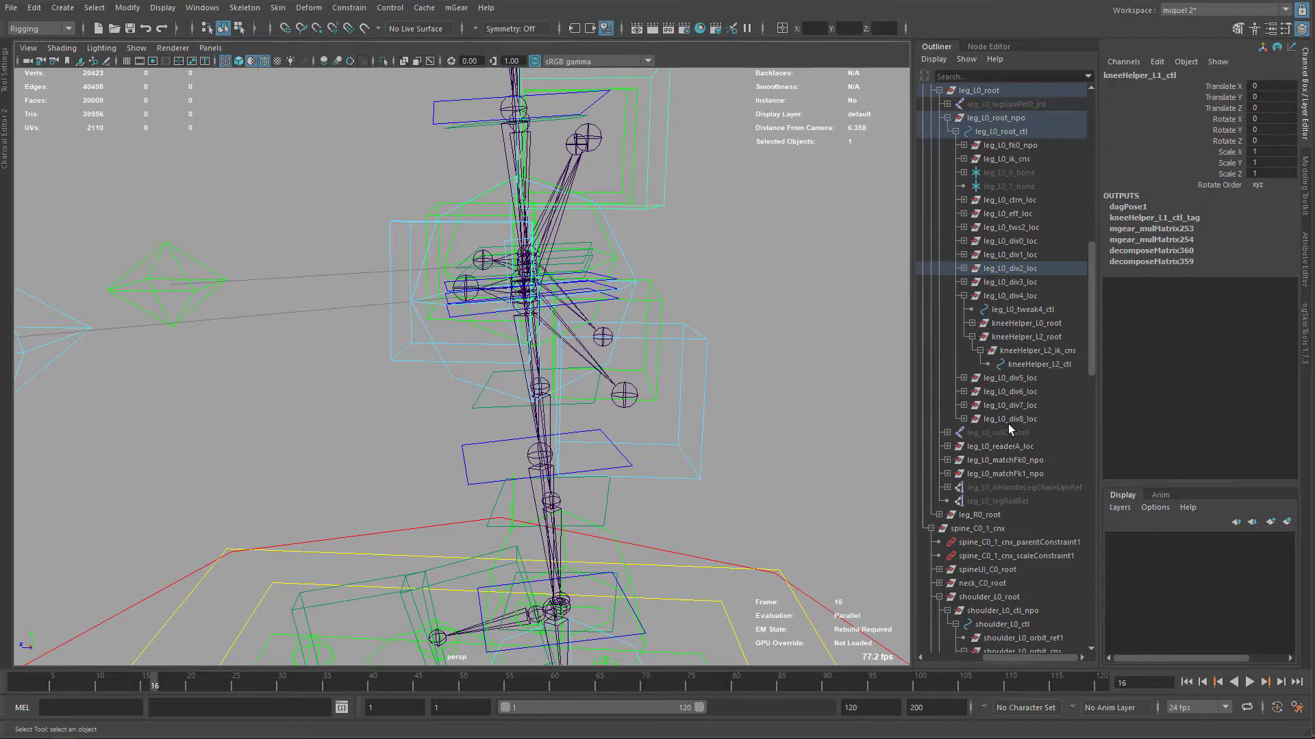
key(f)
click(1031, 296)
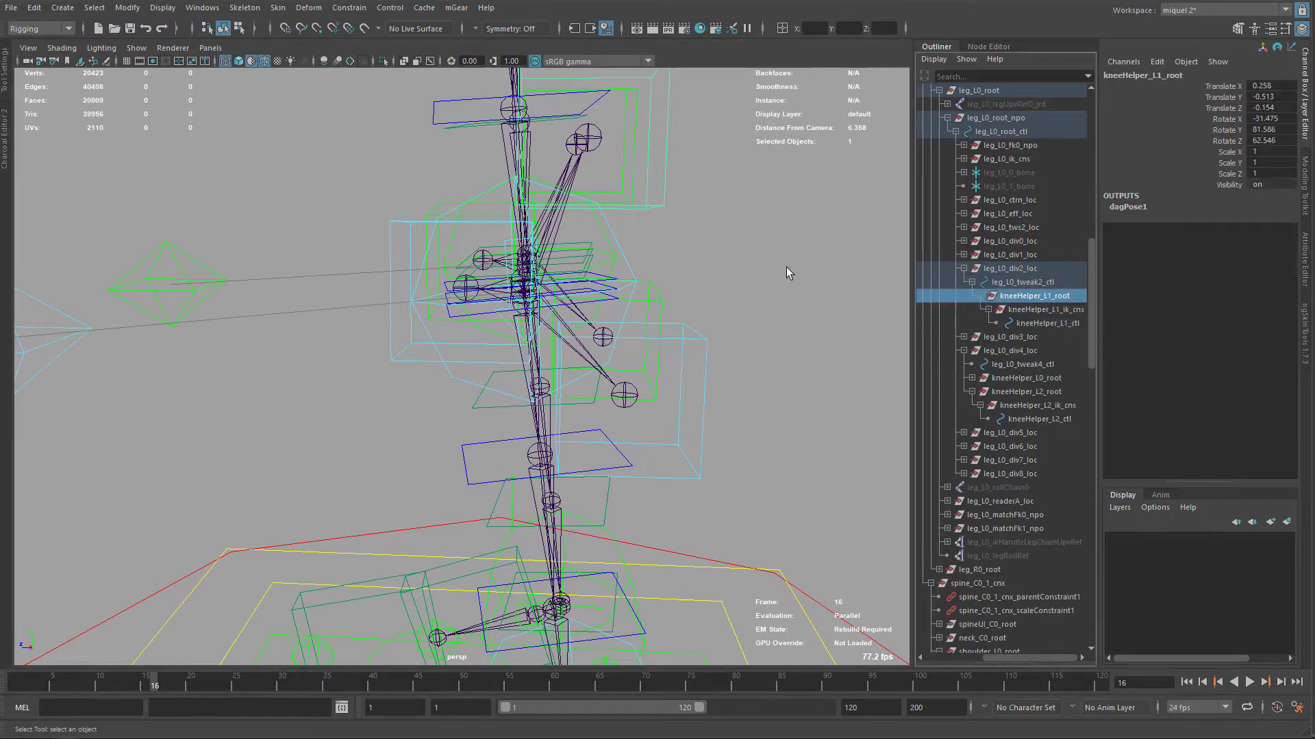
alt+drag(583, 256, 693, 335)
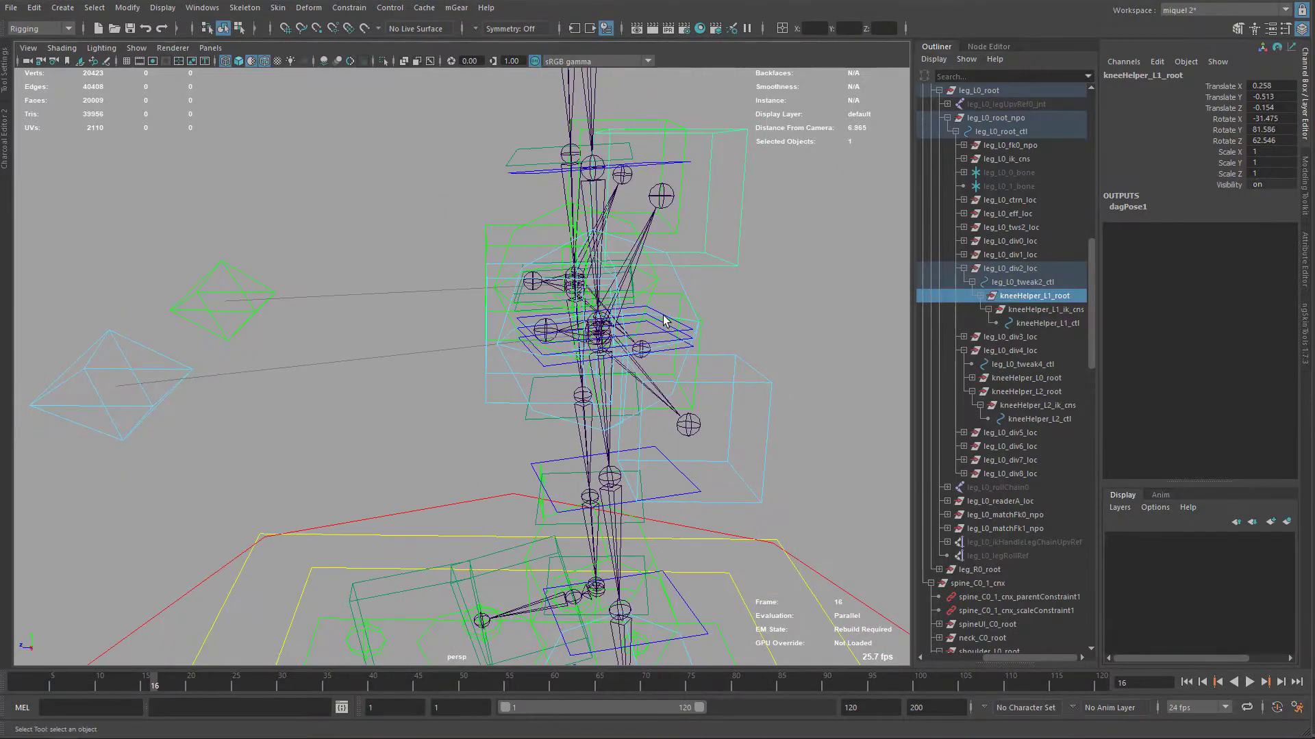
shift+click(662, 319)
key(p)
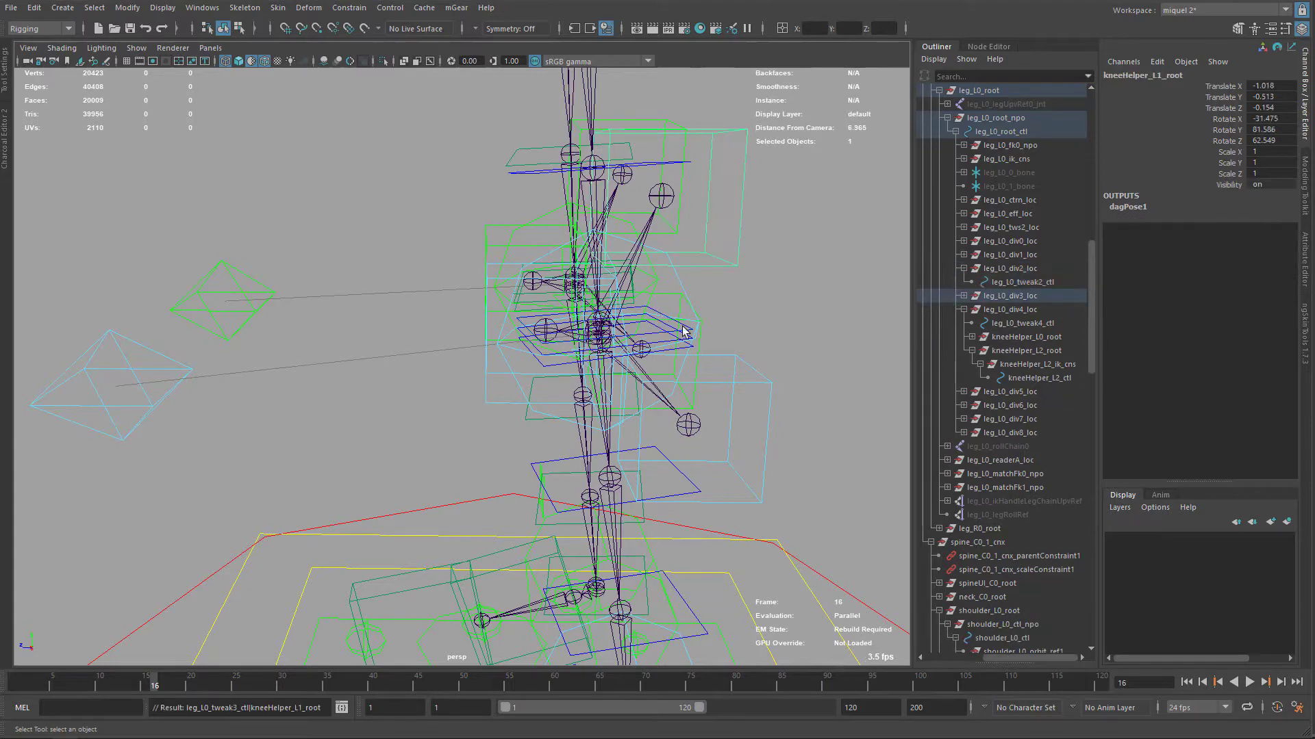
Parent kneeHelper_L2_root under the left leg's tweak control inside leg_L0_div5_loc, just below the knee.
click(765, 460)
click(1026, 352)
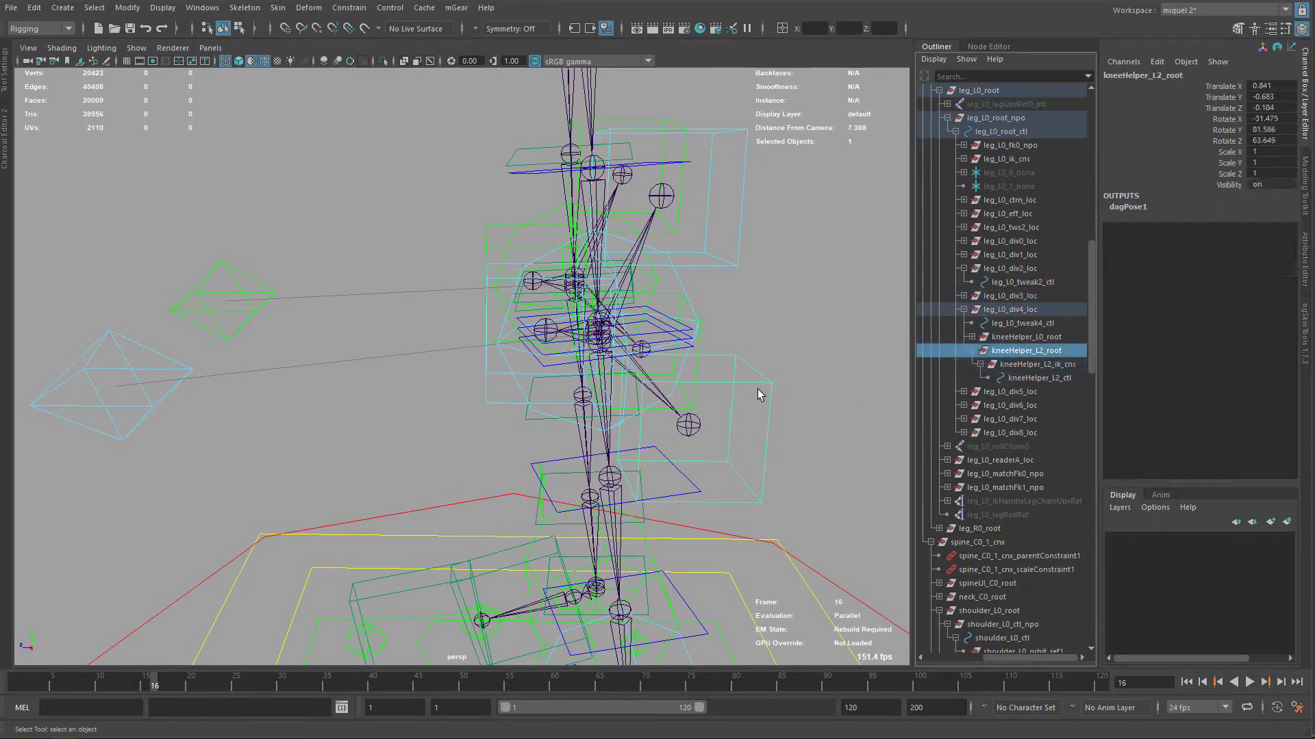
alt+middle_drag(677, 352, 677, 349)
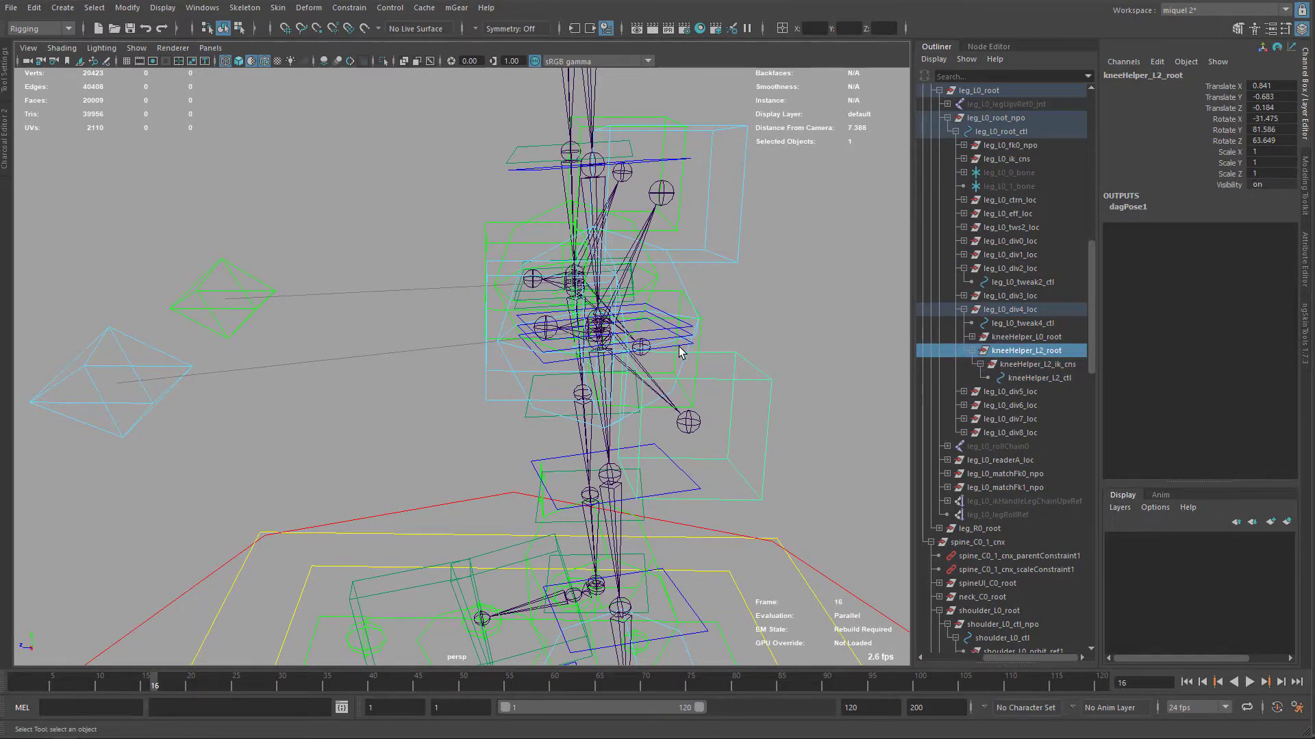
shift+click(689, 348)
key(p)
Try moving the left foot's leg_L0_ik_ctl to bend the knee and test its helpers, and undo the move.
scroll(688, 349, down, 5)
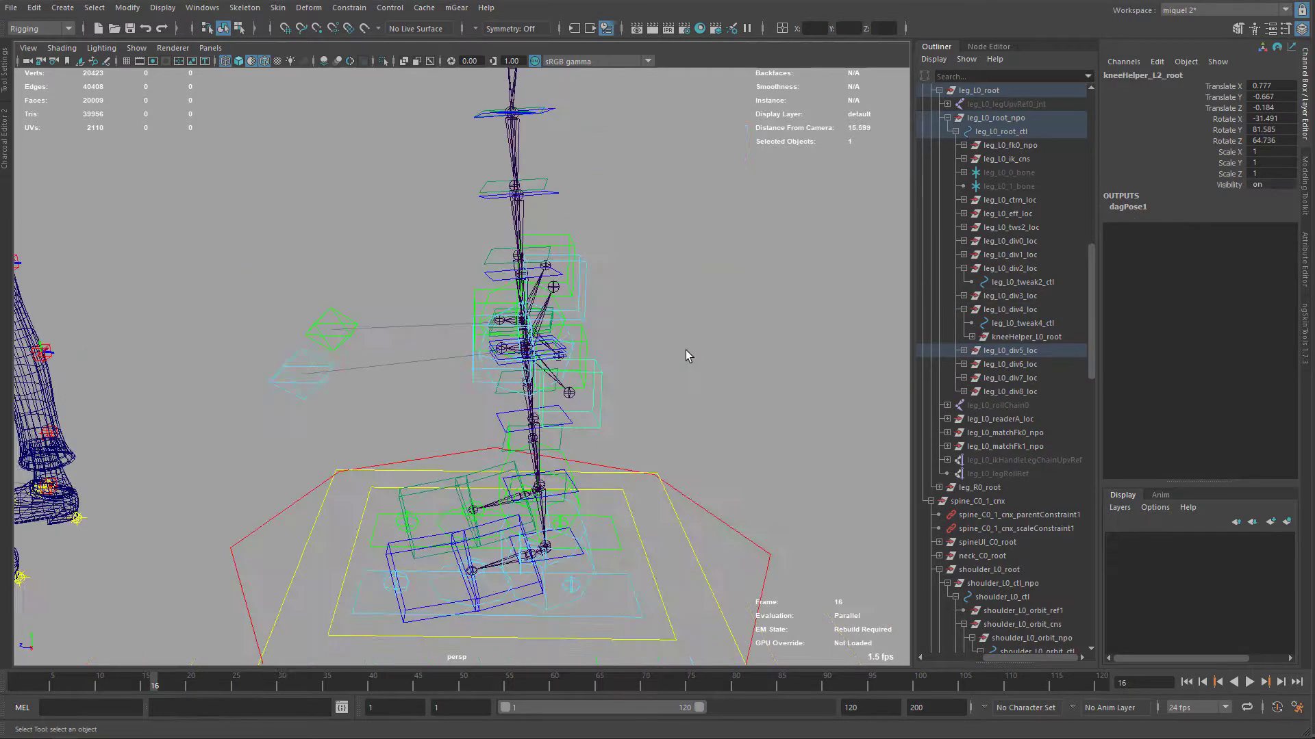
click(568, 543)
key(w)
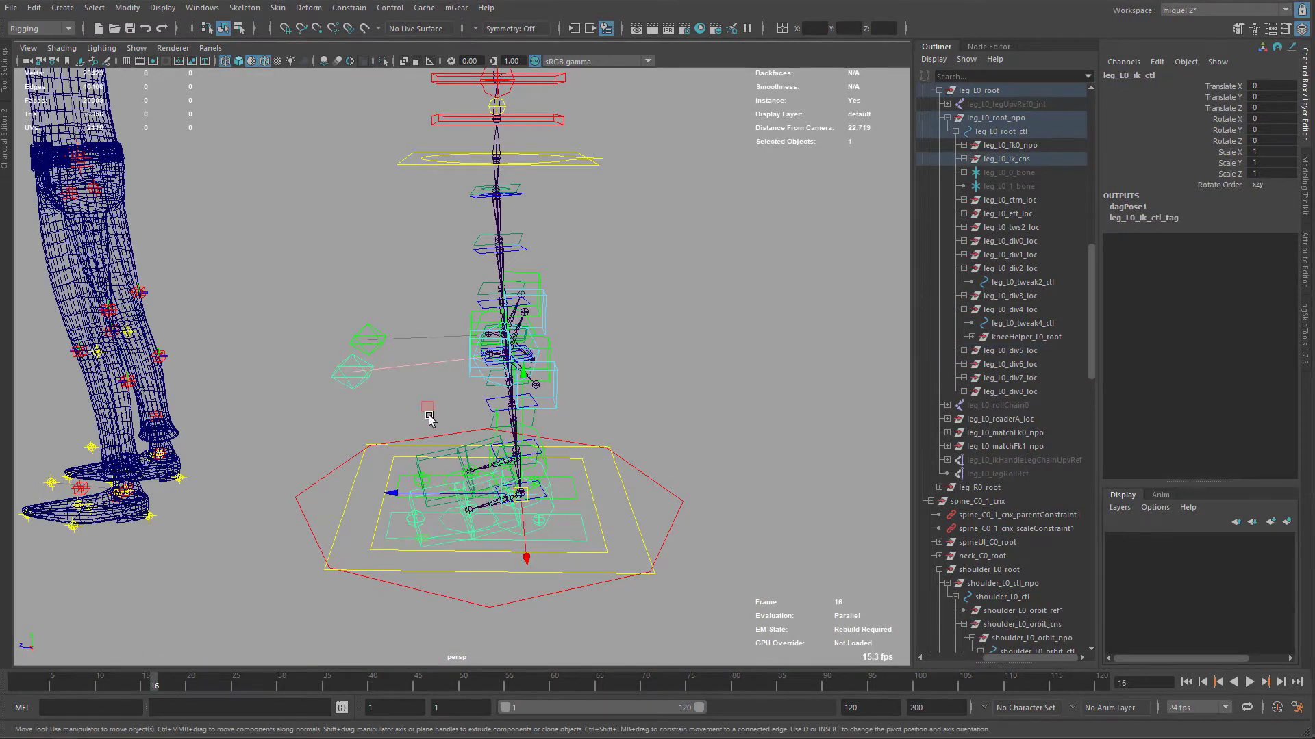
middle_drag(430, 415, 474, 306)
mouse_move(474, 308)
mouse_down()
mouse_move(462, 332)
mouse_move(465, 285)
mouse_move(463, 330)
mouse_up()
key(ctrl+z)
Select kneeHelper_R1_ctl behind the right knee and reveal it in the Outliner hierarchy.
alt+middle_drag(515, 244, 521, 342)
alt+drag(522, 343, 517, 390)
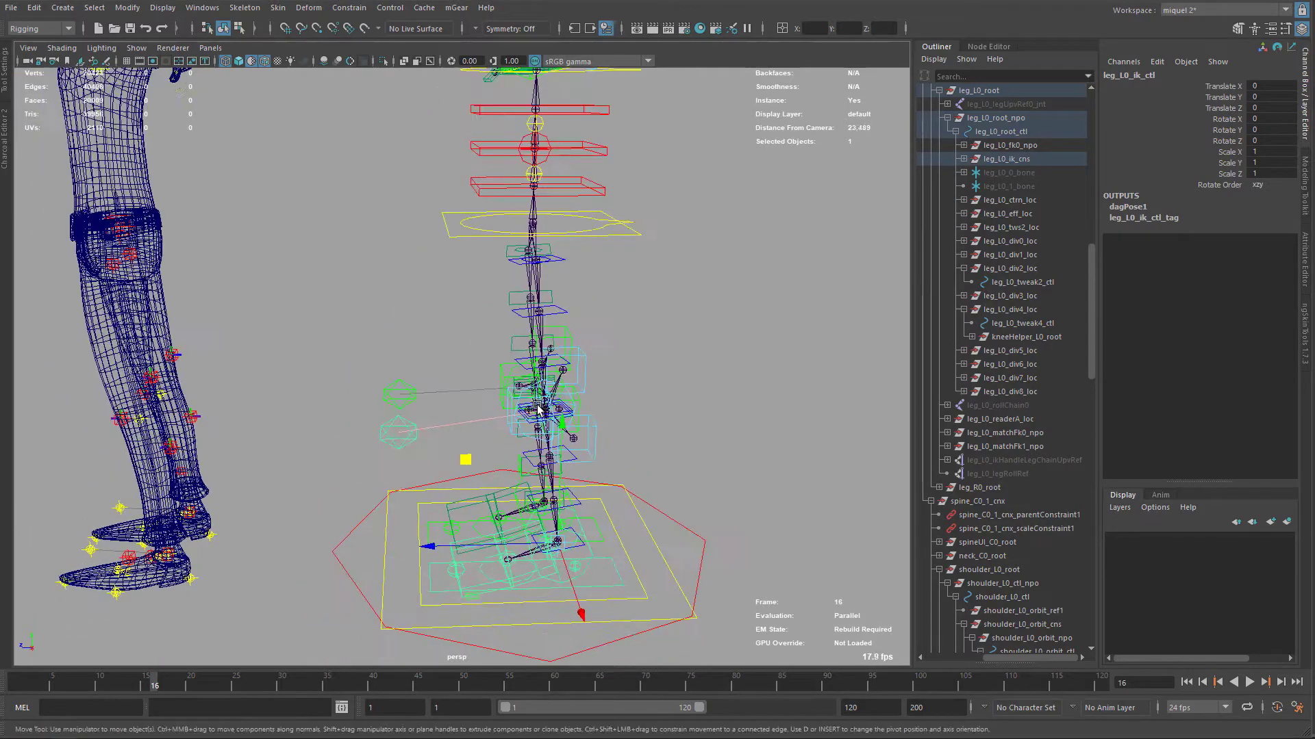
alt+right_drag(517, 391, 541, 400)
key(q)
drag(582, 317, 585, 324)
key(f)
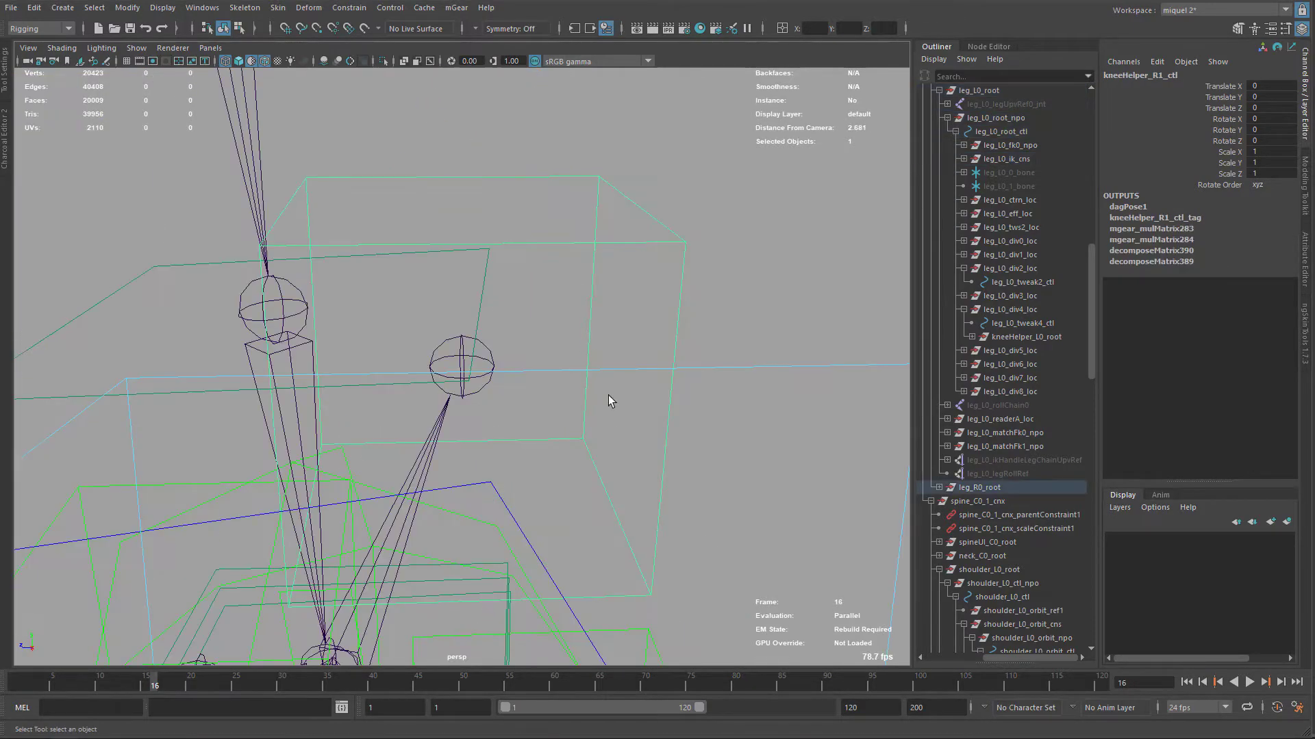
alt+right_drag(609, 396, 511, 463)
alt+drag(511, 463, 322, 472)
alt+middle_drag(473, 458, 488, 302)
alt+right_drag(487, 302, 404, 328)
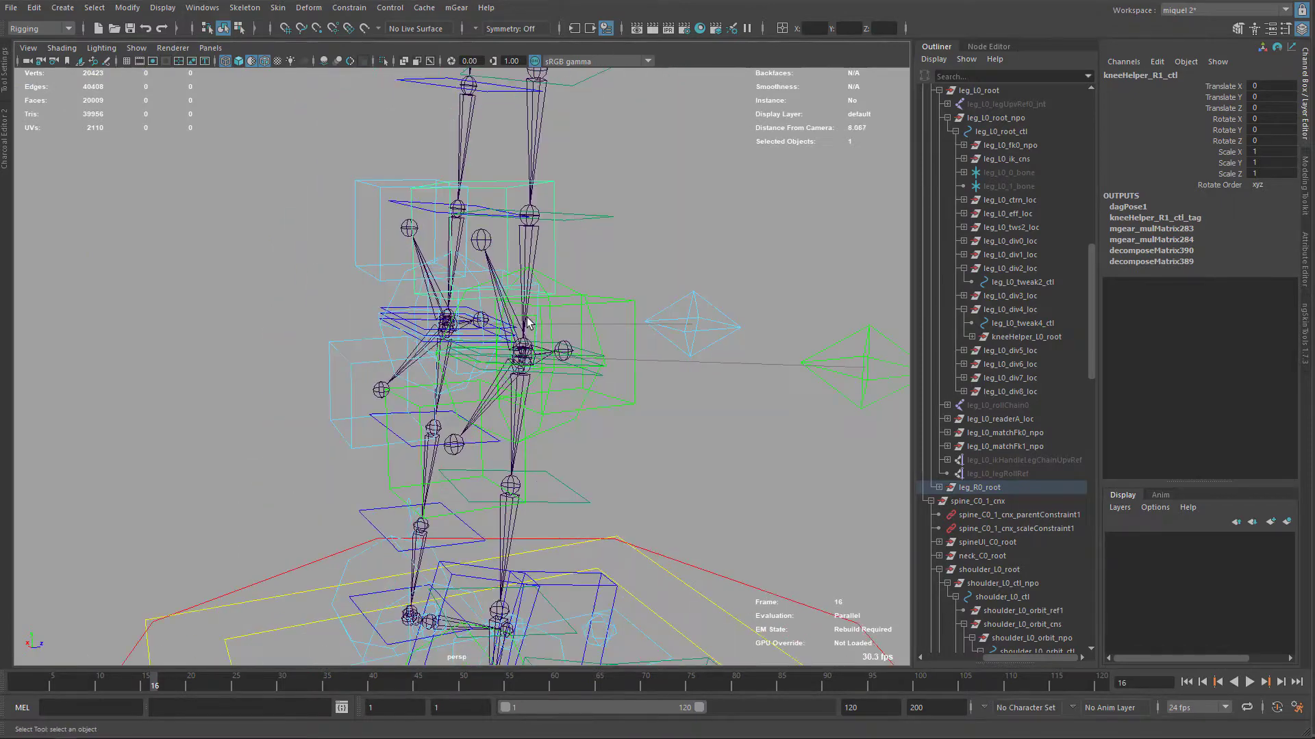
mouse_move(654, 421)
alt+mouse_down()
mouse_move(548, 423)
mouse_move(655, 417)
alt+mouse_up()
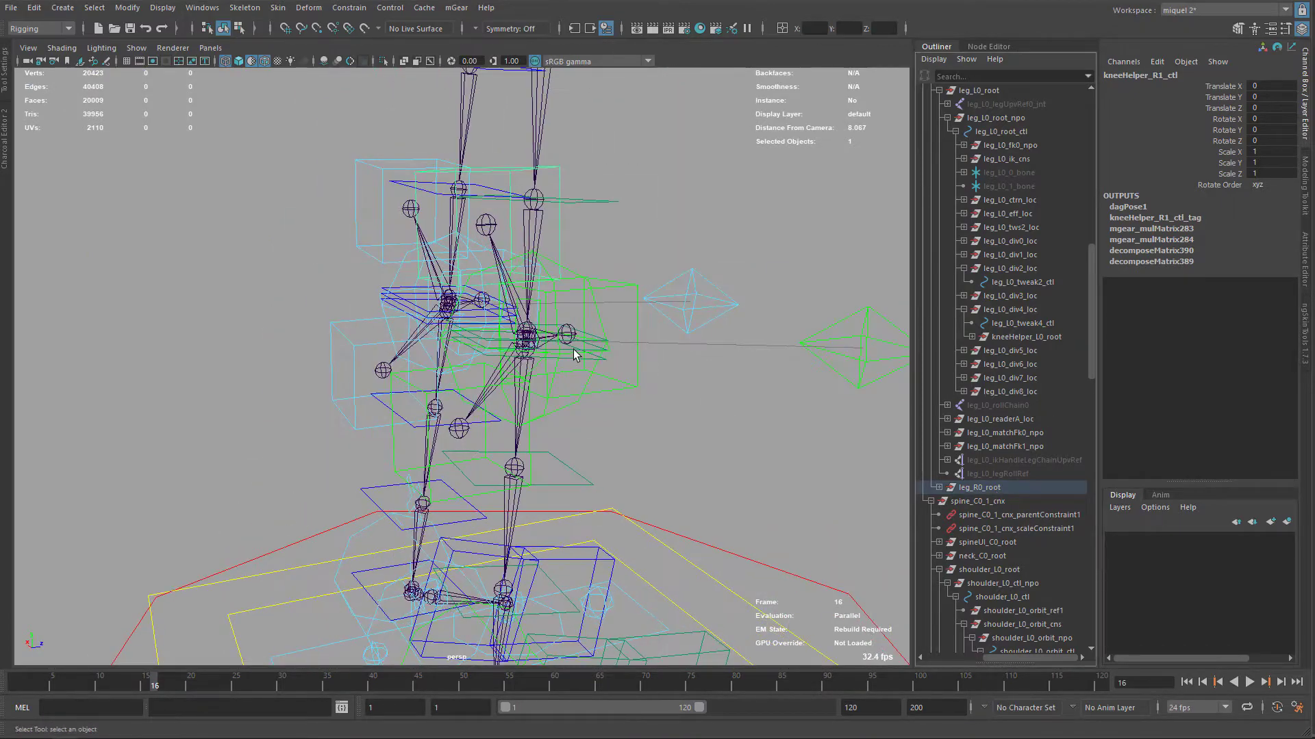
key(f)
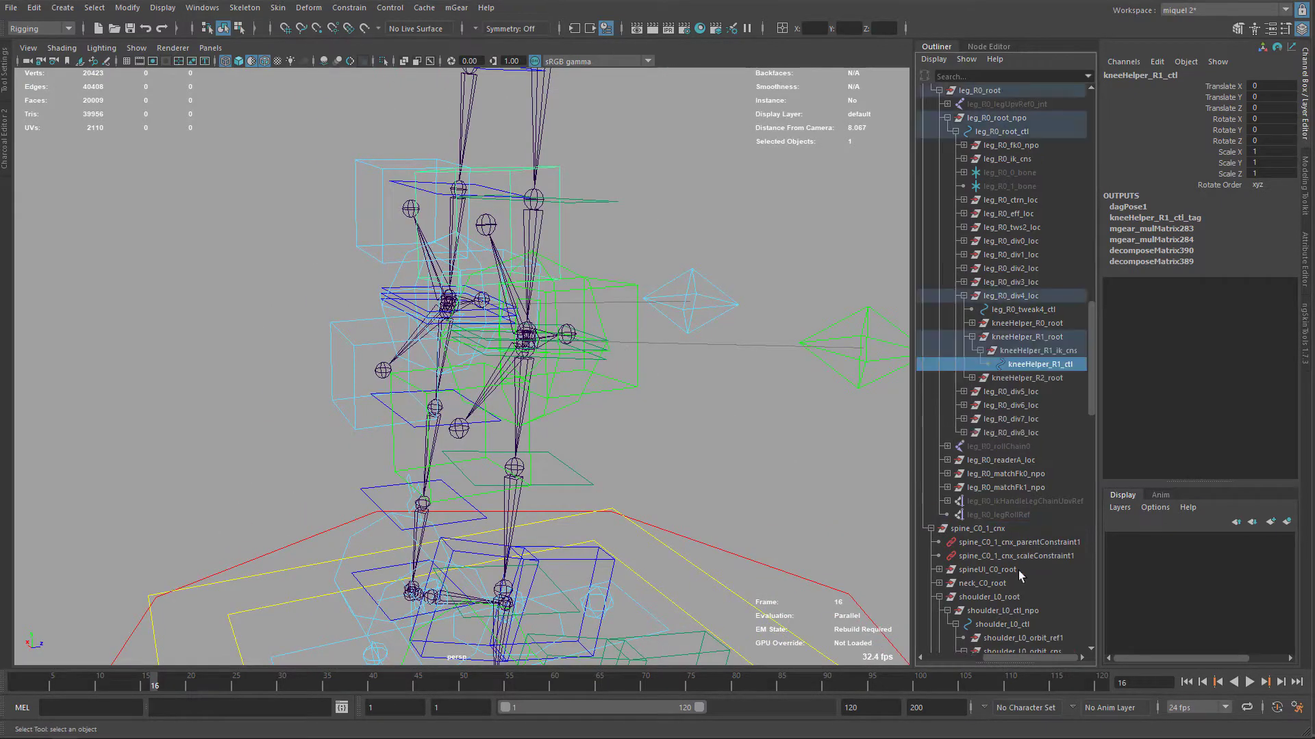
Reparent kneeHelper_R1_root under the right leg's tweak control inside leg_R0_div3_loc, just above the right knee.
click(1048, 339)
alt+right_drag(620, 329, 657, 328)
alt+middle_drag(602, 325, 668, 418)
alt+drag(668, 418, 643, 424)
alt+right_drag(644, 424, 685, 419)
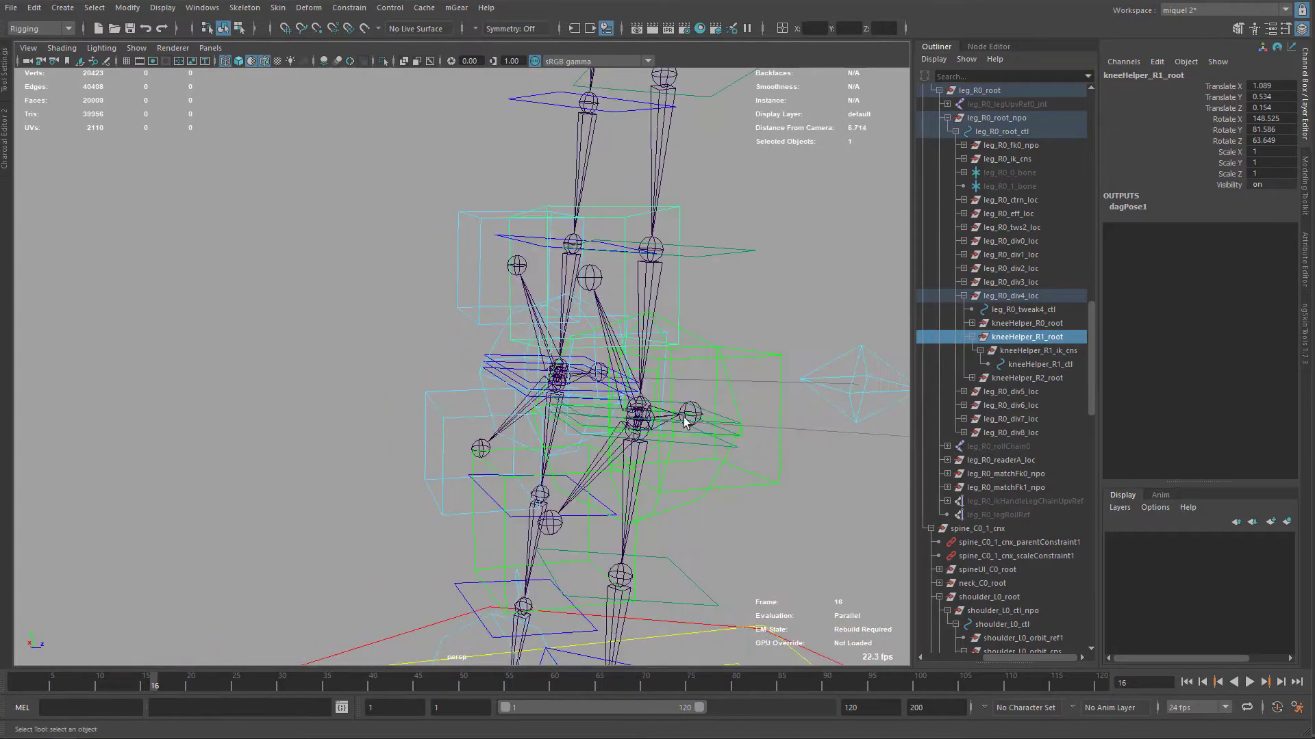
scroll(685, 421, up, 2)
shift+click(712, 413)
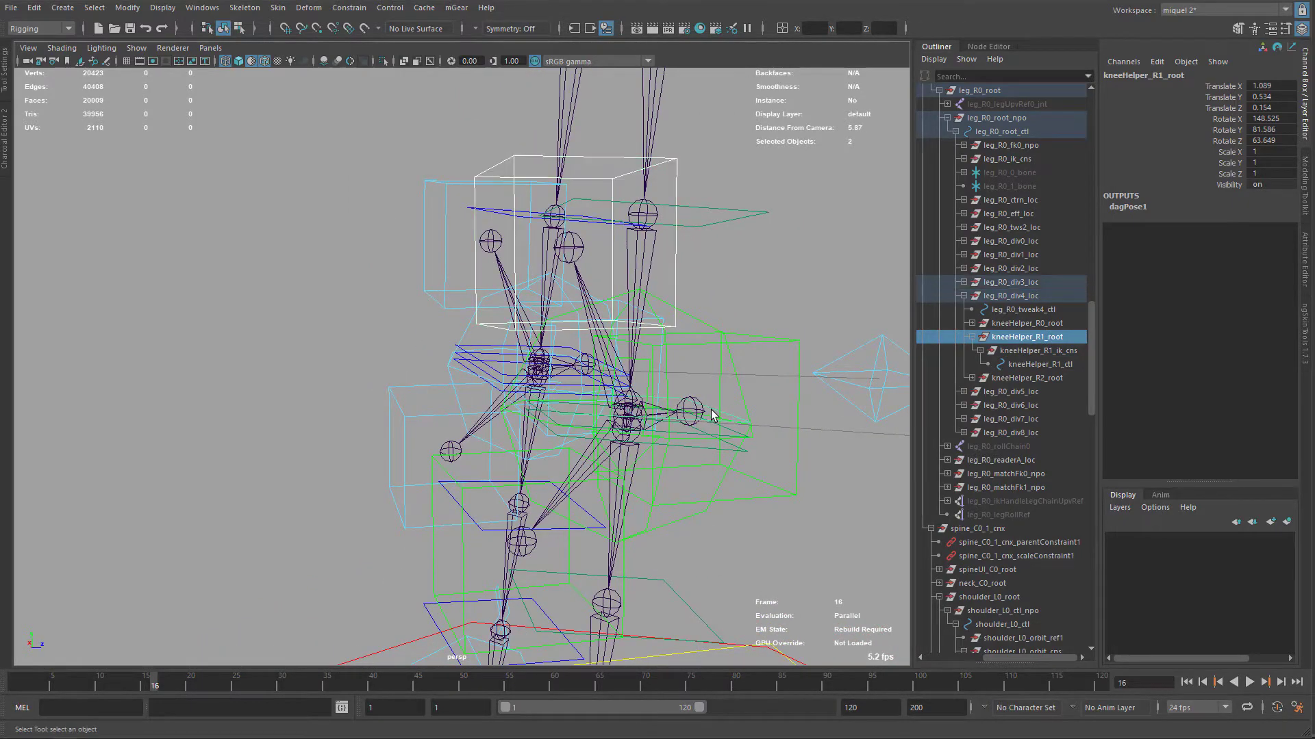
key(p)
Reparent kneeHelper_R2_root under leg_R0_tweak5_ctl, just below the right knee.
alt+middle_drag(673, 434, 675, 342)
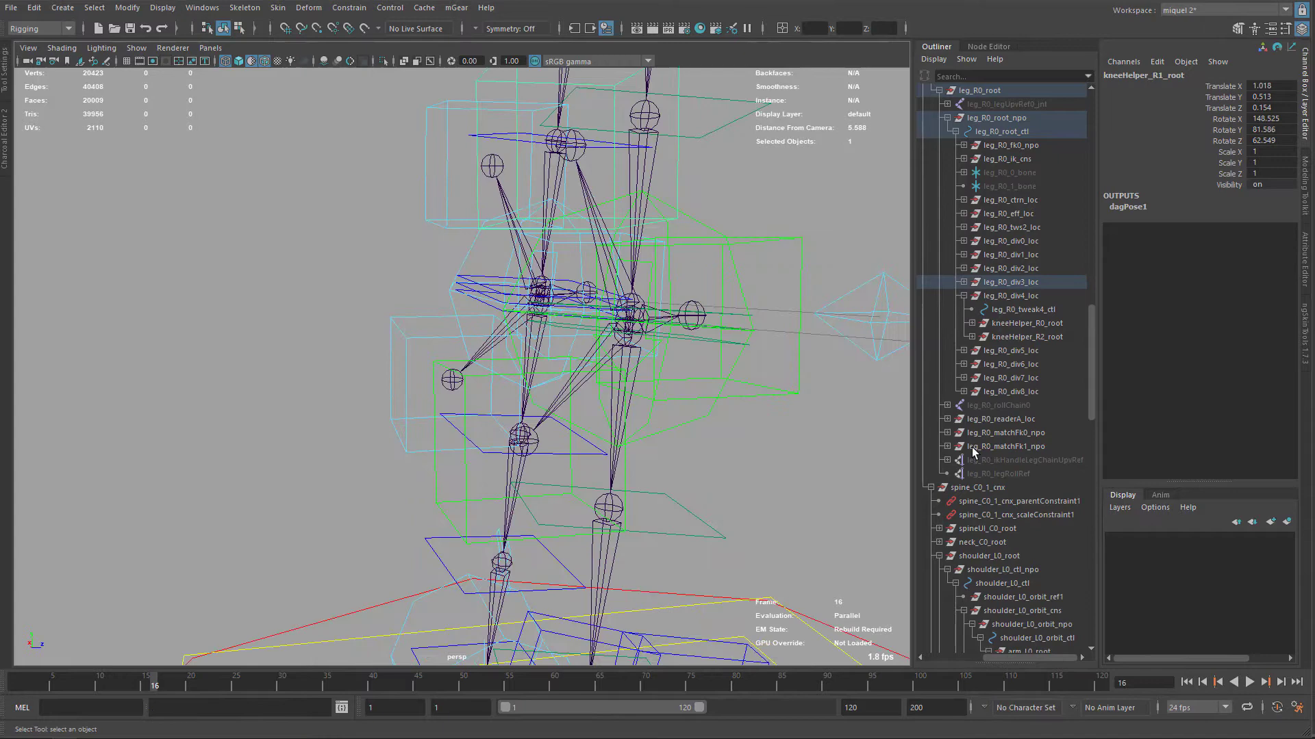
click(464, 492)
key(f)
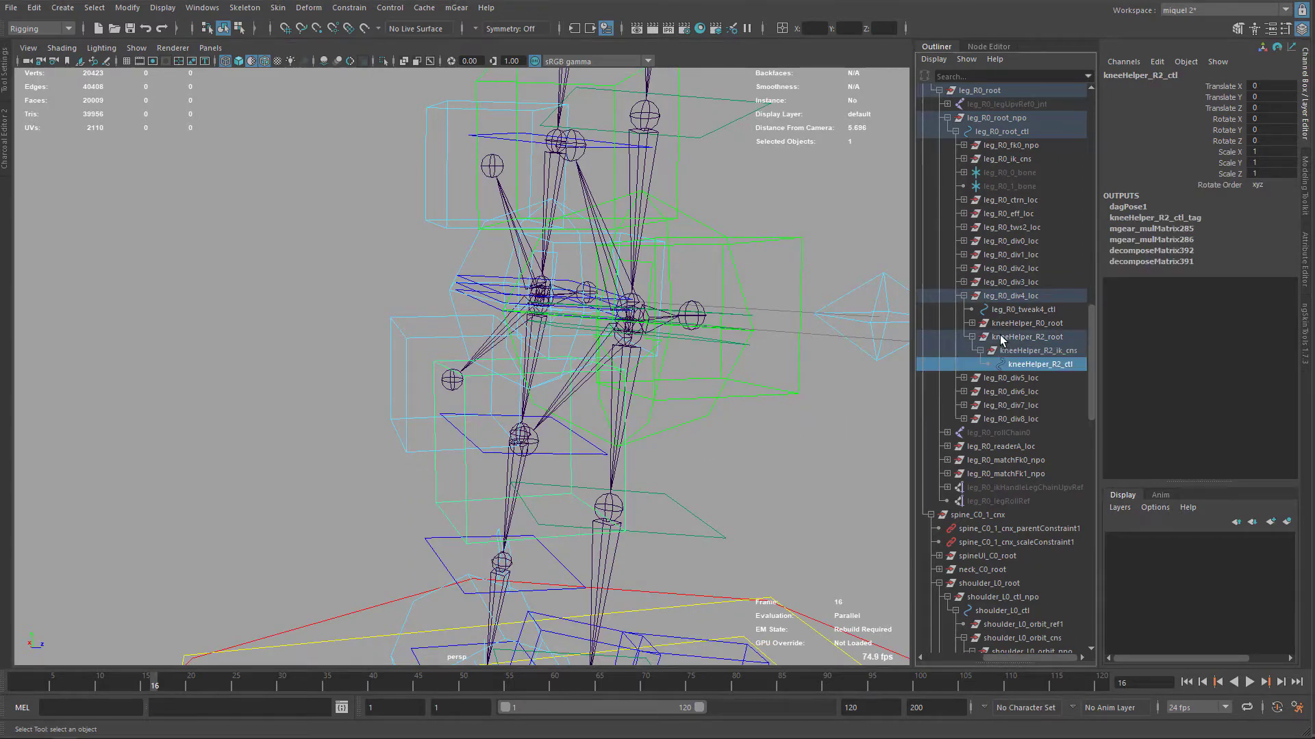
click(1026, 337)
alt+drag(602, 424, 595, 429)
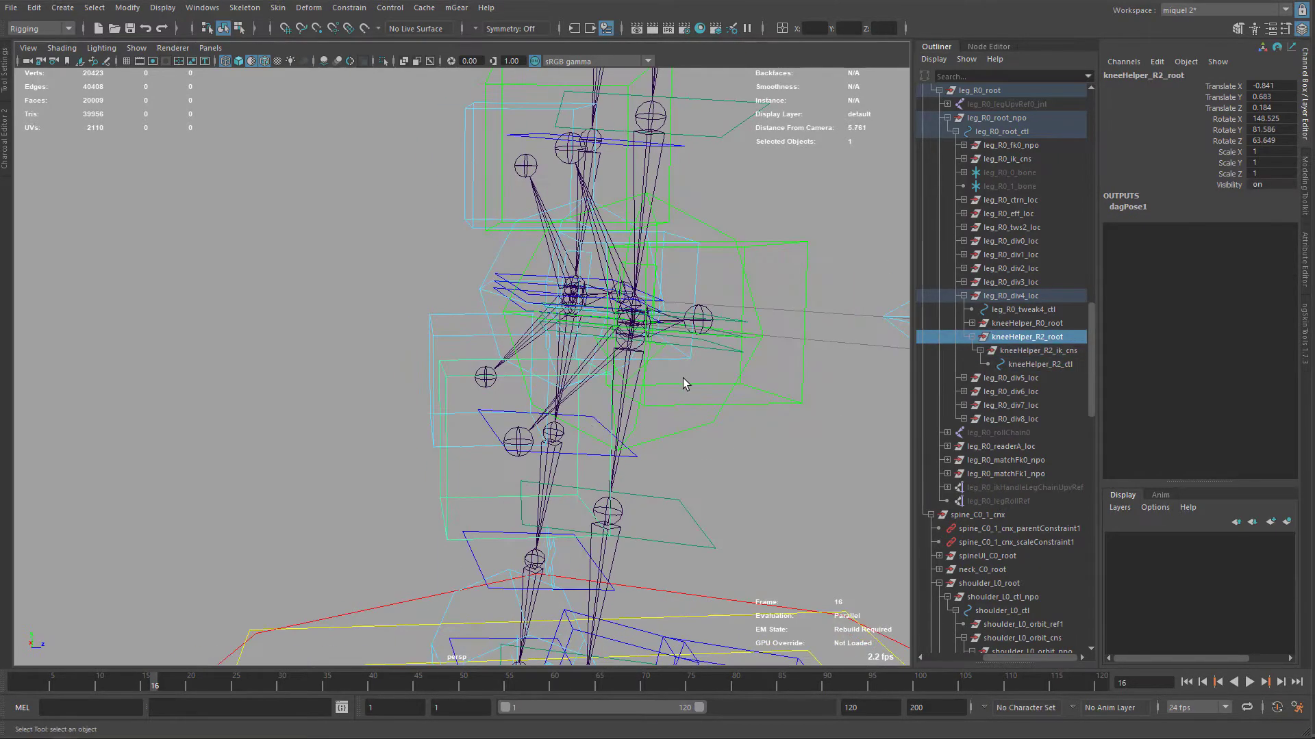
shift+click(719, 347)
key(p)
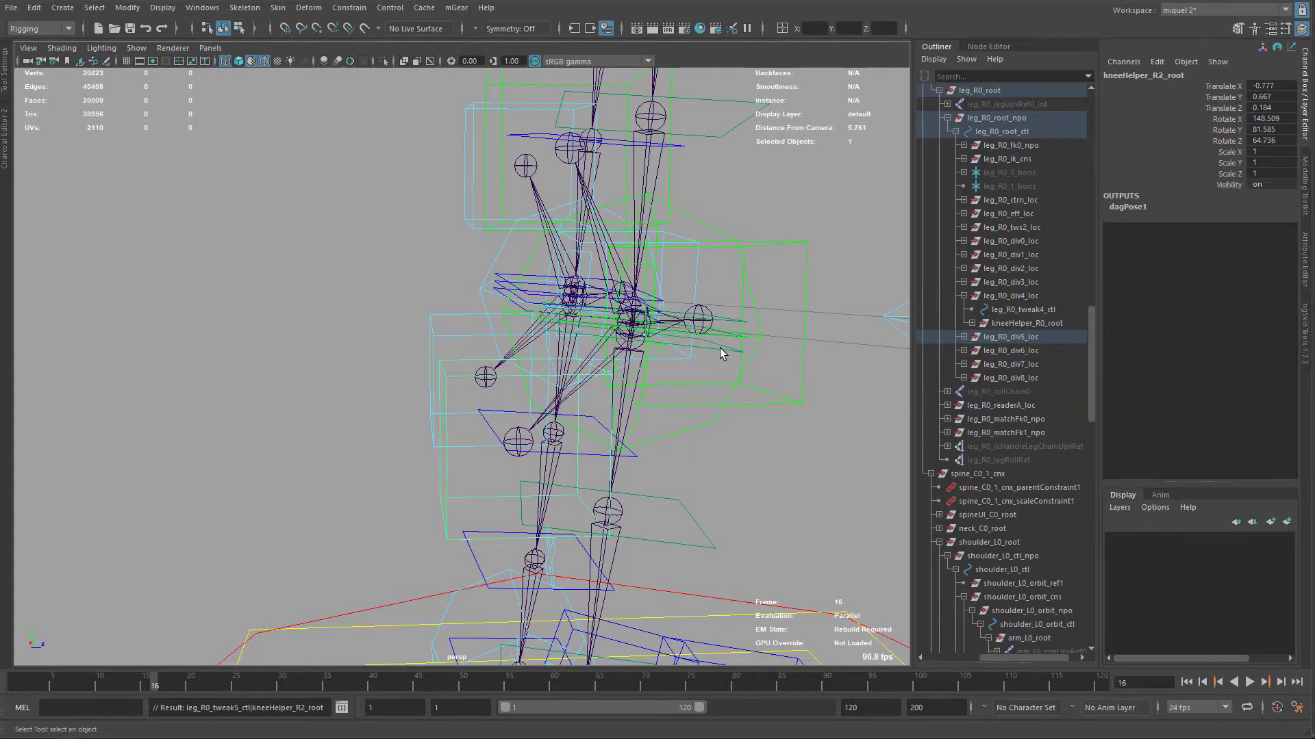
Try moving the left foot's leg_L0_ik_ctl to test the knee helpers, and undo the move.
alt+right_drag(721, 348, 678, 456)
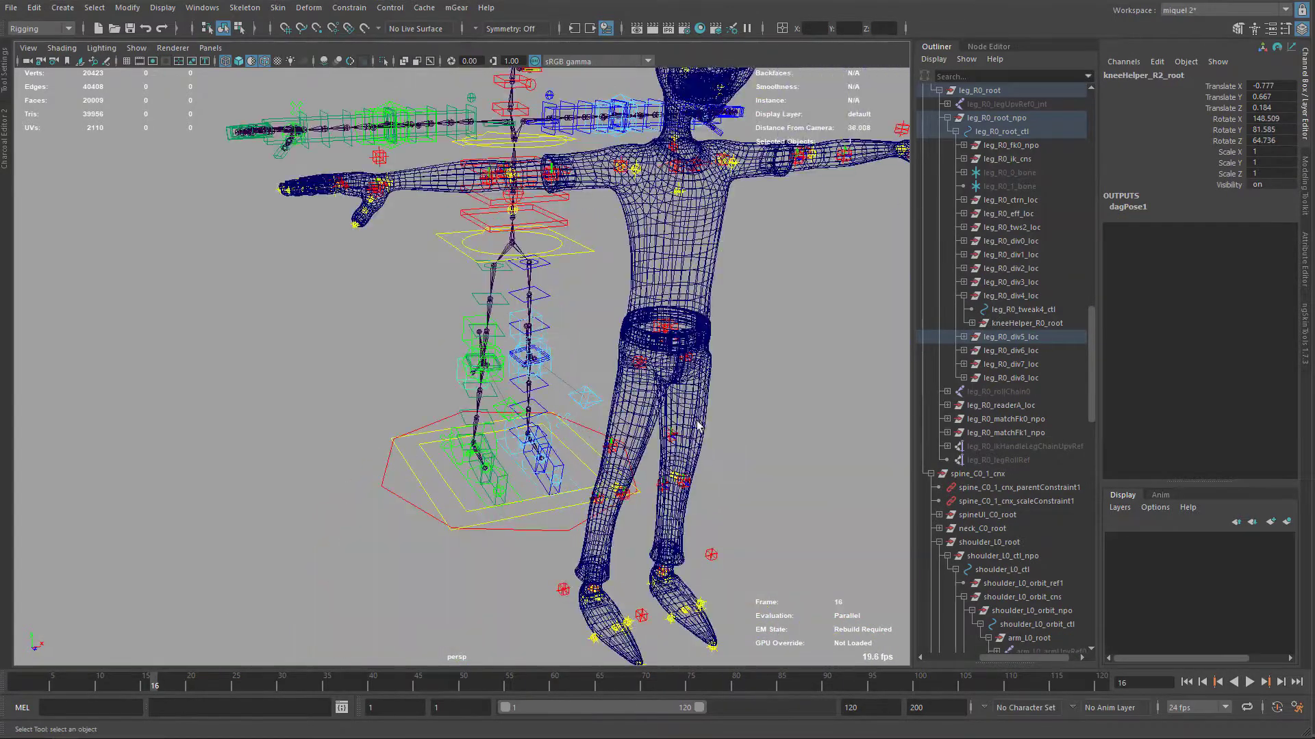
alt+right_drag(611, 425, 668, 431)
alt+drag(667, 432, 605, 495)
key(w)
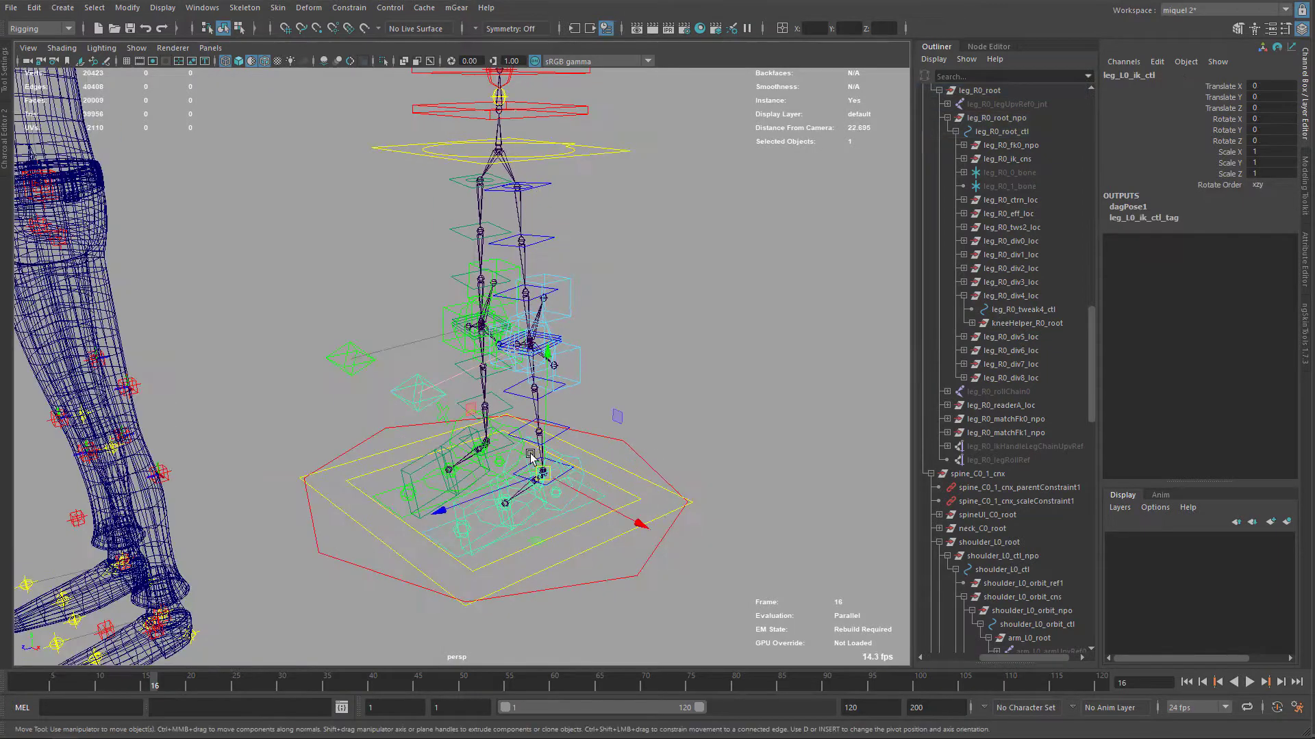
drag(538, 467, 560, 414)
key(ctrl+z)
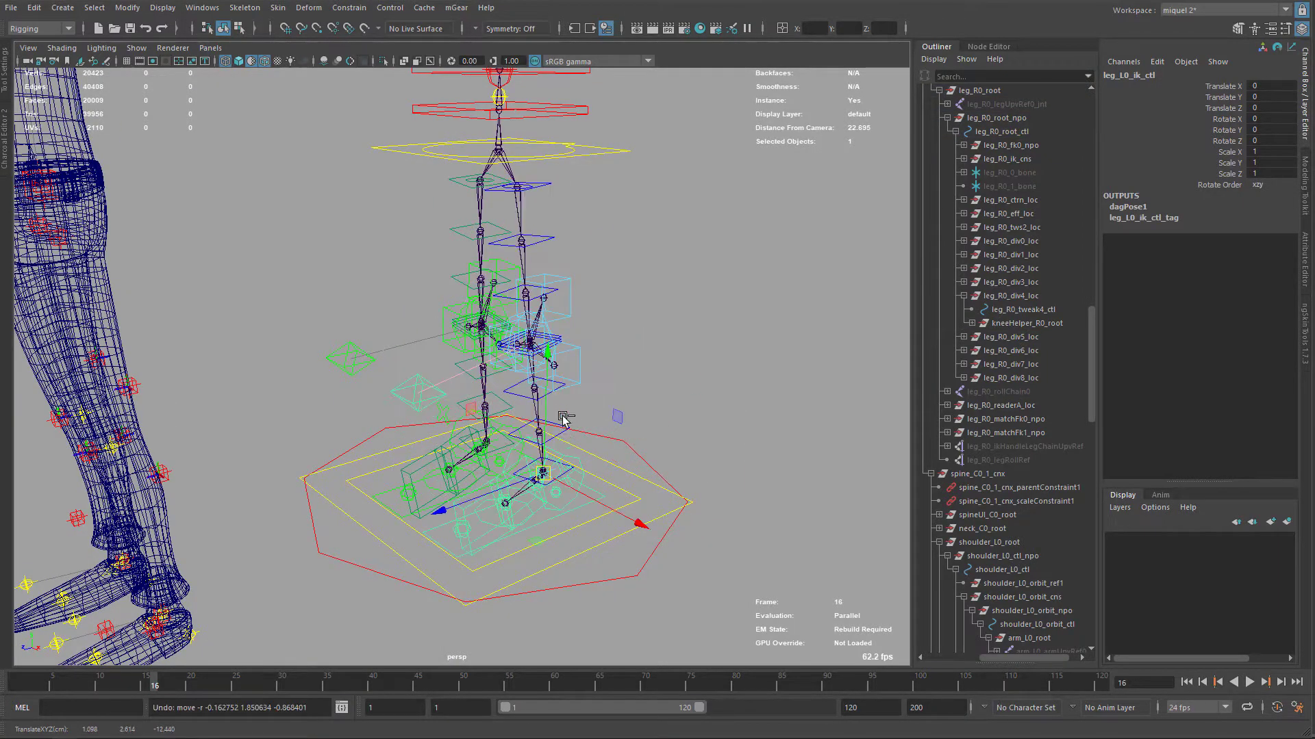
Set Tweak Vis to off on both leg UI controls to hide the legs' tweak controls.
alt+middle_drag(572, 472, 575, 463)
key(q)
click(573, 477)
alt+drag(458, 453, 450, 447)
shift+click(582, 493)
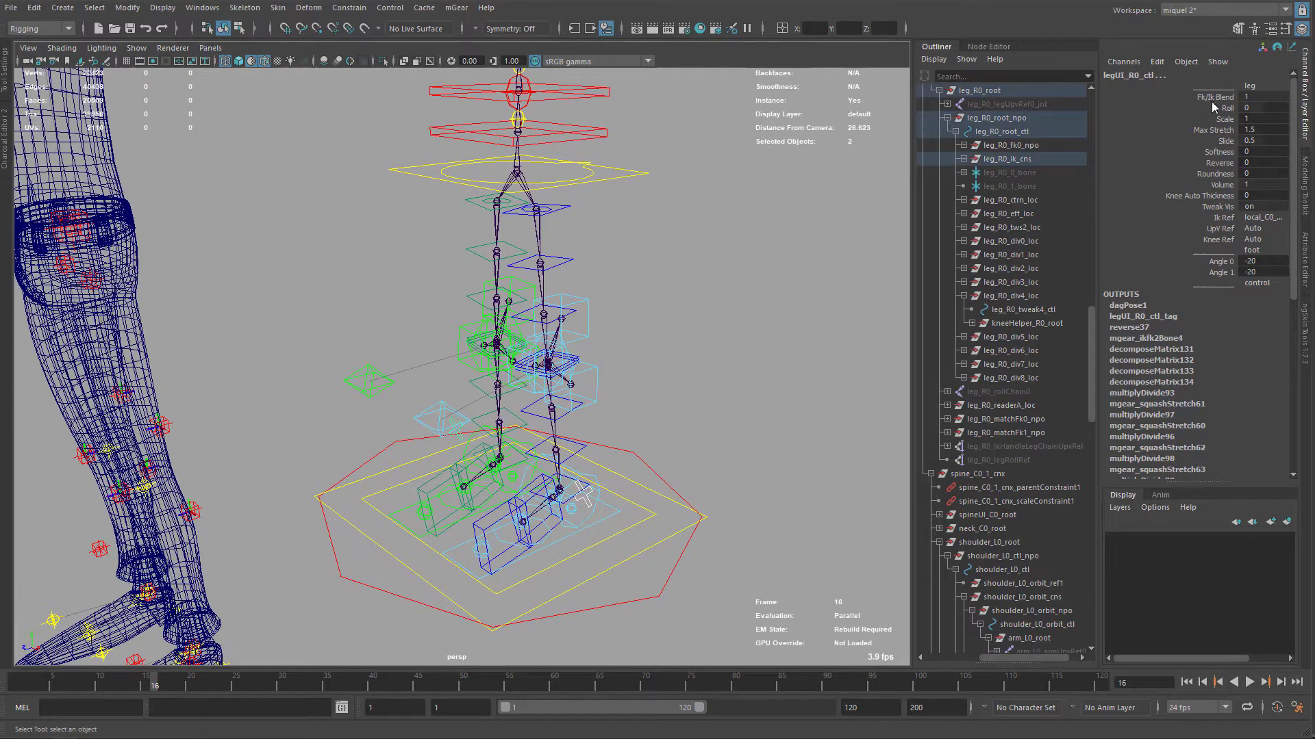
click(1215, 208)
middle_drag(740, 312, 703, 316)
Set Tweak Vis to off on armUI_L0_ctl and armUI_R0_ctl to hide the arms' tweak controls.
alt+drag(526, 426, 552, 416)
alt+right_drag(552, 416, 599, 419)
alt+middle_drag(600, 419, 438, 430)
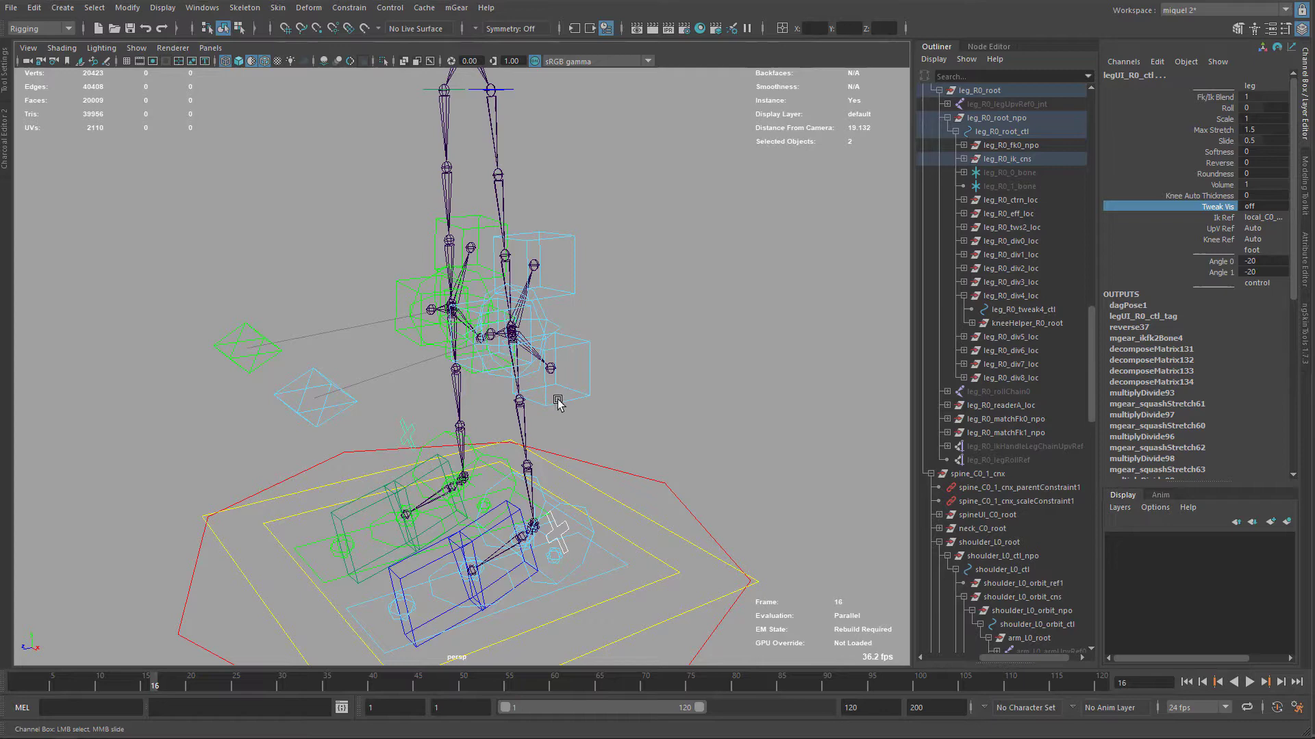
alt+middle_drag(560, 244, 527, 346)
alt+right_drag(528, 346, 482, 340)
alt+drag(483, 341, 554, 413)
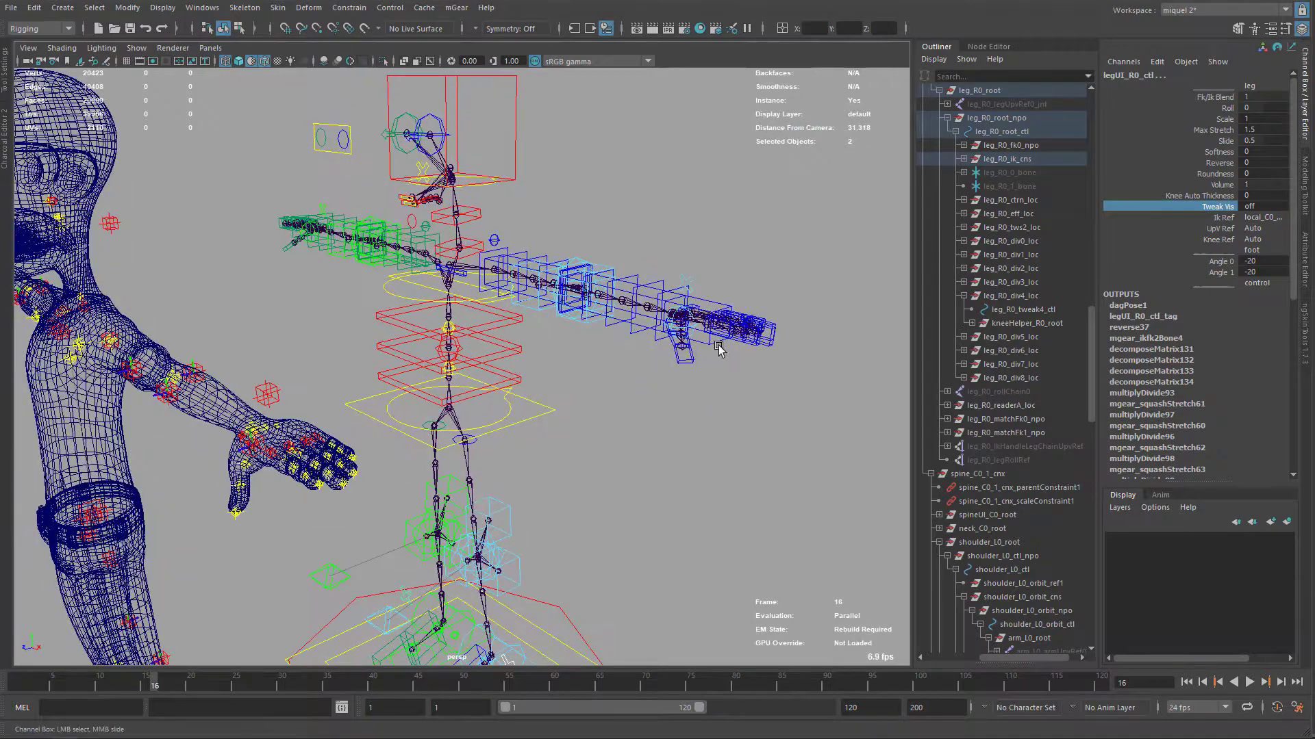
click(647, 297)
alt+drag(647, 296, 593, 295)
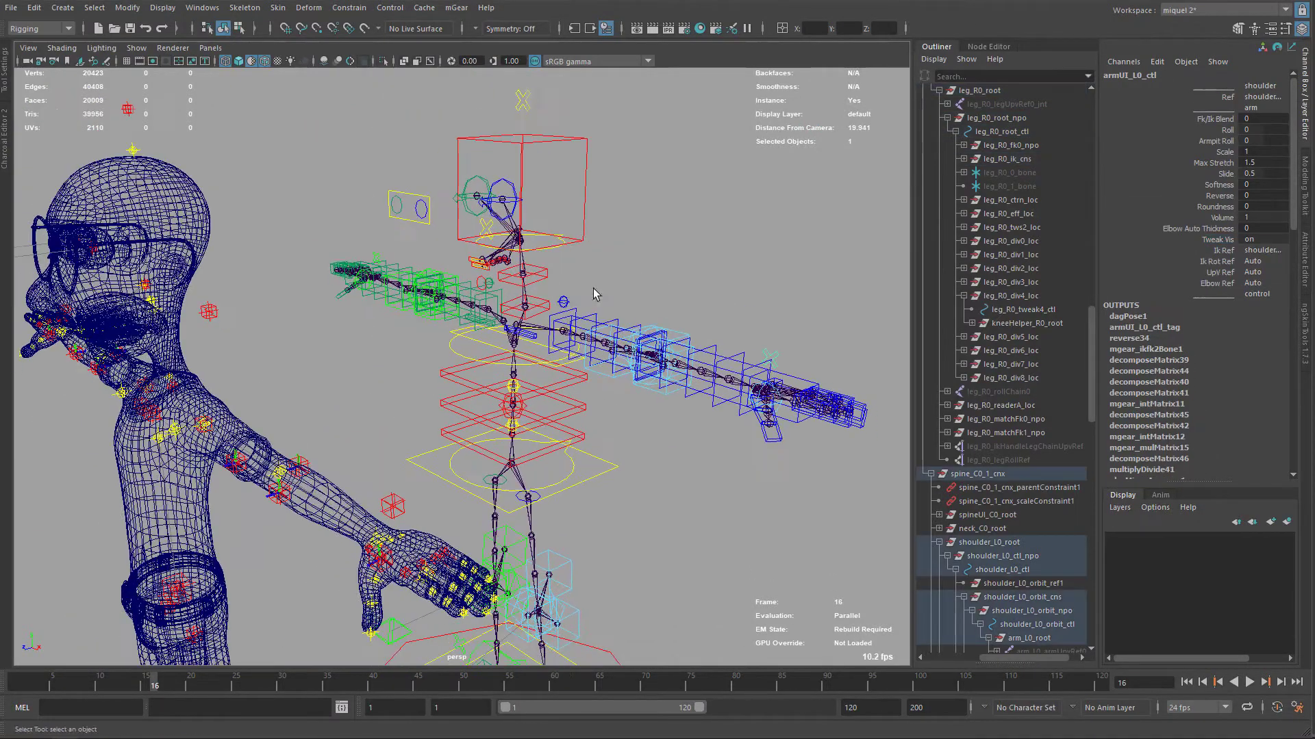
shift+click(375, 256)
click(1219, 240)
middle_drag(712, 354, 638, 385)
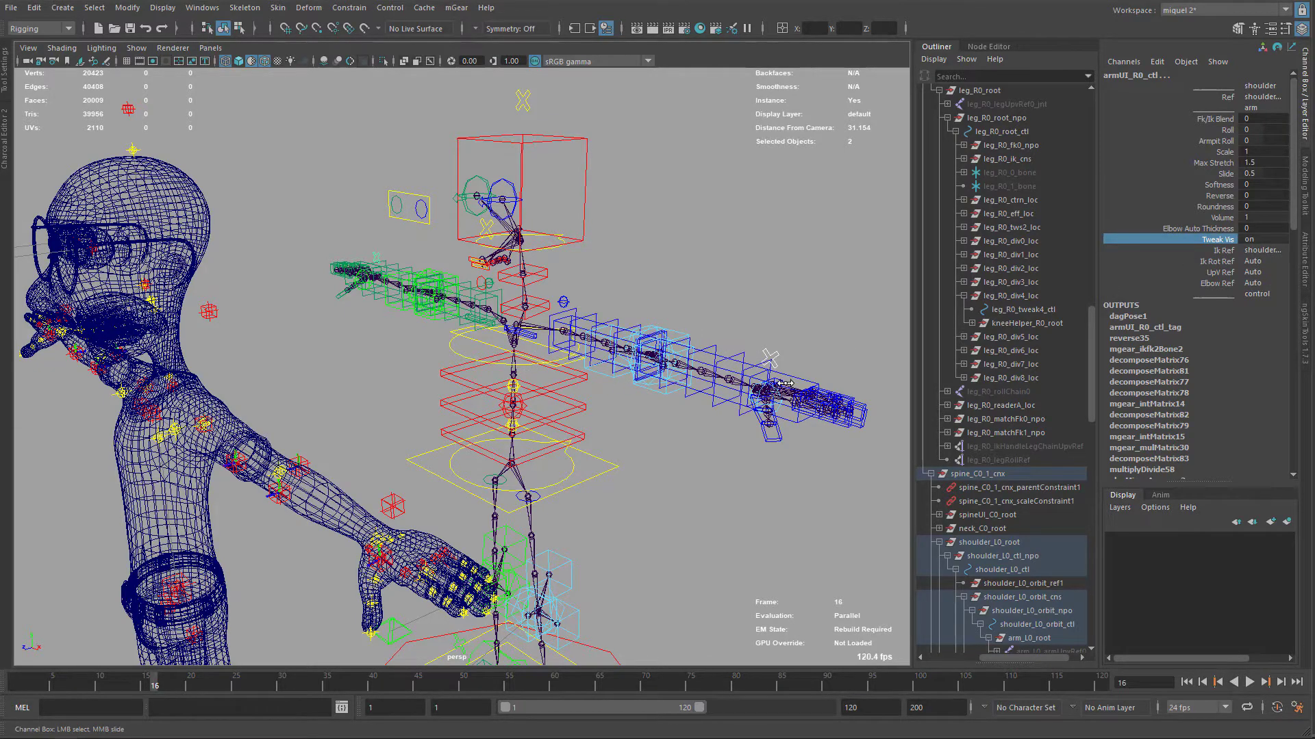
Examine the rig's arm, leg and support controls beside the character mesh in shaded and wireframe display.
mouse_move(569, 372)
alt+mouse_down()
mouse_move(721, 446)
mouse_move(653, 409)
mouse_move(643, 431)
alt+mouse_up()
click(626, 426)
key(5)
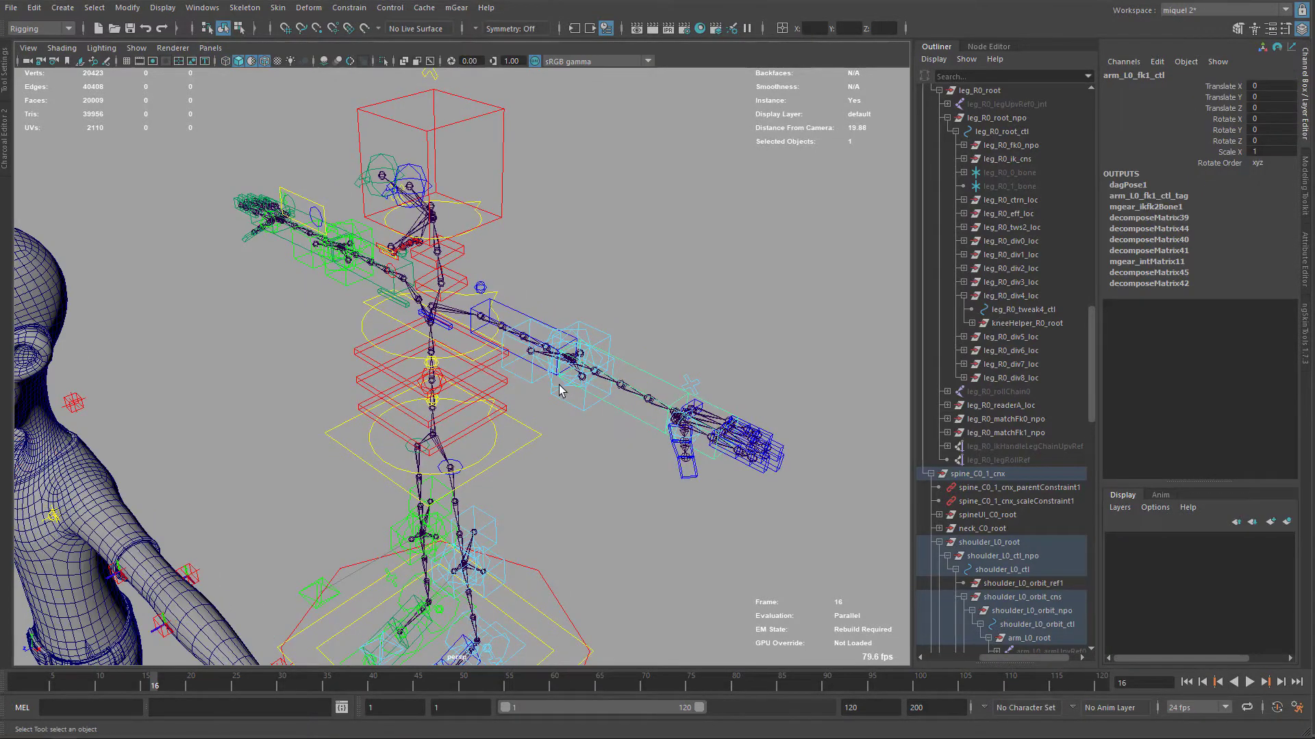
alt+drag(560, 391, 595, 452)
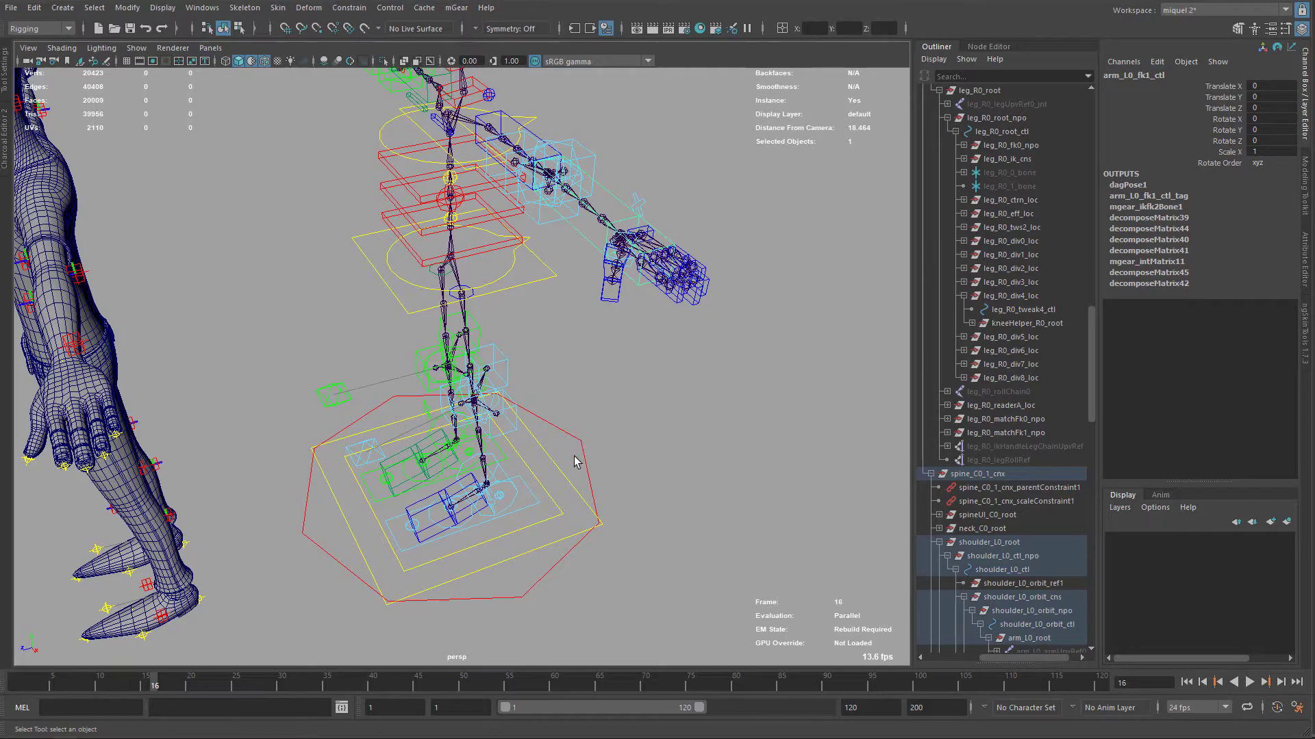
alt+drag(501, 381, 554, 442)
key(4)
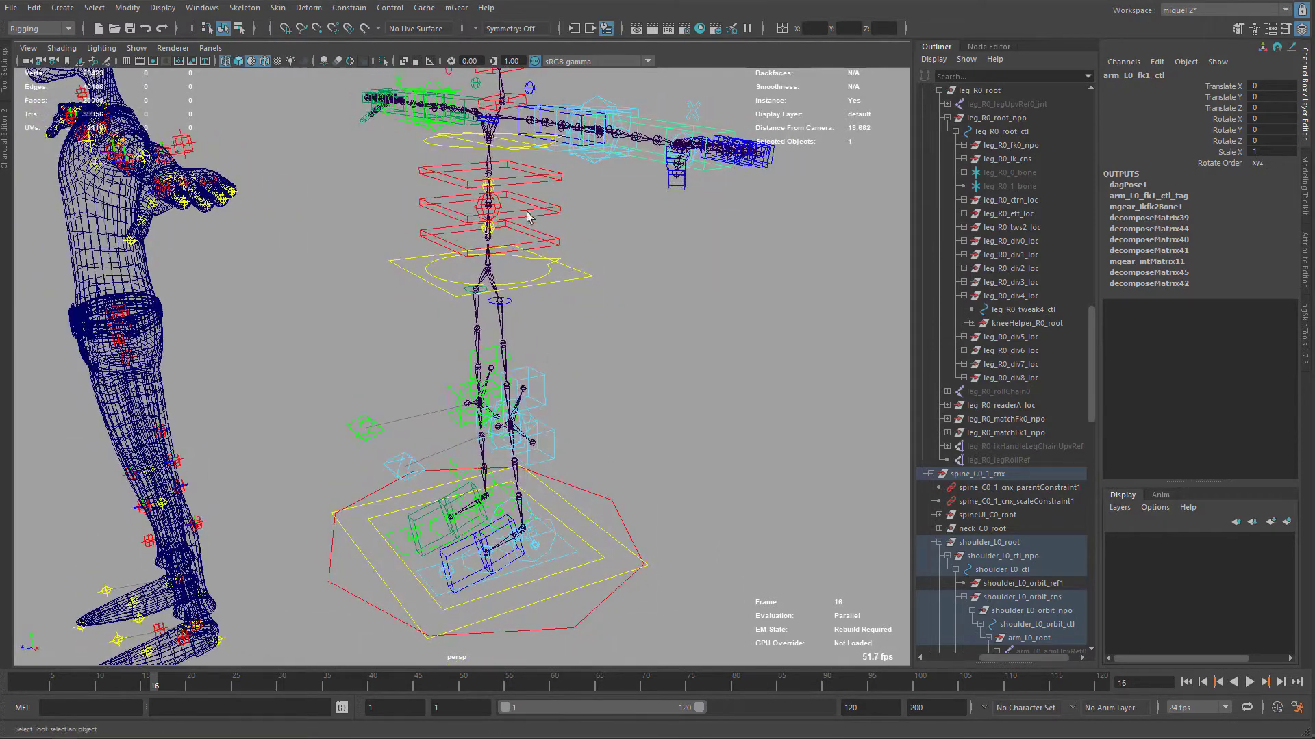
alt+drag(528, 215, 536, 319)
key(5)
alt+middle_drag(586, 386, 585, 321)
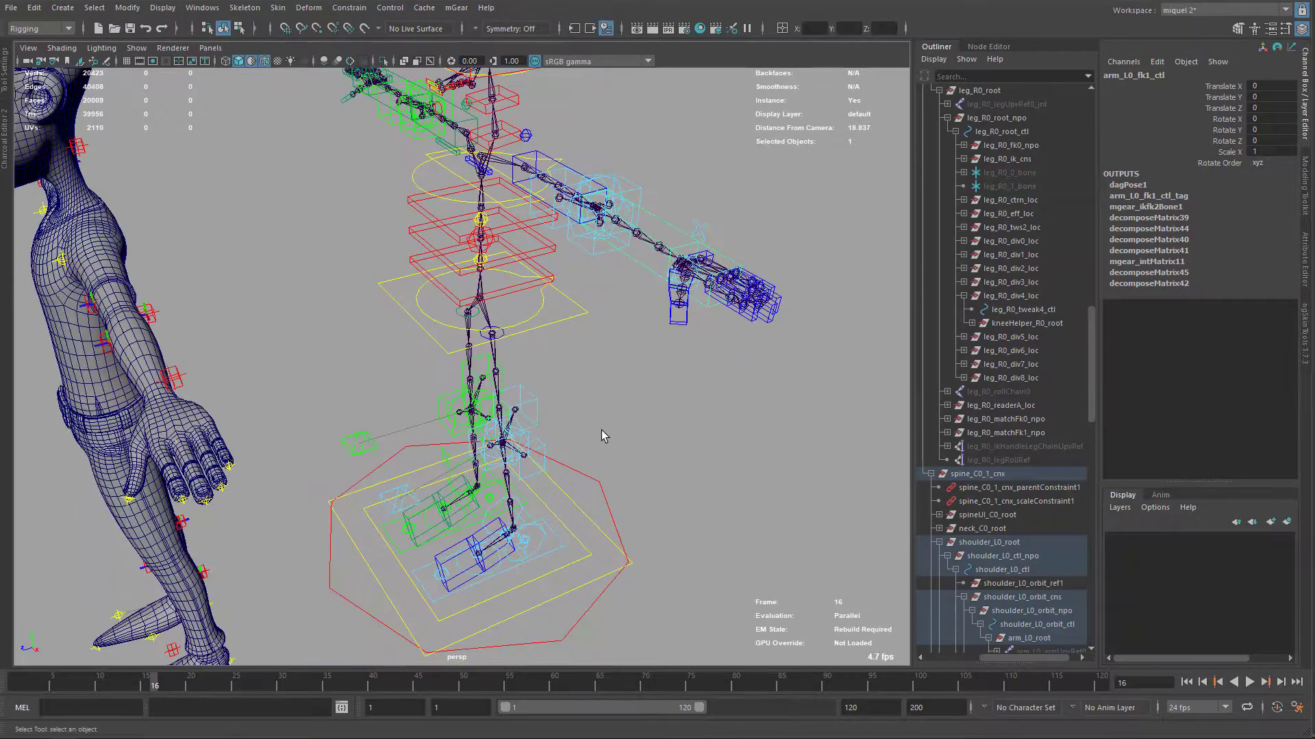
key(a)
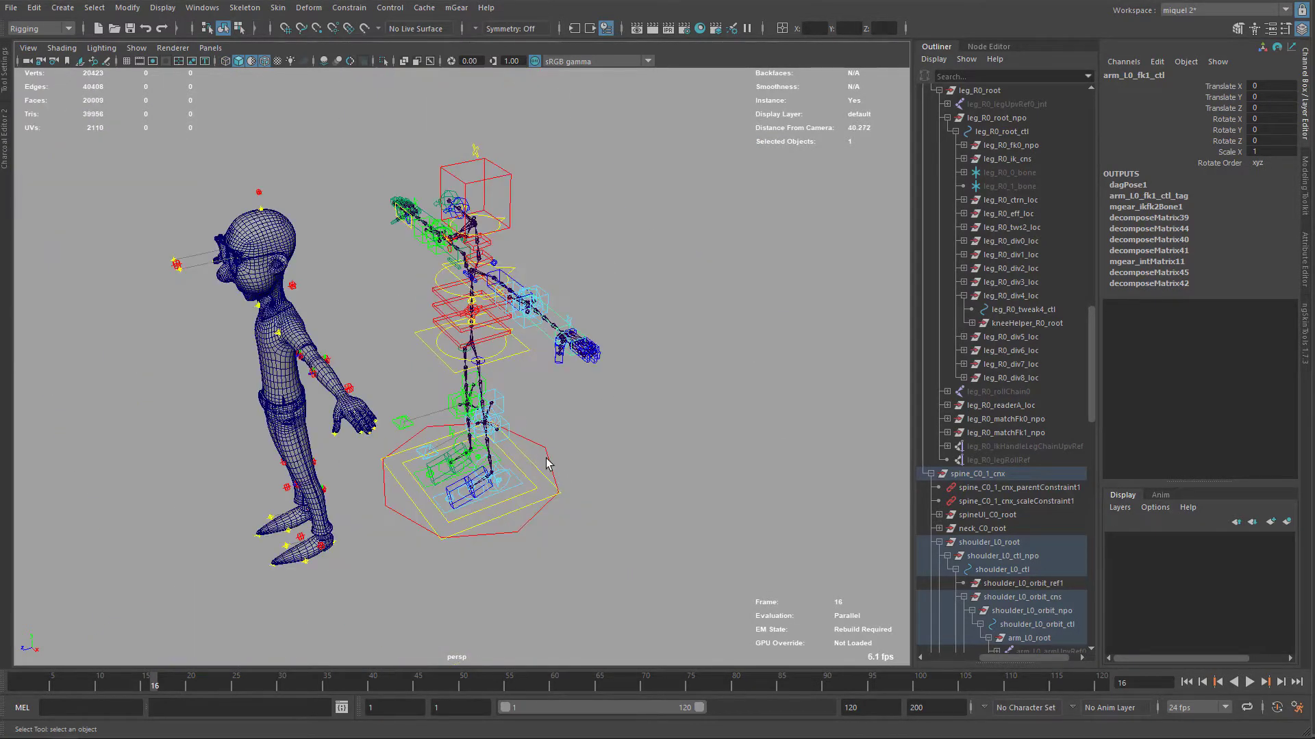
Return world_ctl to zero translation so the rig lines up with the character mesh.
click(557, 453)
key(ctrl+z)
alt+drag(331, 404, 651, 384)
alt+middle_drag(712, 360, 567, 376)
alt+drag(534, 418, 617, 414)
alt+middle_drag(578, 341, 579, 358)
alt+right_drag(578, 357, 623, 373)
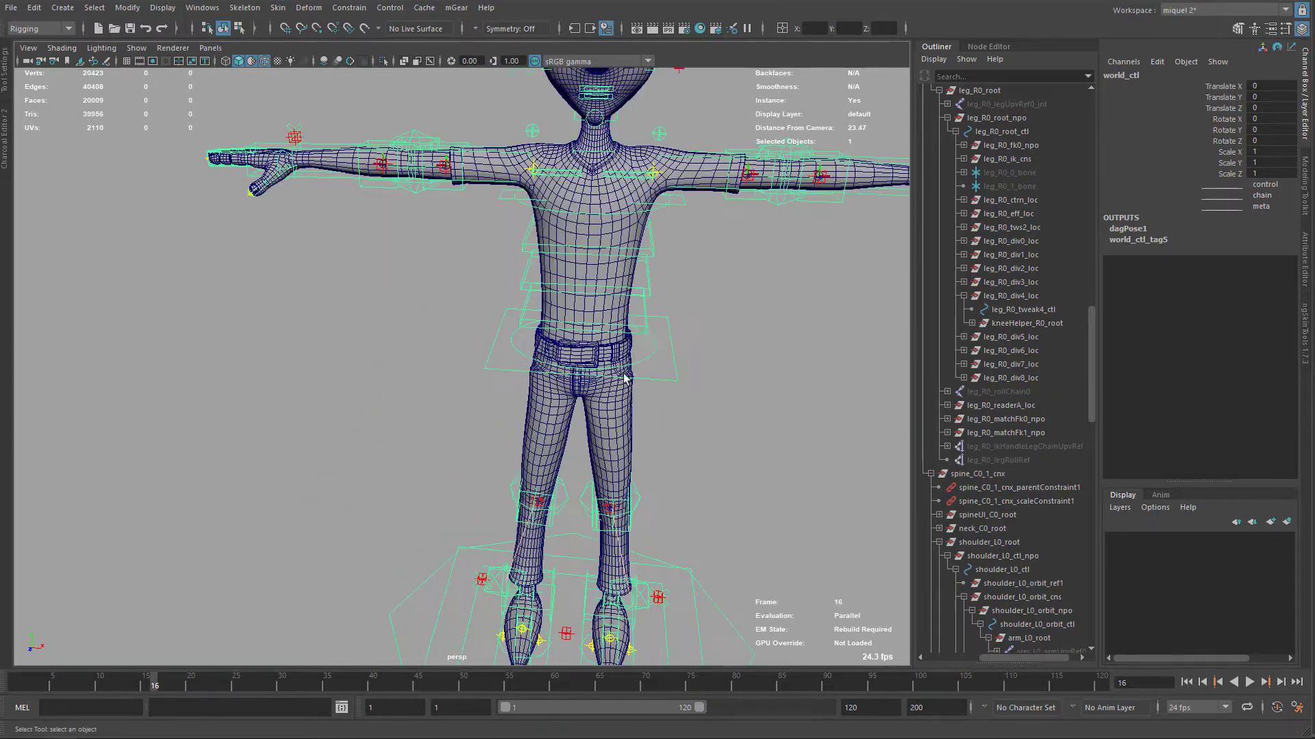
alt+middle_drag(574, 322, 452, 346)
alt+middle_drag(543, 353, 614, 377)
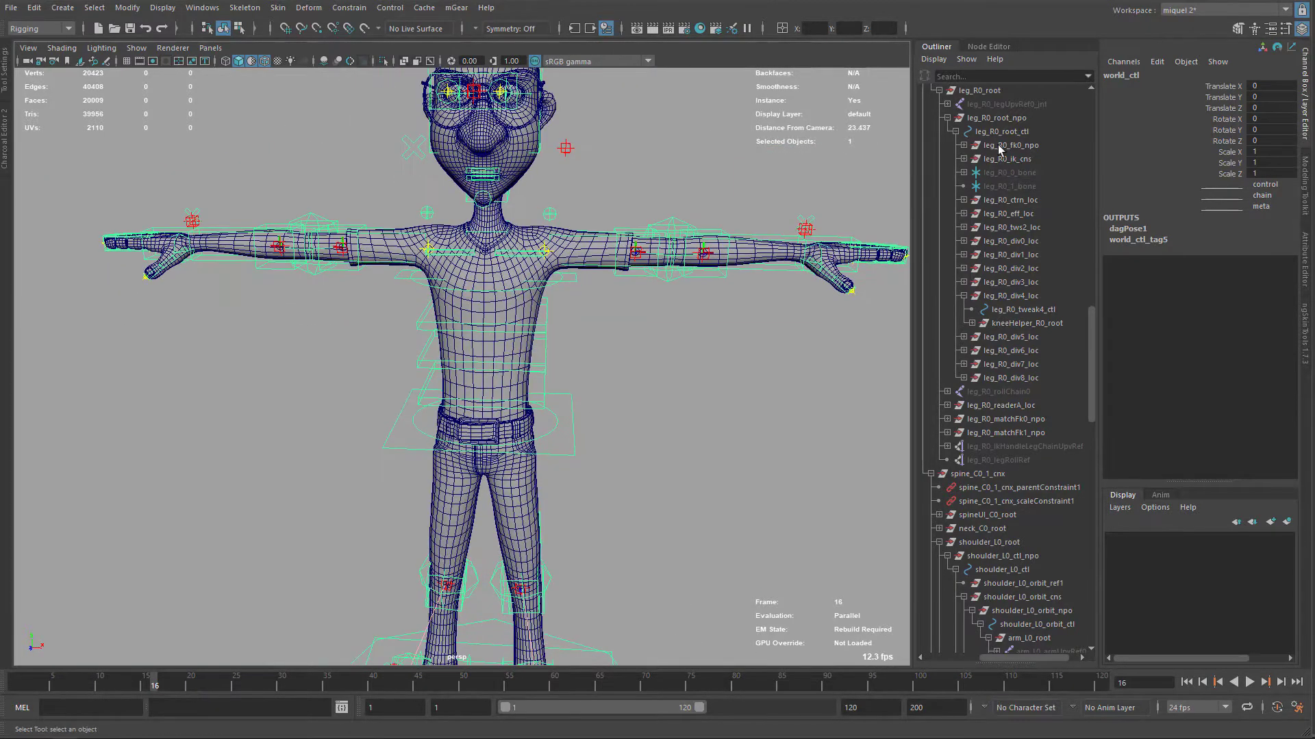
Collapse the rig hierarchy in the Outliner and hide the guide group.
key(f)
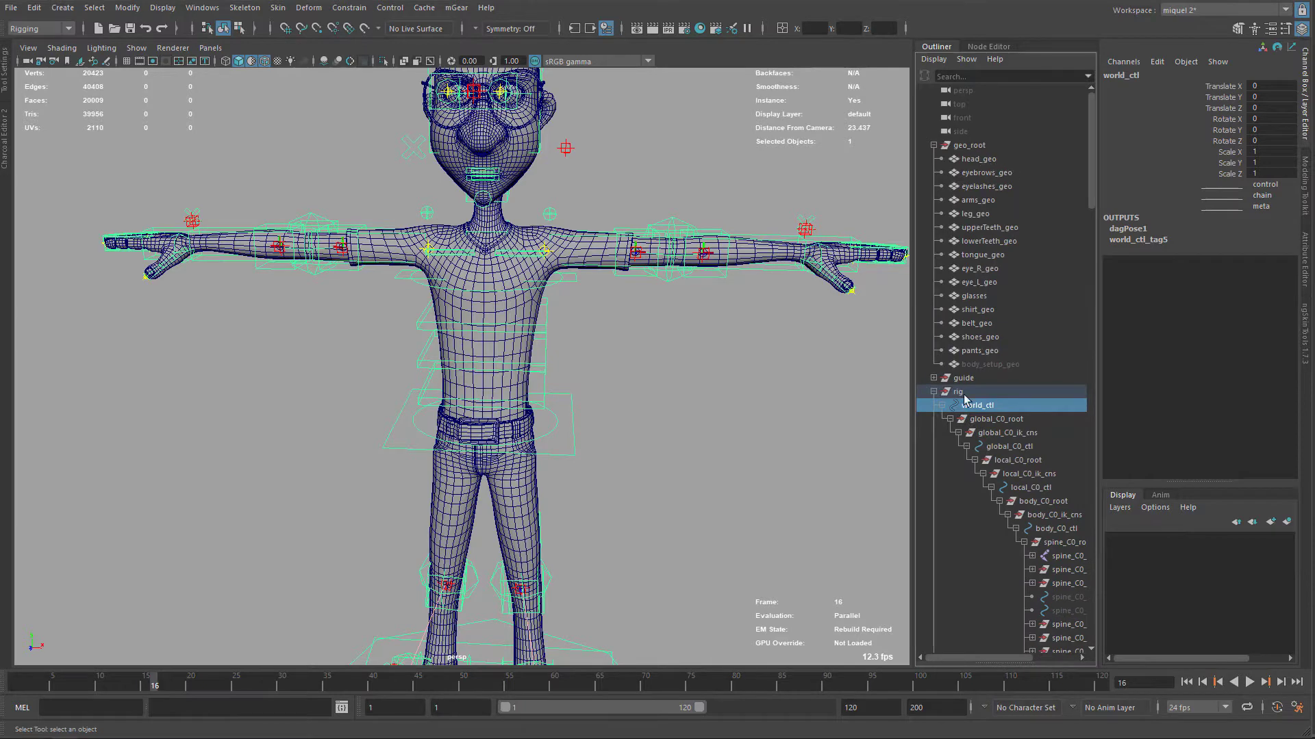
click(957, 392)
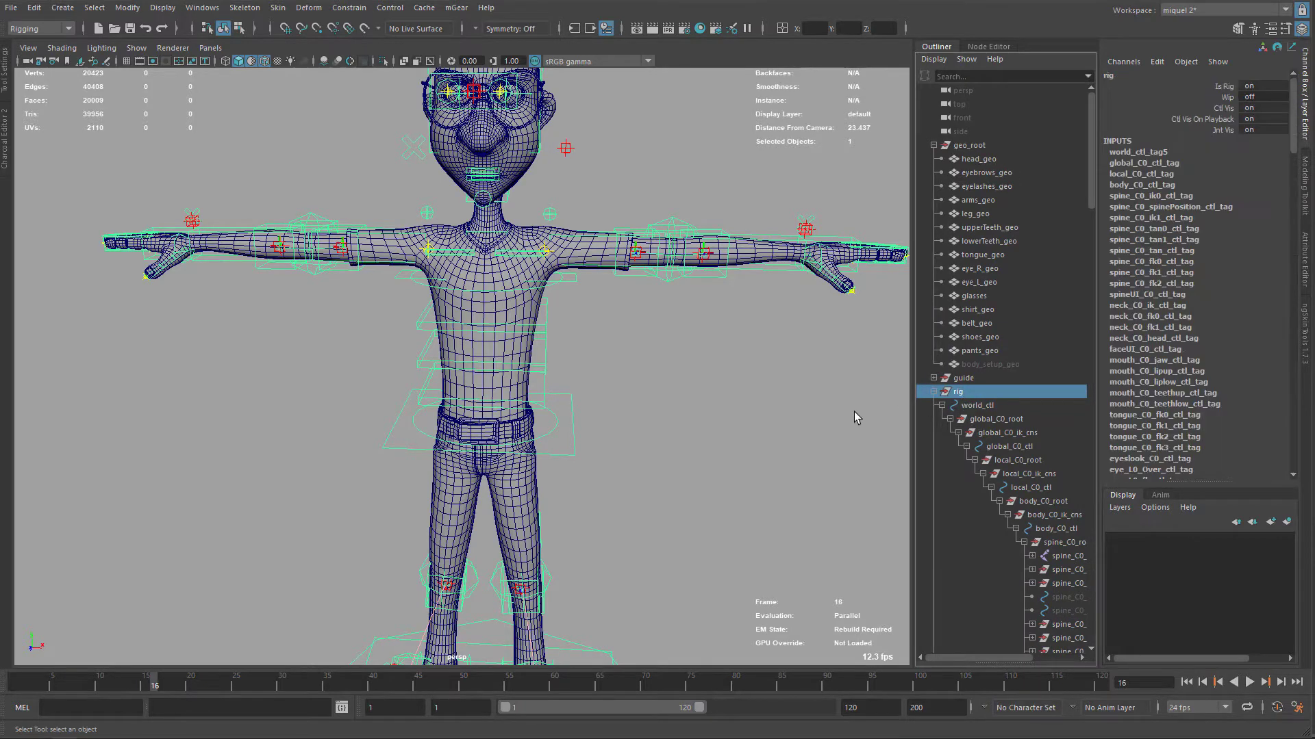
click(936, 393)
alt+middle_drag(650, 293, 617, 312)
click(964, 146)
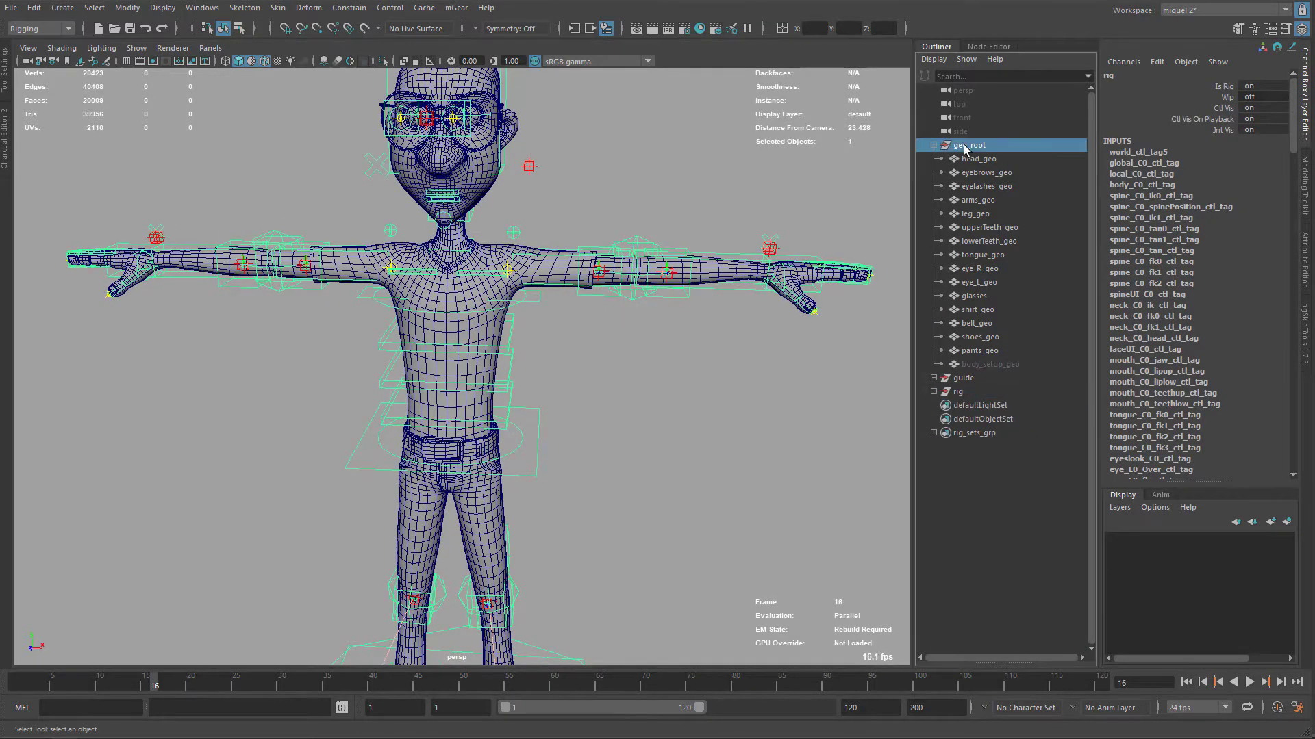
click(963, 377)
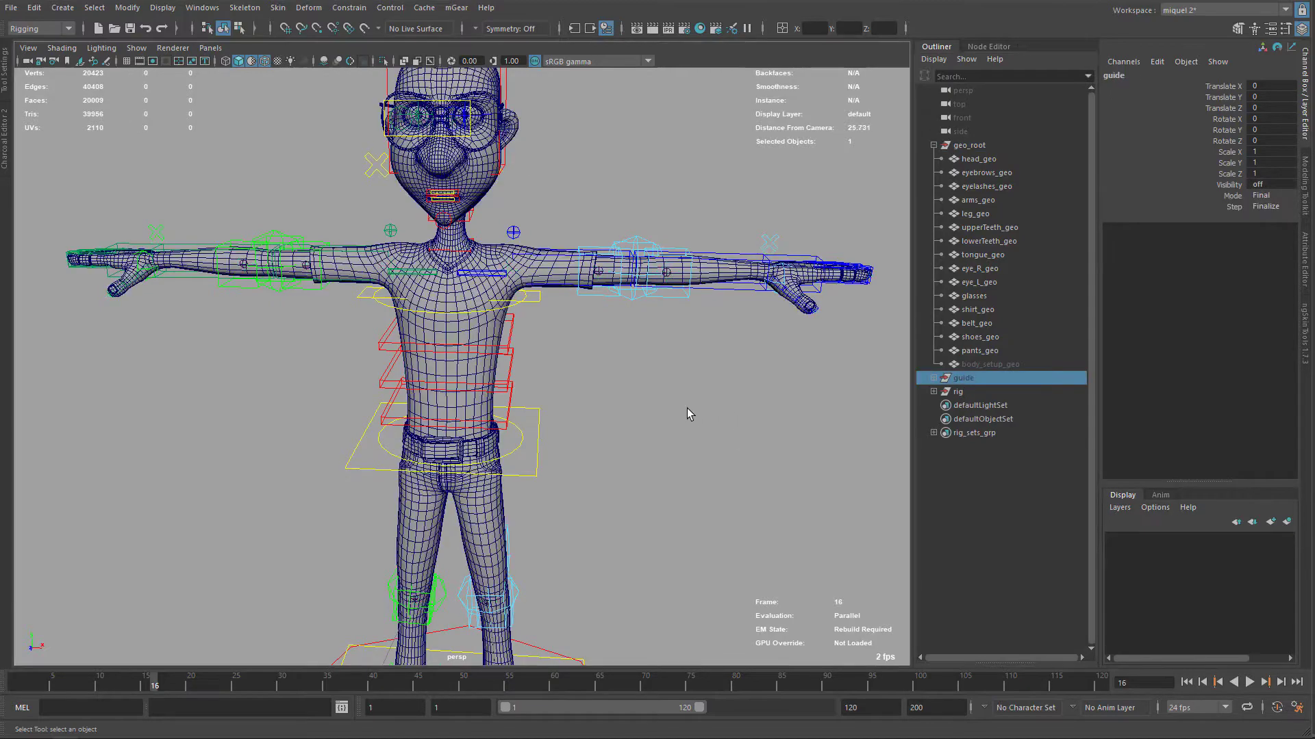
Show the character in wireframe and detach mGear's Gimmick Joints commands into a floating window.
scroll(687, 408, down, 5)
scroll(613, 370, up, 5)
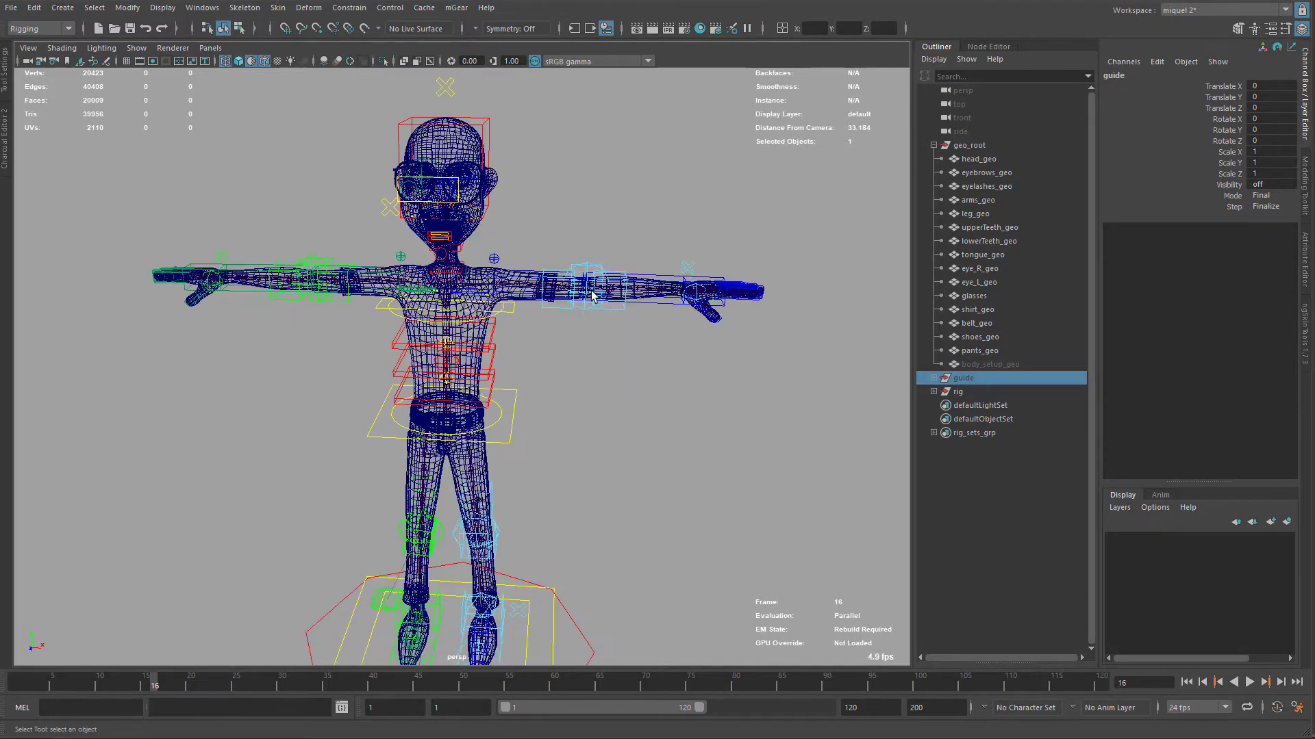
scroll(577, 352, down, 3)
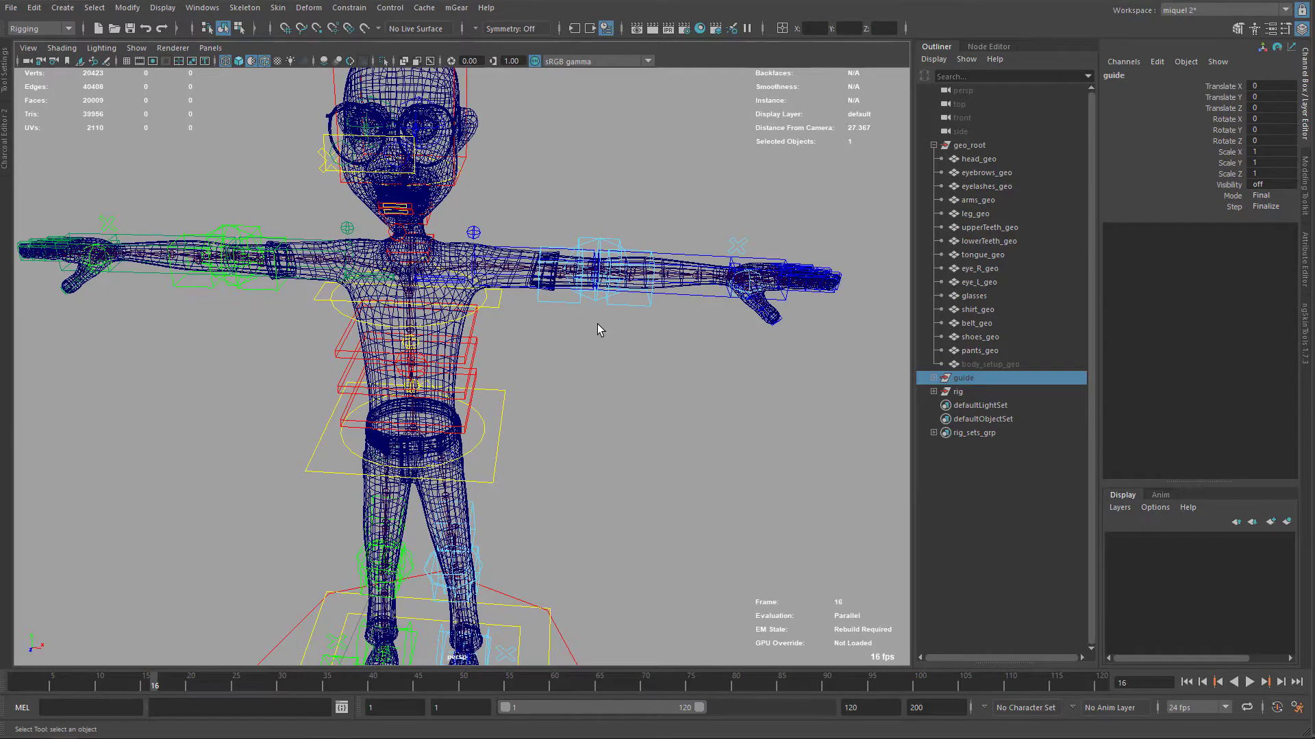
click(451, 10)
mouse_move(482, 69)
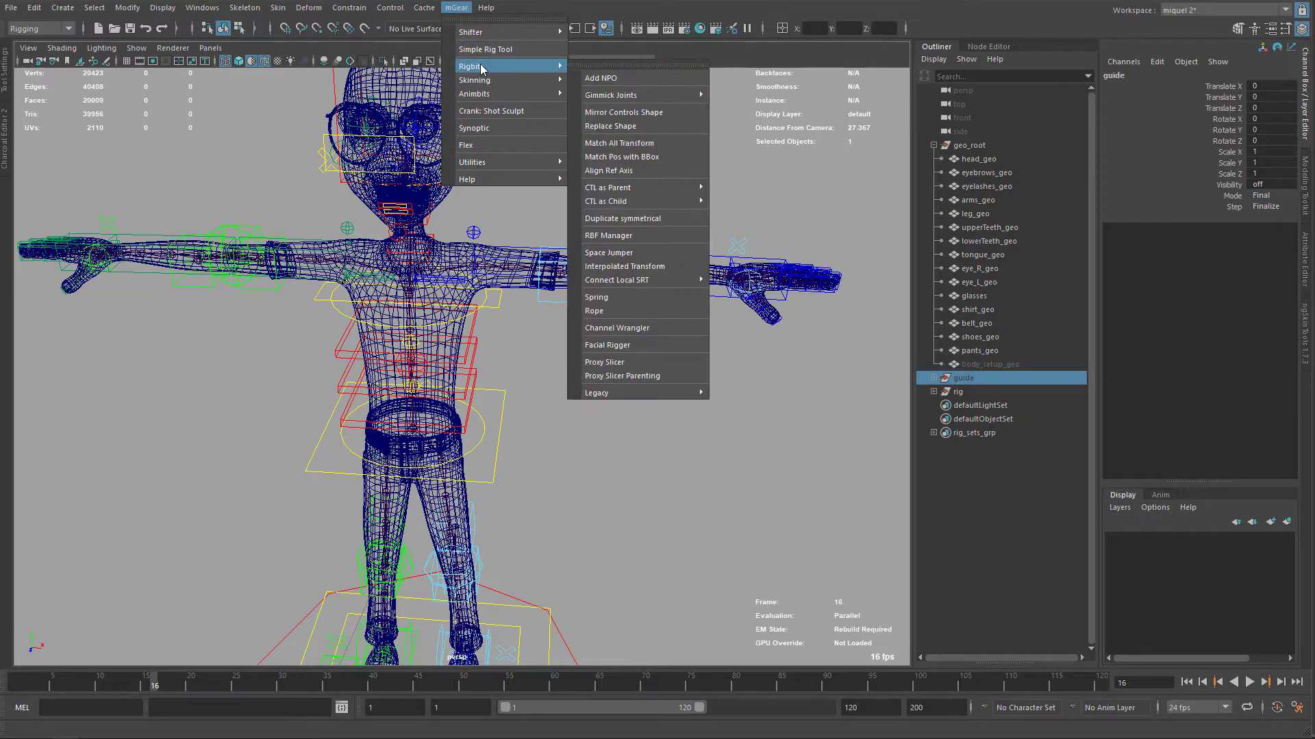
mouse_move(625, 96)
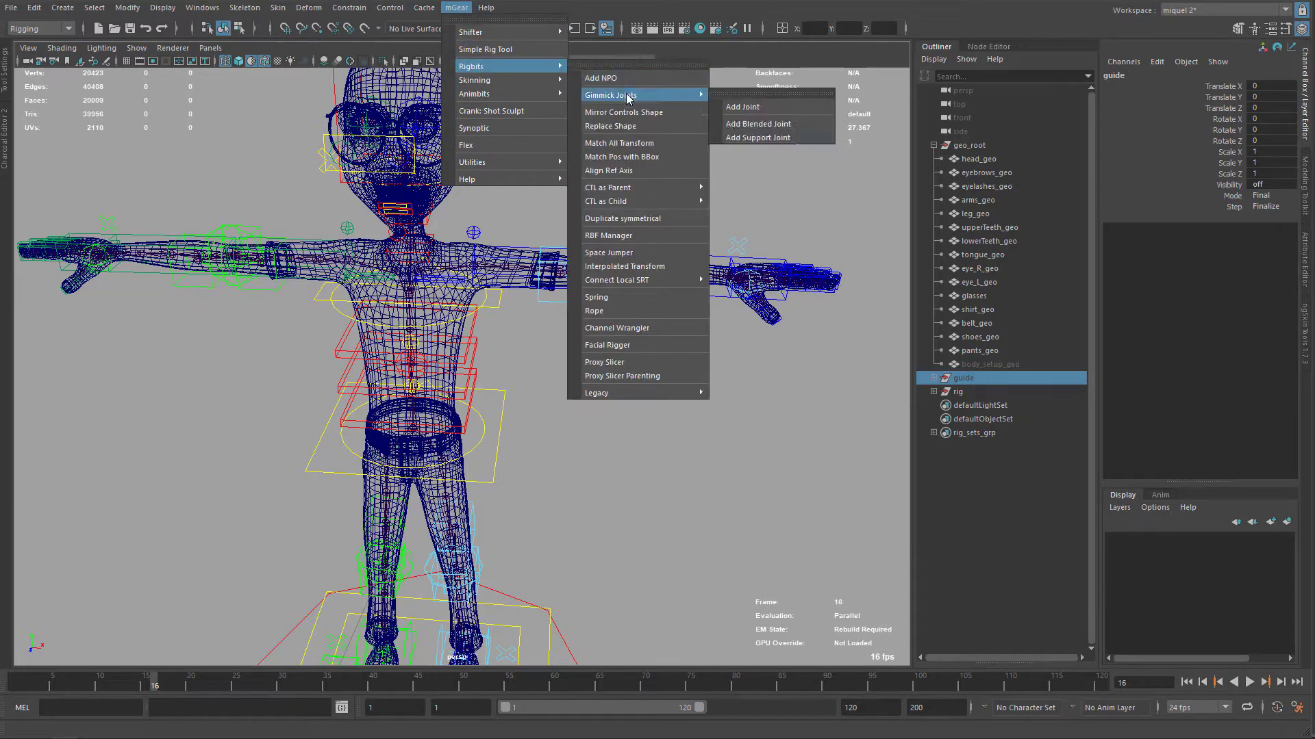
click(741, 95)
drag(756, 93, 631, 100)
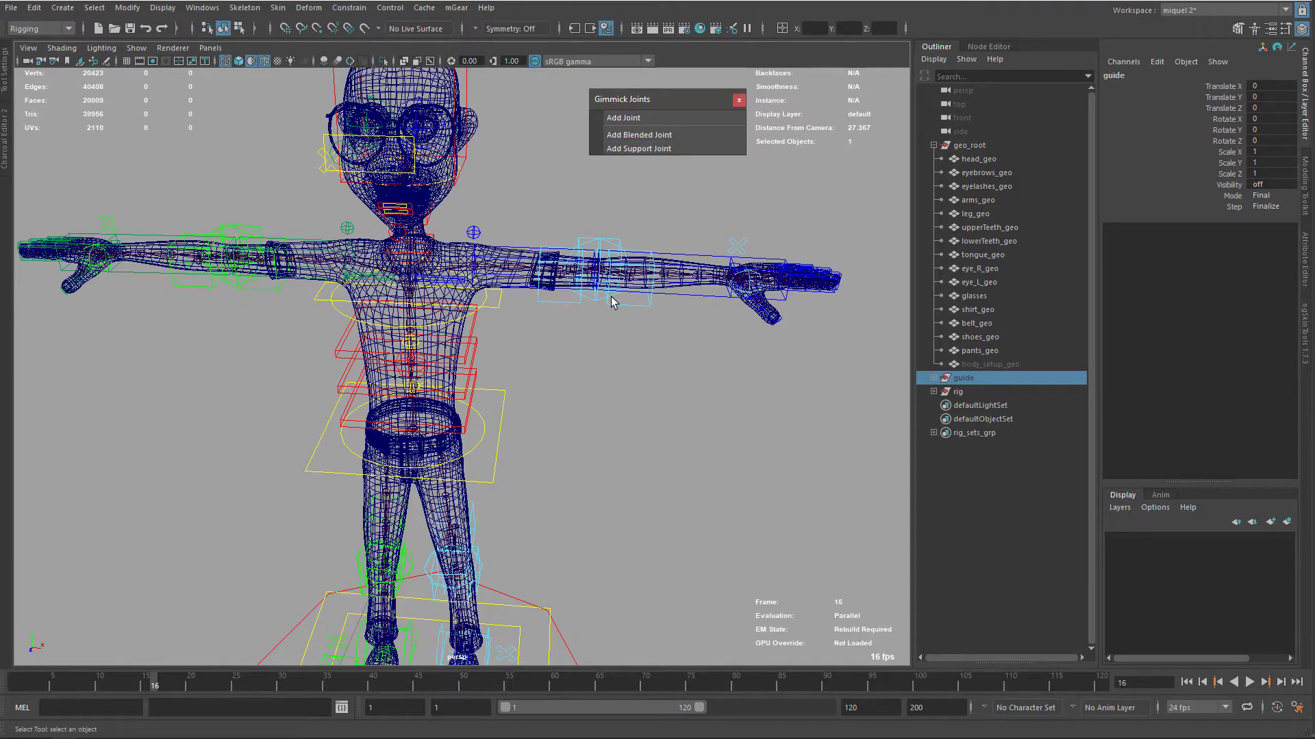
Hide the character mesh in the viewport and add a blended joint to leg_L0_0_jnt at the left hip.
alt+drag(611, 297, 476, 294)
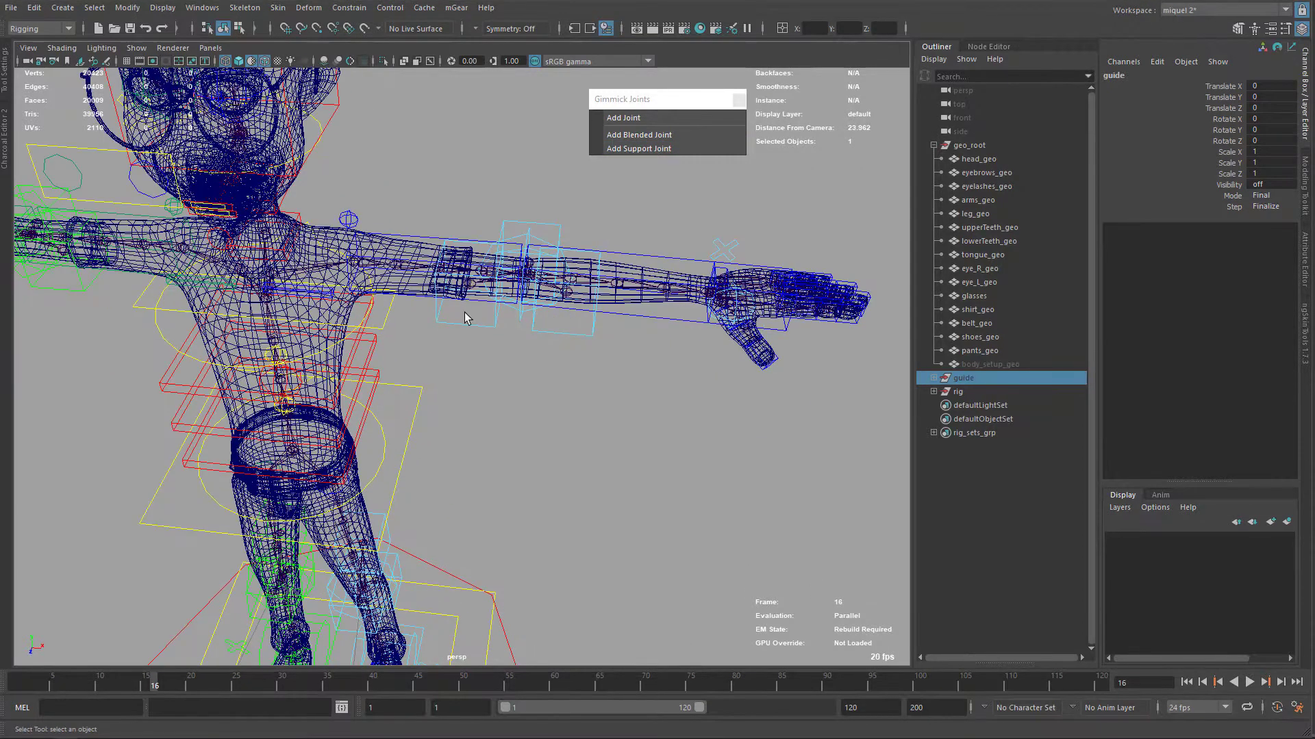
alt+middle_drag(397, 457, 483, 415)
alt+right_drag(464, 467, 499, 505)
alt+middle_drag(499, 505, 419, 361)
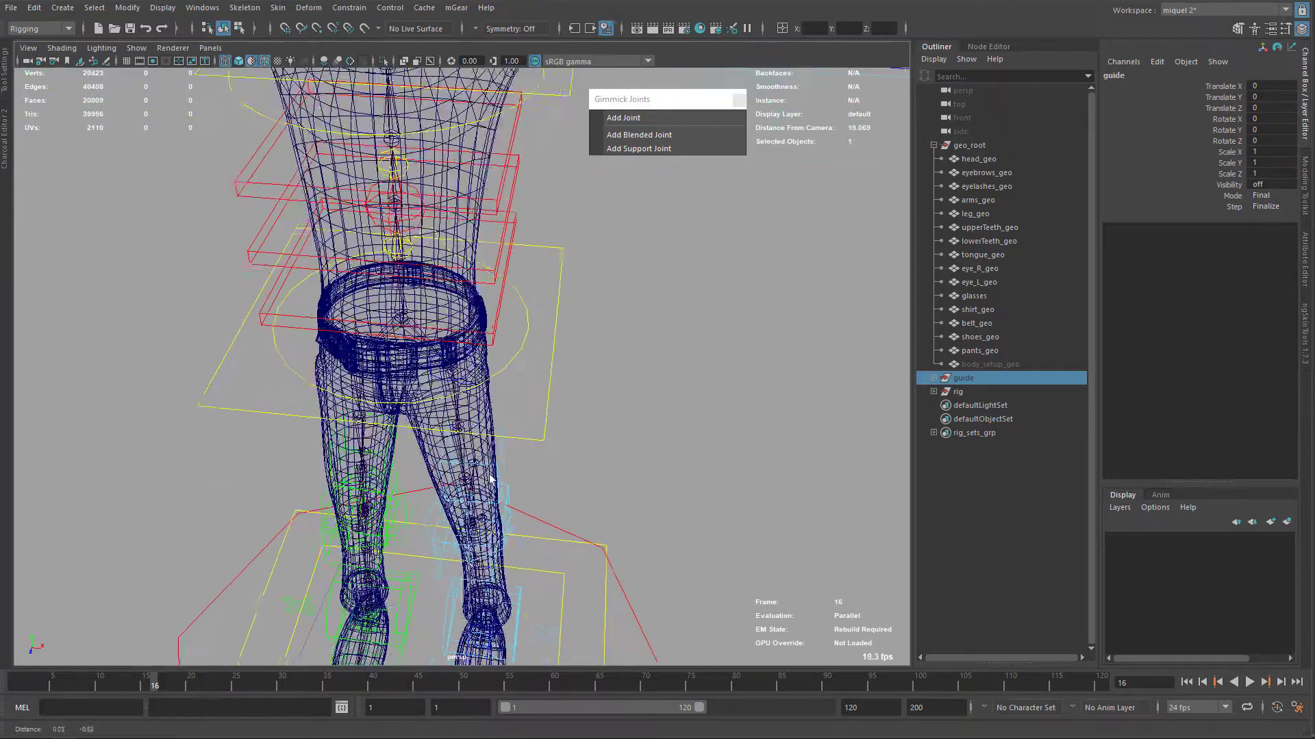
key(alt+1)
alt+right_drag(405, 212, 502, 309)
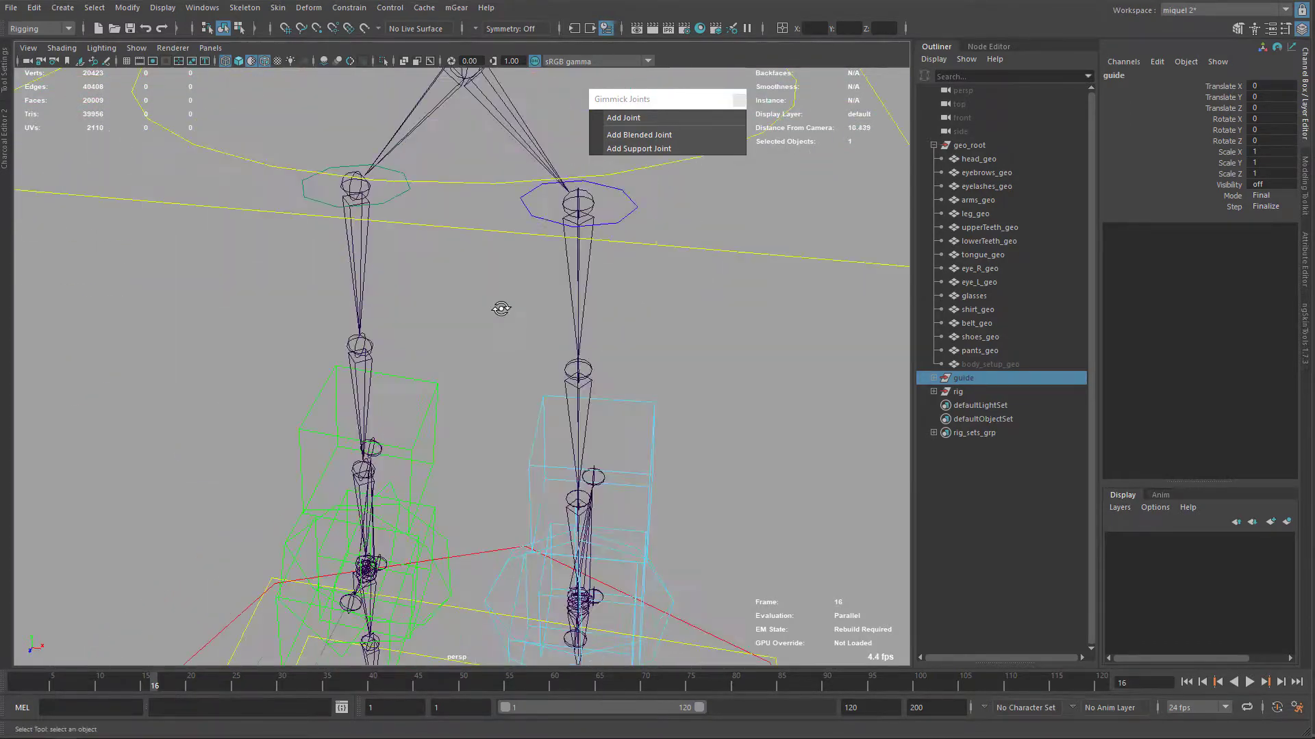
alt+drag(501, 308, 464, 234)
click(472, 336)
scroll(565, 247, up, 2)
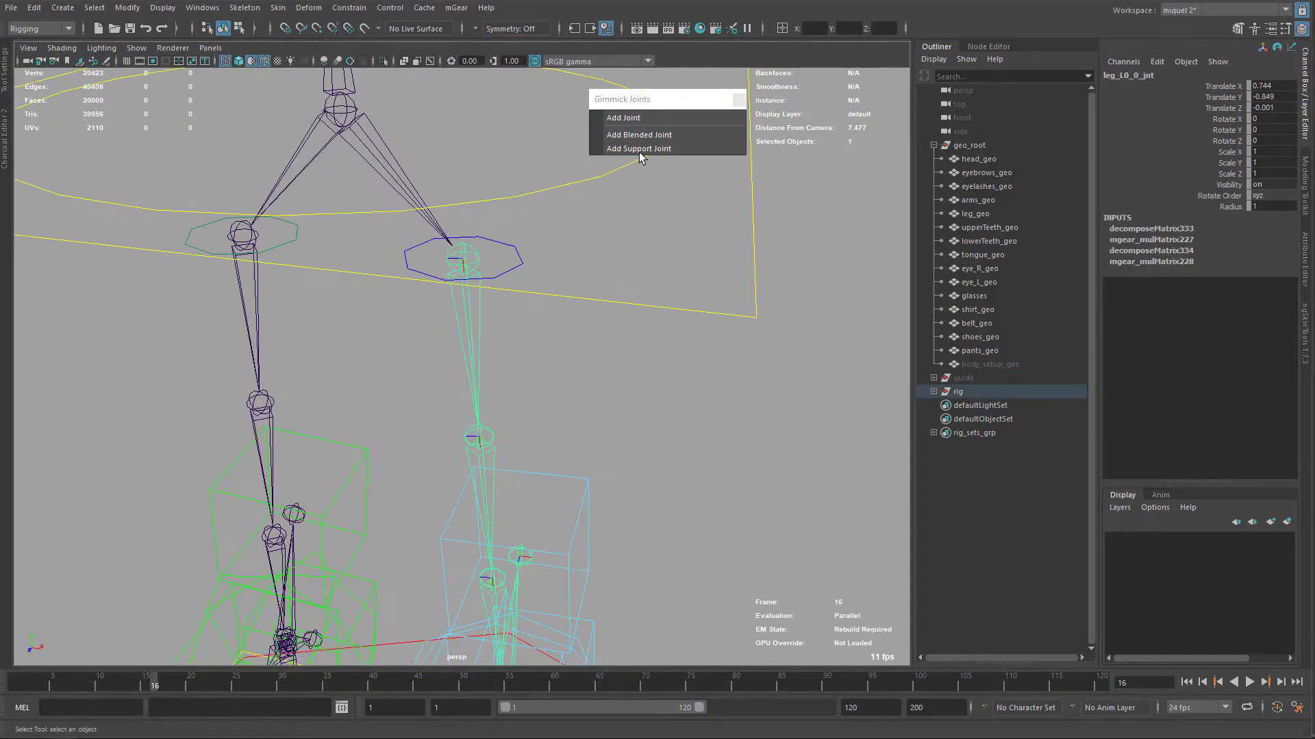
click(669, 140)
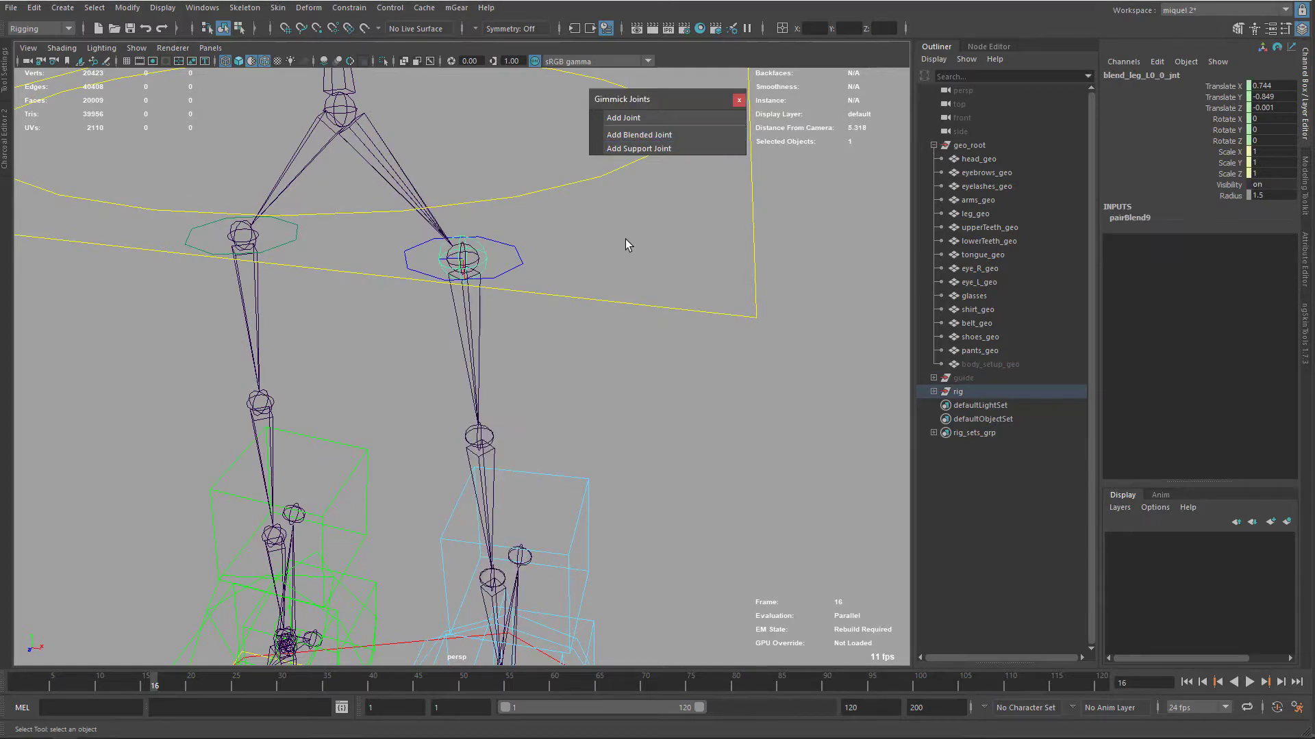
Switch the left leg to FK by setting Fk/Ik Blend to 0 on legUI_L0_ctl.
click(565, 299)
alt+drag(532, 365, 433, 216)
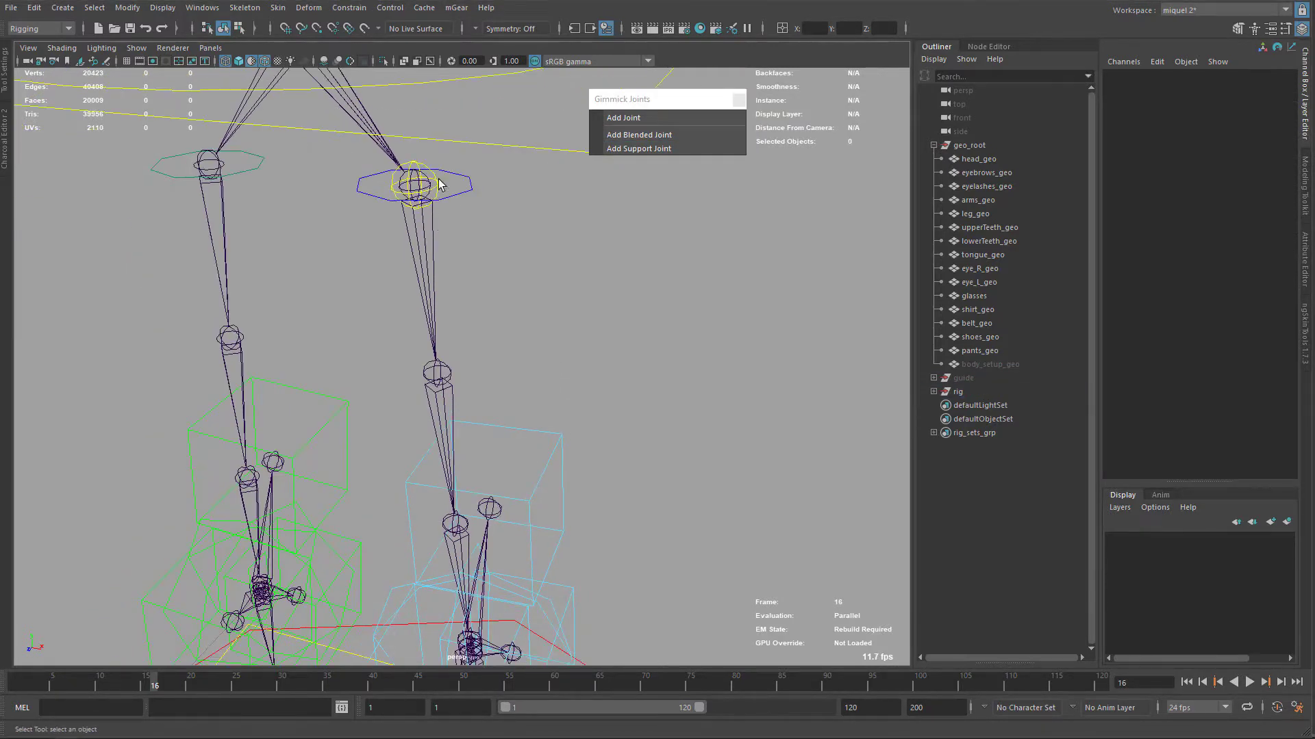
click(437, 186)
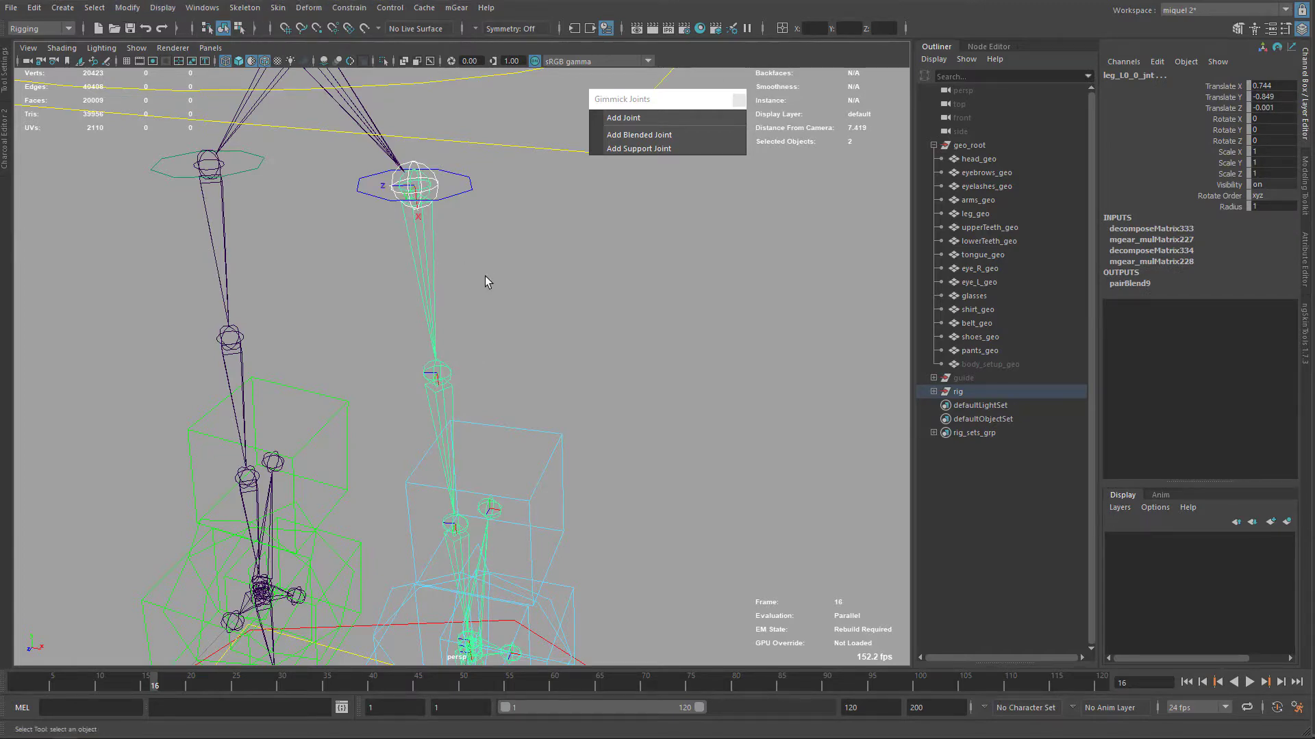
alt+middle_drag(485, 276, 307, 212)
click(339, 278)
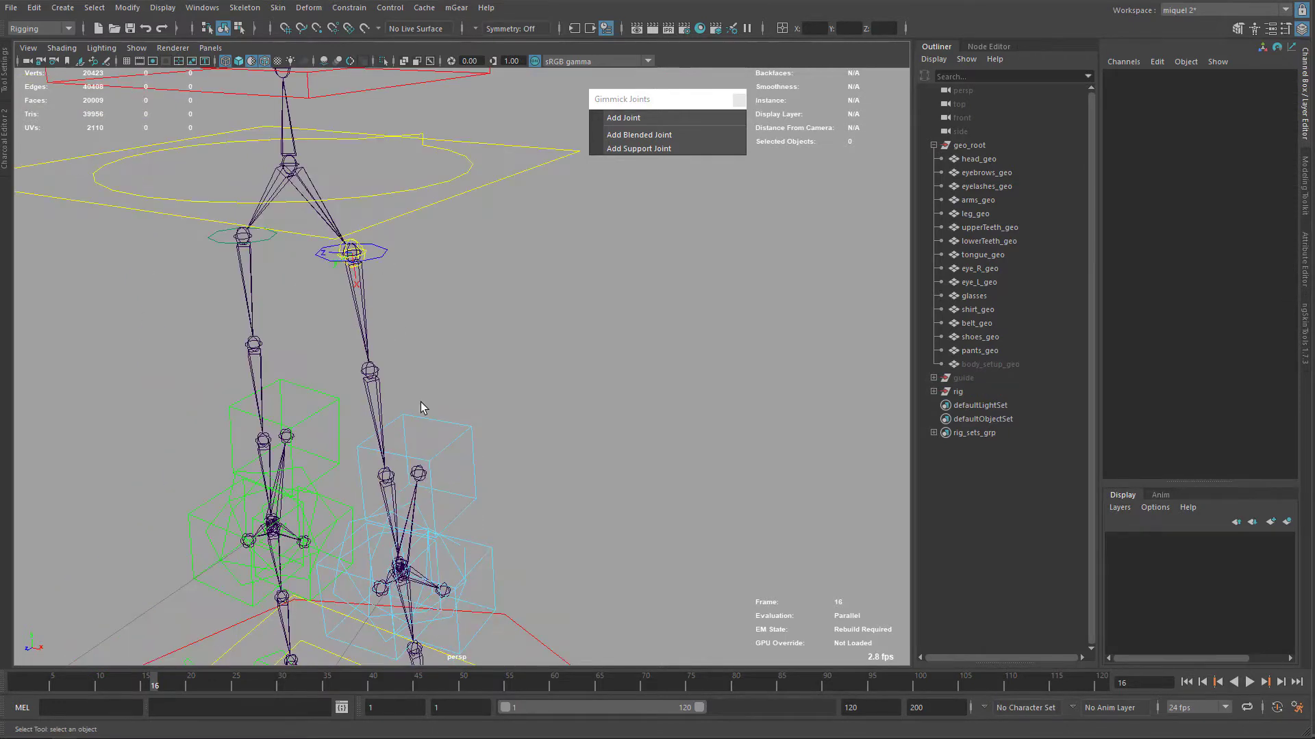
alt+right_drag(491, 545, 460, 556)
click(501, 621)
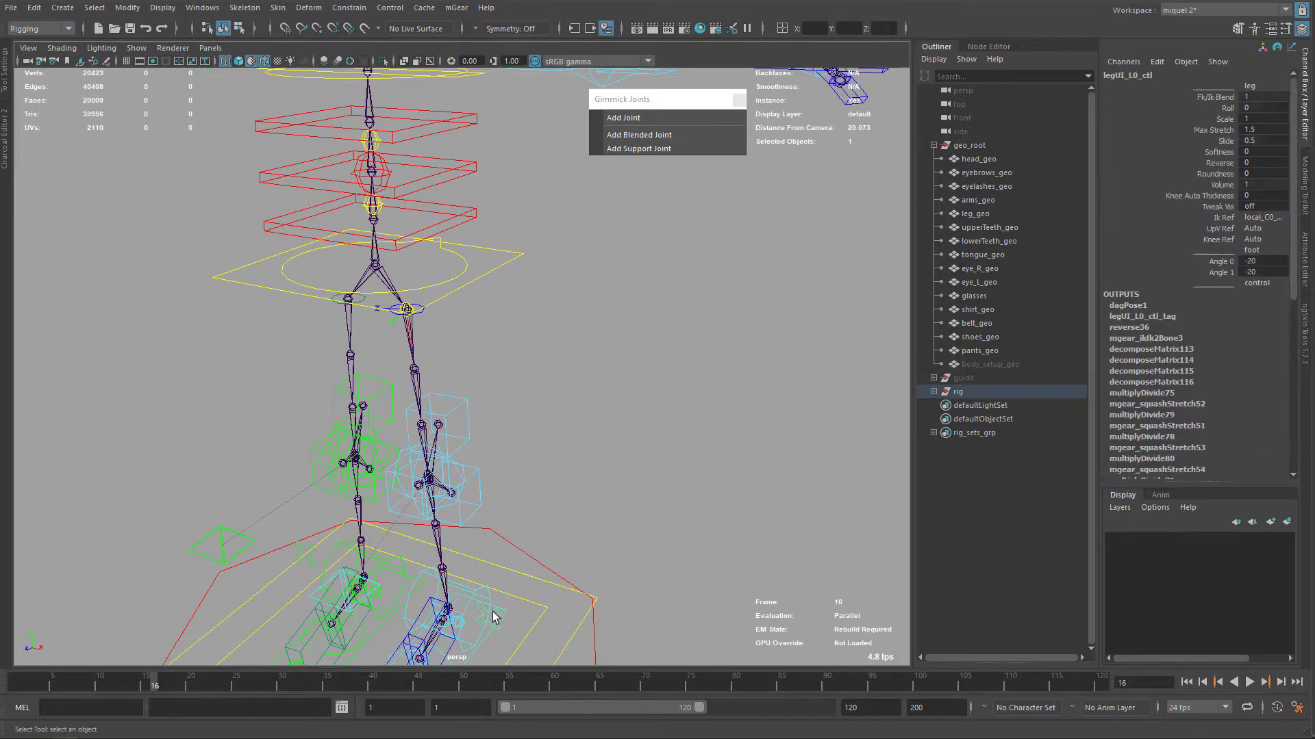
click(1190, 97)
middle_drag(632, 360, 350, 359)
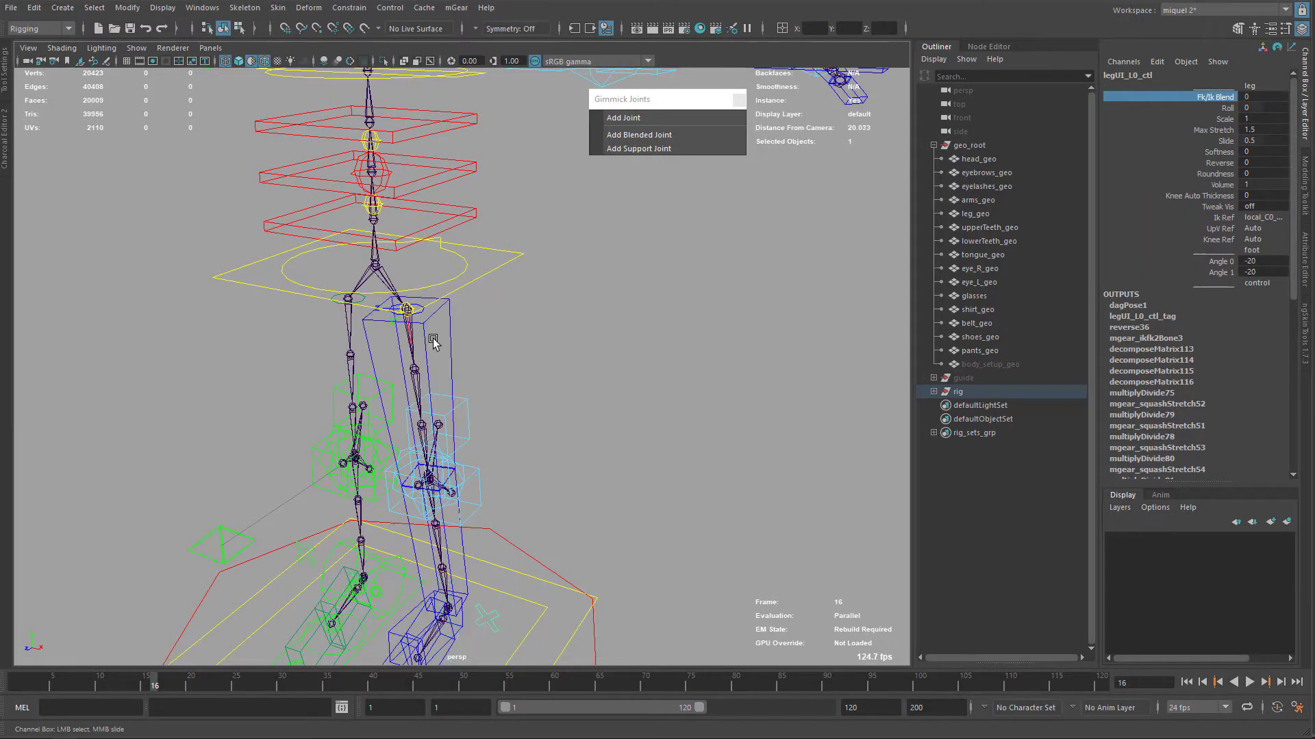
Rotate leg_L0_fk0_ctl about 38 degrees in Z and inspect how the blended joint at the left hip follows.
scroll(447, 332, up, 6)
scroll(363, 322, down, 3)
scroll(505, 313, up, 5)
scroll(523, 308, down, 5)
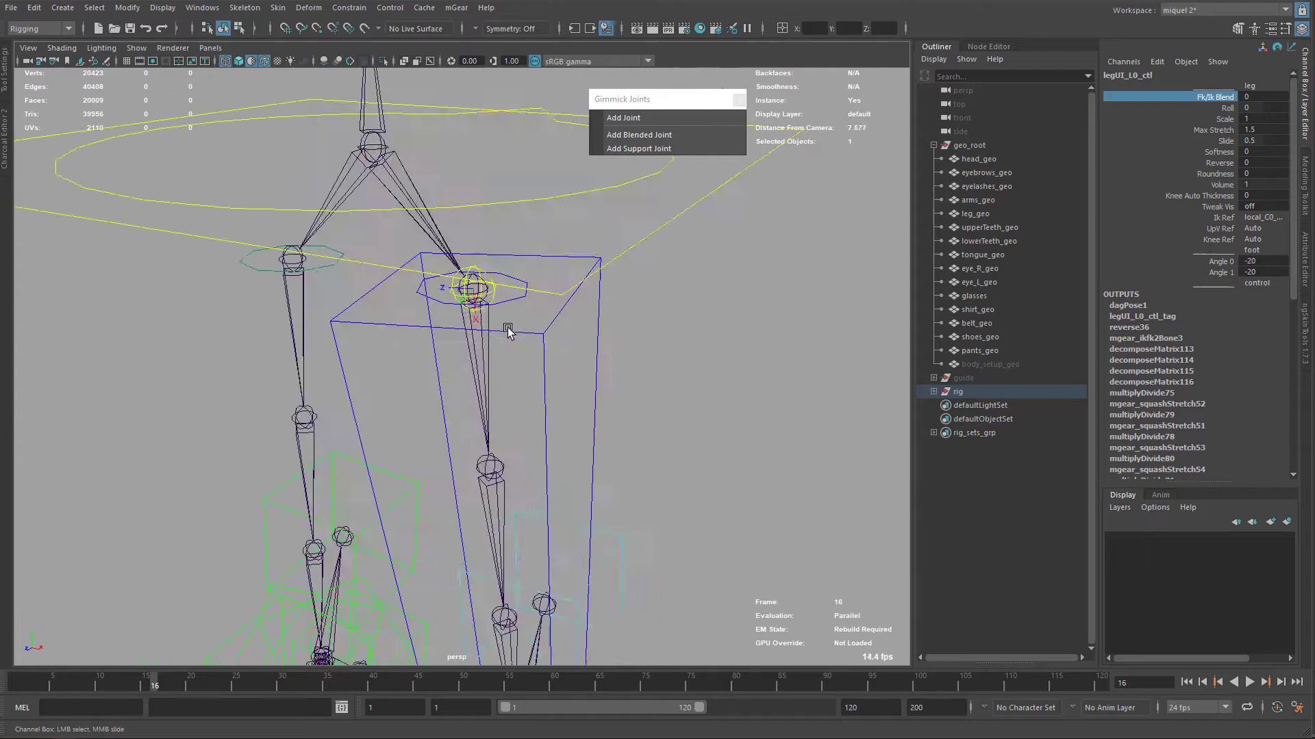
click(530, 370)
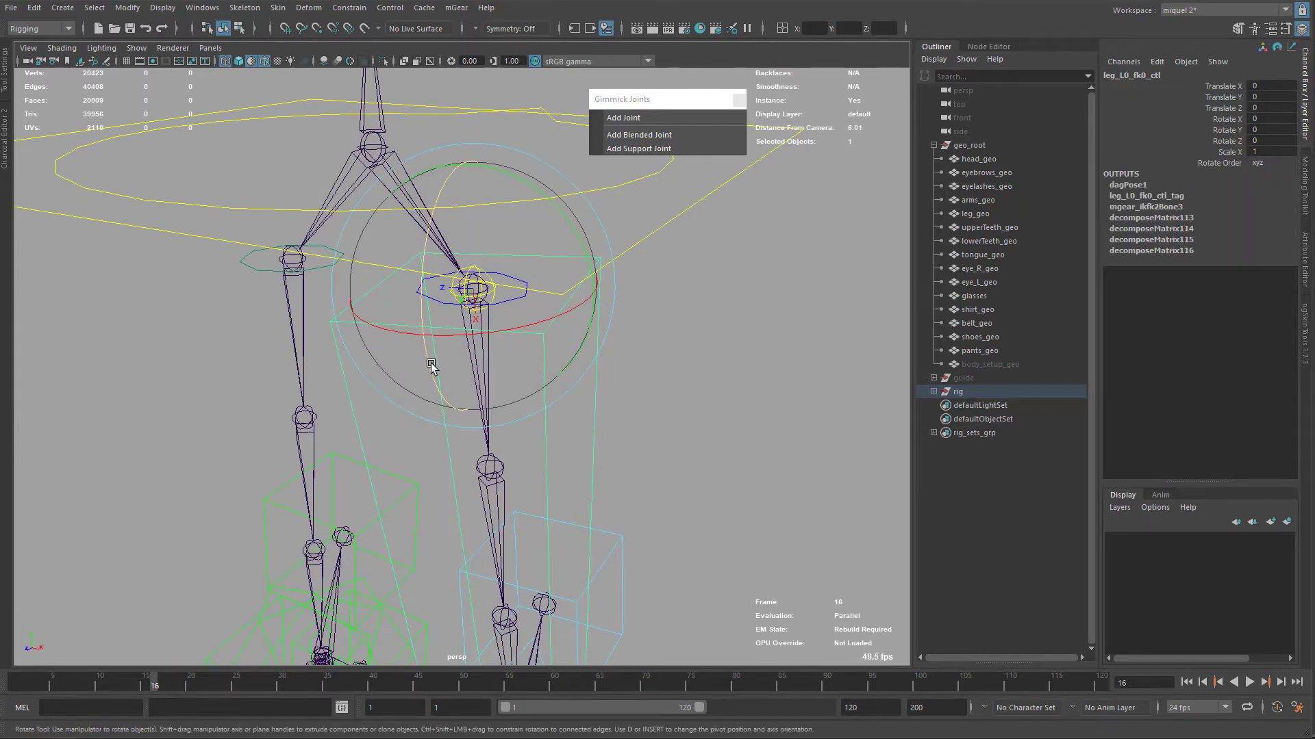
drag(432, 360, 422, 283)
alt+right_drag(422, 283, 487, 334)
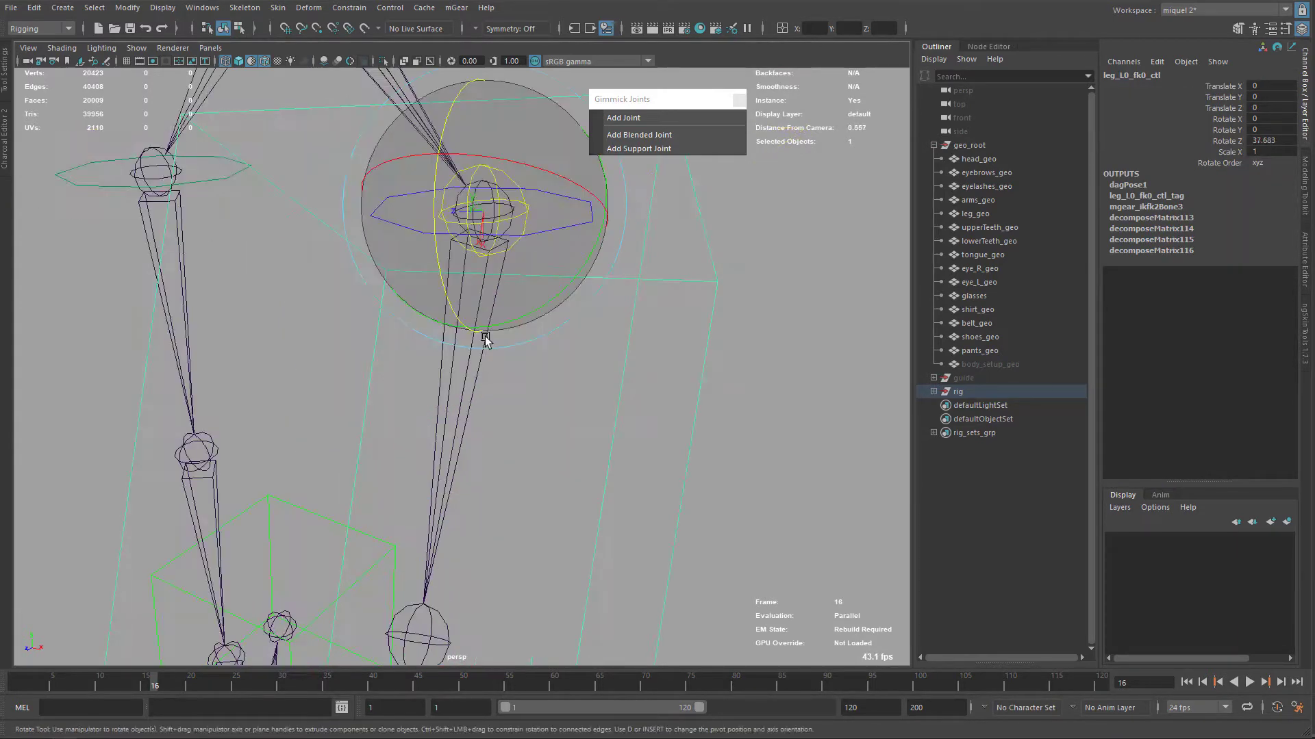
alt+drag(487, 335, 356, 299)
alt+middle_drag(357, 299, 485, 332)
key(q)
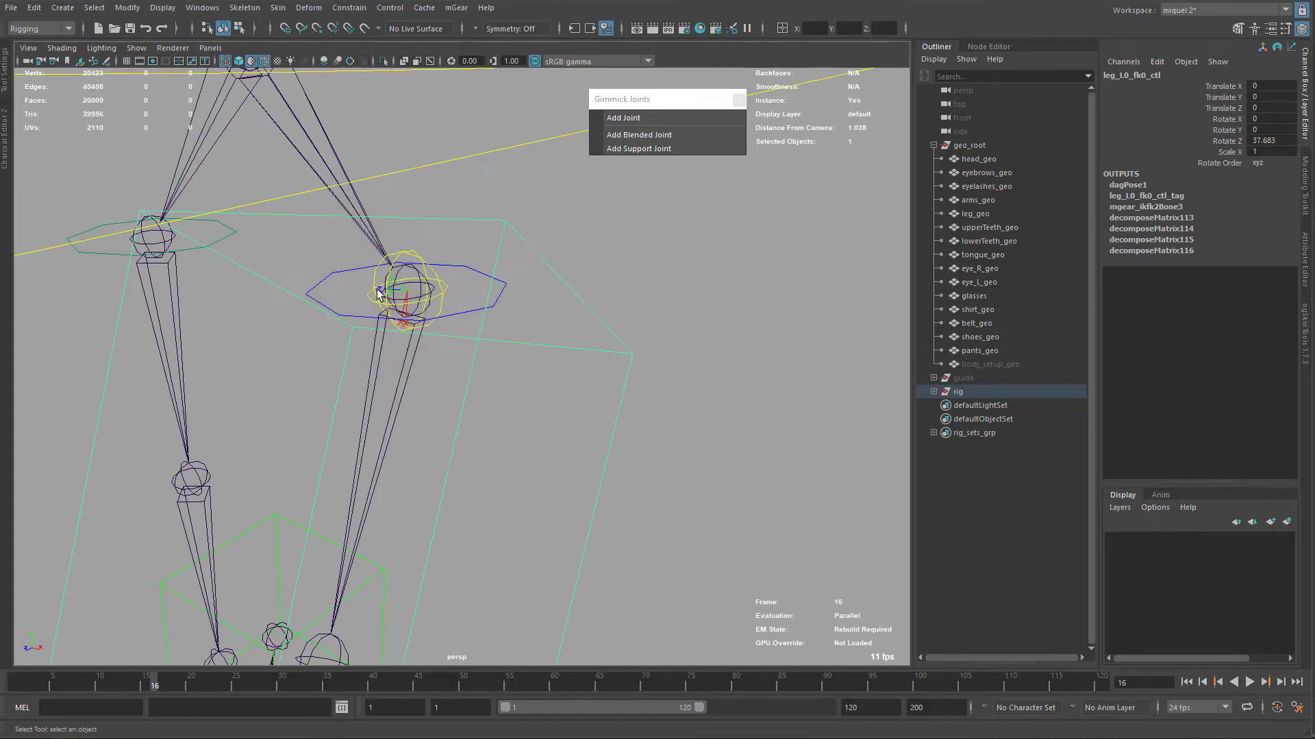
click(446, 297)
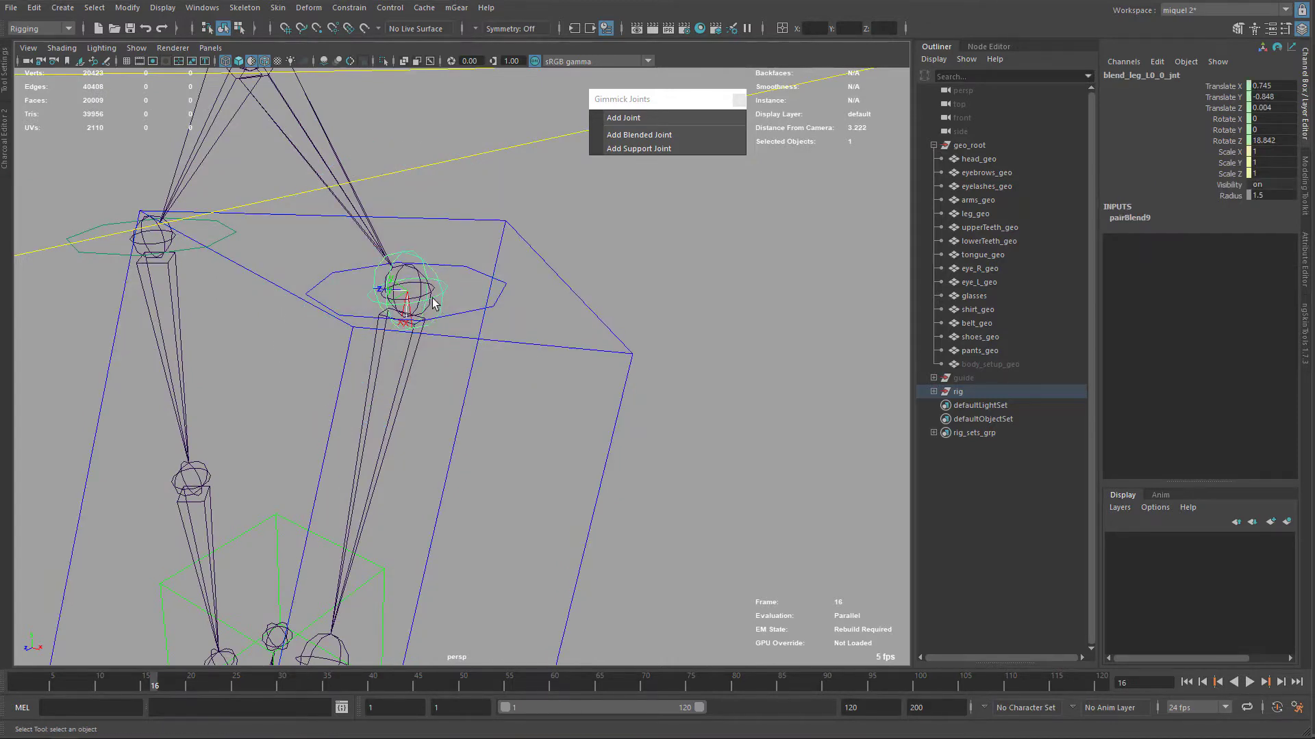
scroll(404, 285, down, 6)
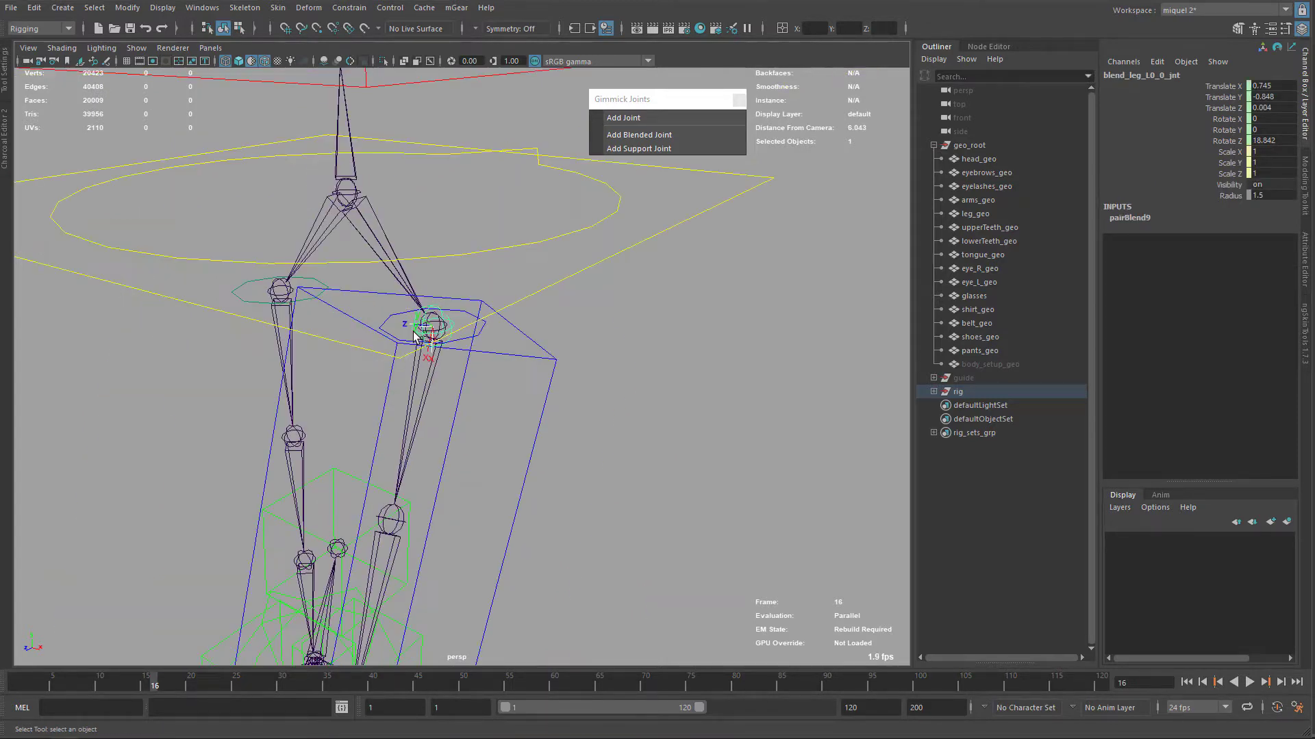
Return leg_L0_fk0_ctl to zero rotation.
click(512, 444)
scroll(512, 441, up, 6)
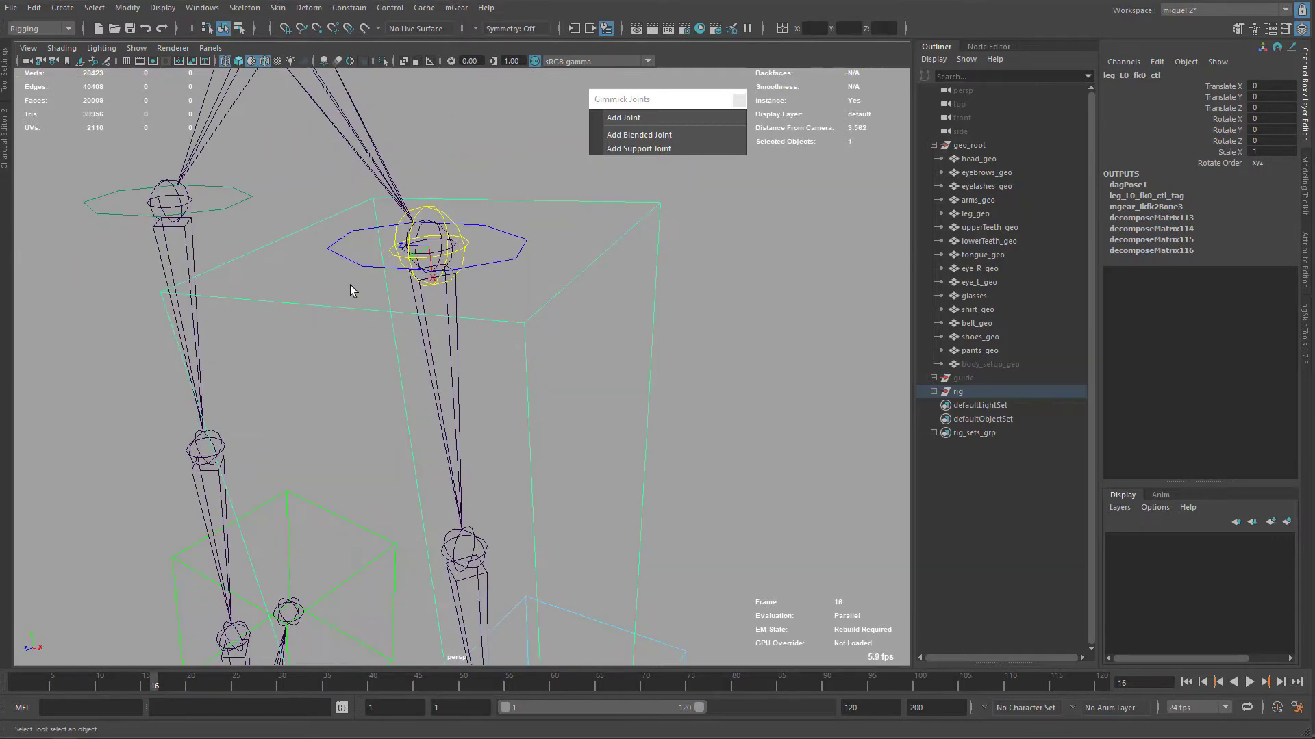
alt+drag(452, 267, 524, 278)
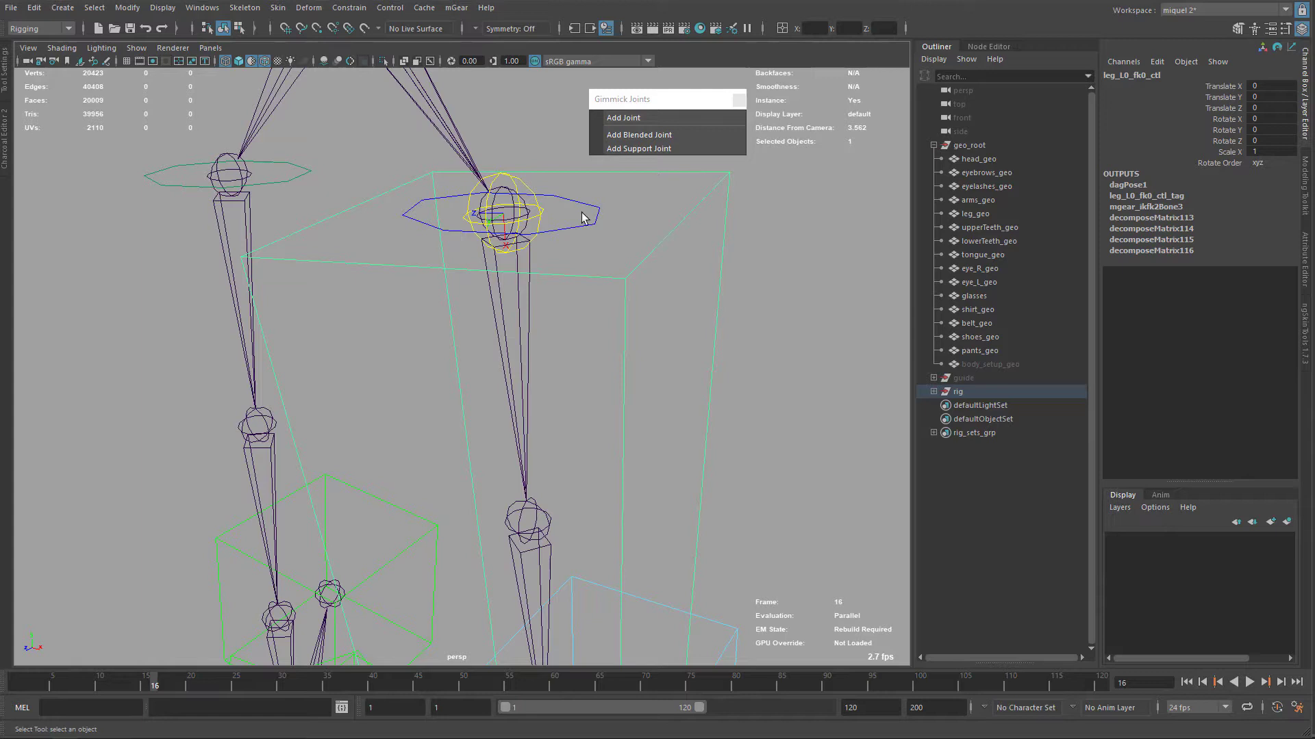
Add a support joint to blend_leg_L0_0_jnt and move it behind the left hip to about -0.72 in Y.
click(541, 212)
alt+middle_drag(571, 218, 579, 230)
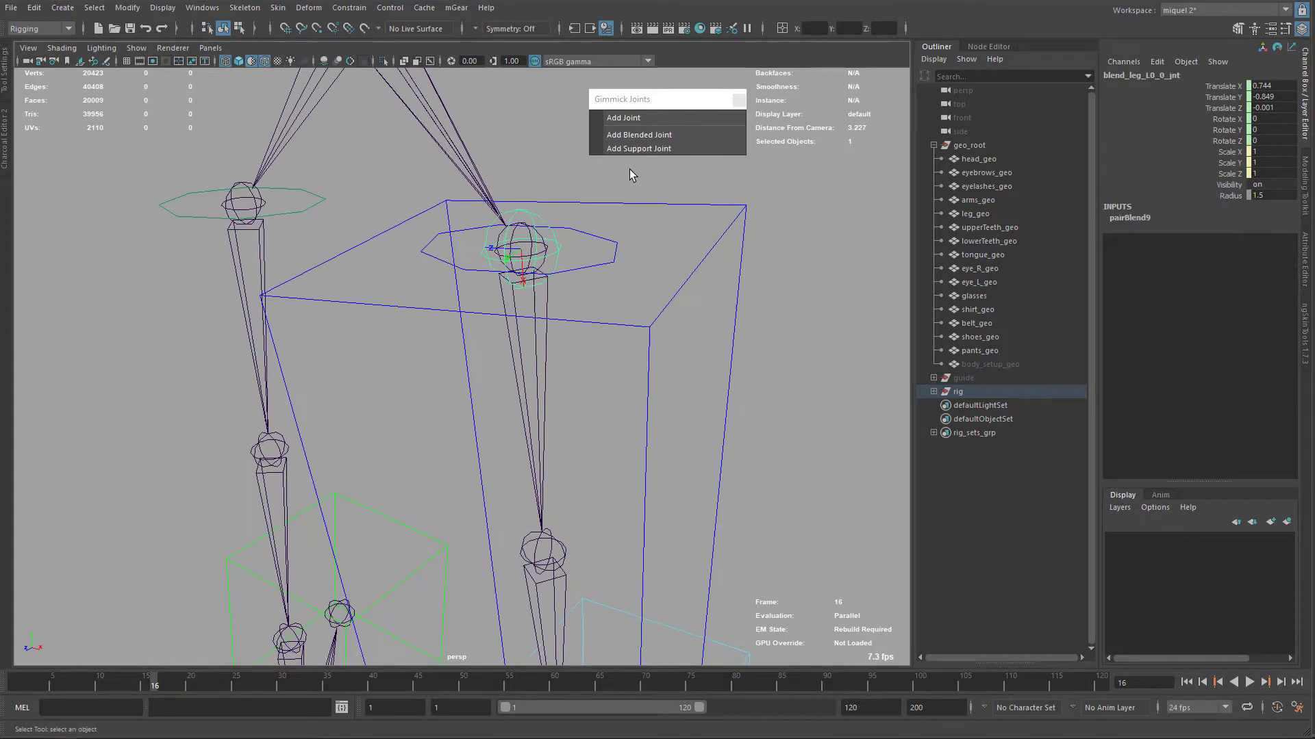
click(645, 151)
alt+drag(561, 282, 369, 279)
key(w)
drag(274, 255, 373, 221)
alt+drag(426, 273, 393, 276)
alt+middle_drag(393, 276, 575, 273)
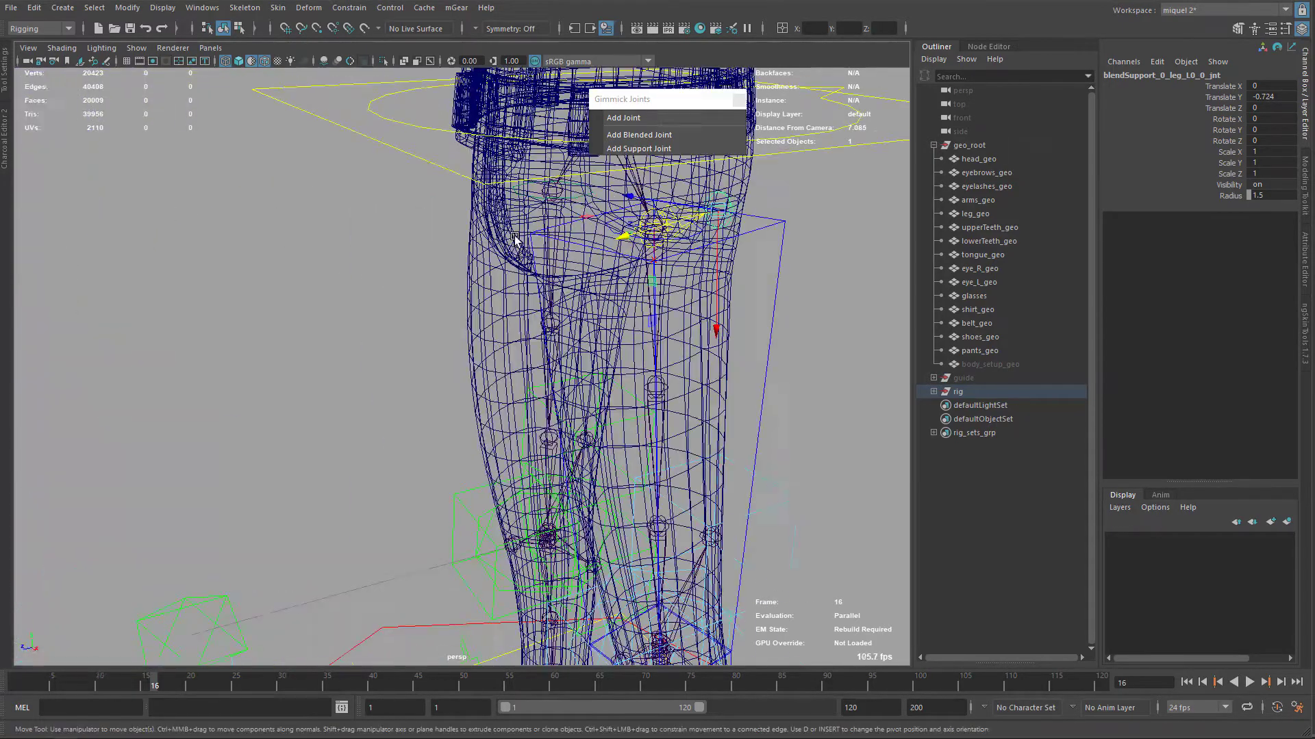
Adjust the rear hip support joint against the character mesh and set its Translate Y to -0.8.
alt+drag(575, 273, 440, 249)
alt+middle_drag(440, 250, 443, 305)
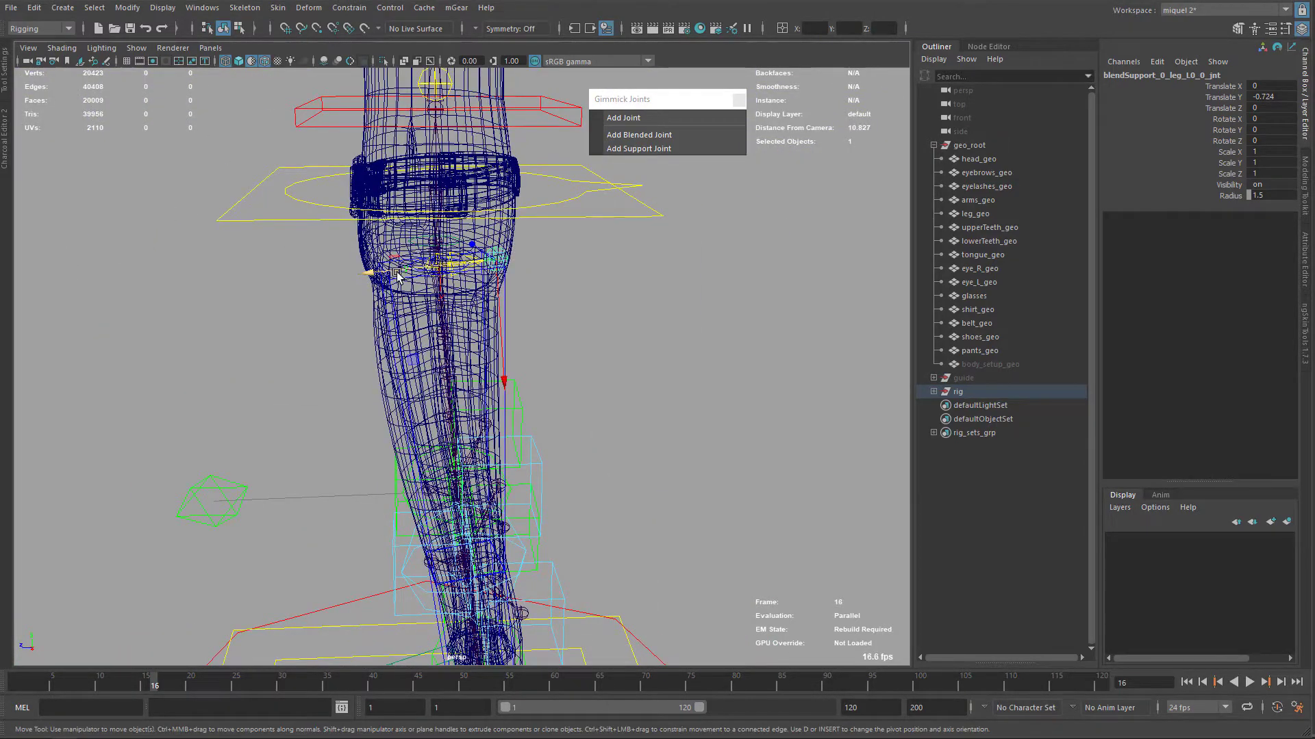
drag(397, 274, 395, 270)
alt+right_drag(395, 270, 428, 271)
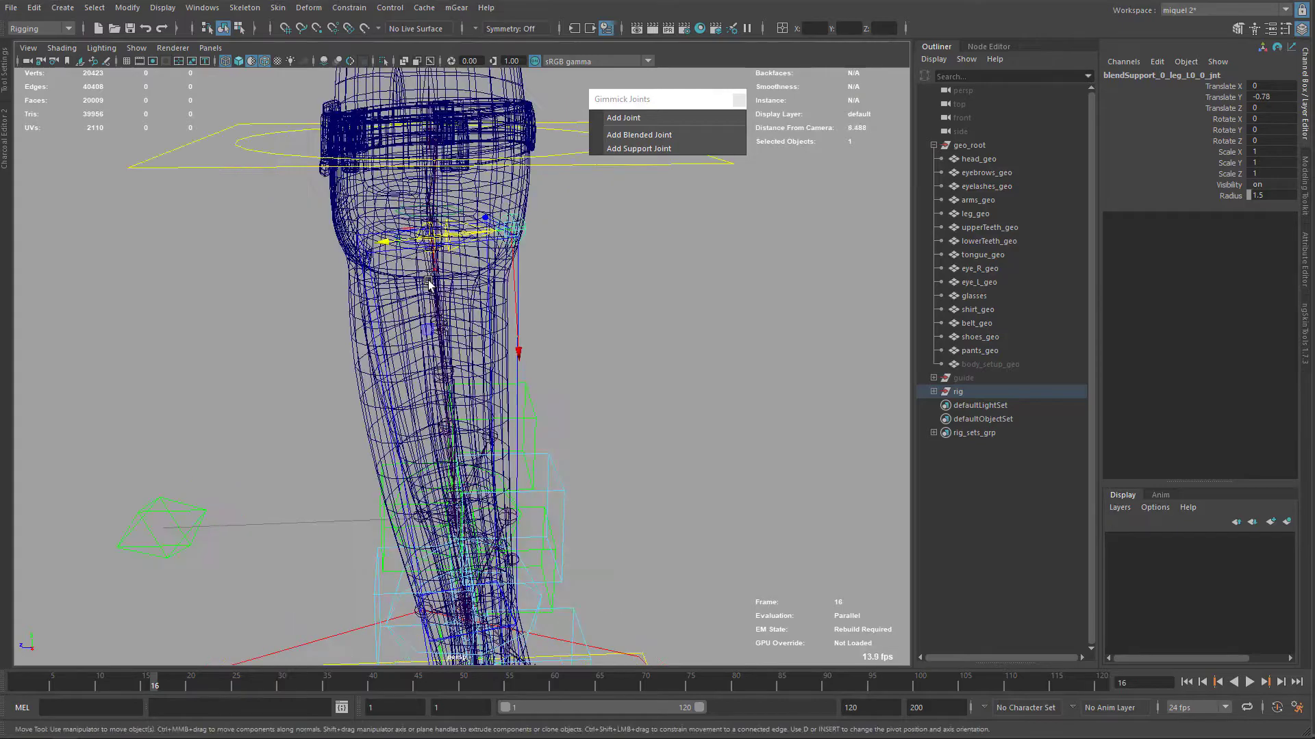
alt+middle_drag(383, 226, 428, 301)
alt+right_drag(370, 274, 438, 274)
alt+drag(384, 260, 356, 246)
alt+right_drag(356, 246, 395, 246)
scroll(396, 248, down, 4)
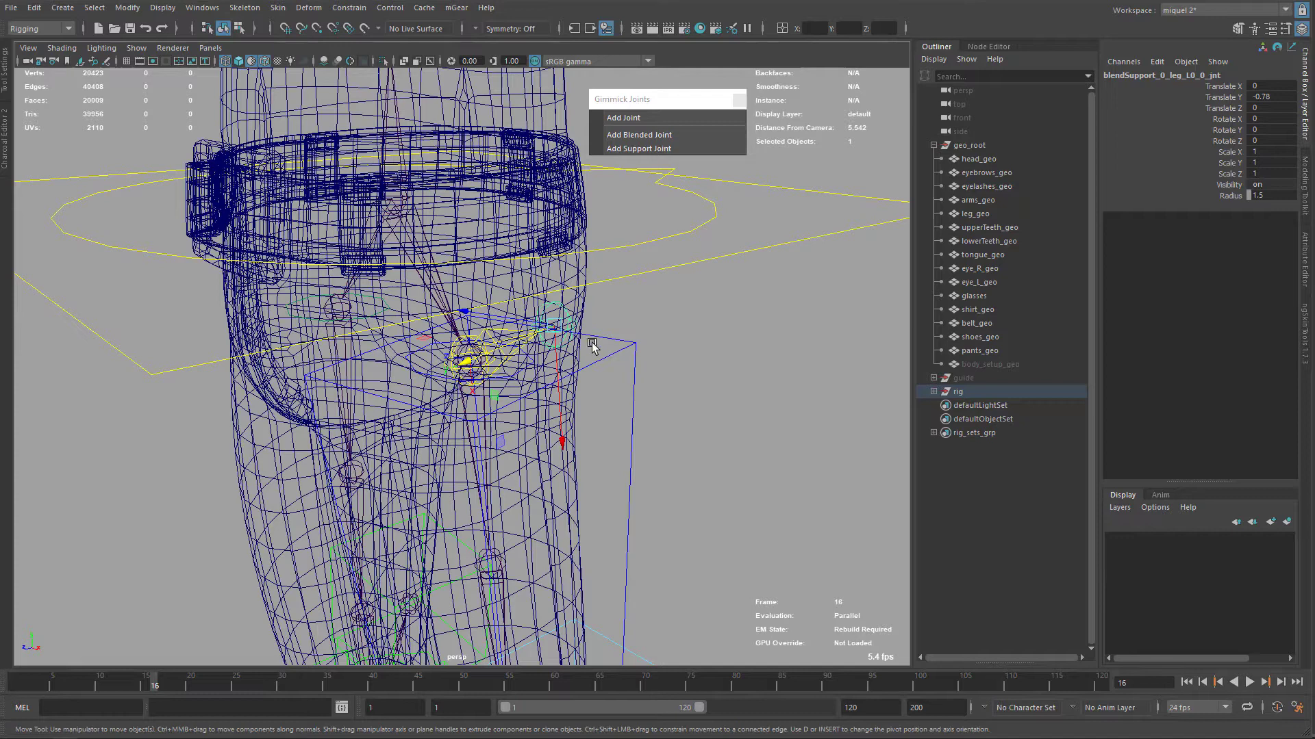
click(1272, 96)
key(Return)
alt+drag(578, 415, 584, 410)
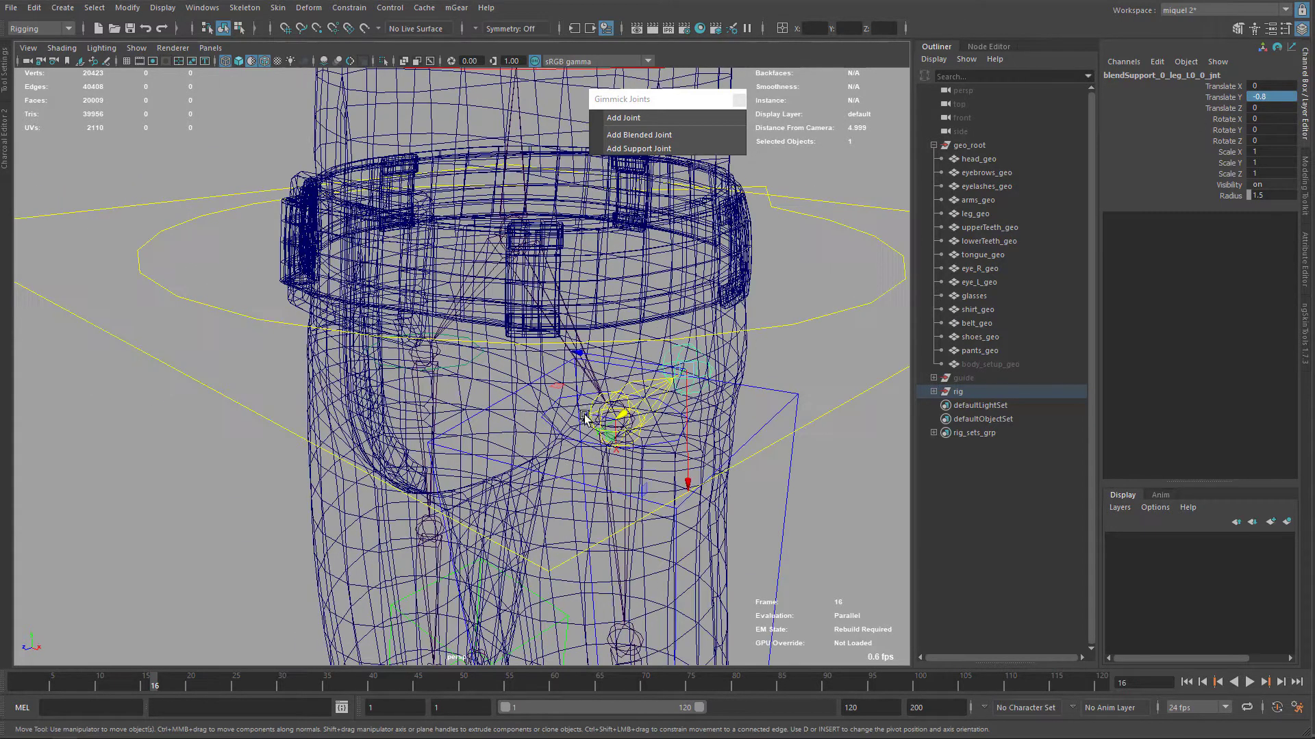
click(615, 391)
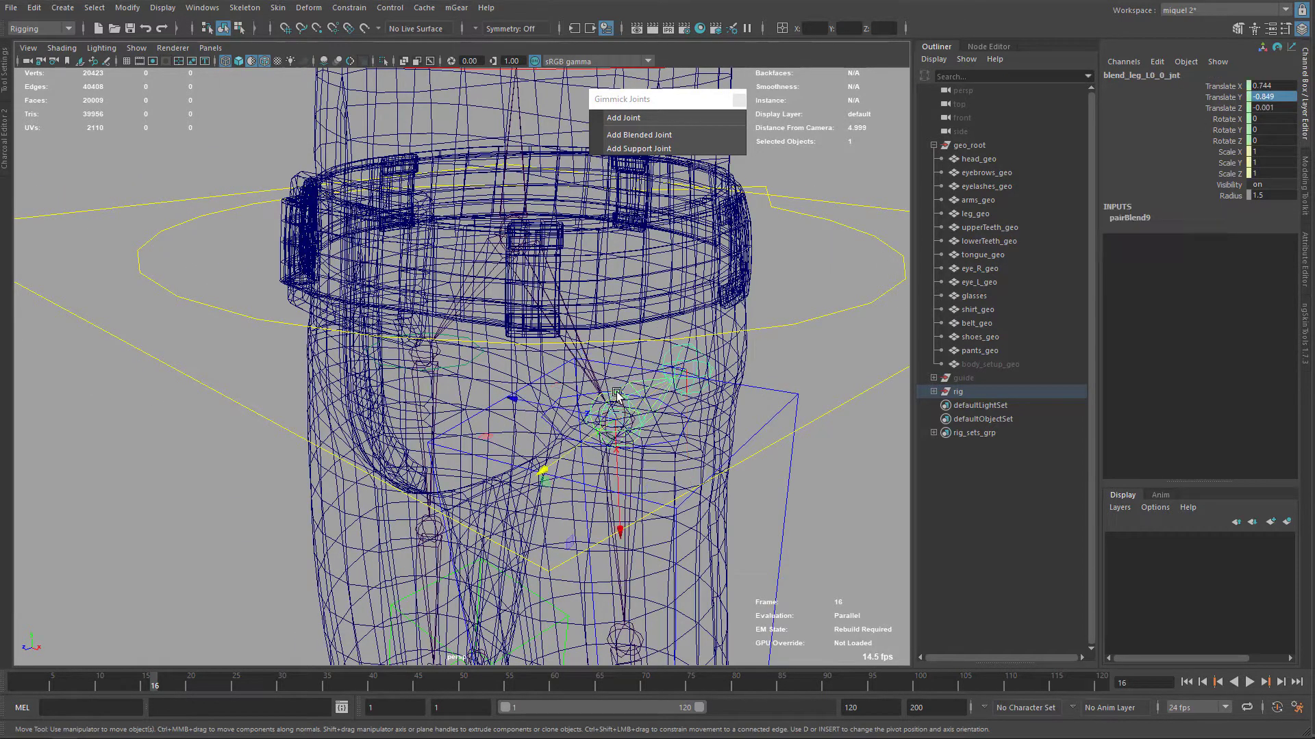
click(629, 137)
scroll(645, 288, up, 2)
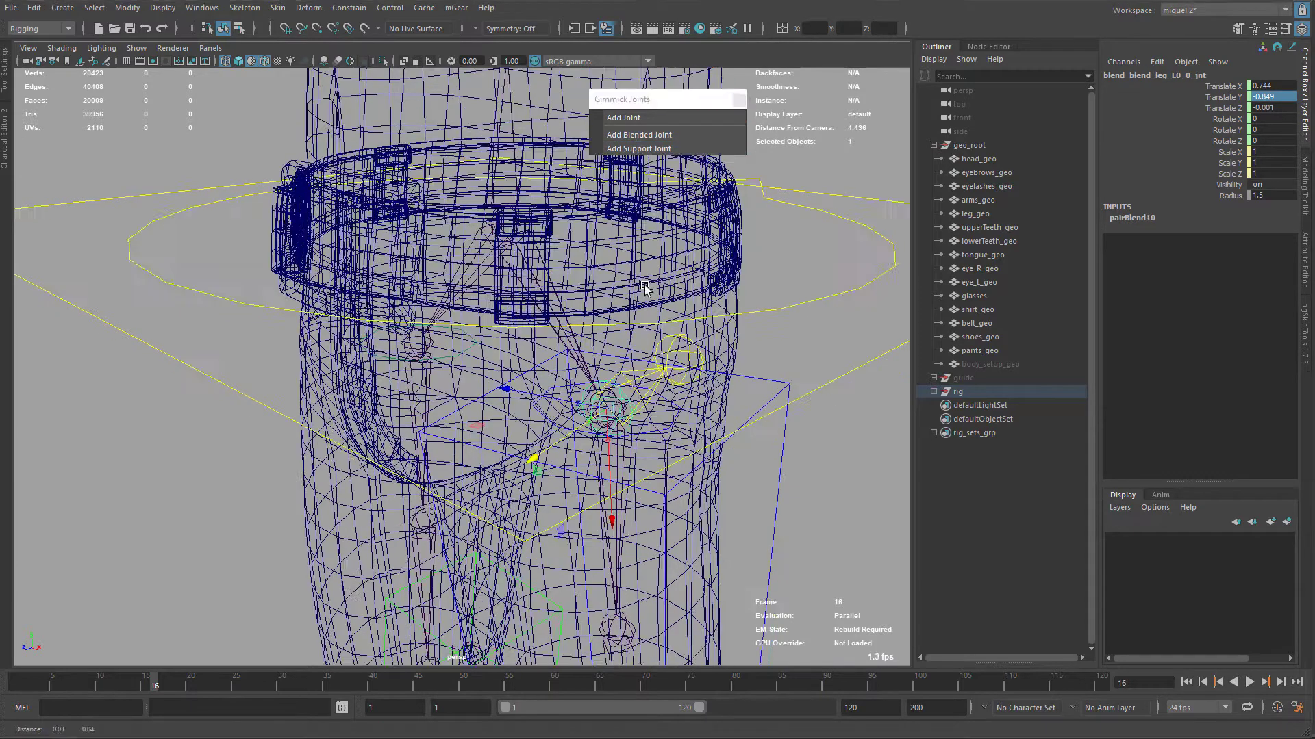
alt+drag(645, 287, 605, 343)
drag(663, 385, 738, 405)
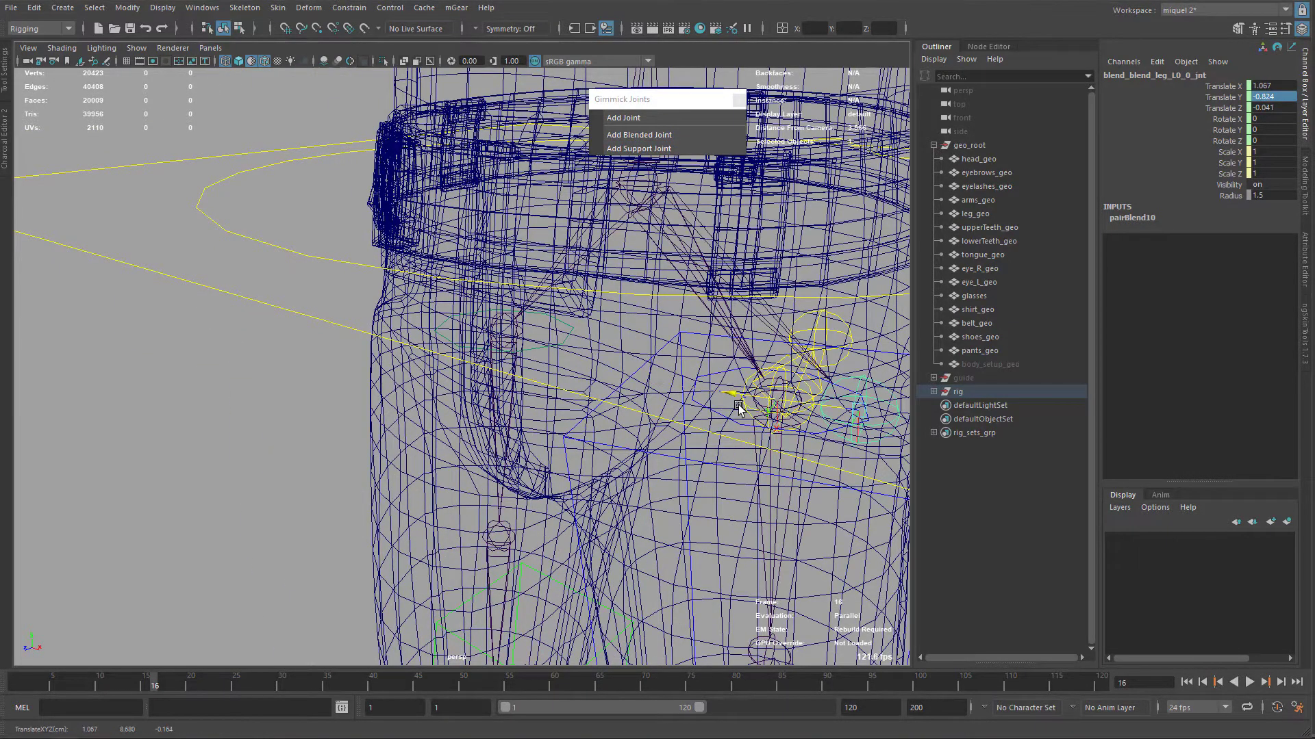
click(714, 399)
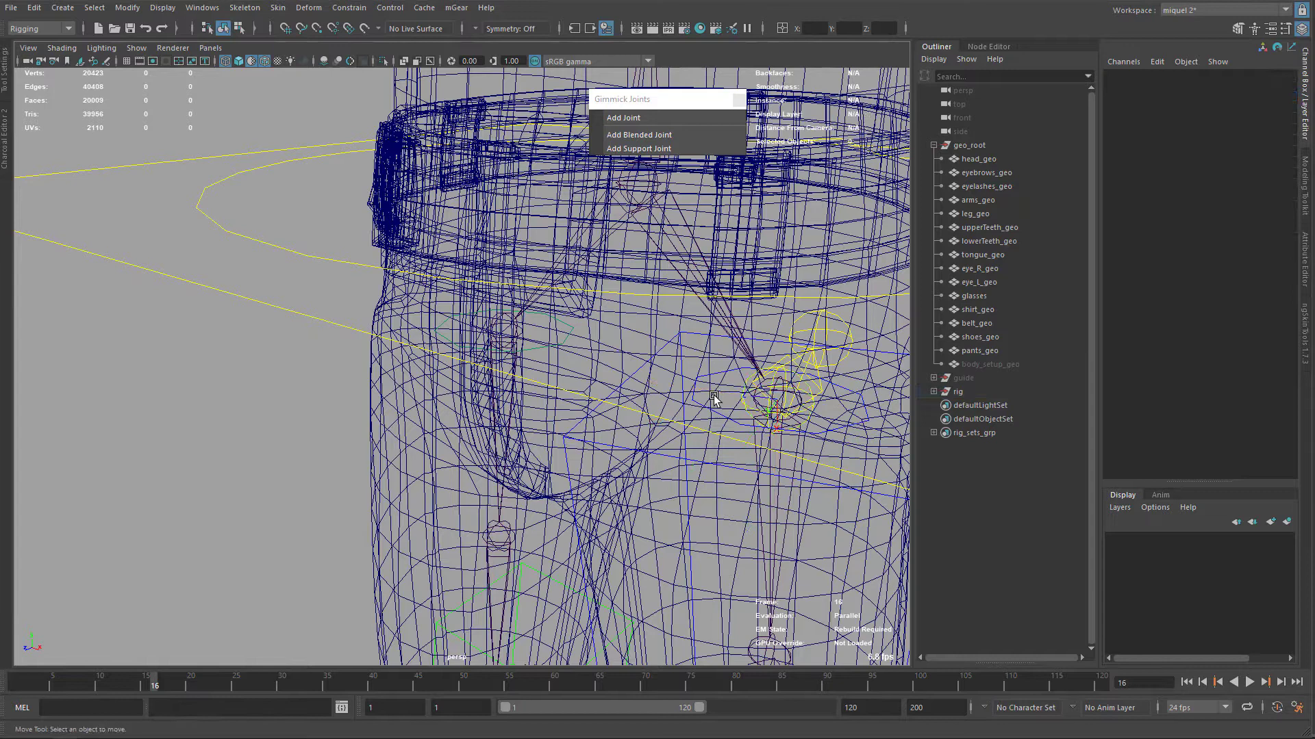
Add a second support joint to blend_leg_L0_0_jnt, move it to the outer side of the hip, and set Translate Z to -0.5.
click(811, 392)
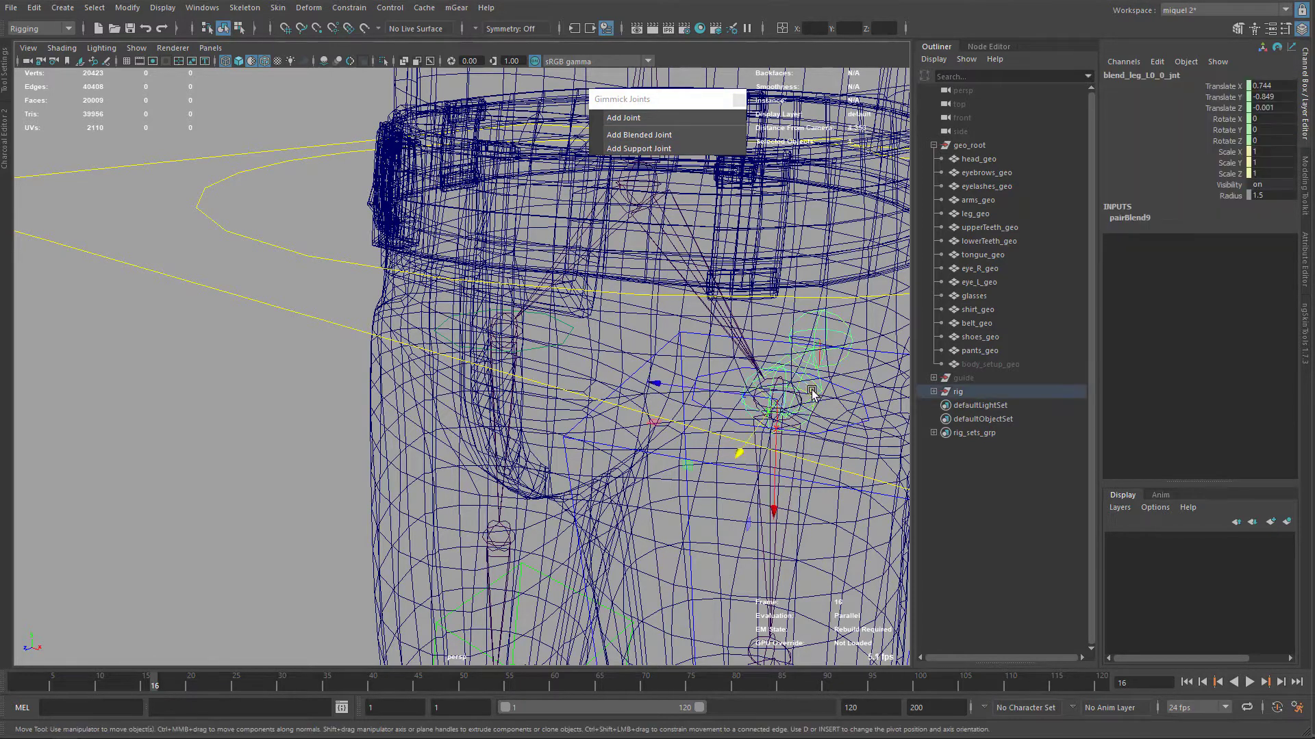
click(639, 149)
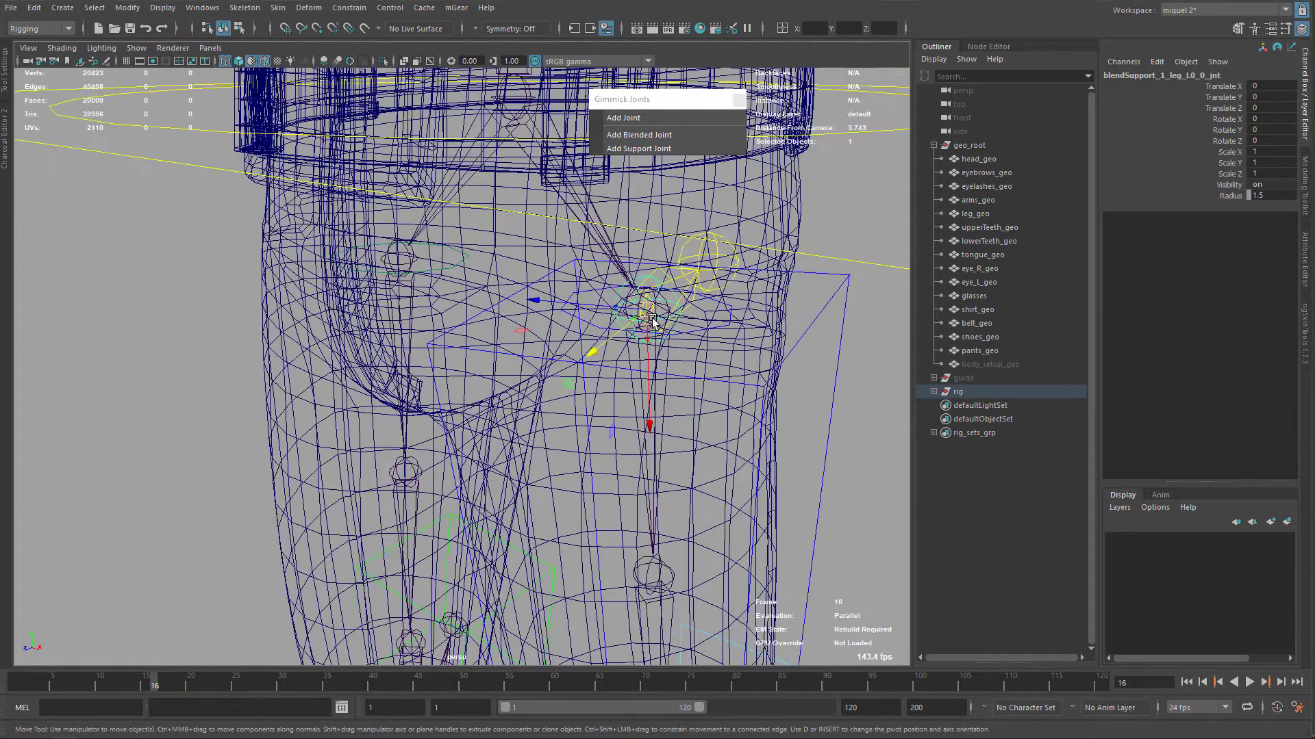
drag(652, 322, 753, 321)
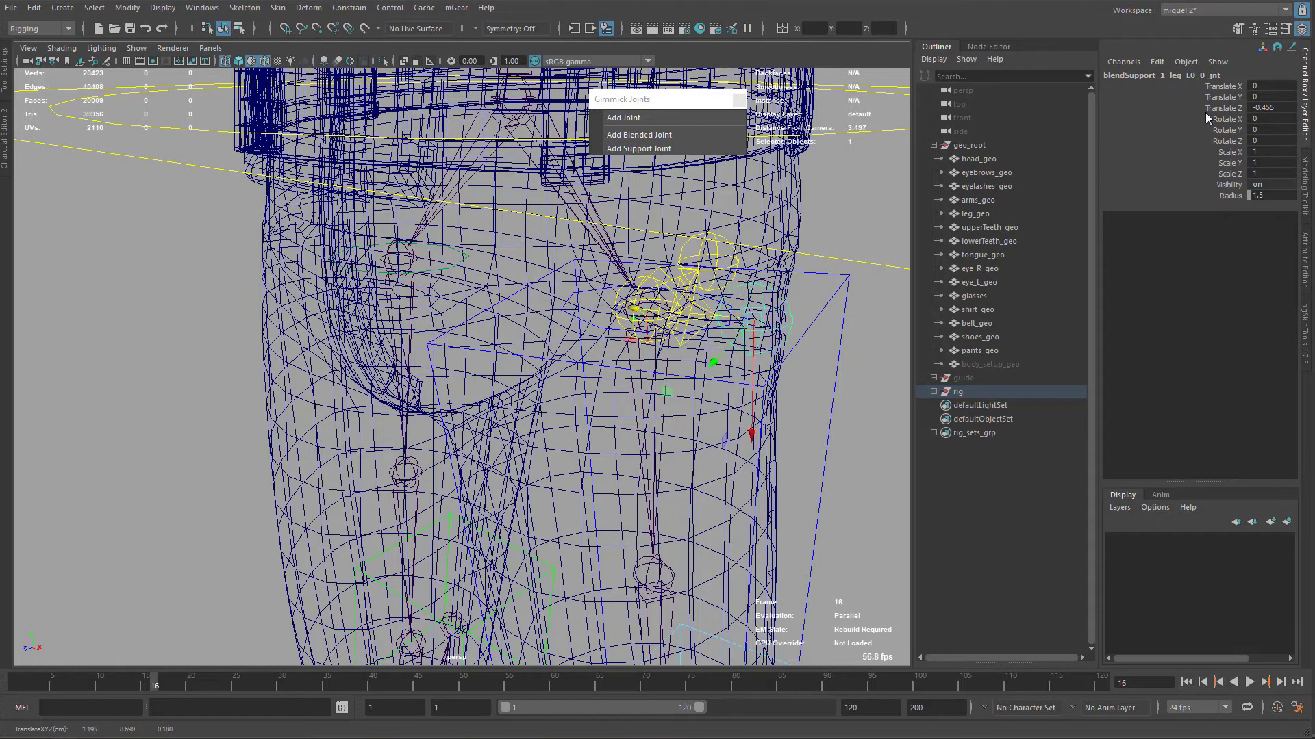
double_click(1263, 109)
text(-0.5)
key(Return)
Add a third support joint to blend_leg_L0_0_jnt, move it forward to about 0.62 in Y, and show the character shaded.
scroll(698, 308, down, 5)
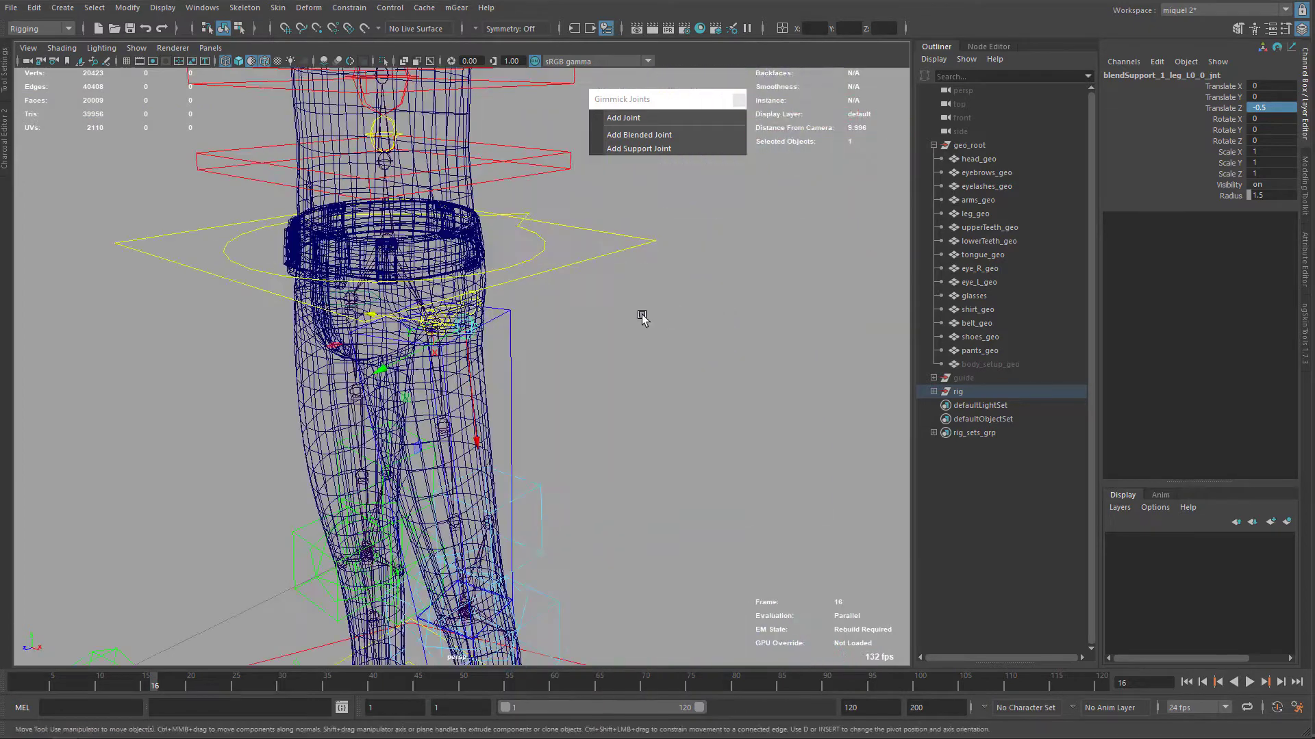
key(q)
alt+middle_drag(642, 315, 680, 314)
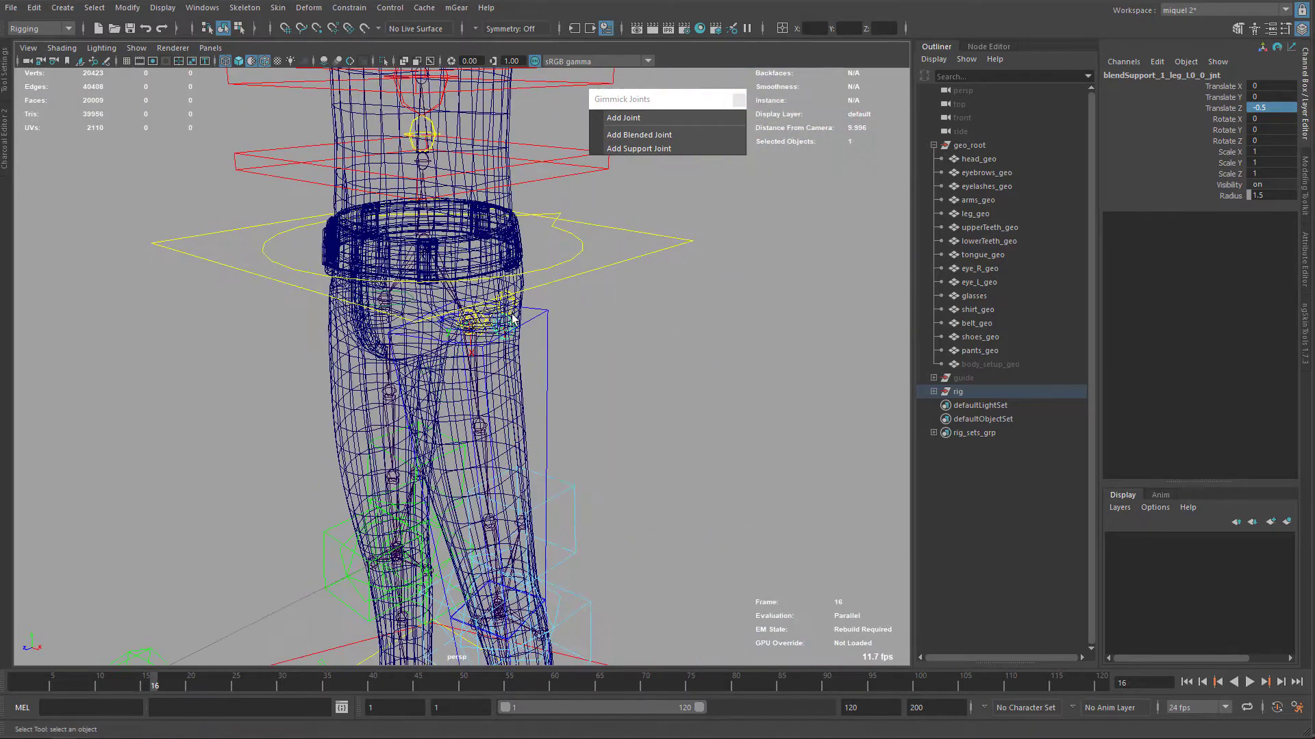
click(482, 321)
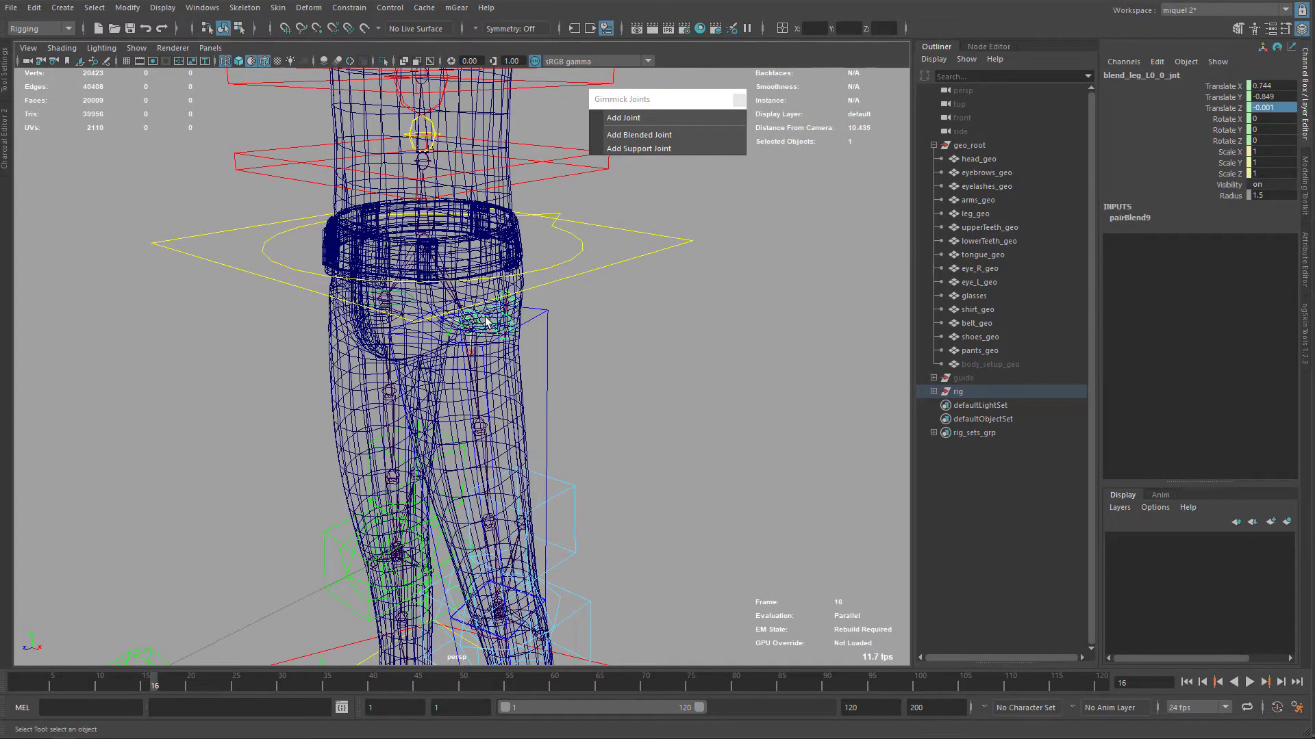
scroll(487, 335, up, 5)
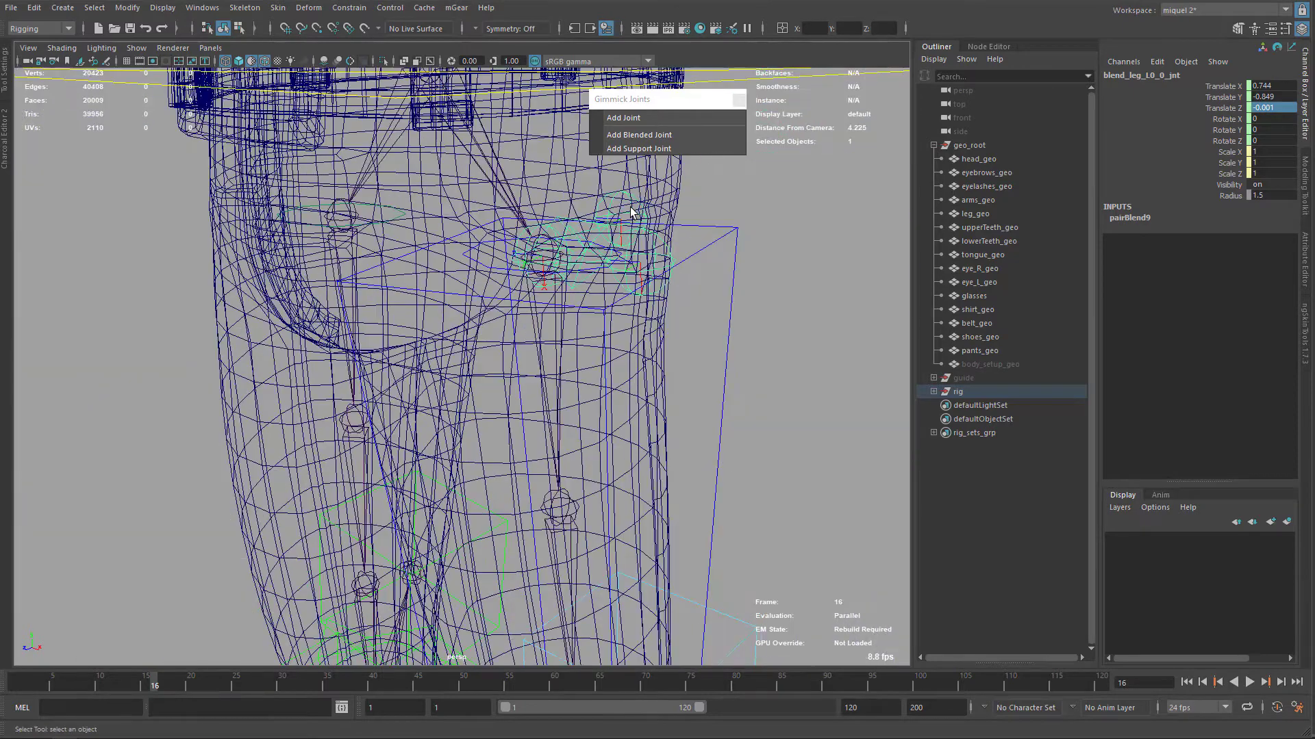
click(644, 149)
key(w)
mouse_move(495, 289)
mouse_down()
mouse_move(407, 319)
mouse_move(361, 366)
mouse_up()
key(5)
scroll(448, 334, down, 3)
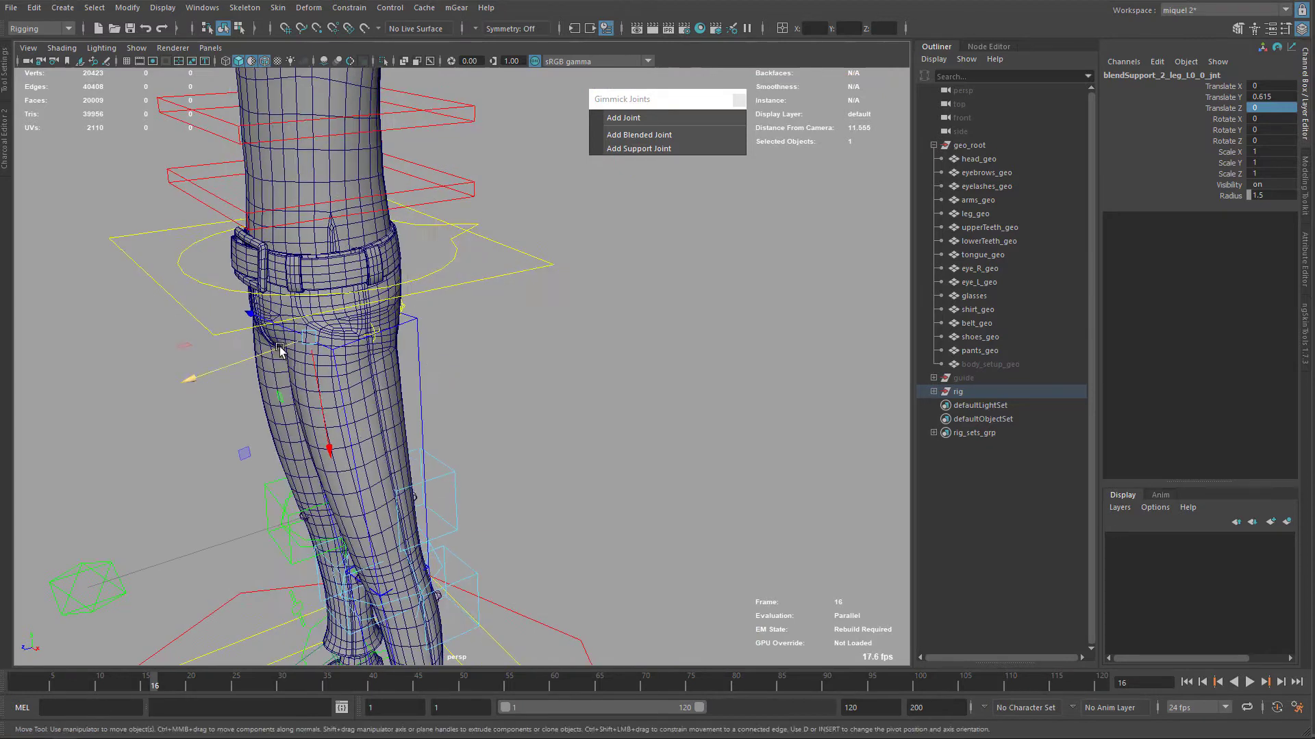
Set the front hip support joint's Translate Y to 0.8 and compare it with the rear support joint.
drag(280, 350, 298, 340)
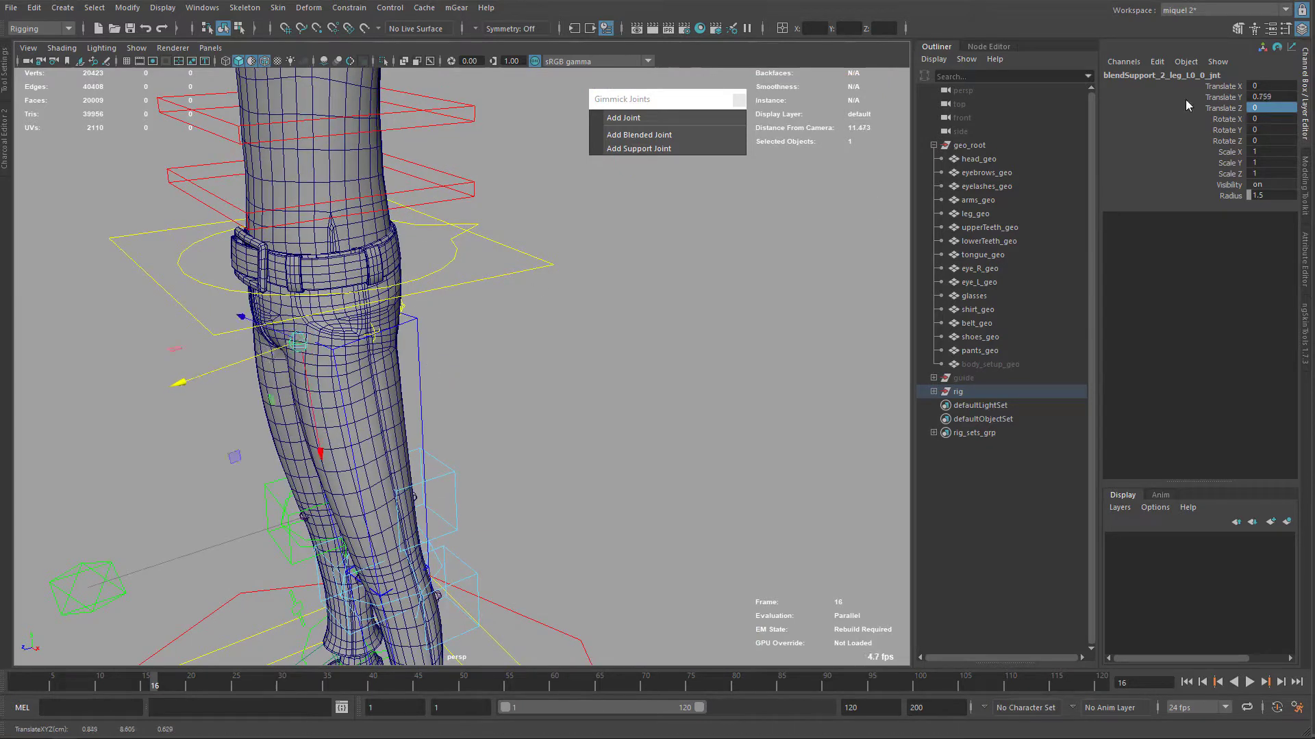
double_click(1276, 98)
text(.8)
key(Return)
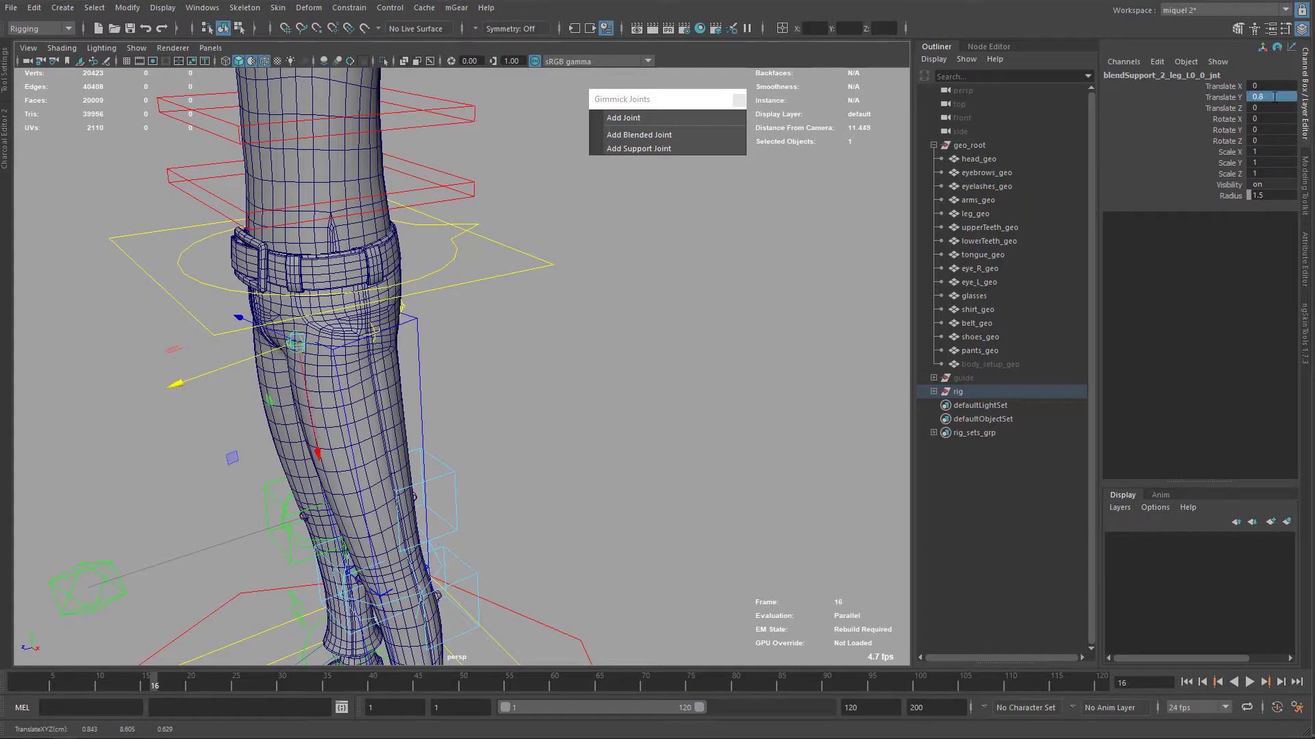
click(402, 308)
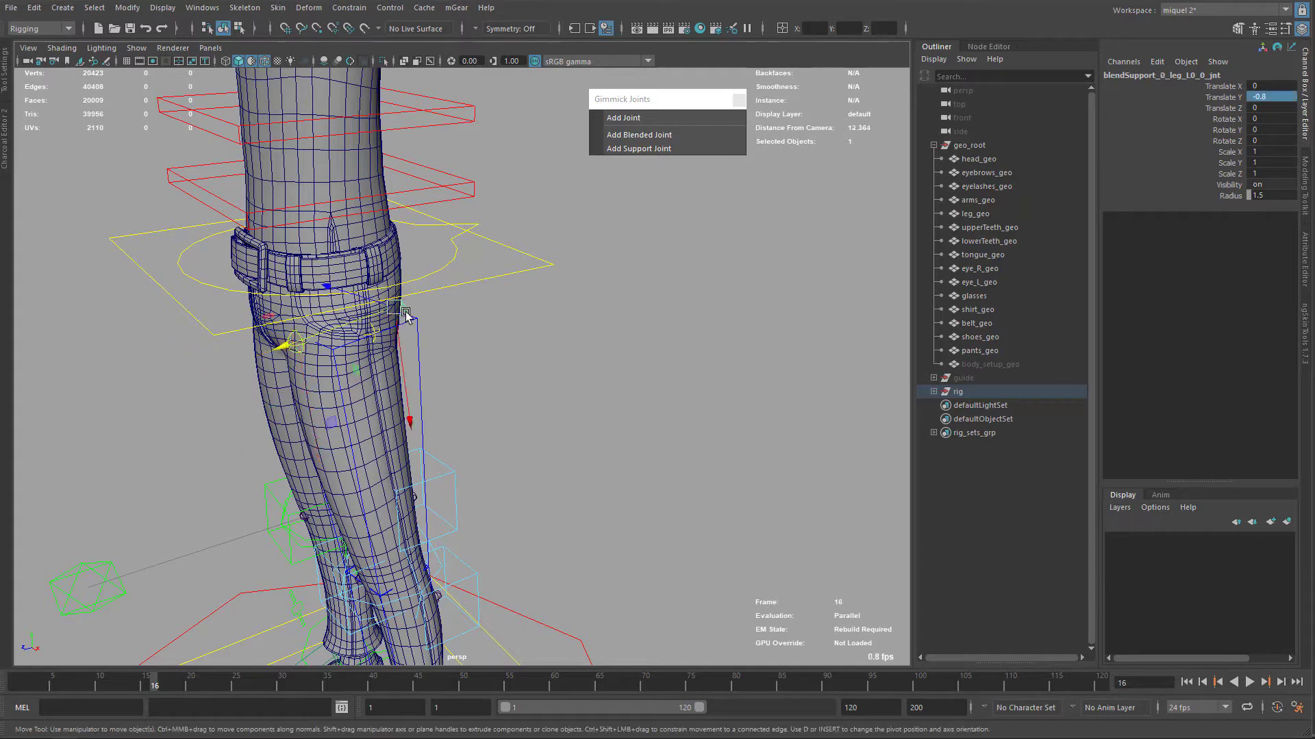
click(293, 338)
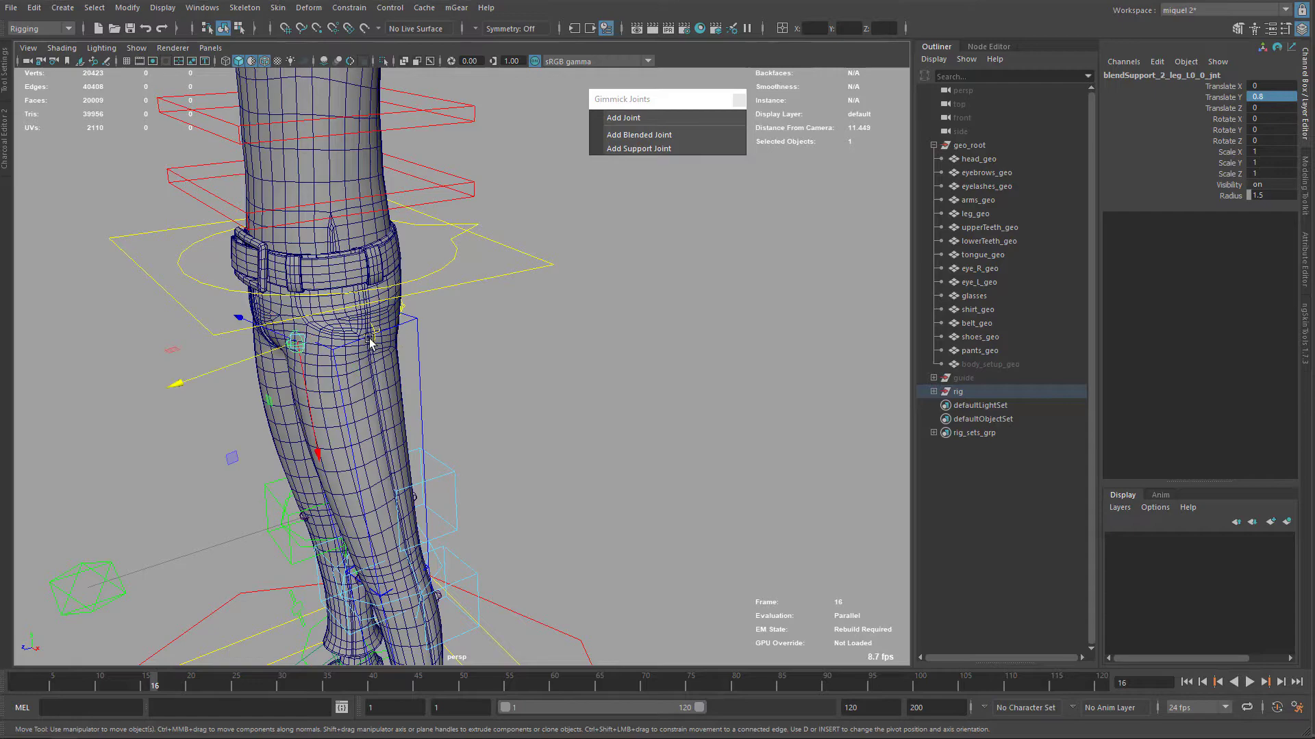
Show the character in wireframe and add a blended joint to the right hip joint leg_R0_0_jnt.
click(375, 342)
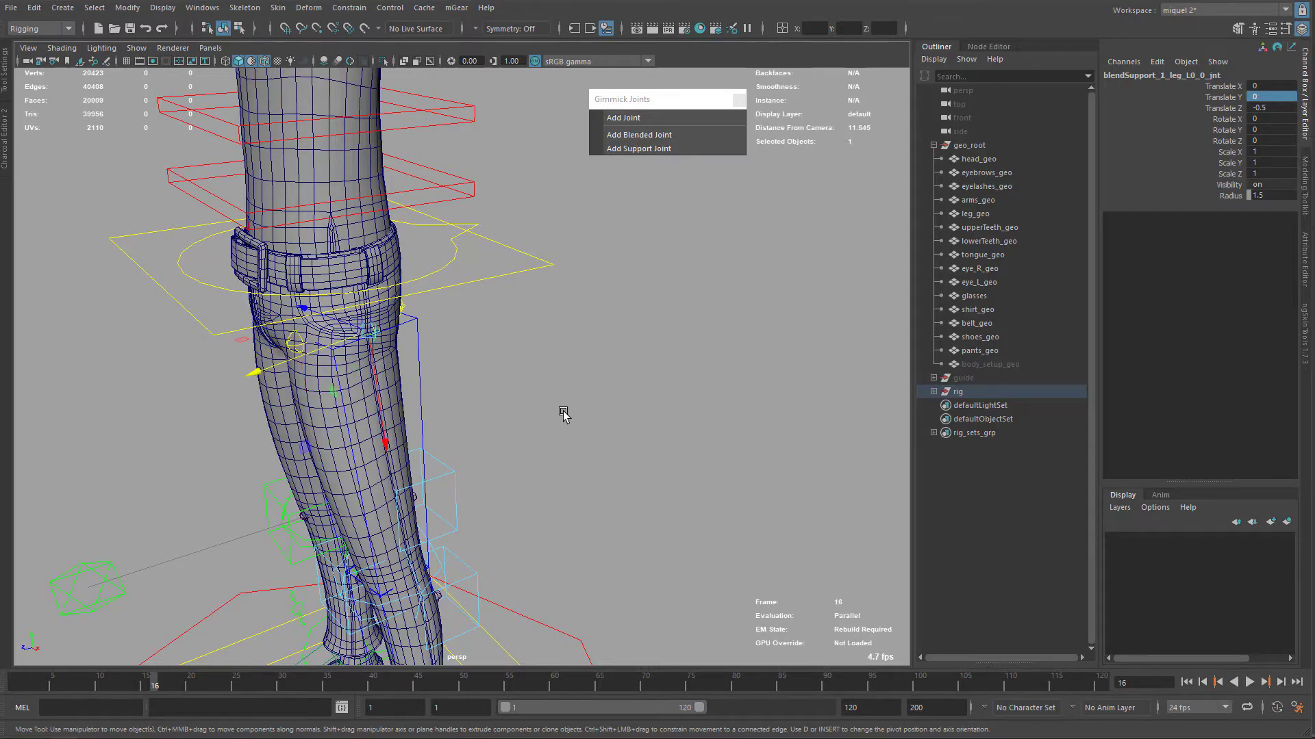
alt+drag(448, 366, 532, 330)
key(4)
click(529, 364)
key(q)
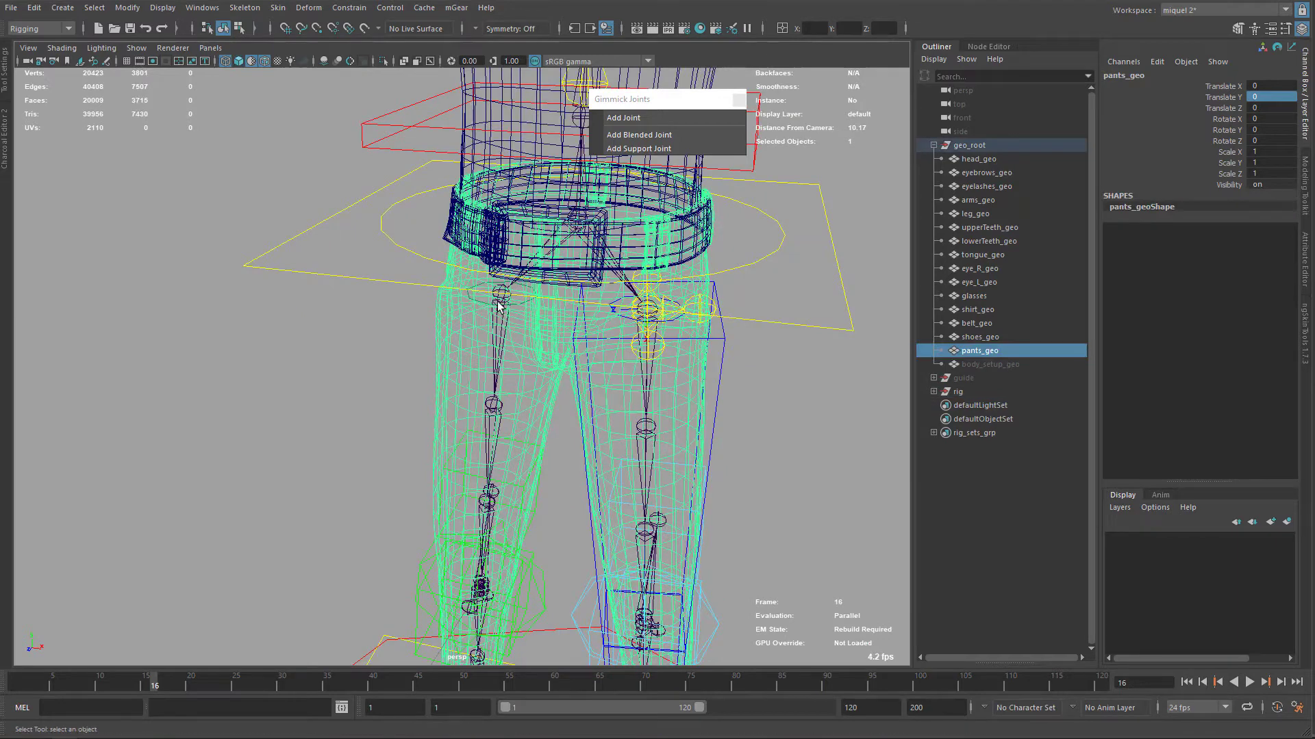
click(499, 304)
alt+middle_drag(554, 330, 524, 361)
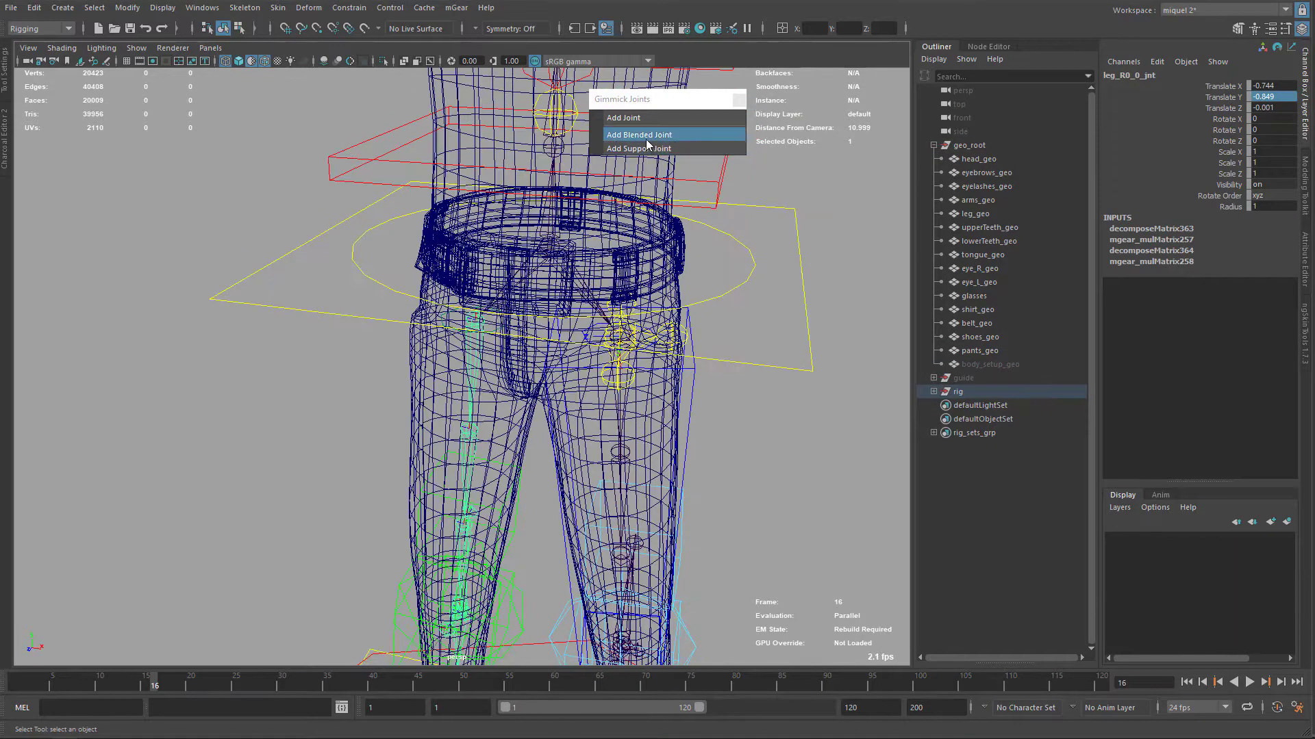
click(645, 136)
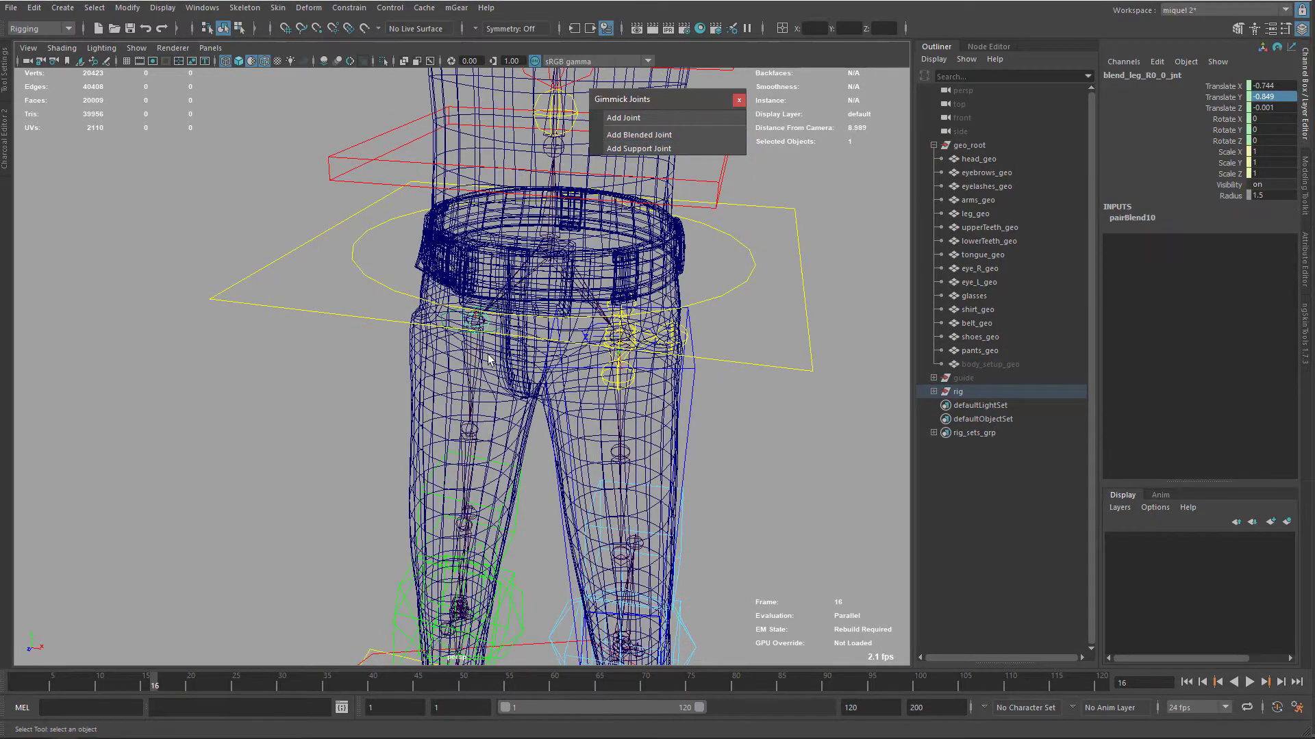
Add a support joint to blend_leg_R0_0_jnt, move it along Y, and set its Translate Y to 0.8.
click(626, 149)
key(w)
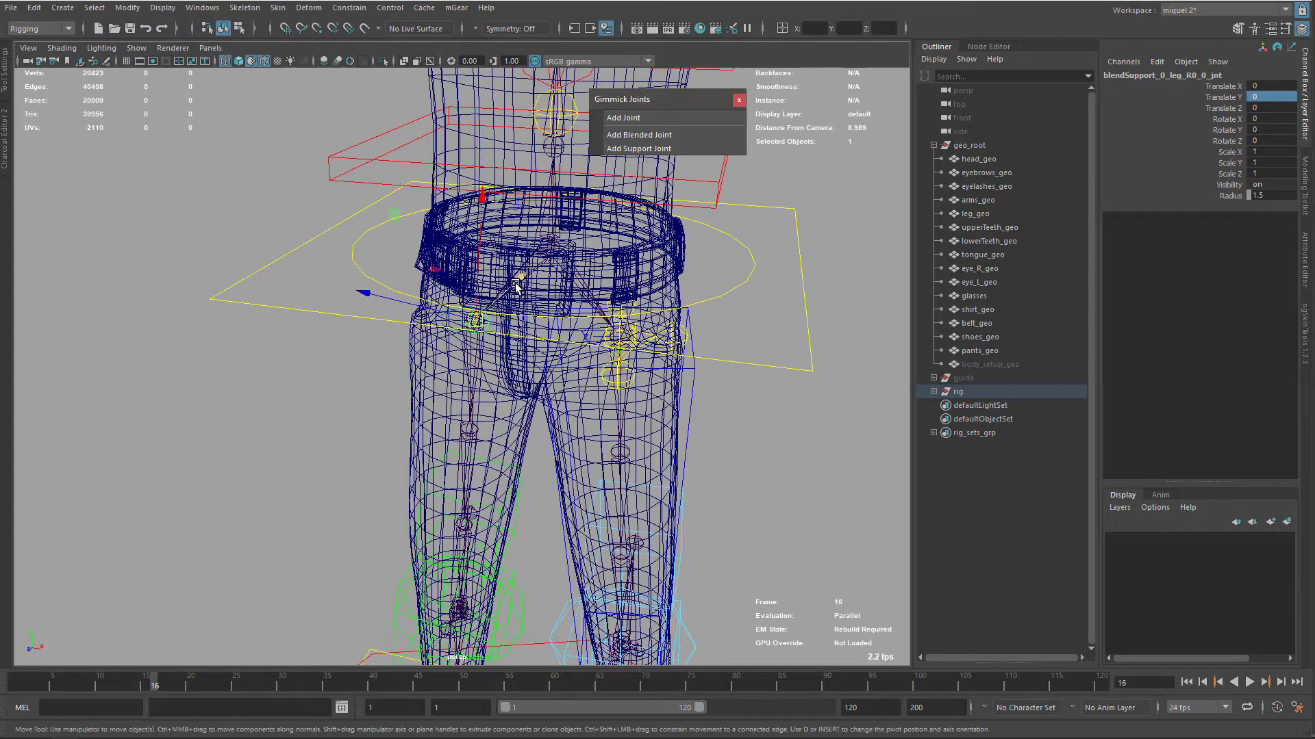
drag(517, 284, 544, 255)
double_click(1277, 96)
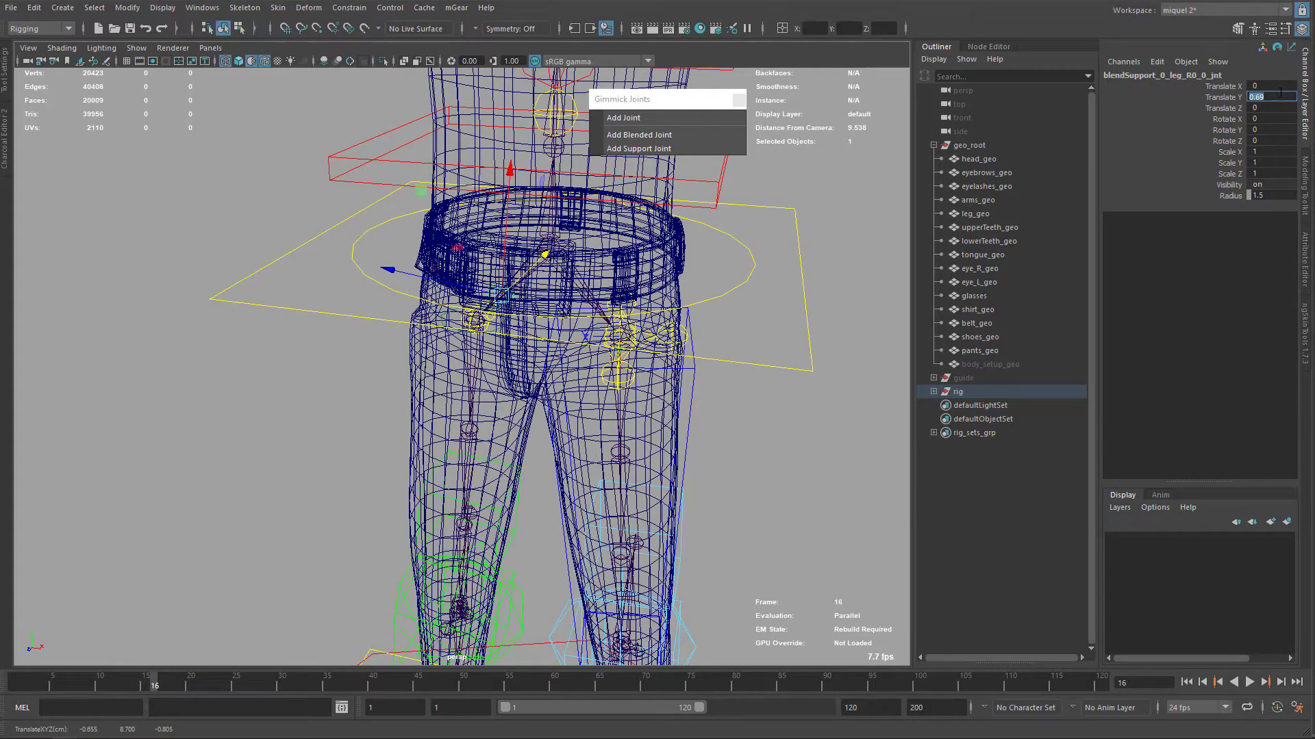
text(.8)
key(Return)
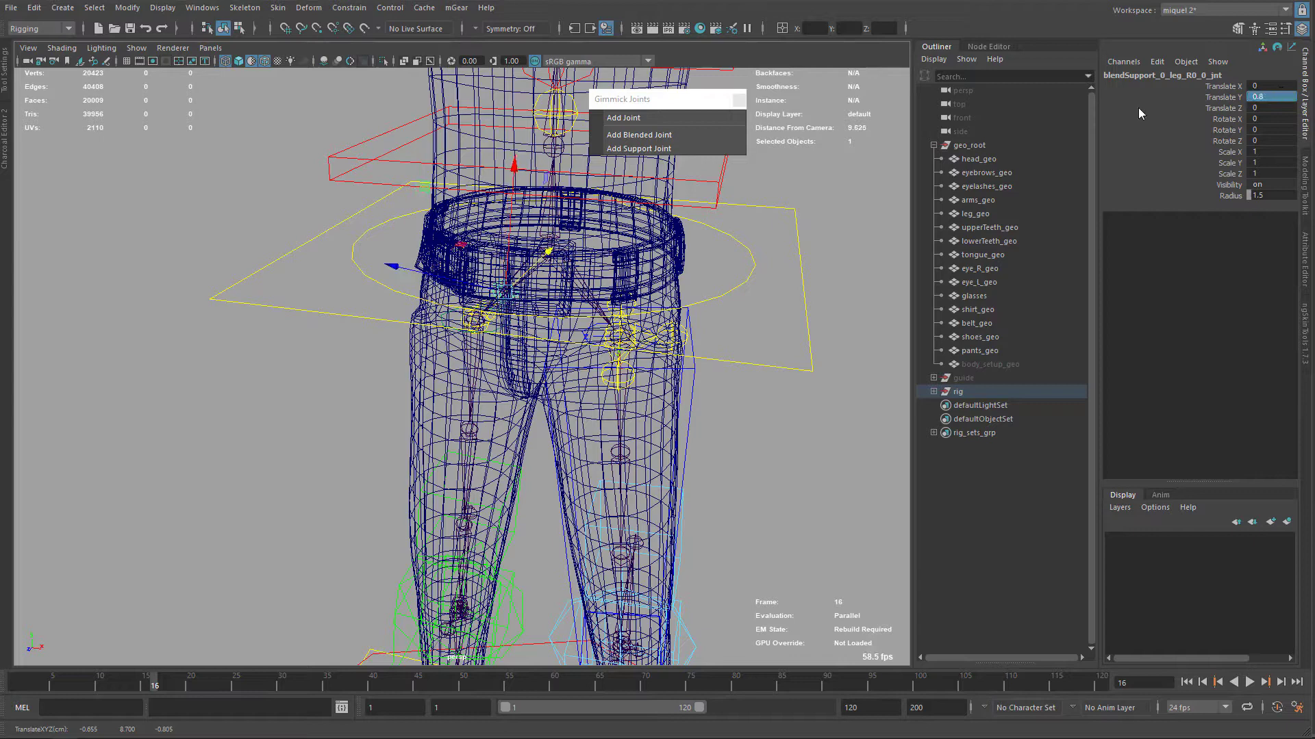
Add a second support joint to blend_leg_R0_0_jnt, move it to the outer side of the hip, and set Translate Z to 0.5.
scroll(671, 353, up, 5)
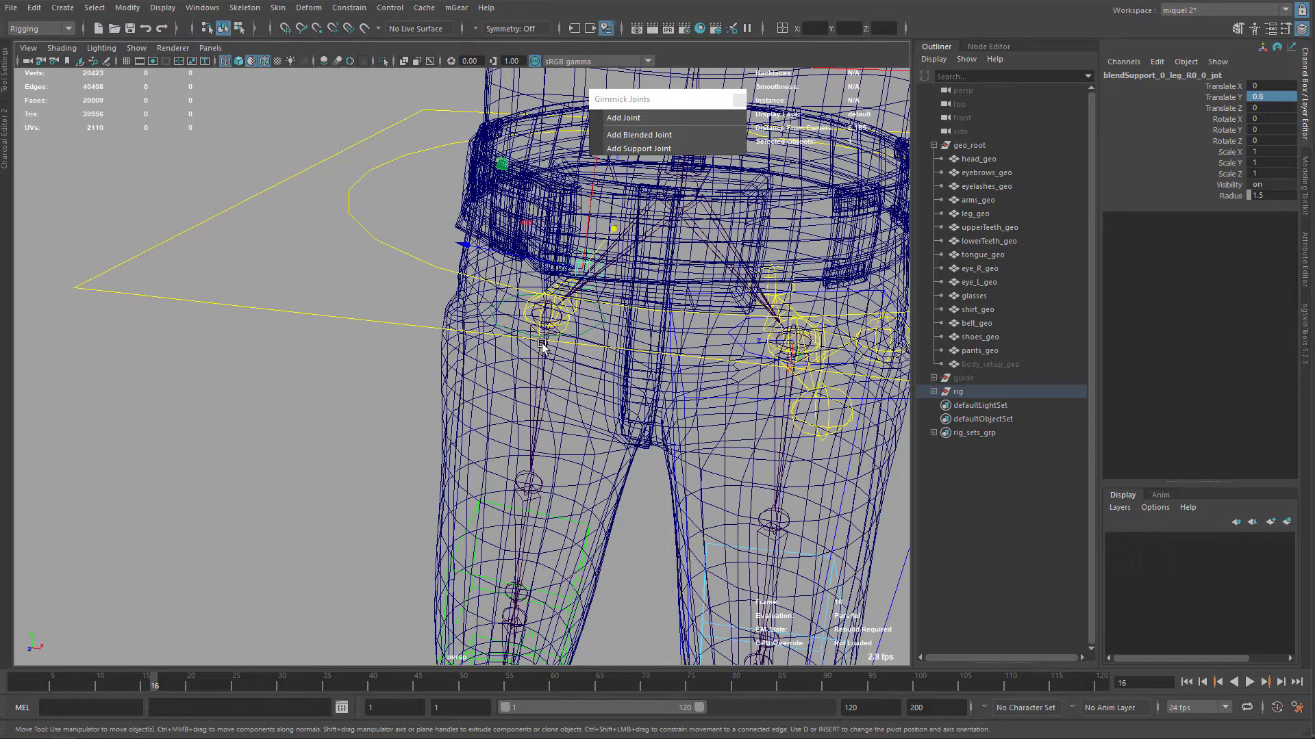
alt+middle_drag(631, 298, 567, 298)
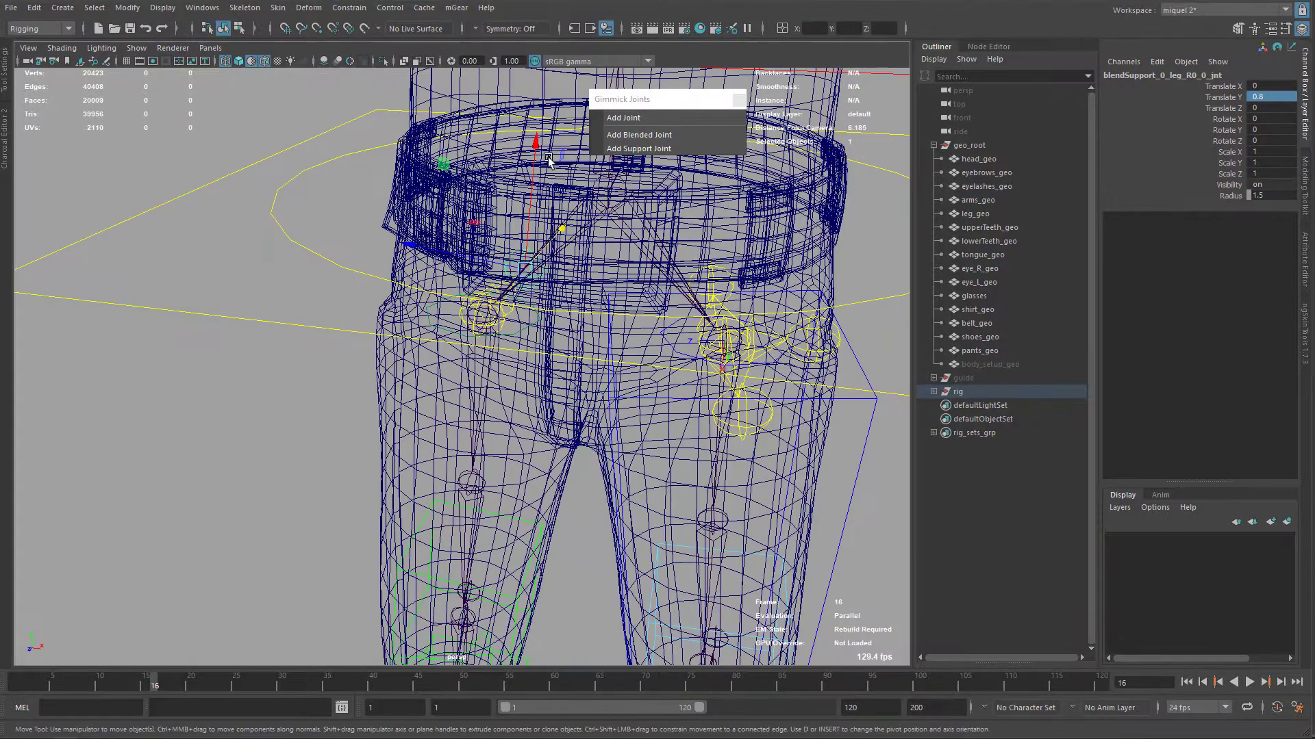
click(507, 326)
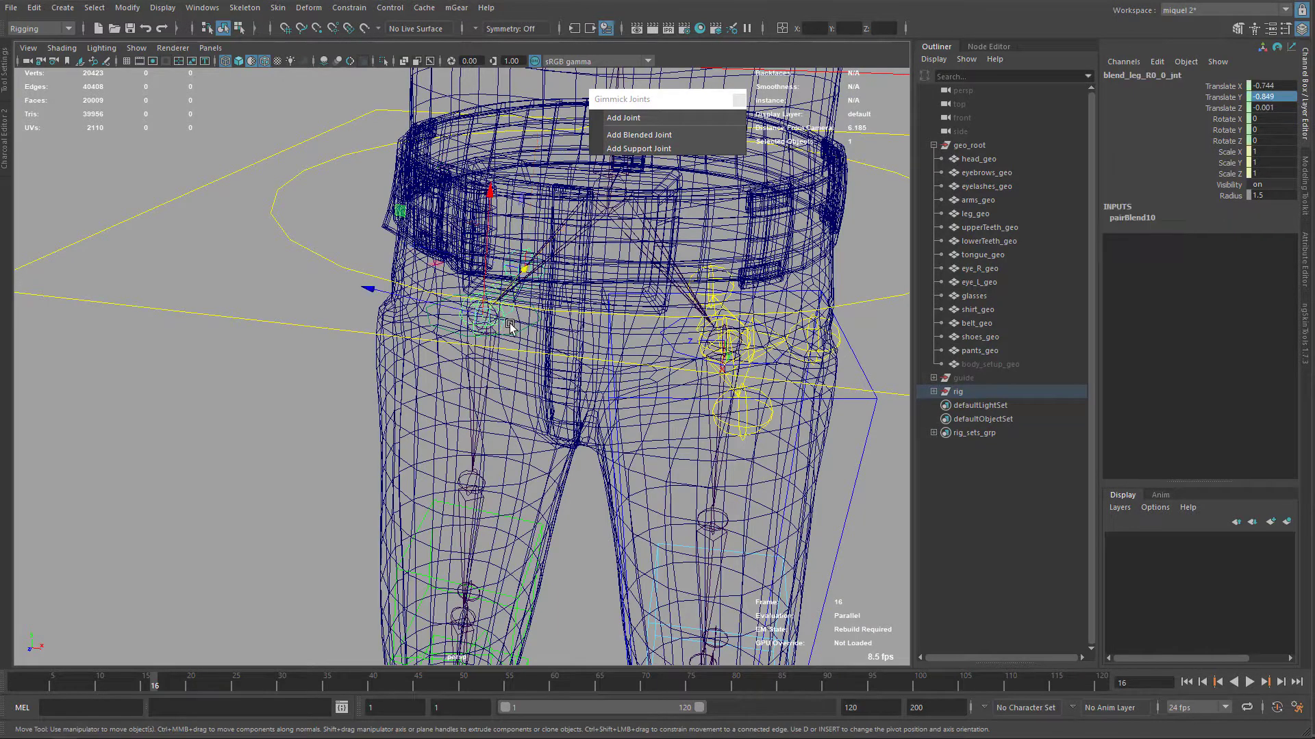
click(649, 152)
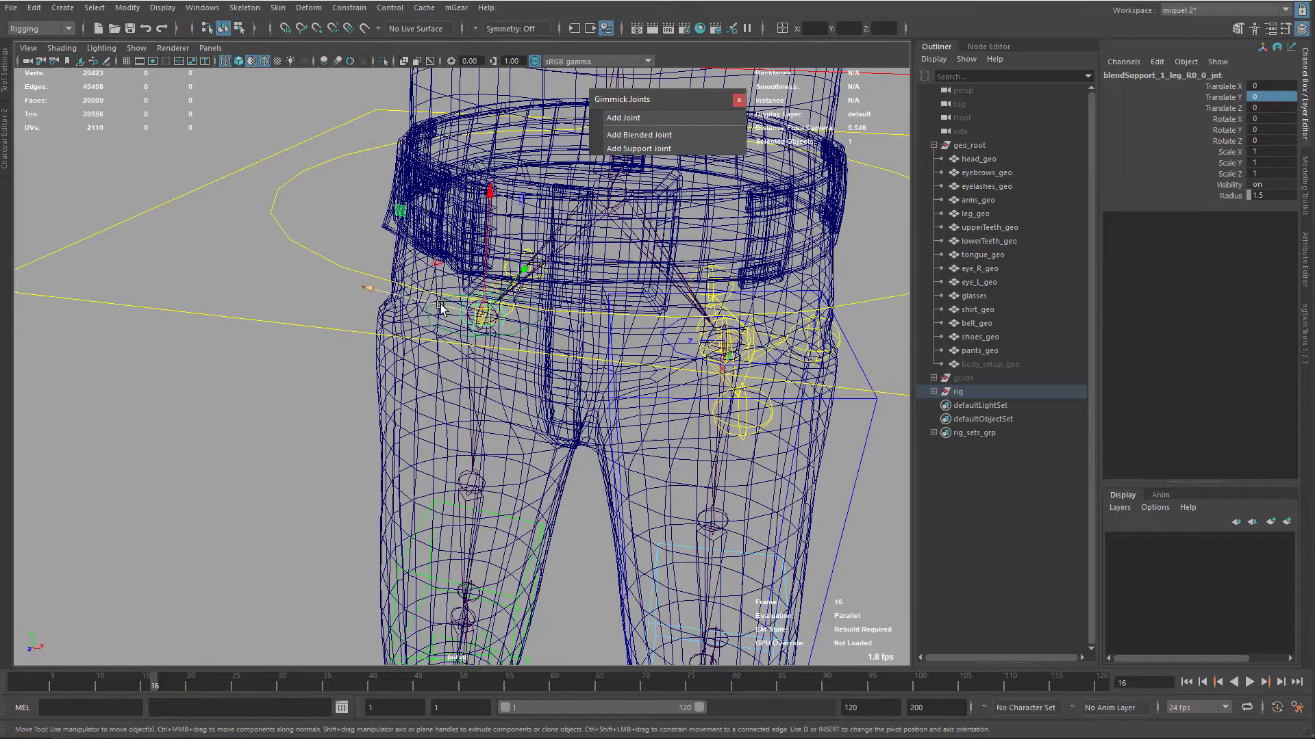
drag(441, 308, 366, 291)
double_click(1271, 107)
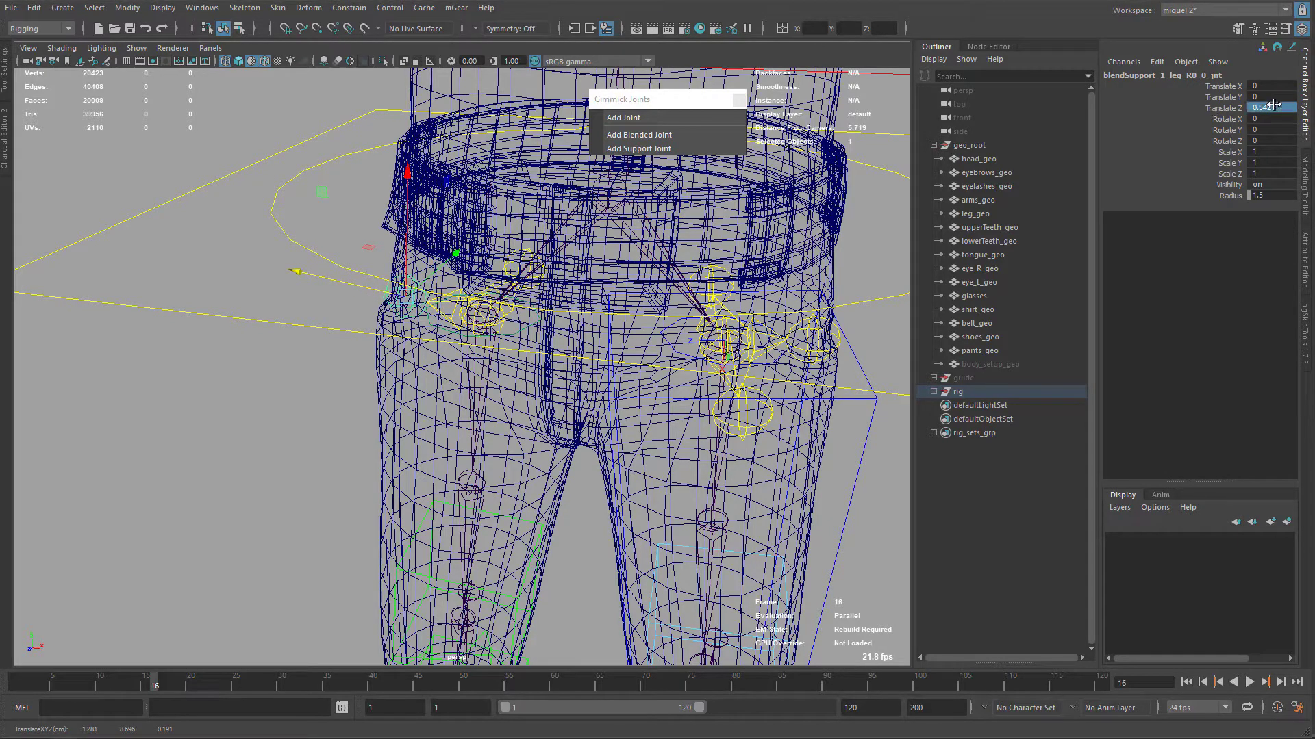
text(0.5)
key(Return)
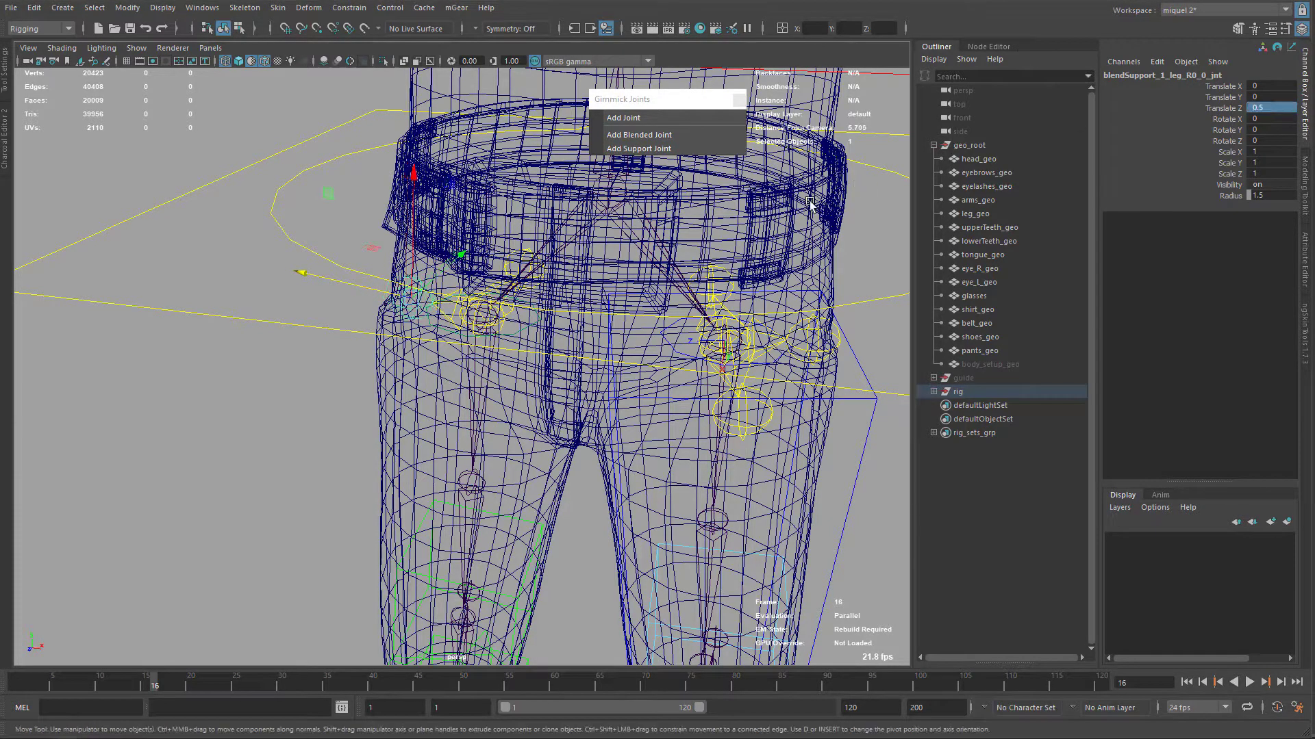
Add a third support joint to blend_leg_R0_0_jnt, move it along negative Y, and set its Translate Y to -0.8.
click(504, 323)
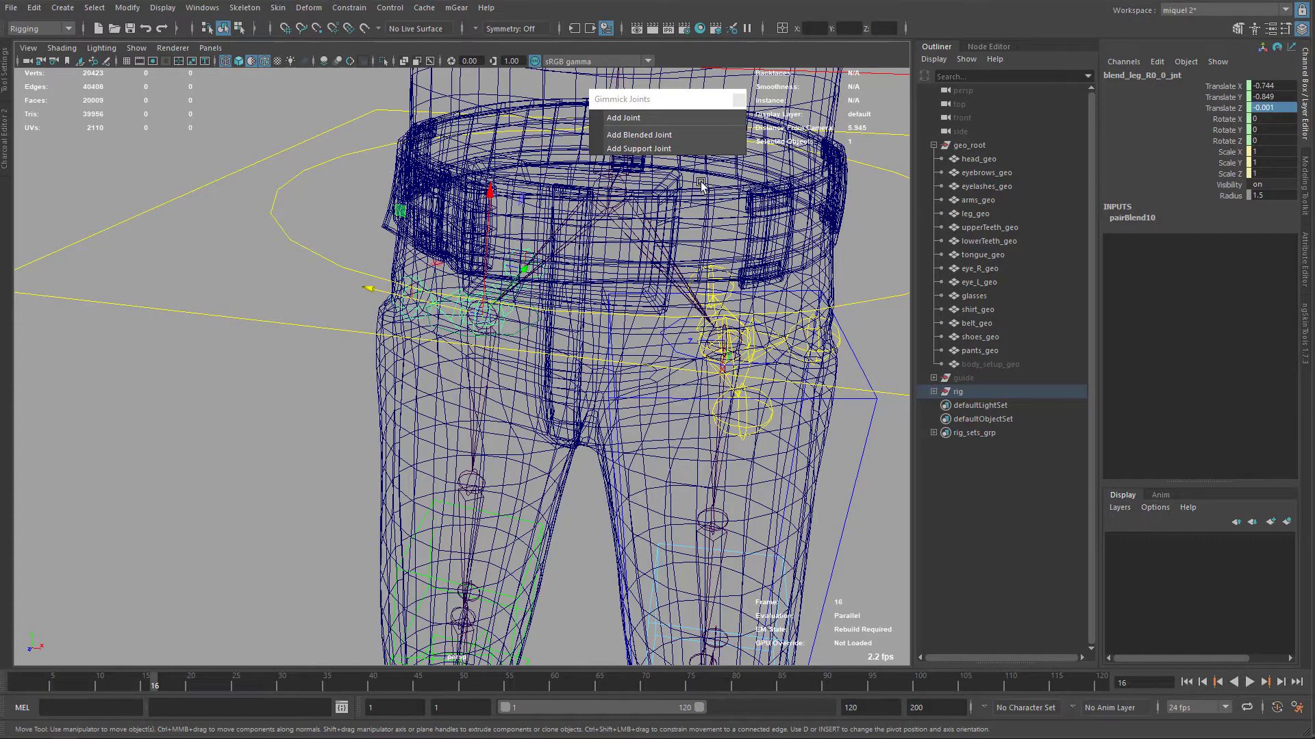
click(661, 150)
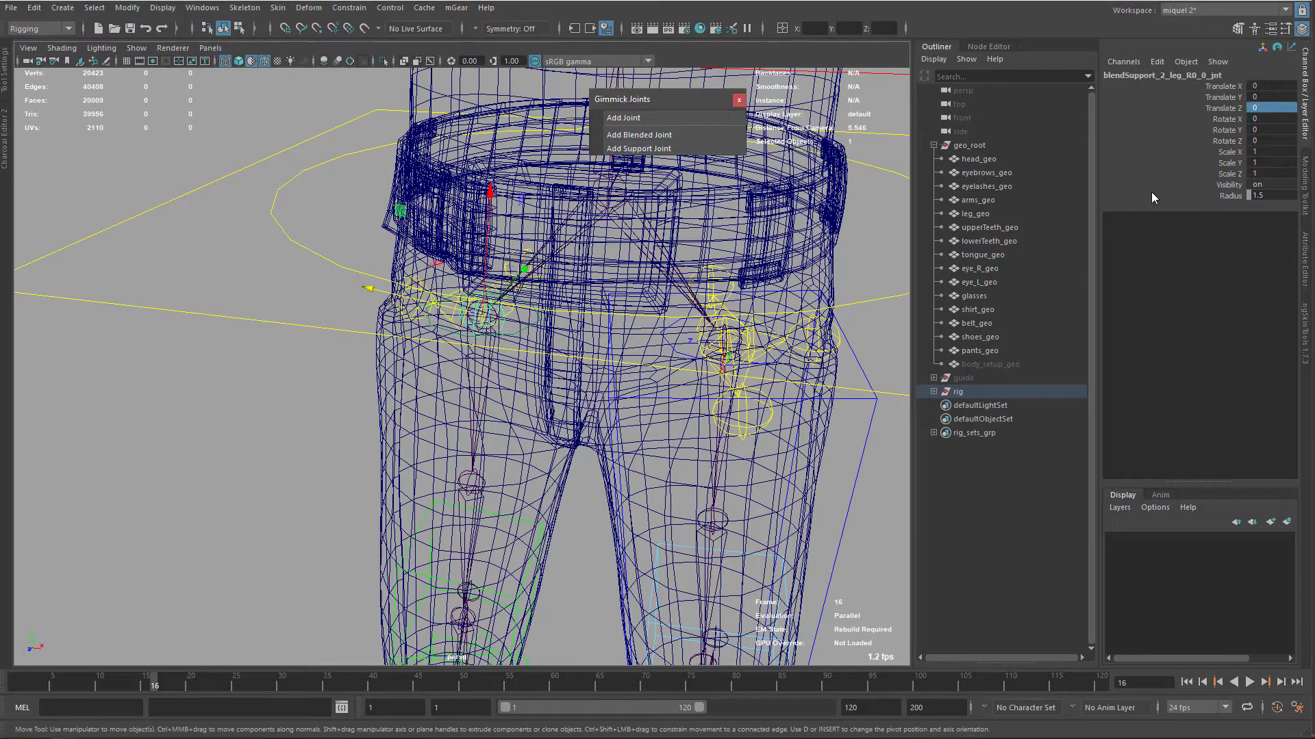
drag(523, 274, 504, 305)
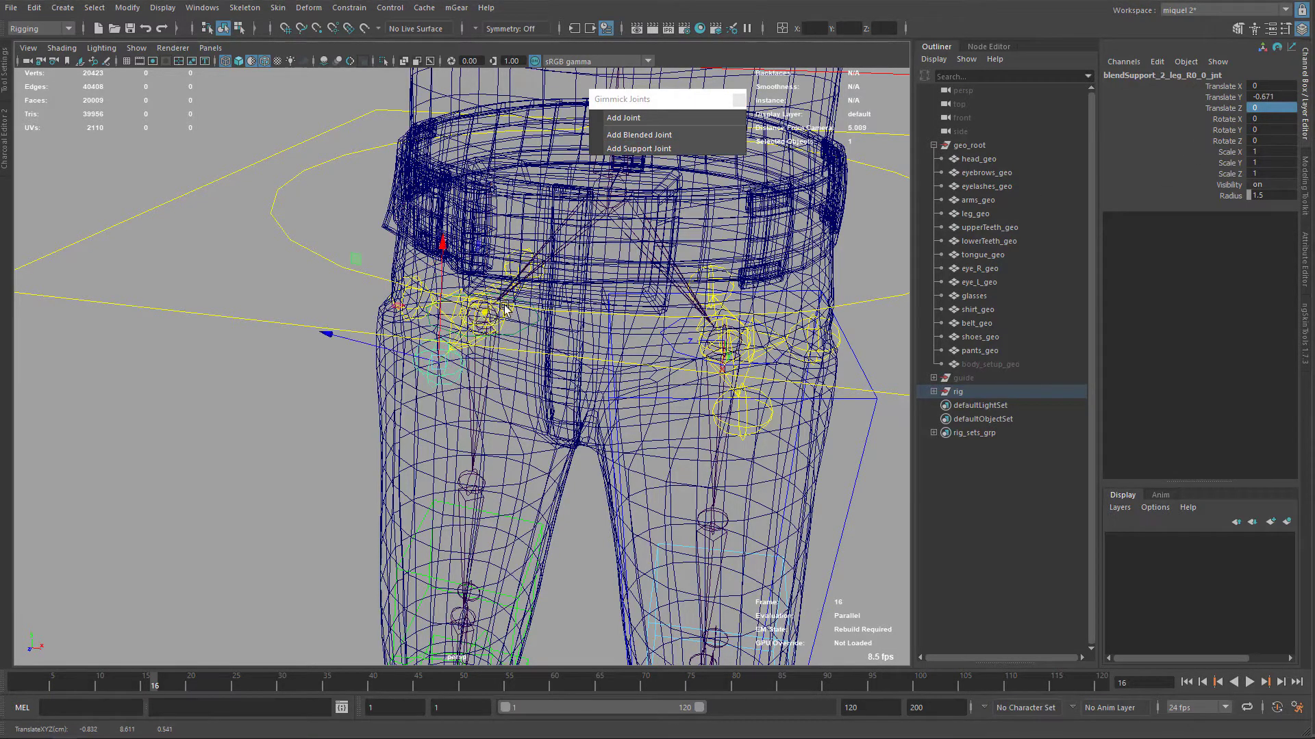
double_click(1265, 97)
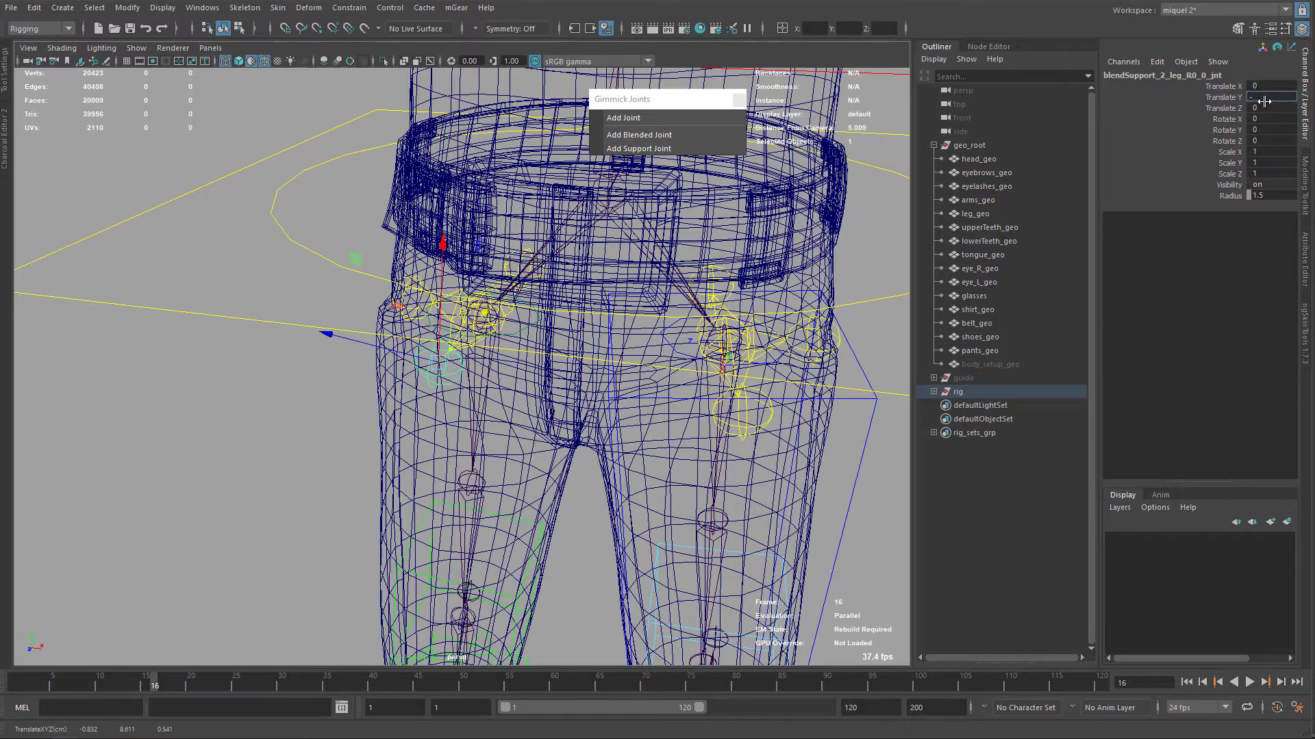
text(-0.8)
key(Return)
Switch the viewport to shaded display and hide the character meshes, leaving only the rig controls and joints.
alt+right_drag(596, 398, 566, 431)
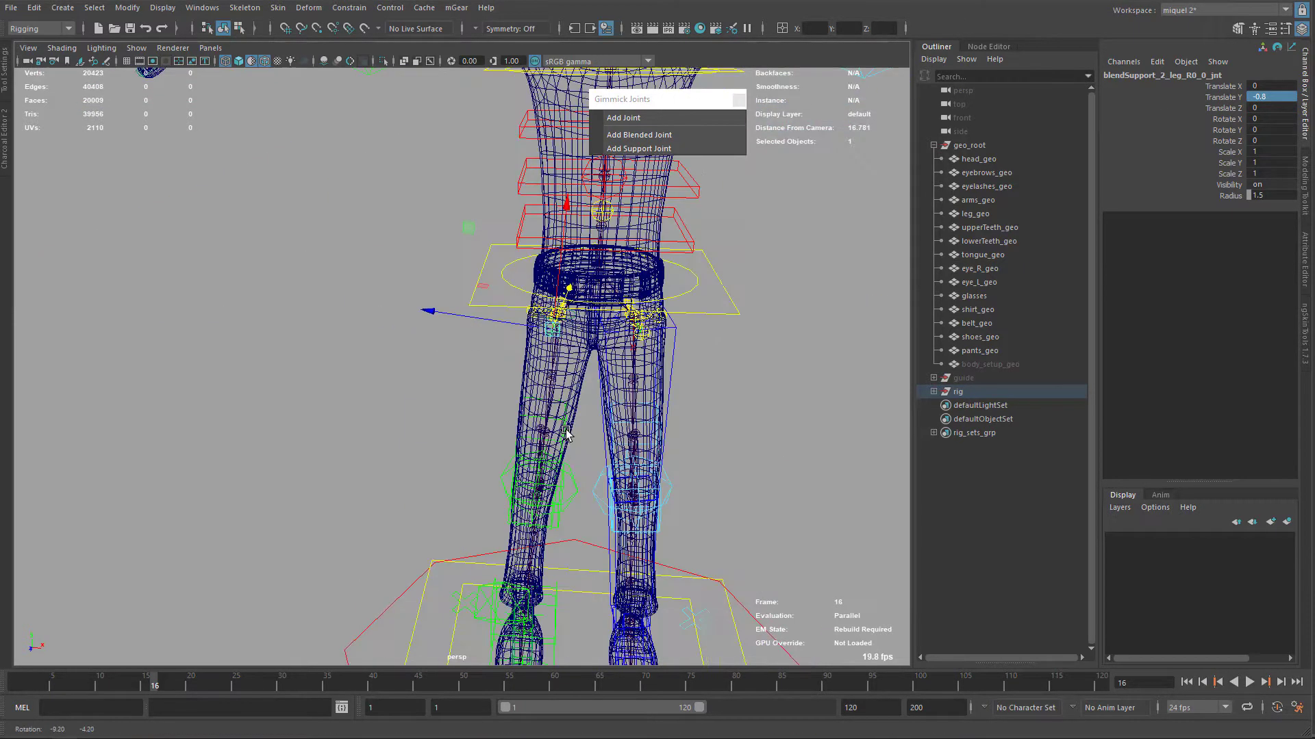
key(5)
alt+middle_drag(666, 389, 658, 380)
key(alt+1)
alt+drag(676, 399, 376, 214)
Test the left hip joints by rotating leg_L0_fk0_ctl, and undo the rotation.
key(q)
click(440, 254)
key(e)
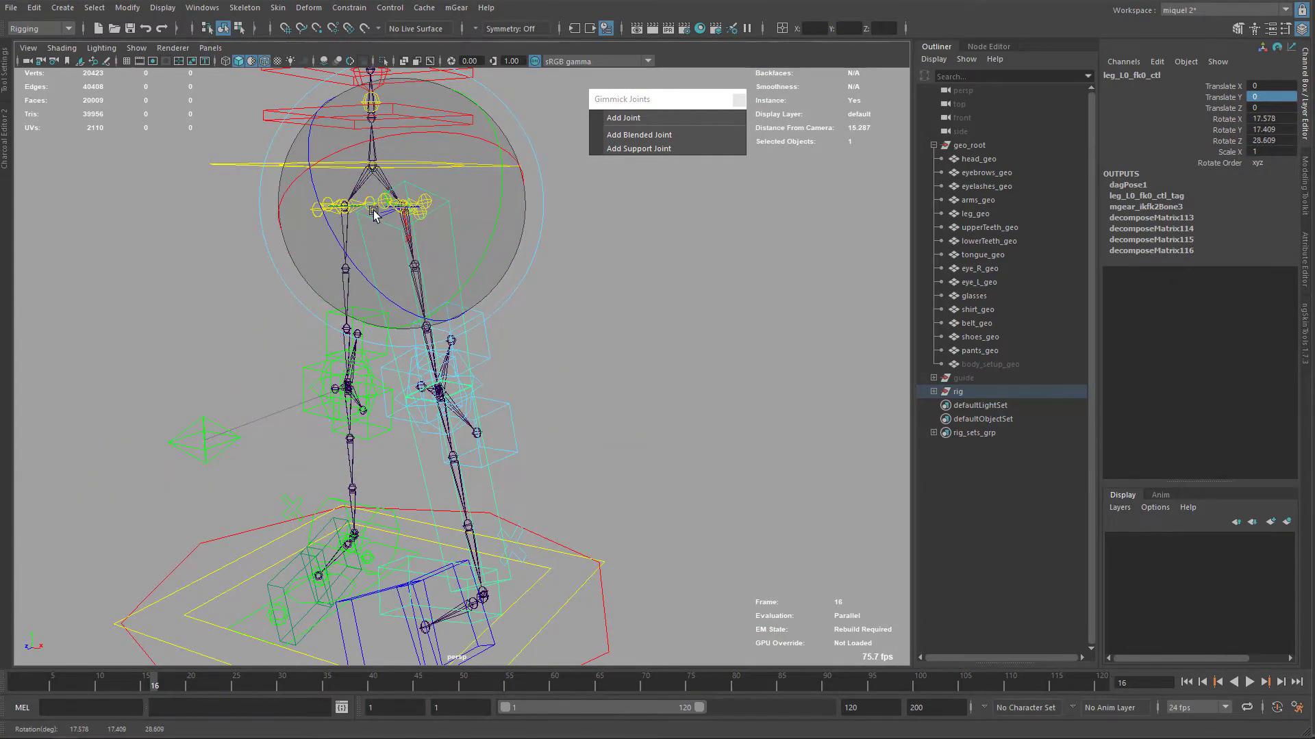
key(ctrl+z)
Try moving the outer left hip support joint blendSupport_1_leg_L0_0_jnt freely, and undo the move.
alt+right_drag(399, 241, 443, 258)
alt+middle_drag(444, 257, 512, 337)
key(q)
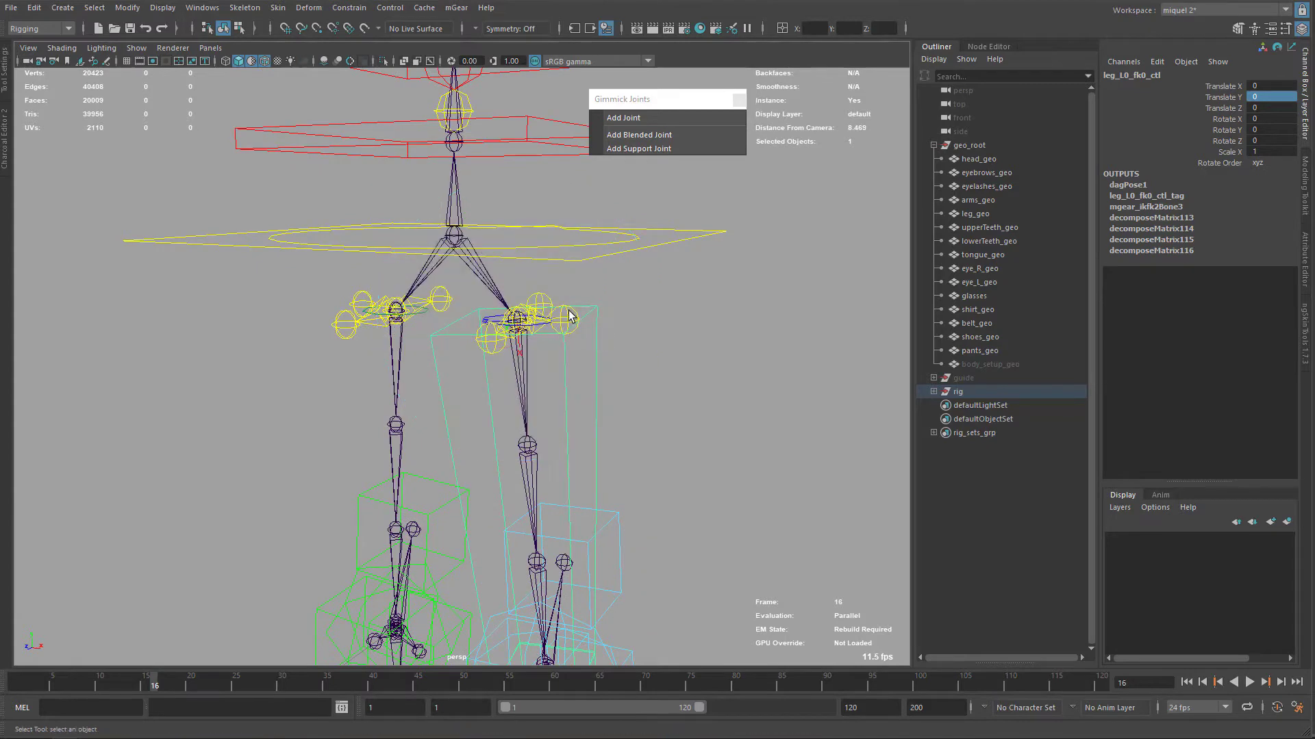
click(564, 317)
key(w)
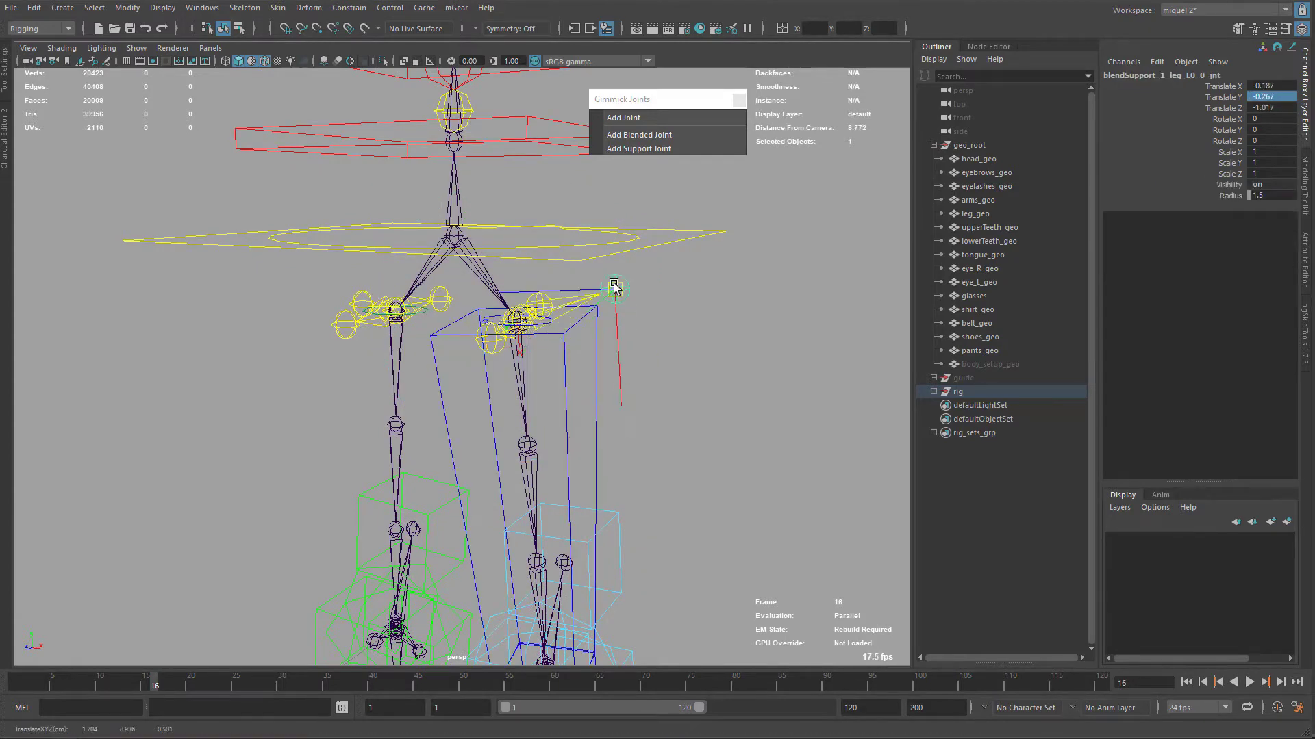
drag(562, 317, 598, 317)
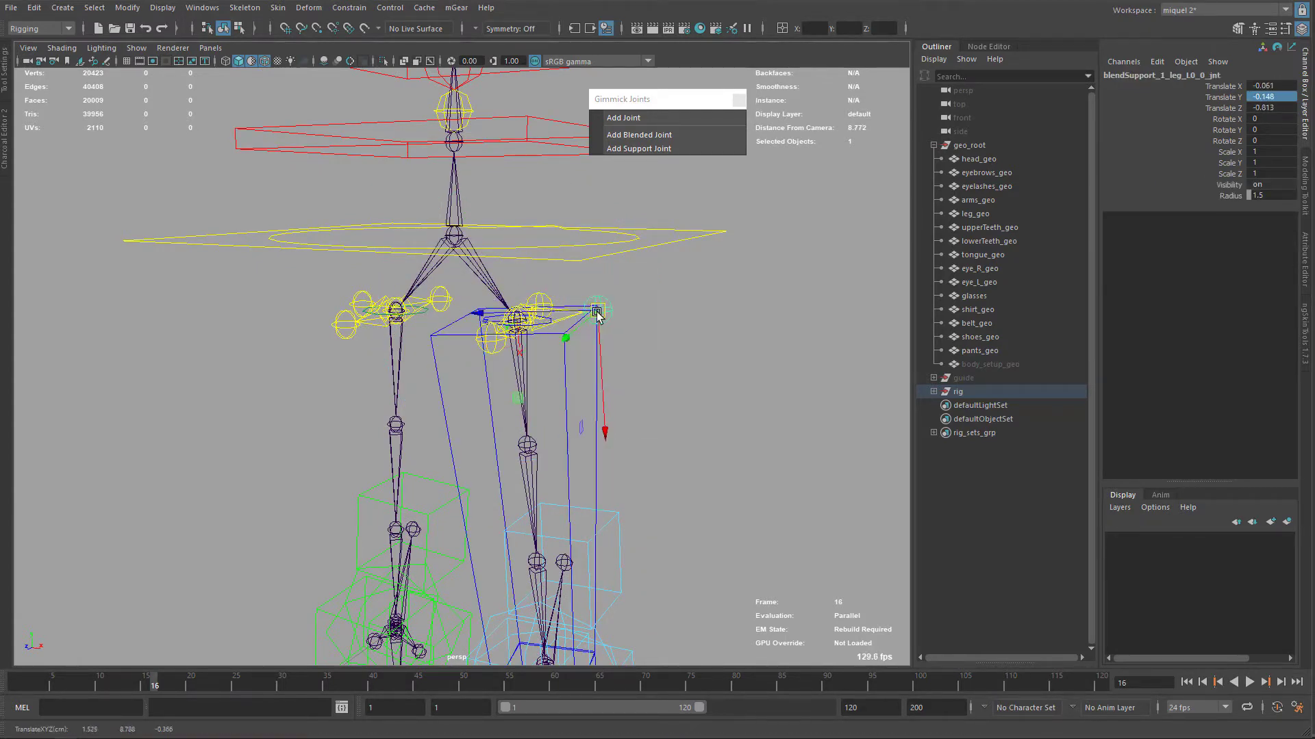
key(ctrl+z)
Select leg_L0_fk0_ctl and examine the hip and knee joints of both legs from several angles.
alt+middle_drag(575, 399, 561, 317)
scroll(584, 399, down, 3)
key(q)
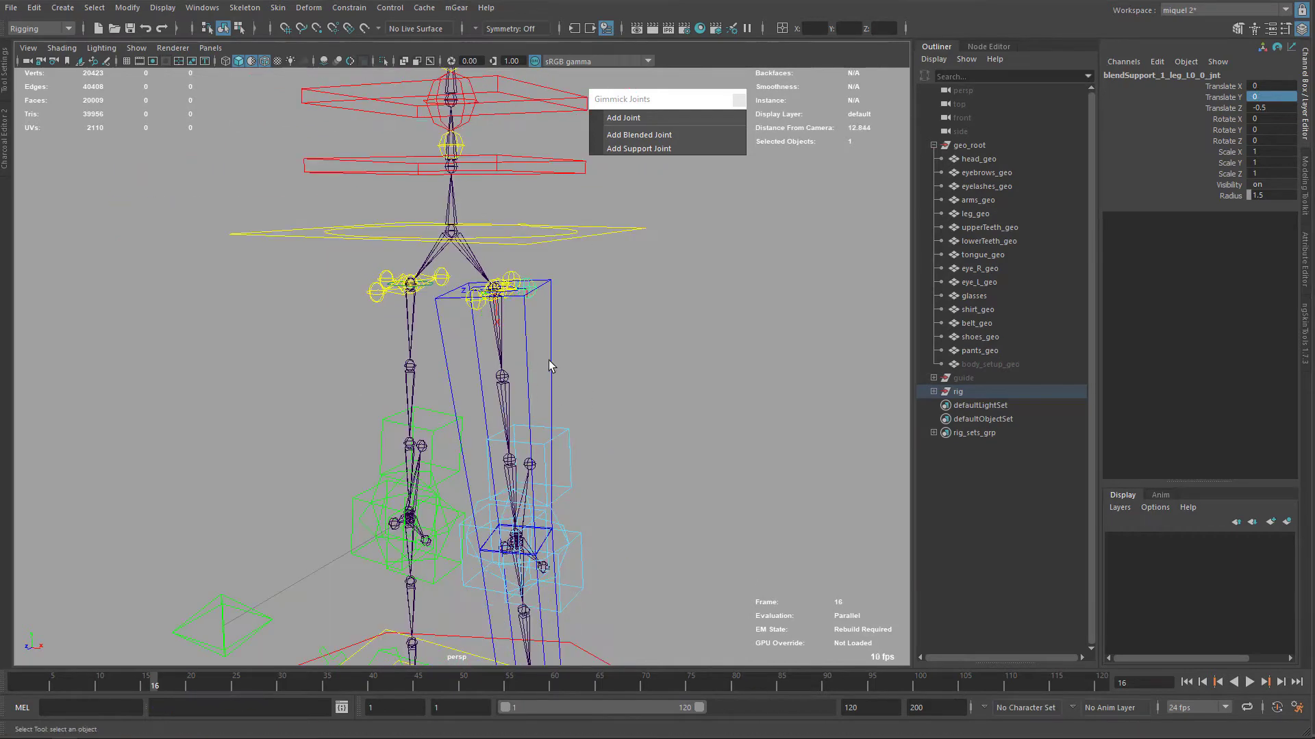
click(548, 360)
scroll(543, 385, down, 3)
alt+drag(535, 399, 512, 368)
scroll(548, 399, up, 4)
alt+middle_drag(525, 513, 520, 429)
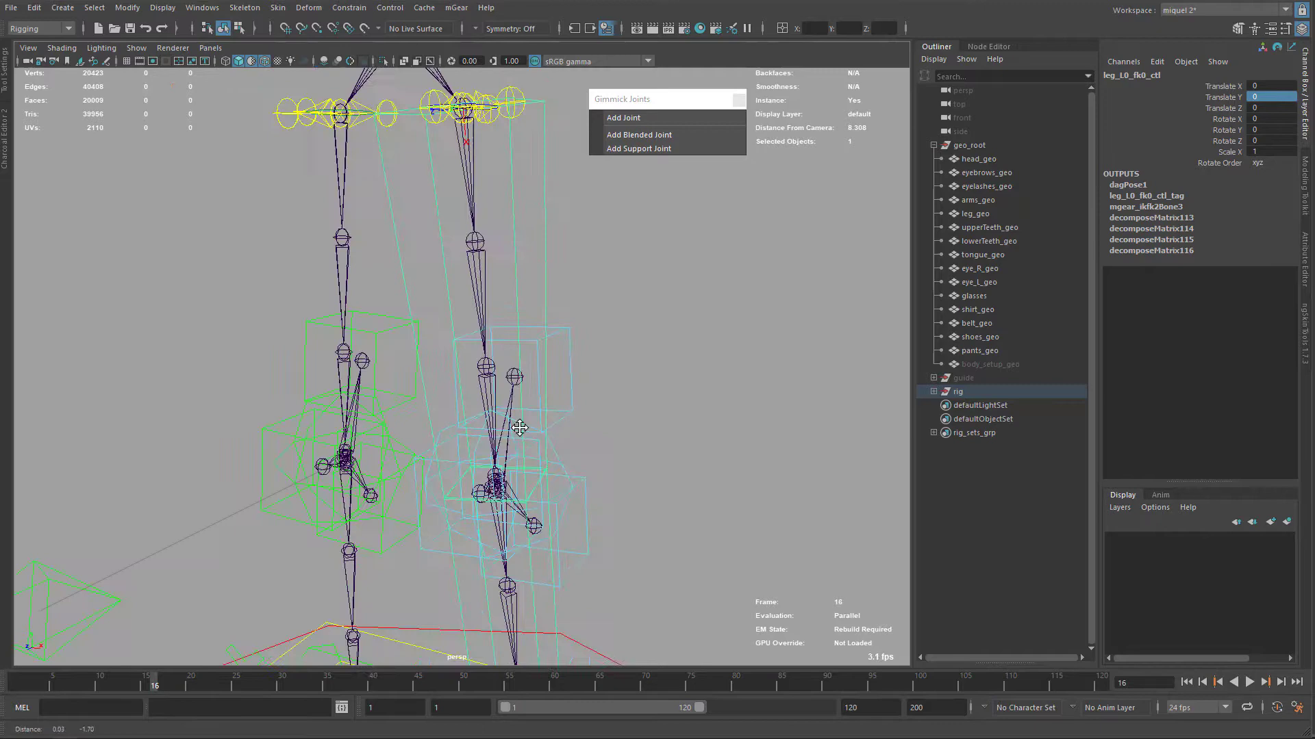
scroll(539, 480, down, 4)
alt+drag(539, 480, 530, 496)
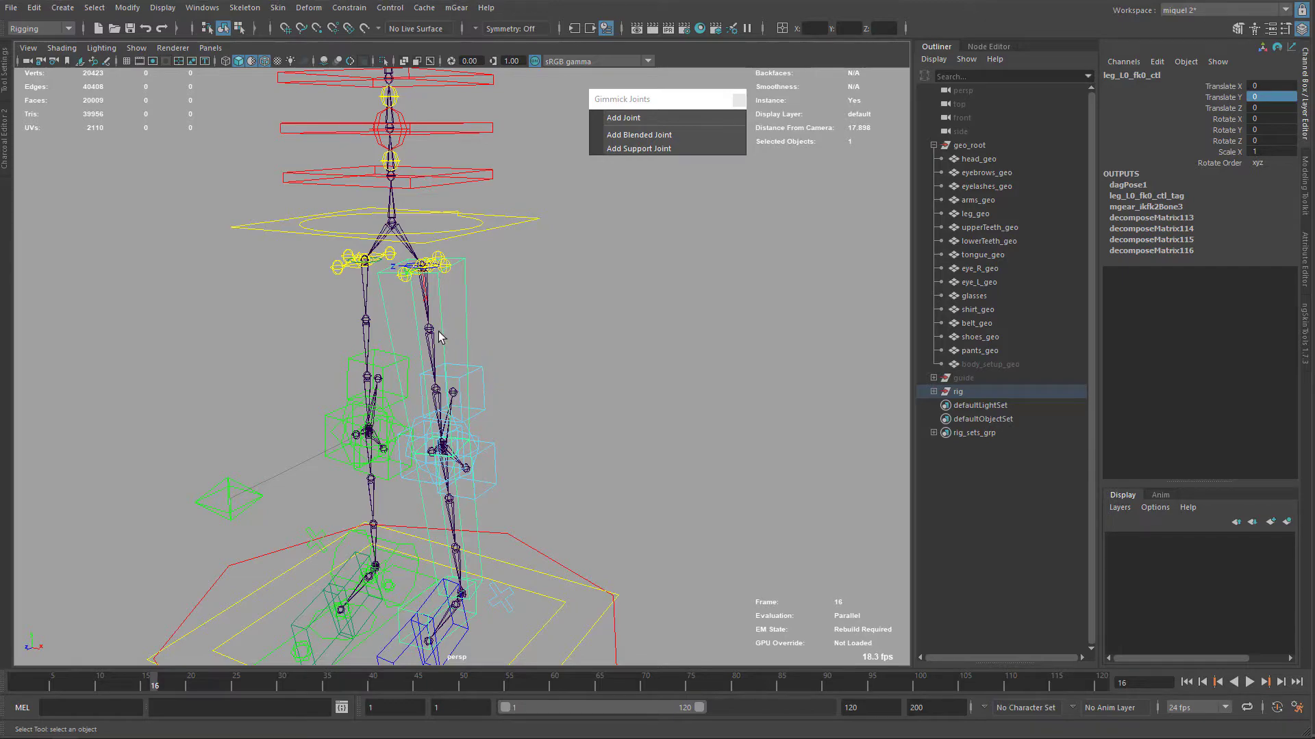
Add blended joints to the upper arm joints arm_L0_0_jnt and arm_R0_0_jnt.
alt+middle_drag(439, 336, 433, 366)
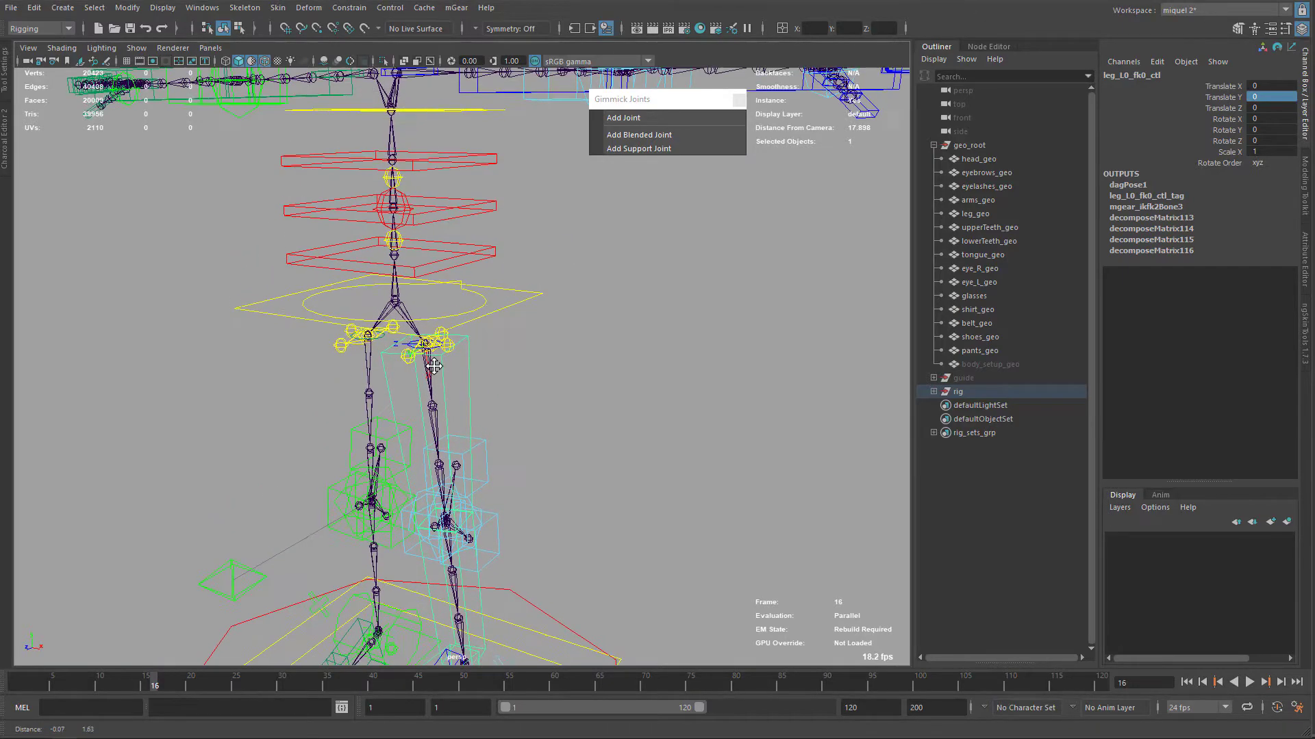
alt+drag(433, 366, 479, 359)
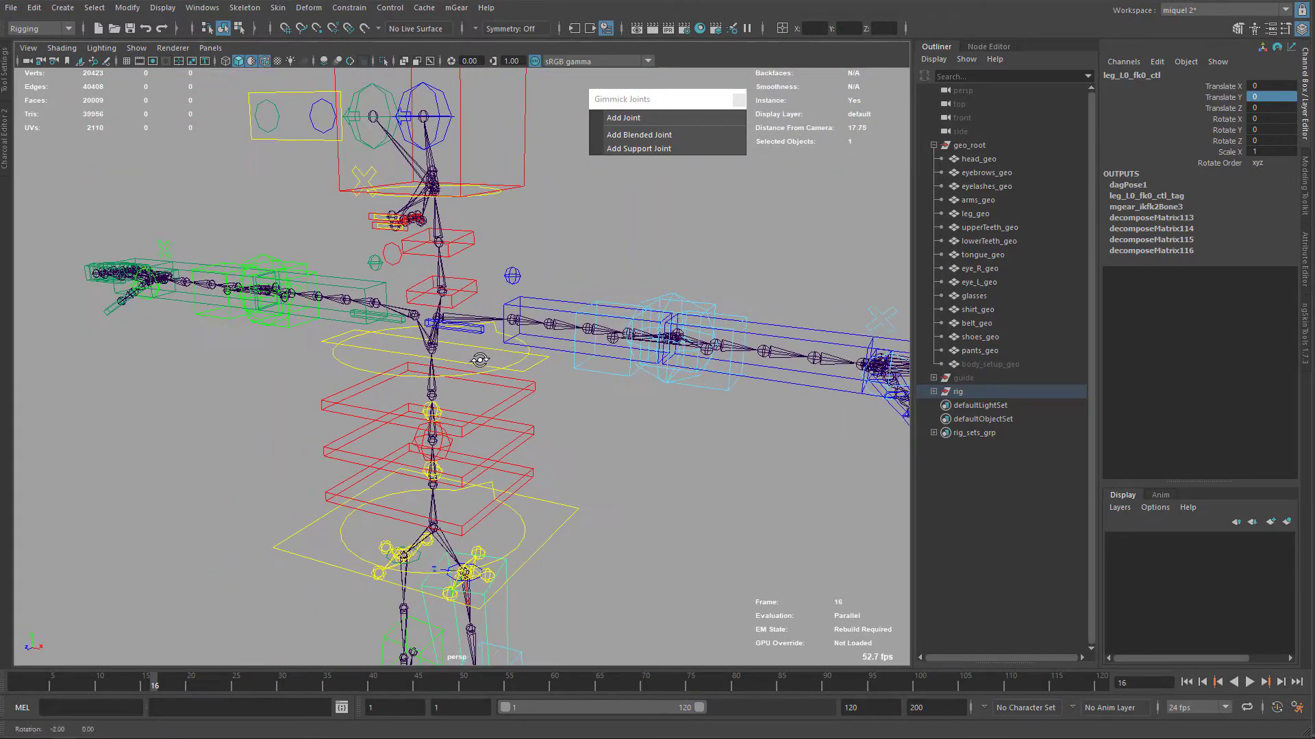
scroll(555, 328, up, 3)
click(553, 309)
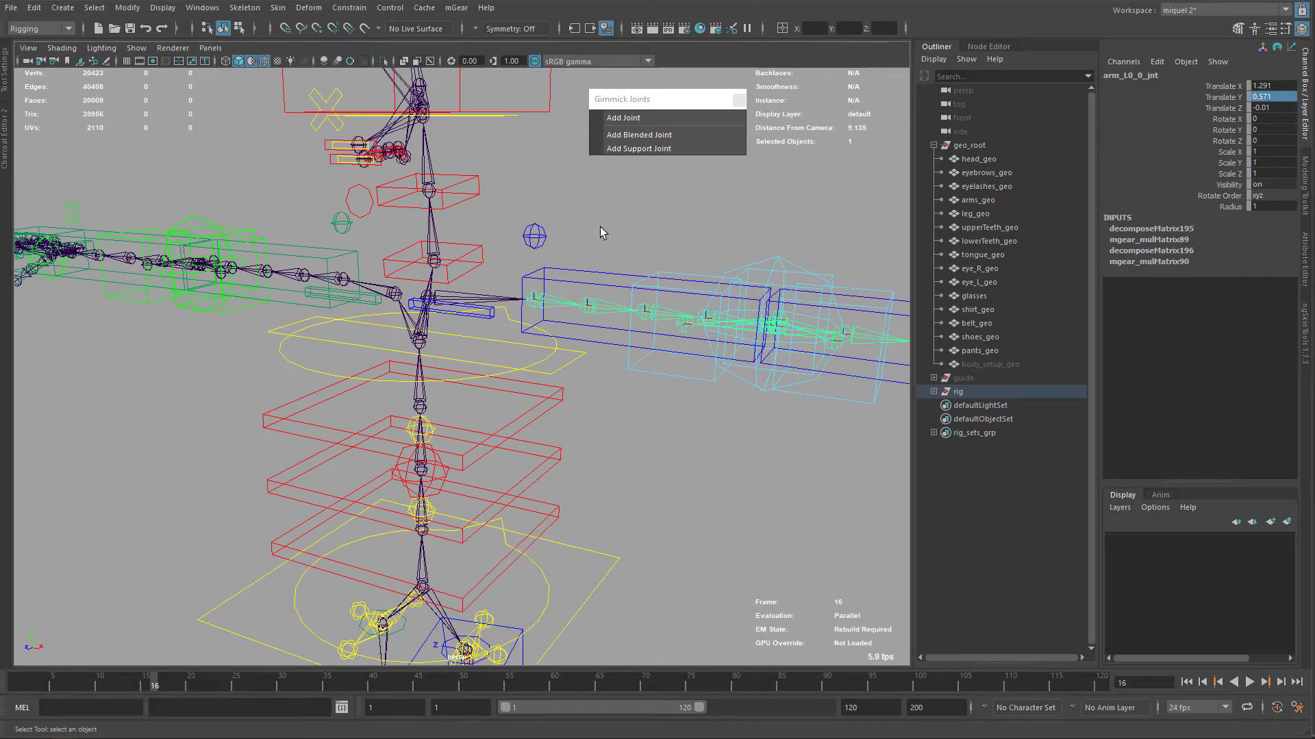
click(629, 141)
alt+drag(417, 301, 450, 298)
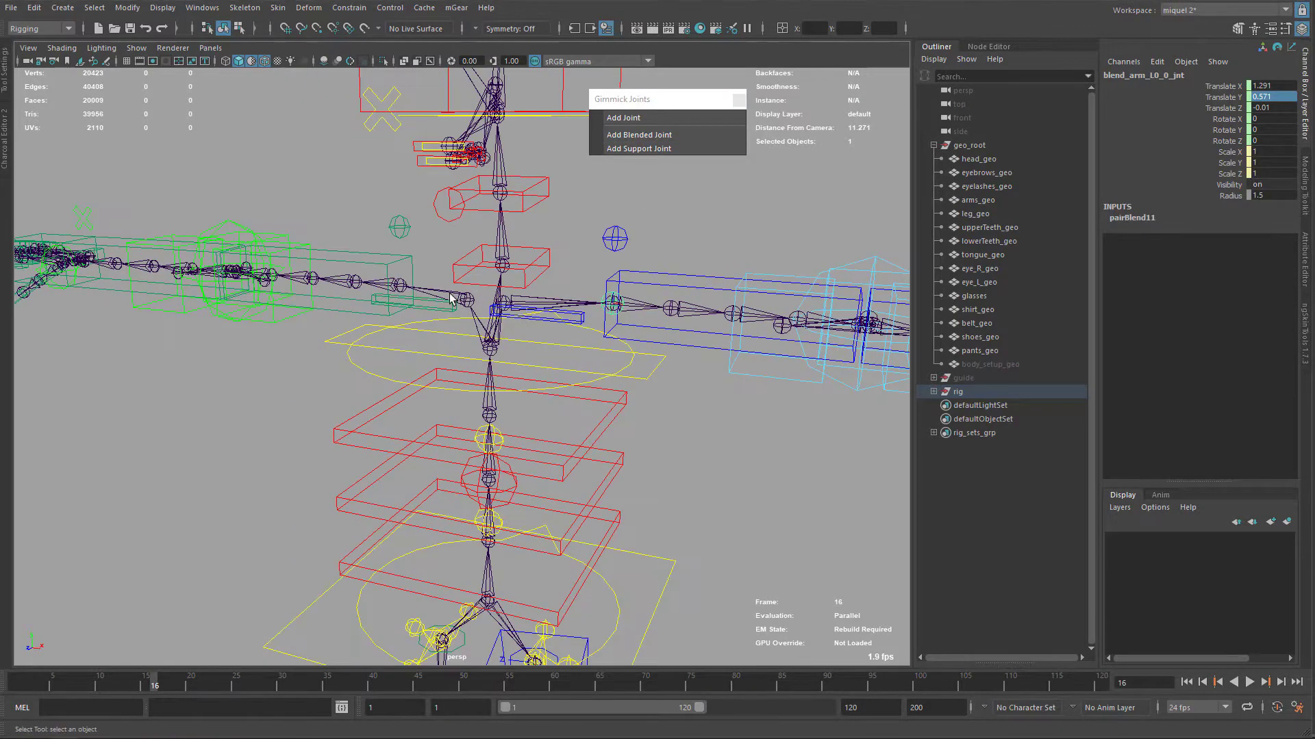
click(396, 287)
click(639, 135)
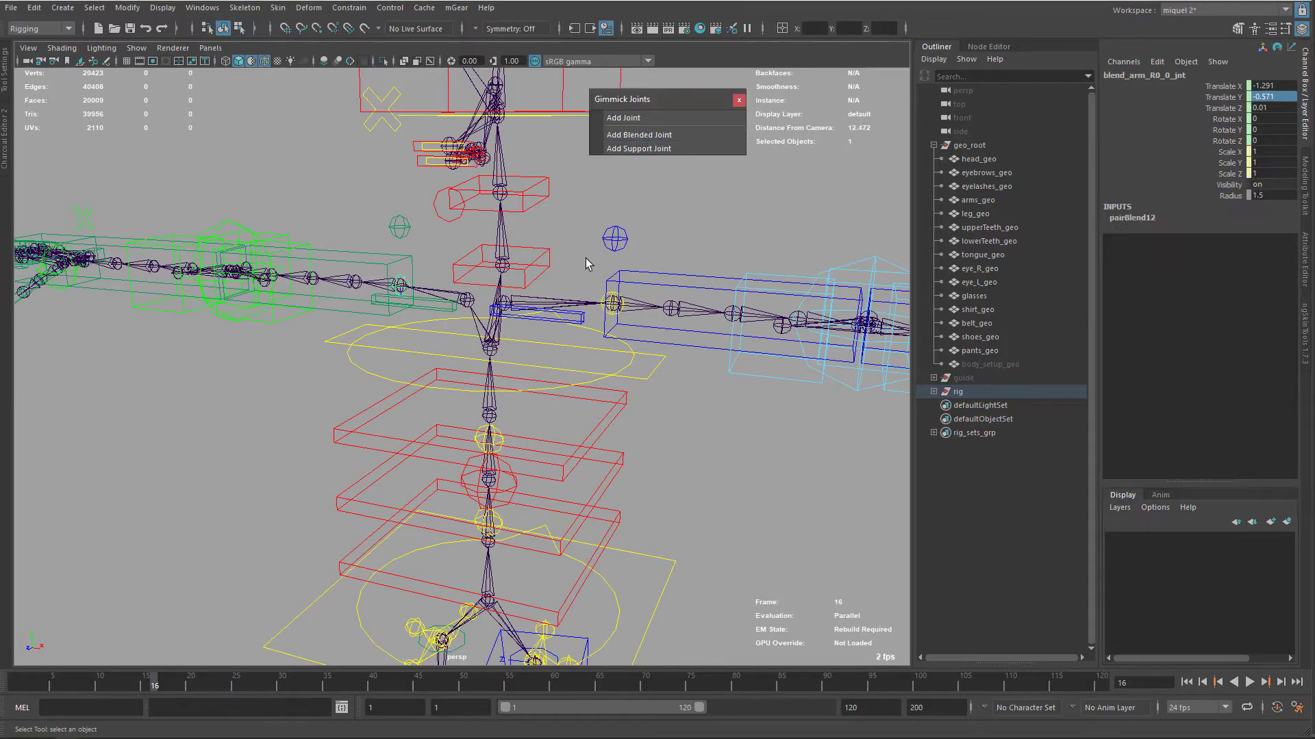
Add blended joints to the left and right shoulder joints together, and check each new joint.
alt+drag(589, 267, 591, 267)
click(590, 274)
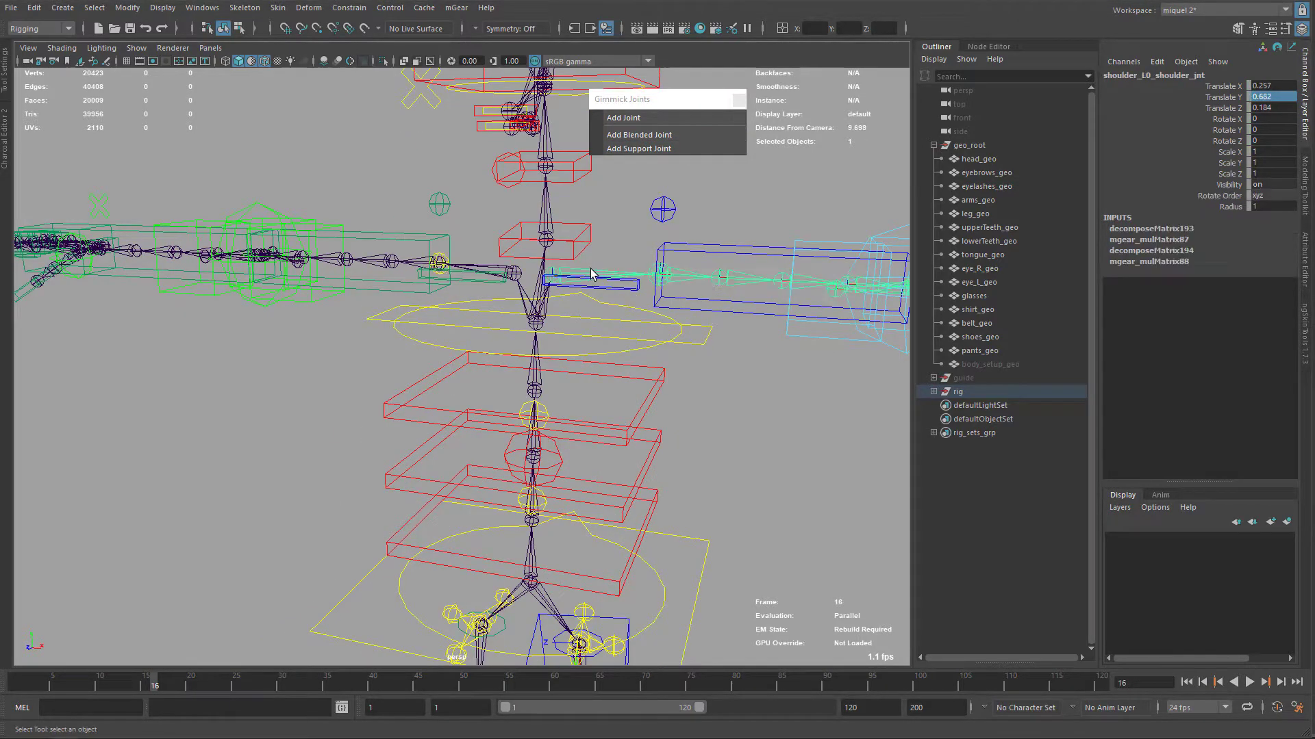
click(504, 269)
click(651, 134)
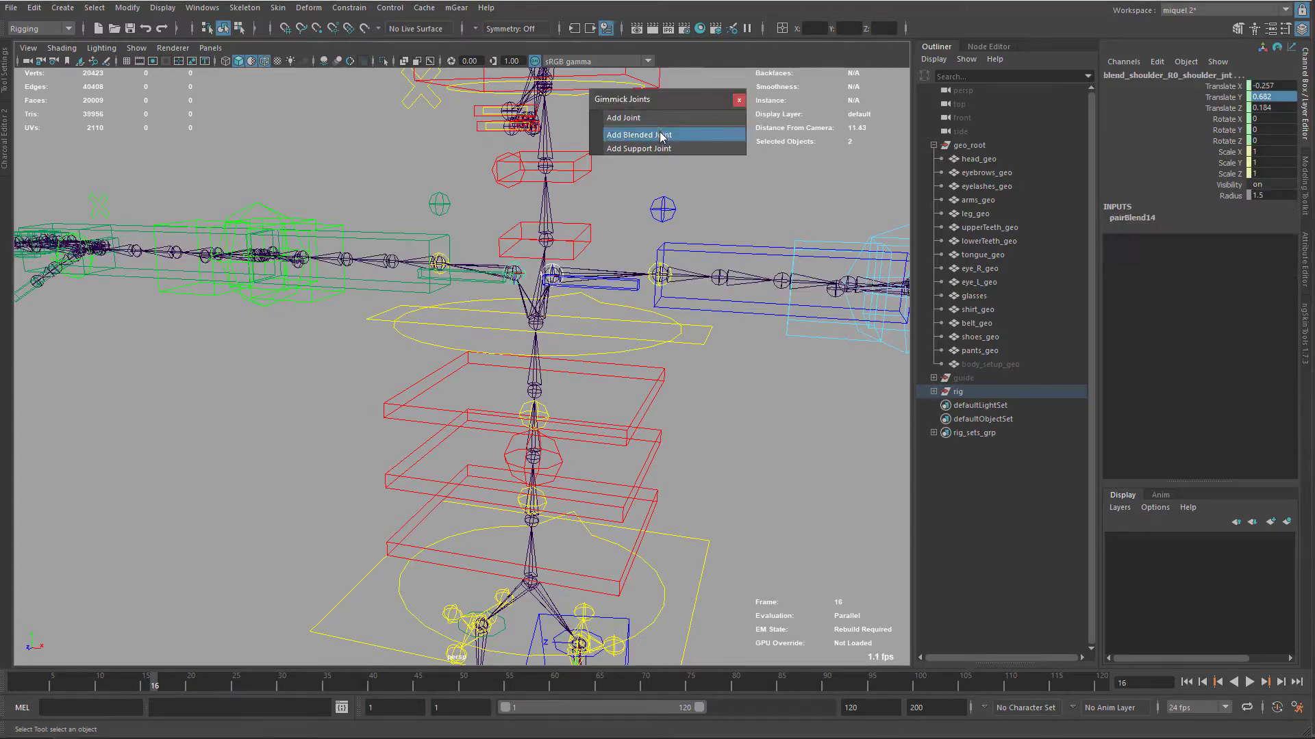
scroll(605, 324, up, 3)
alt+drag(606, 291, 574, 314)
click(636, 343)
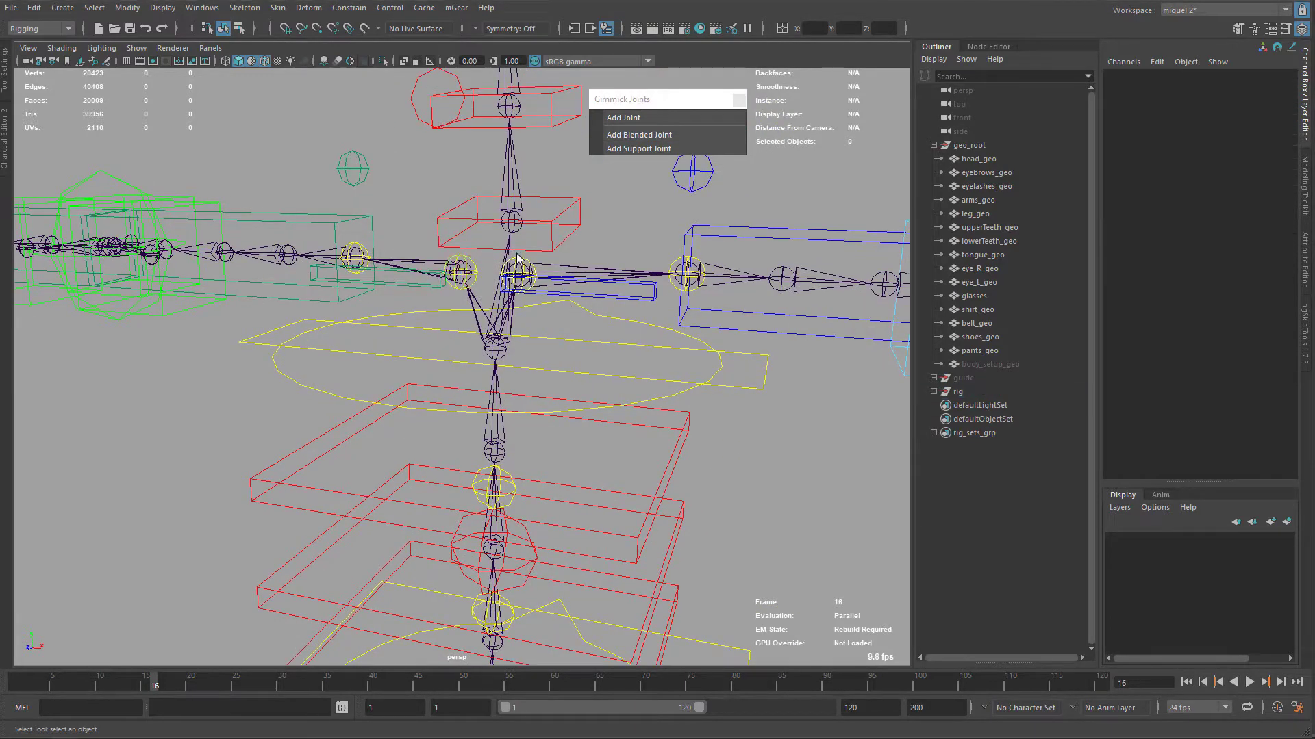
click(514, 268)
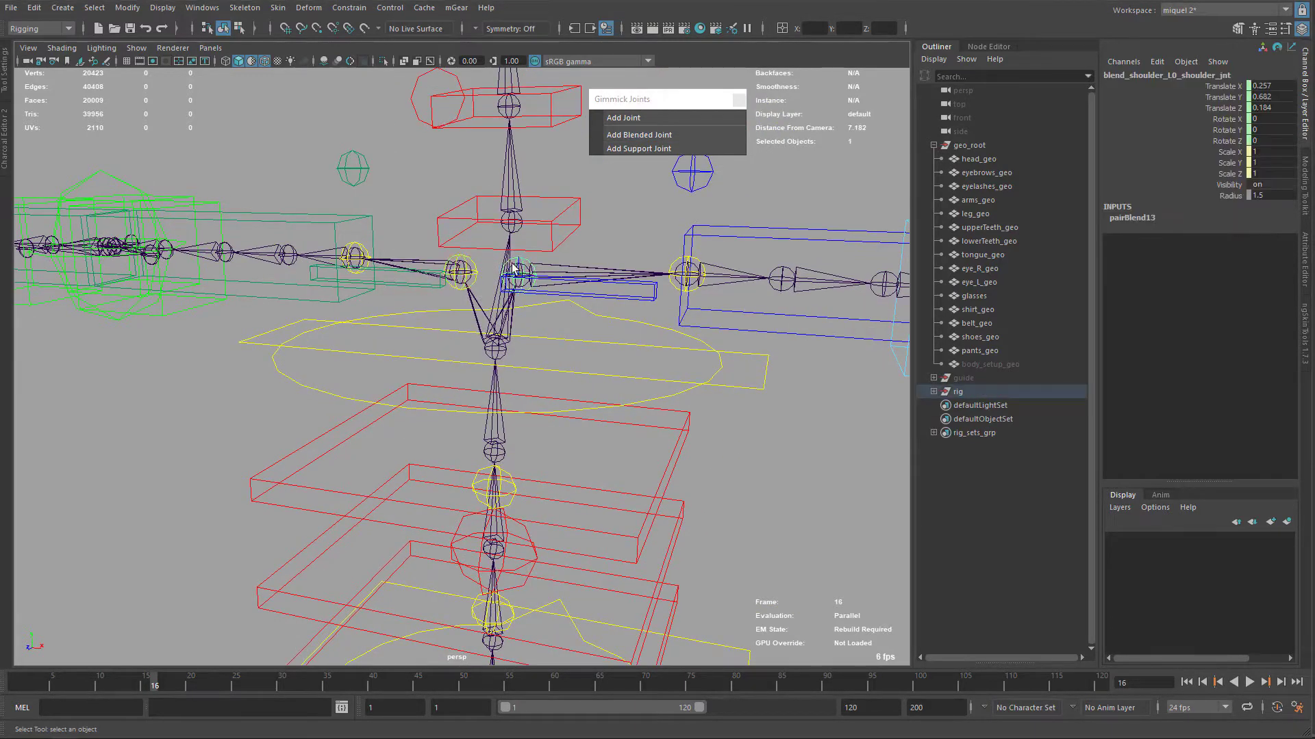
click(474, 279)
Add a blended joint to the left wrist joint arm_L0_end_jnt.
scroll(603, 316, down, 5)
alt+middle_drag(553, 445, 566, 357)
scroll(614, 369, up, 10)
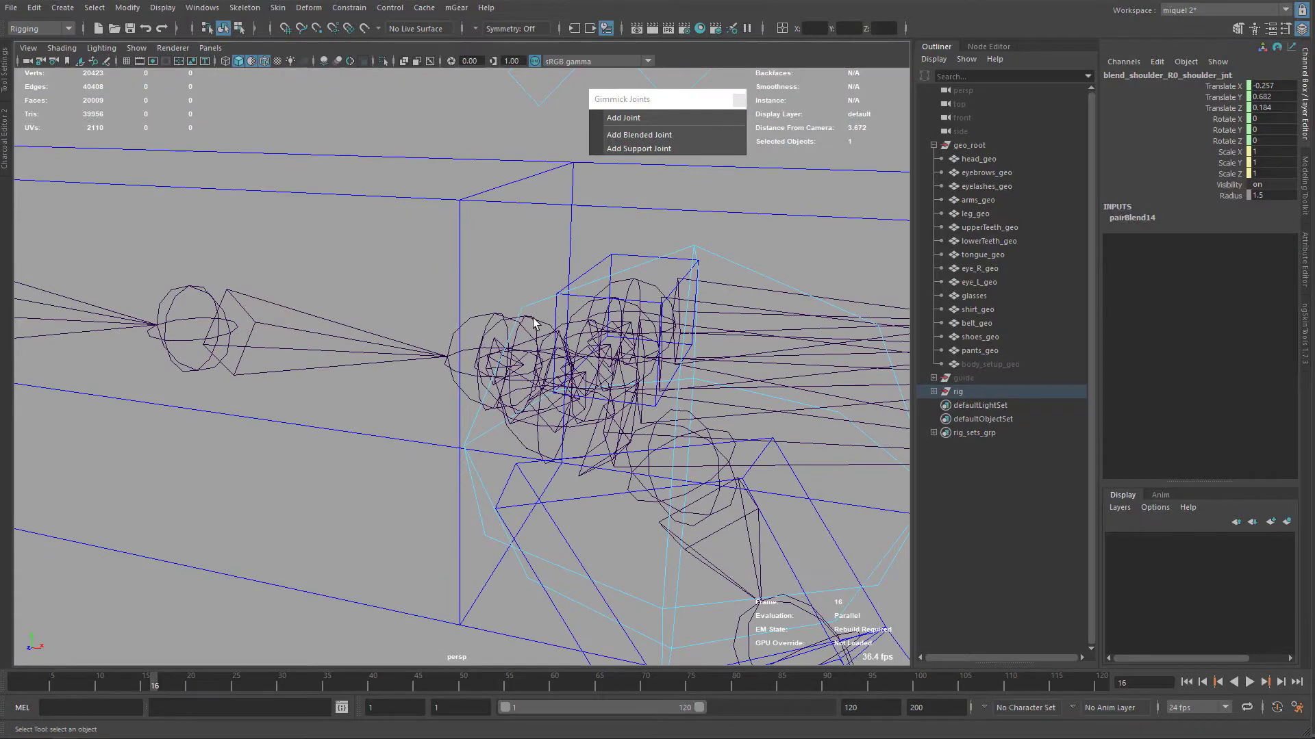
click(534, 323)
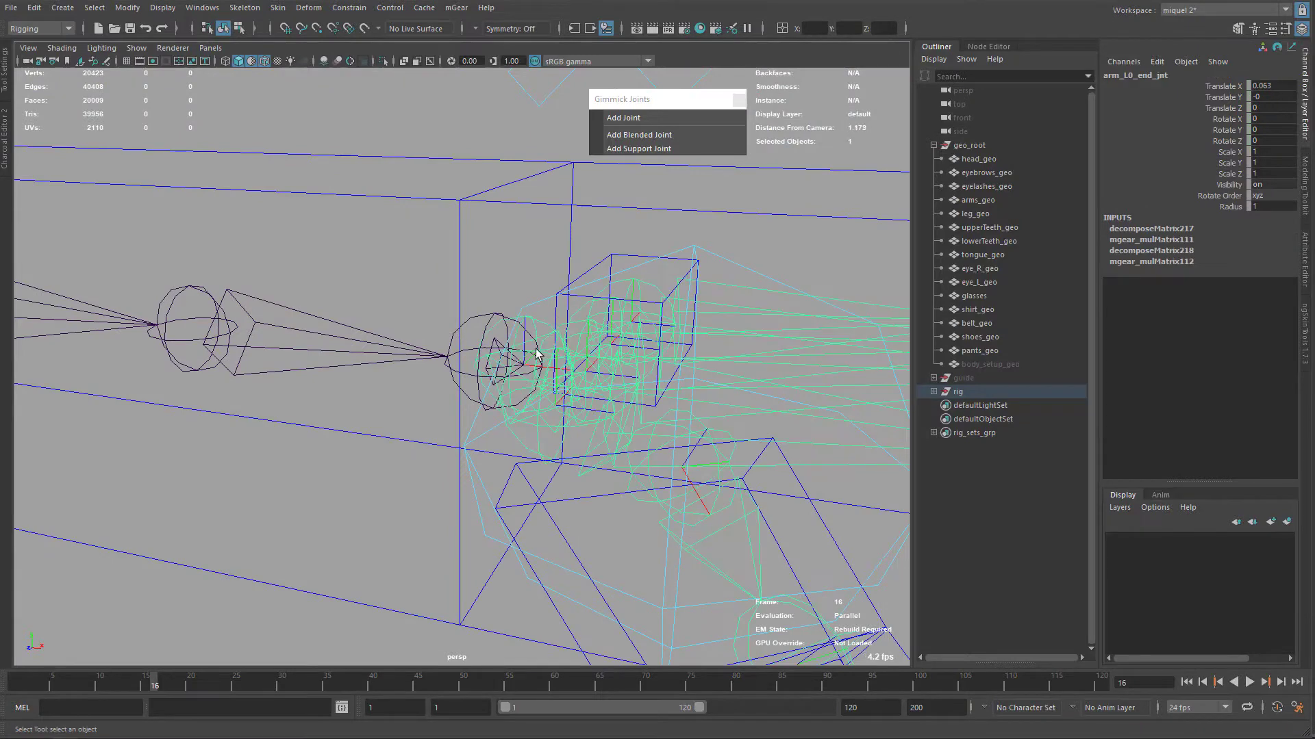
click(639, 135)
key(f)
scroll(518, 353, down, 6)
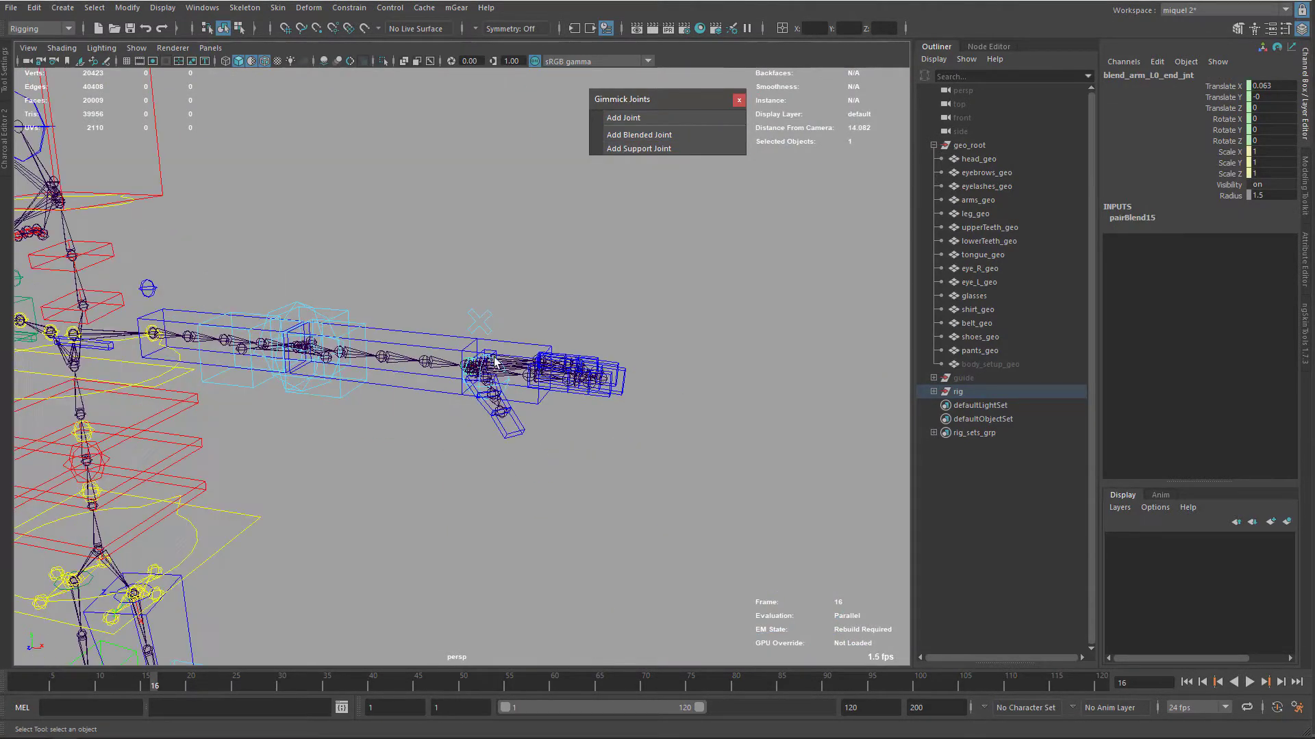
Add a blended joint to the right wrist joint arm_R0_end_jnt.
alt+middle_drag(205, 349, 880, 418)
alt+middle_drag(261, 404, 504, 397)
scroll(504, 396, up, 8)
alt+middle_drag(640, 395, 419, 358)
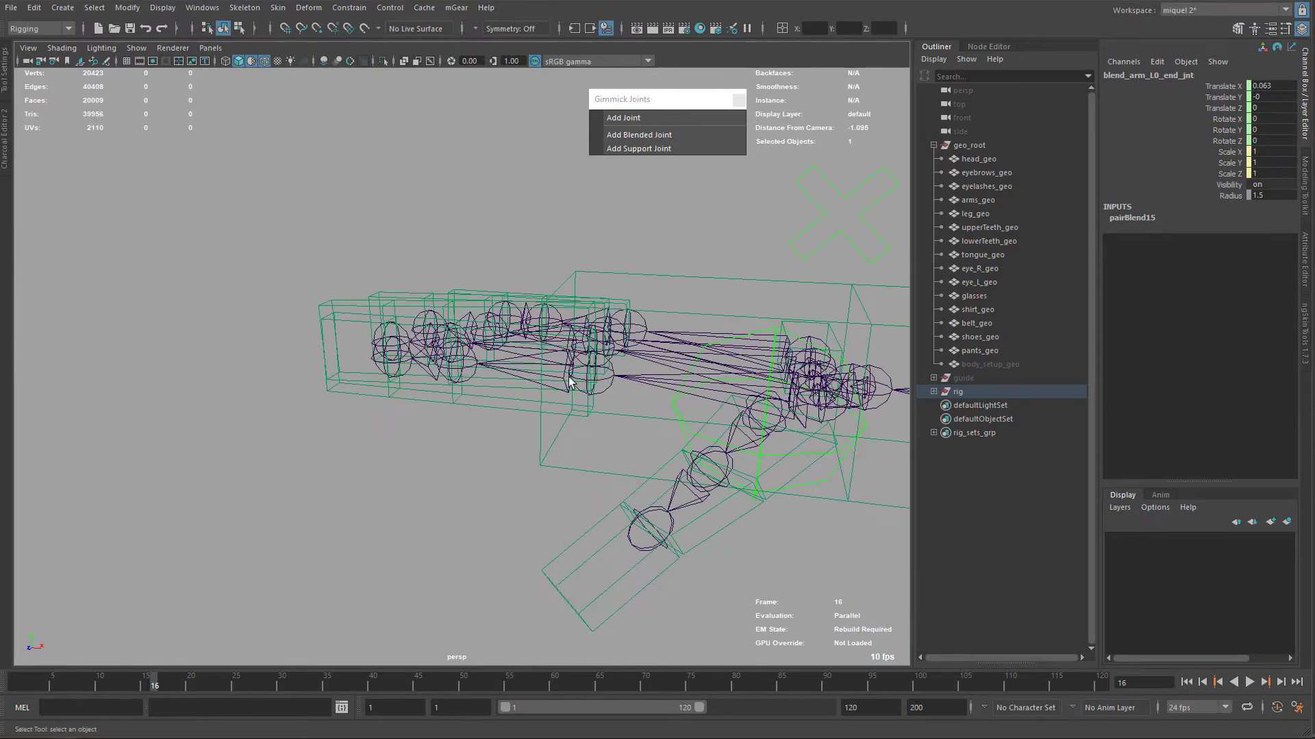
alt+middle_drag(836, 428, 638, 367)
scroll(638, 367, up, 7)
alt+middle_drag(890, 392, 728, 383)
click(581, 446)
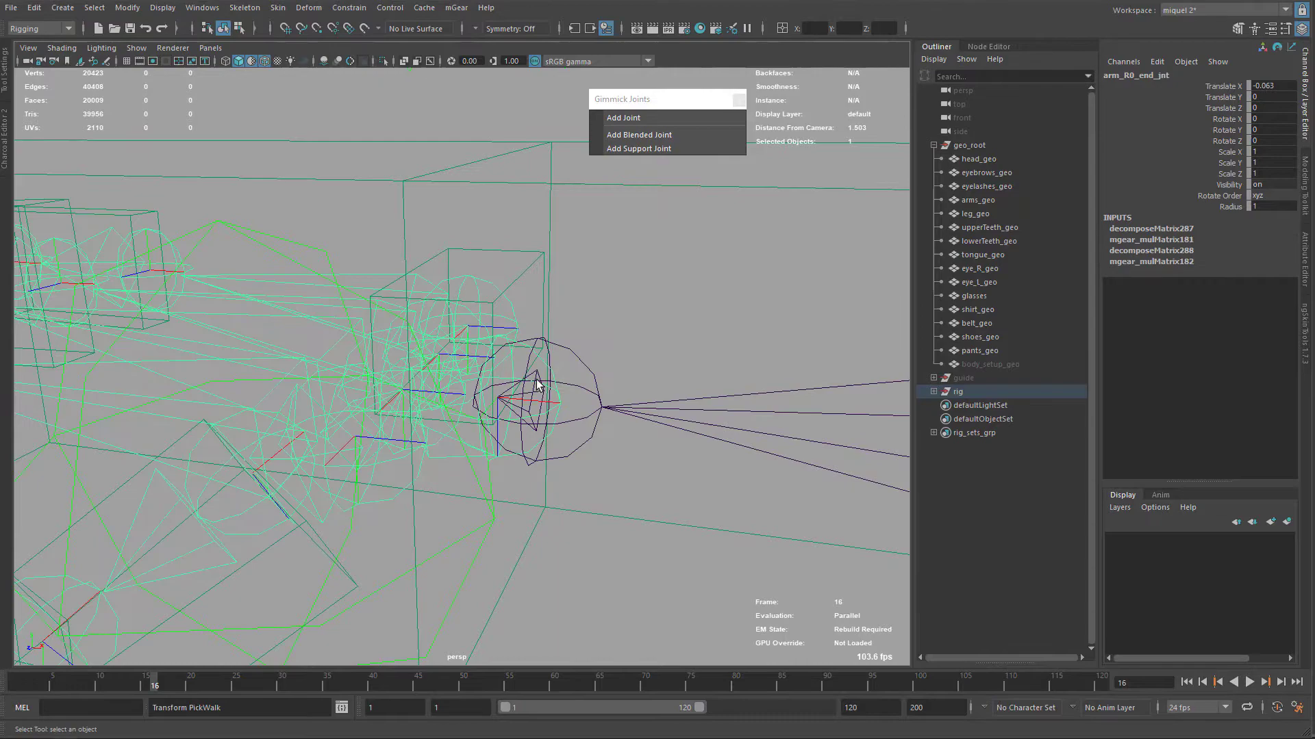
click(657, 135)
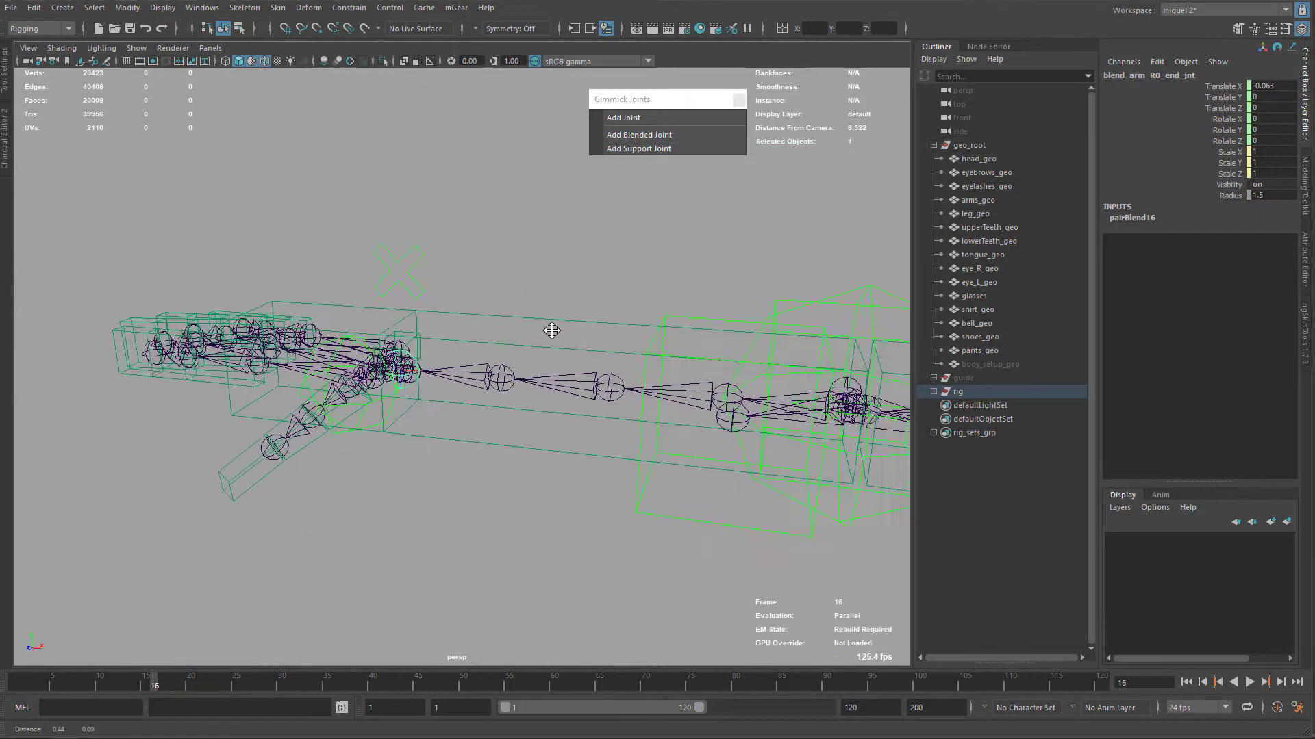
alt+middle_drag(552, 331, 466, 274)
scroll(466, 274, down, 4)
Hide the rig control curves so only the joints are displayed around the left hand.
alt+middle_drag(856, 424, 315, 373)
alt+middle_drag(797, 381, 482, 364)
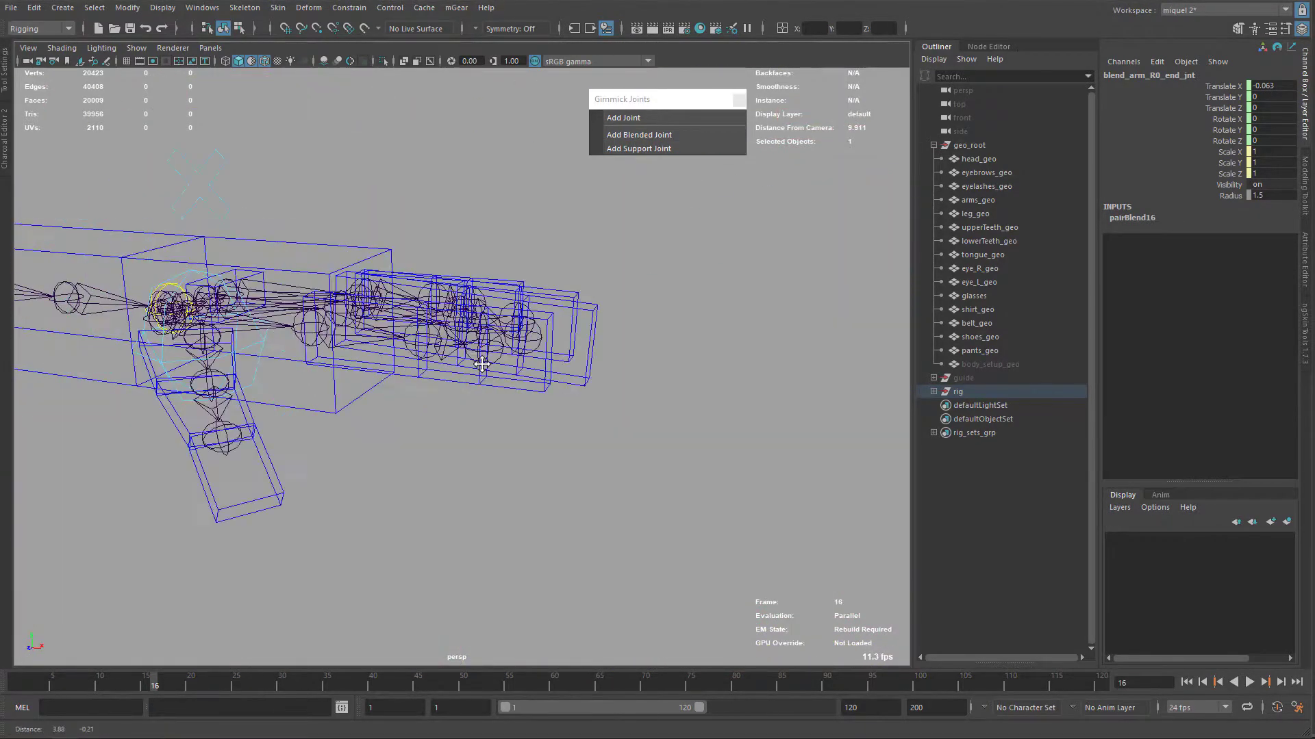
alt+drag(481, 364, 583, 382)
key(alt+1)
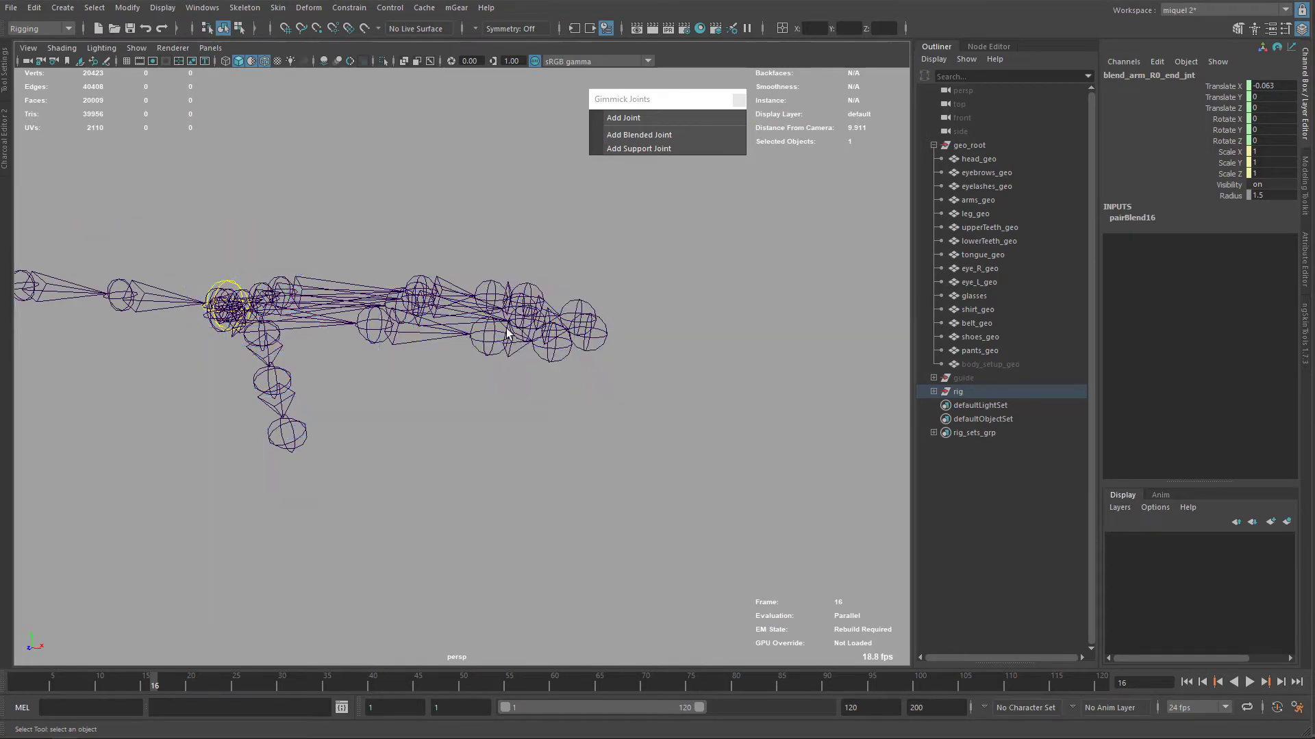
alt+drag(508, 330, 471, 383)
drag(444, 327, 601, 467)
alt+right_drag(600, 467, 585, 466)
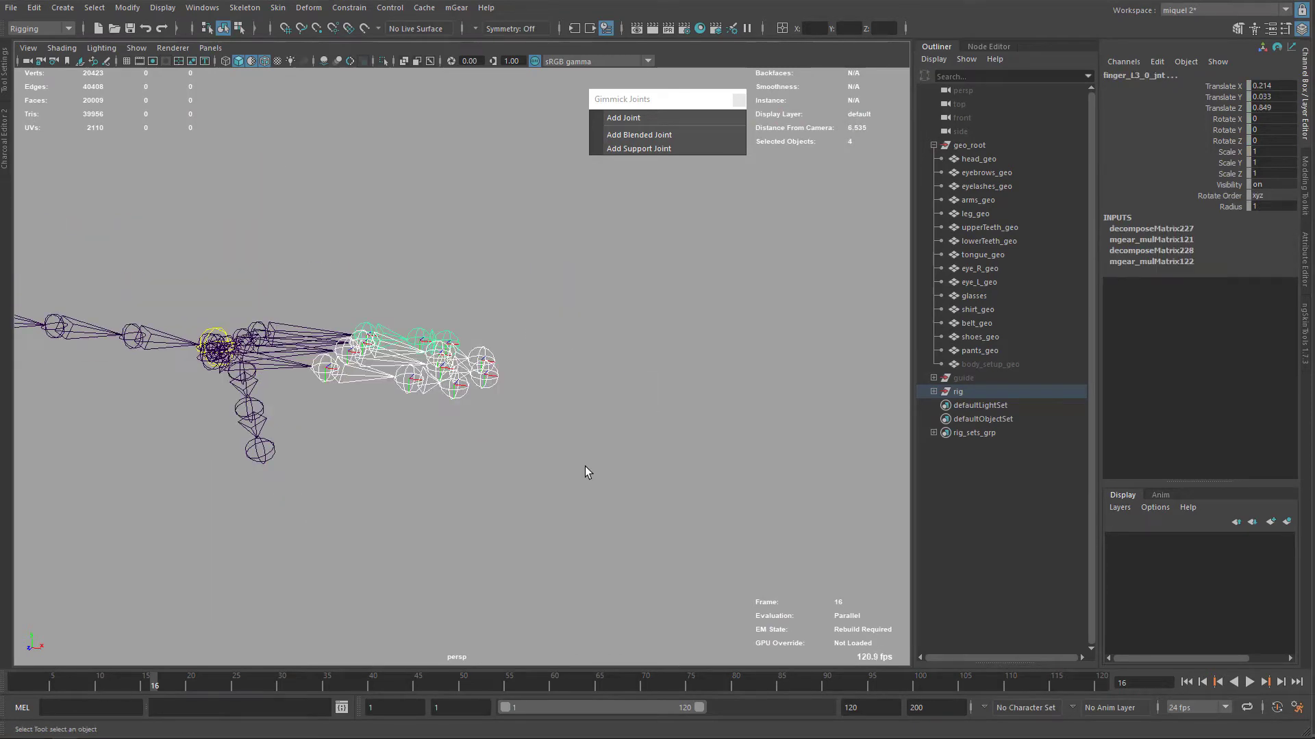
alt+middle_drag(457, 388, 500, 365)
alt+drag(446, 421, 549, 387)
alt+right_drag(549, 388, 482, 451)
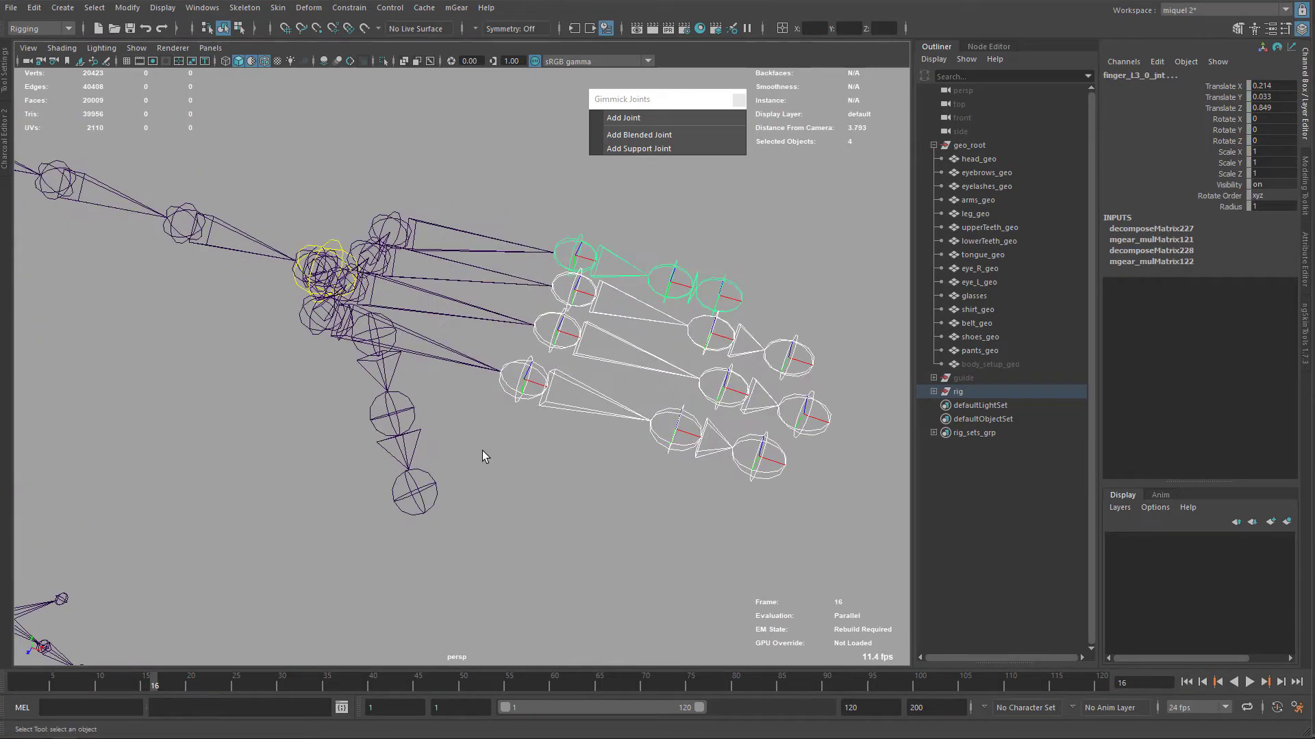
click(401, 491)
shift+click(383, 370)
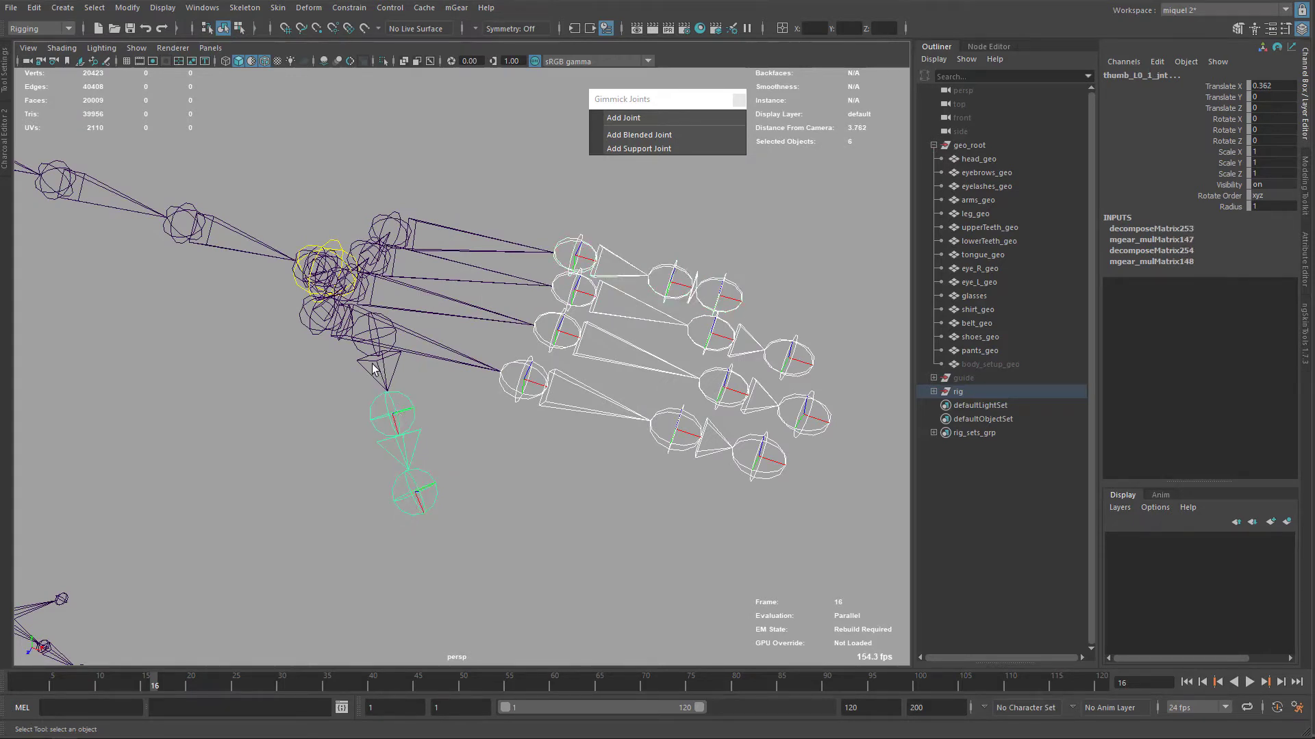
shift+click(381, 337)
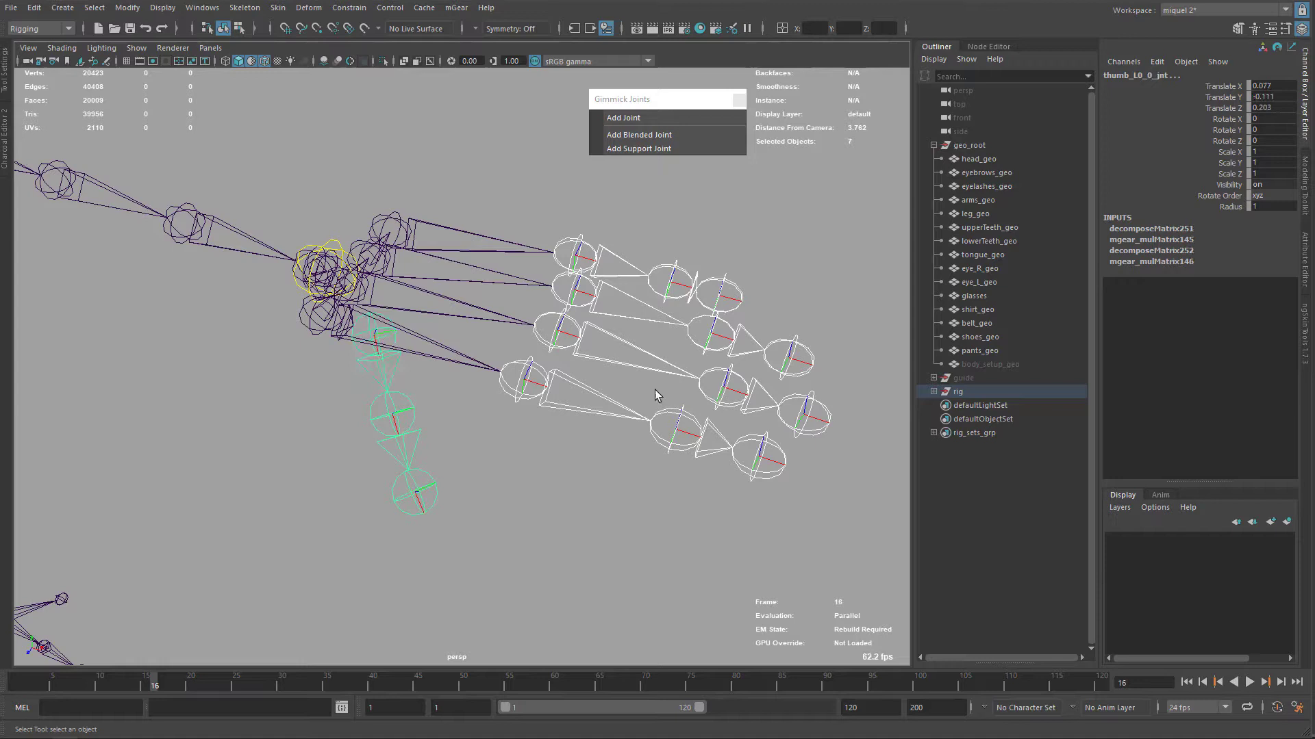
click(624, 263)
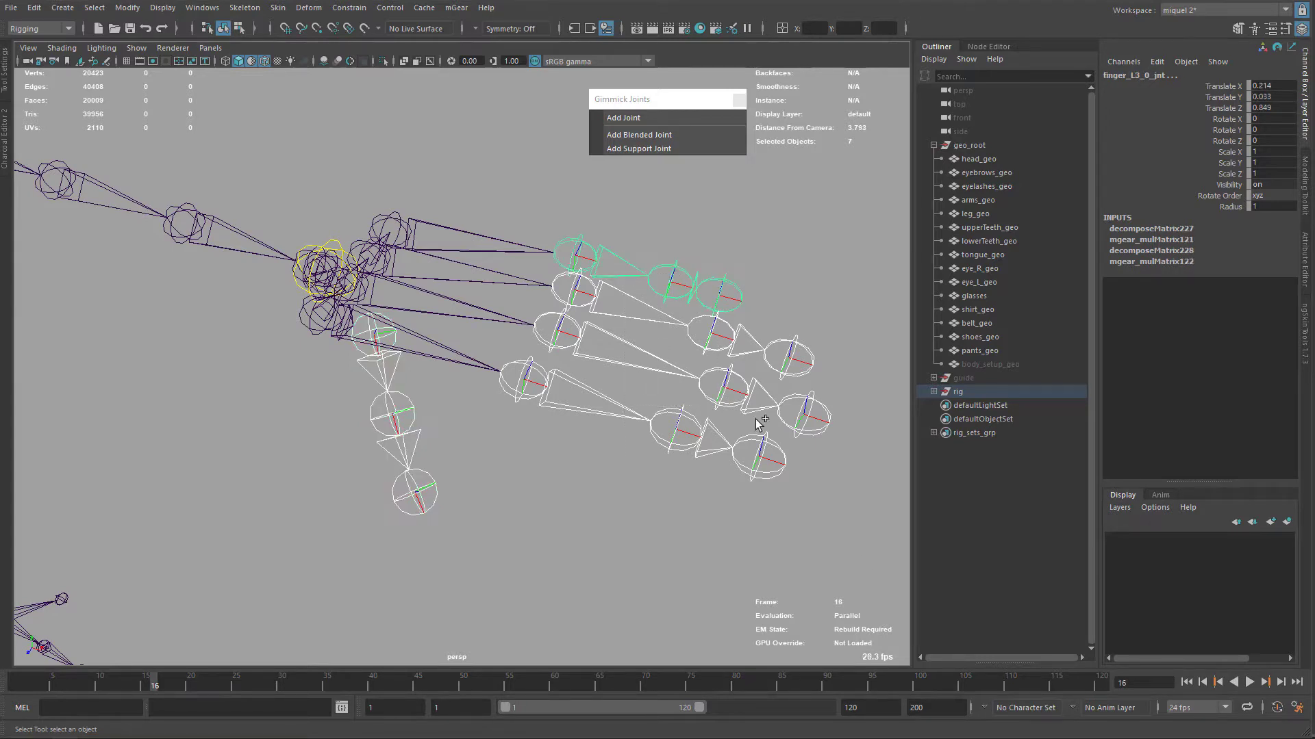
Select all three joints of each left-hand finger, finger_L0 to finger_L3, together with the three thumb_L0 joints.
click(762, 458)
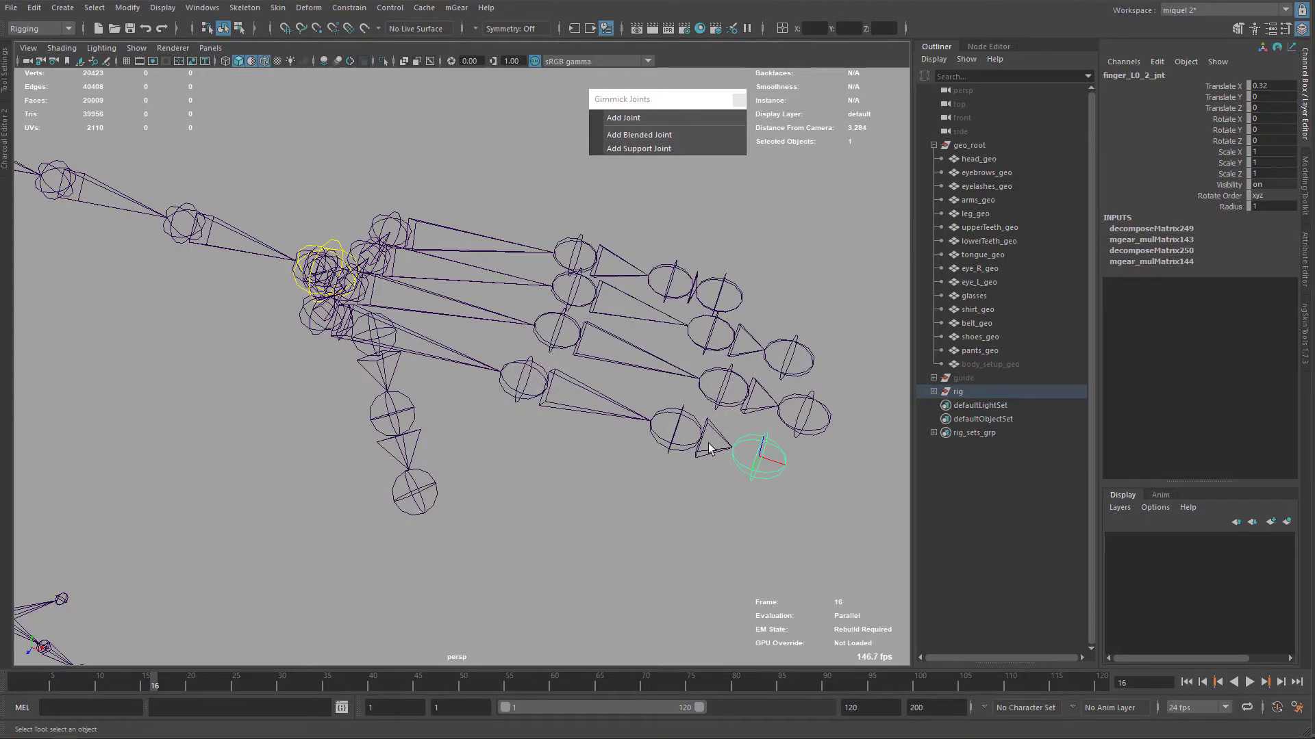
shift+click(805, 415)
shift+click(789, 357)
shift+click(730, 300)
shift+click(671, 282)
shift+click(713, 333)
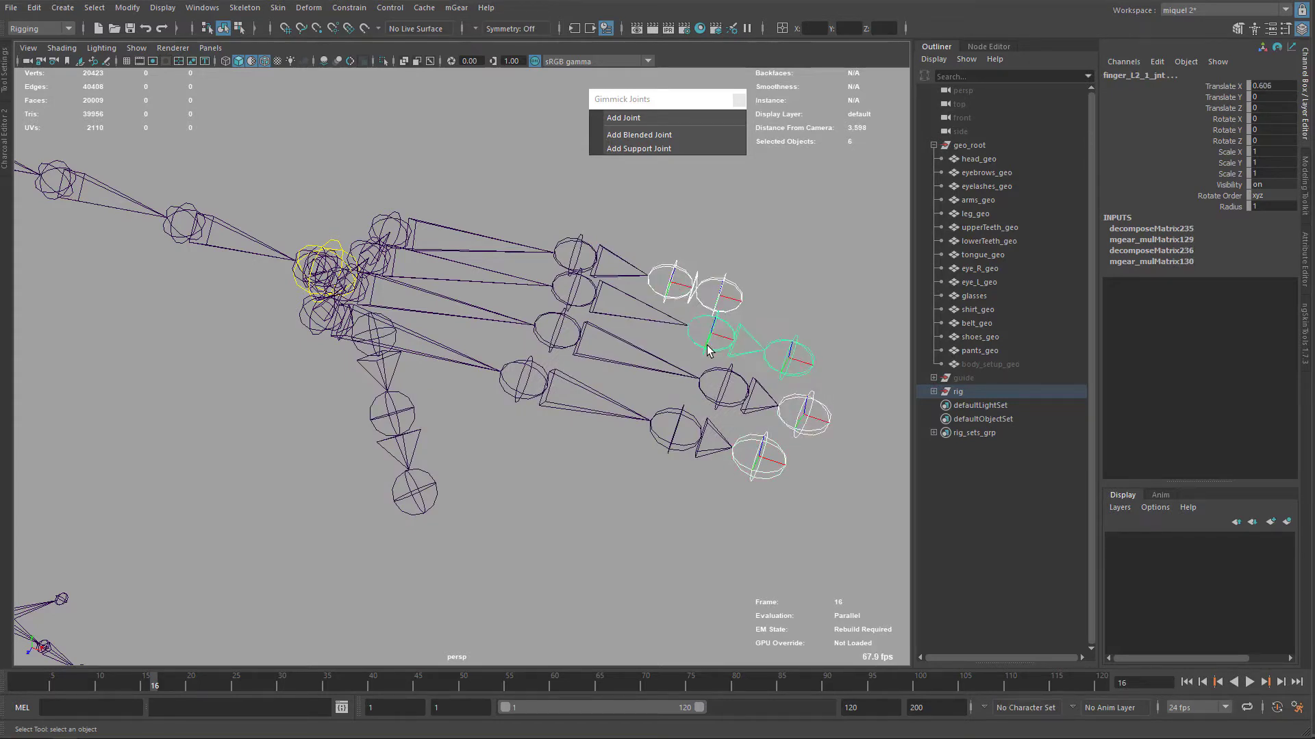
shift+click(722, 385)
shift+click(675, 428)
shift+click(537, 381)
shift+click(565, 325)
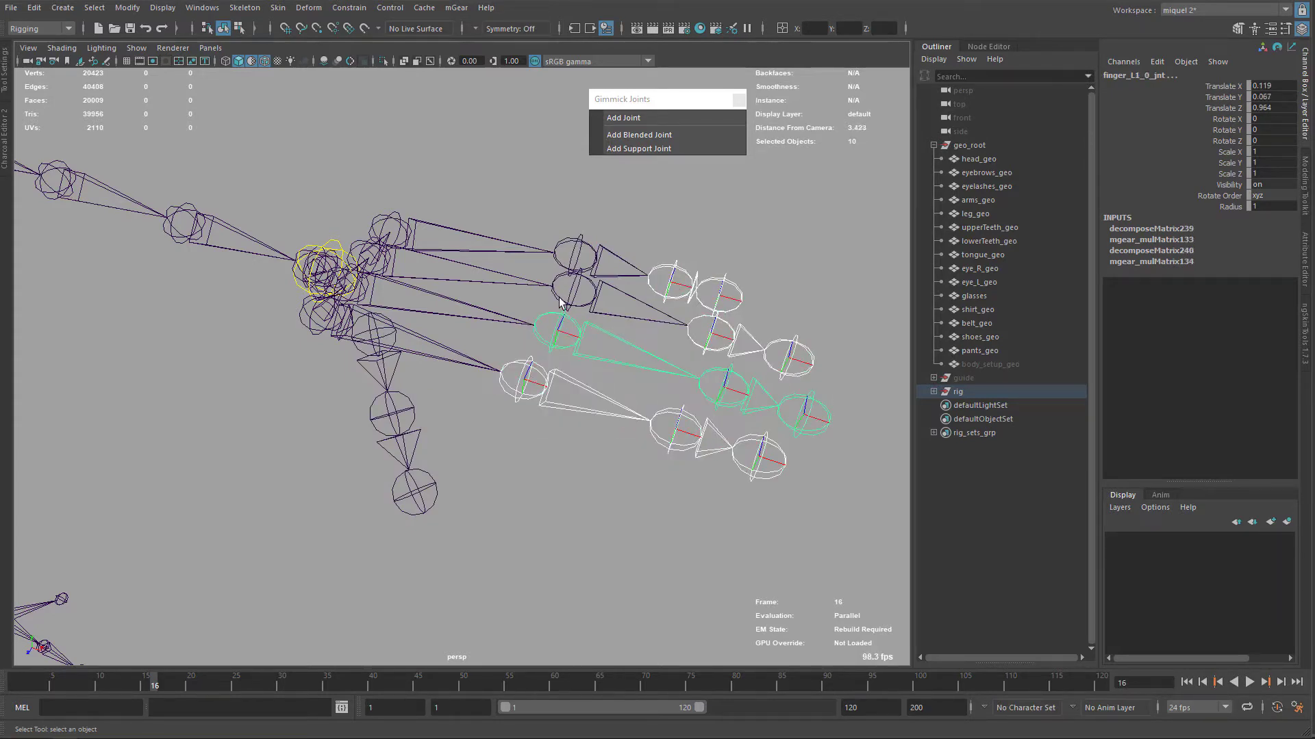
shift+click(561, 293)
shift+click(572, 241)
shift+click(413, 494)
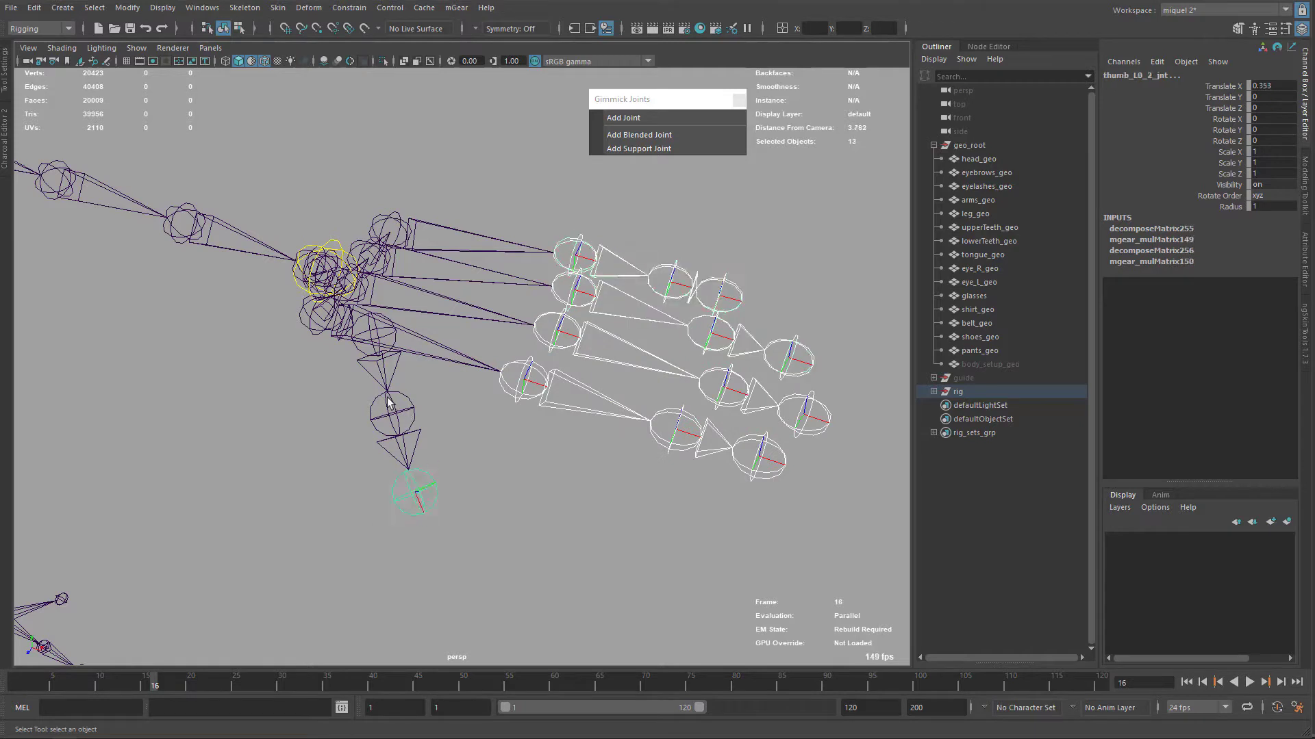
shift+click(393, 415)
shift+click(361, 379)
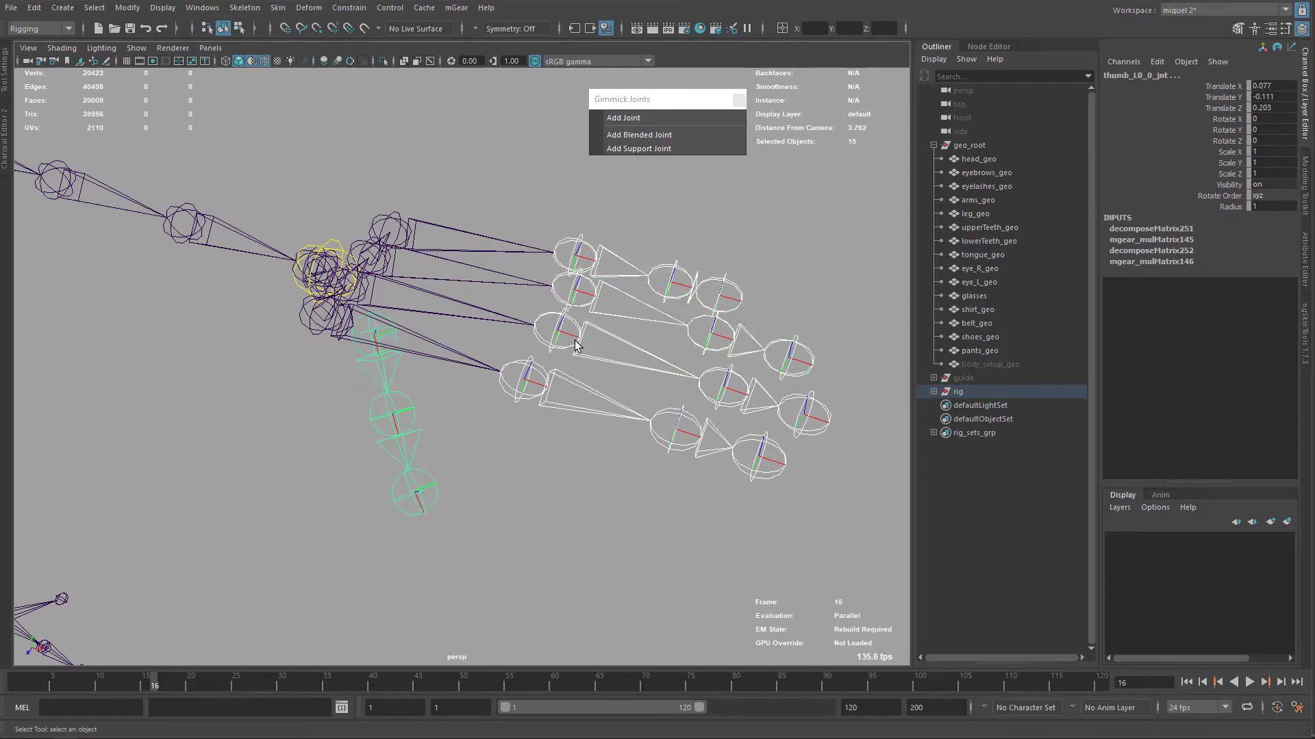
Extend the selection with the mirrored finger and thumb joints of the right hand.
scroll(430, 393, down, 10)
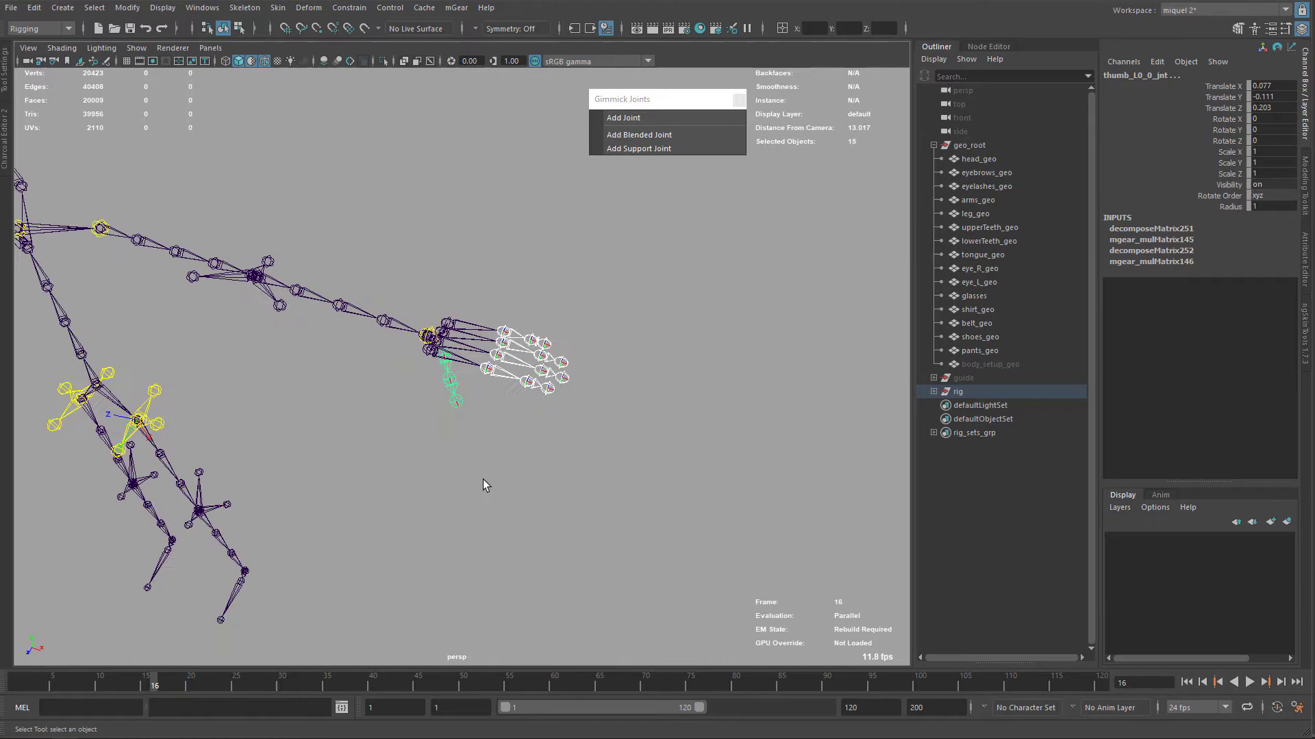
alt+middle_drag(452, 502, 716, 553)
alt+drag(385, 499, 342, 438)
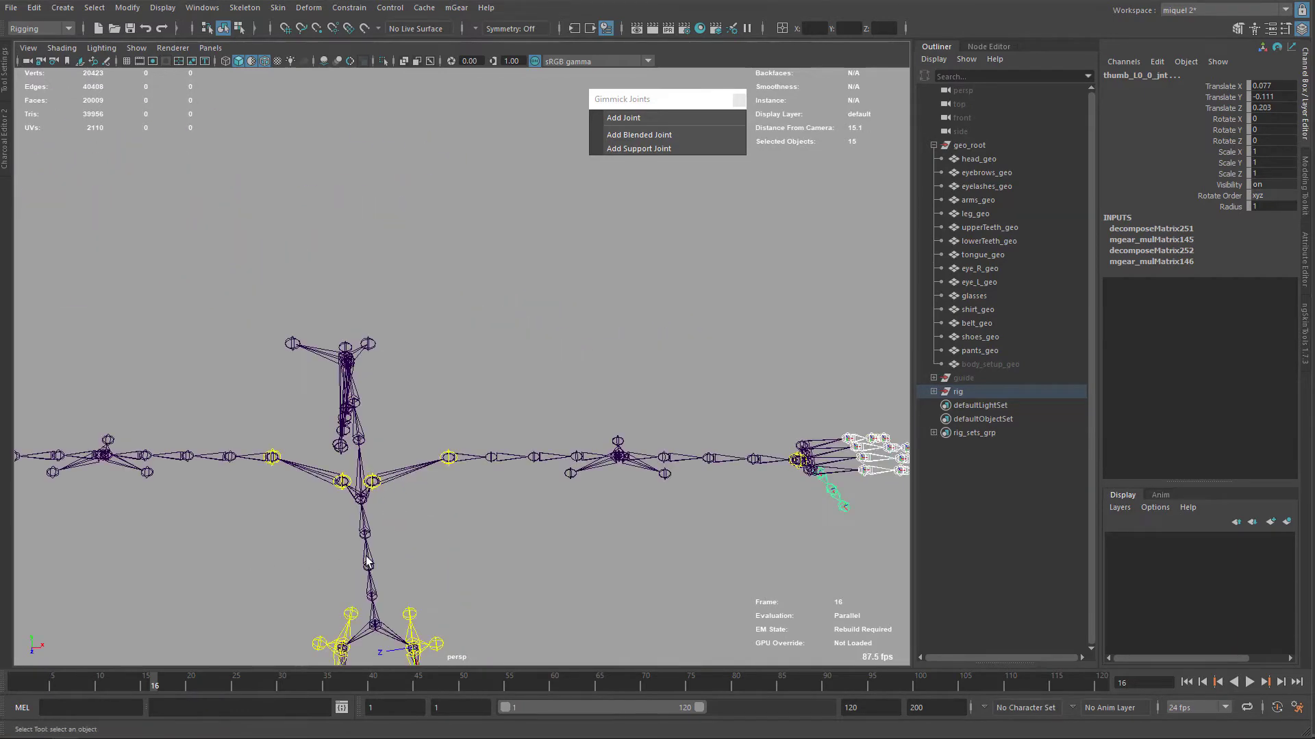
alt+middle_drag(382, 528, 454, 419)
scroll(454, 419, down, 5)
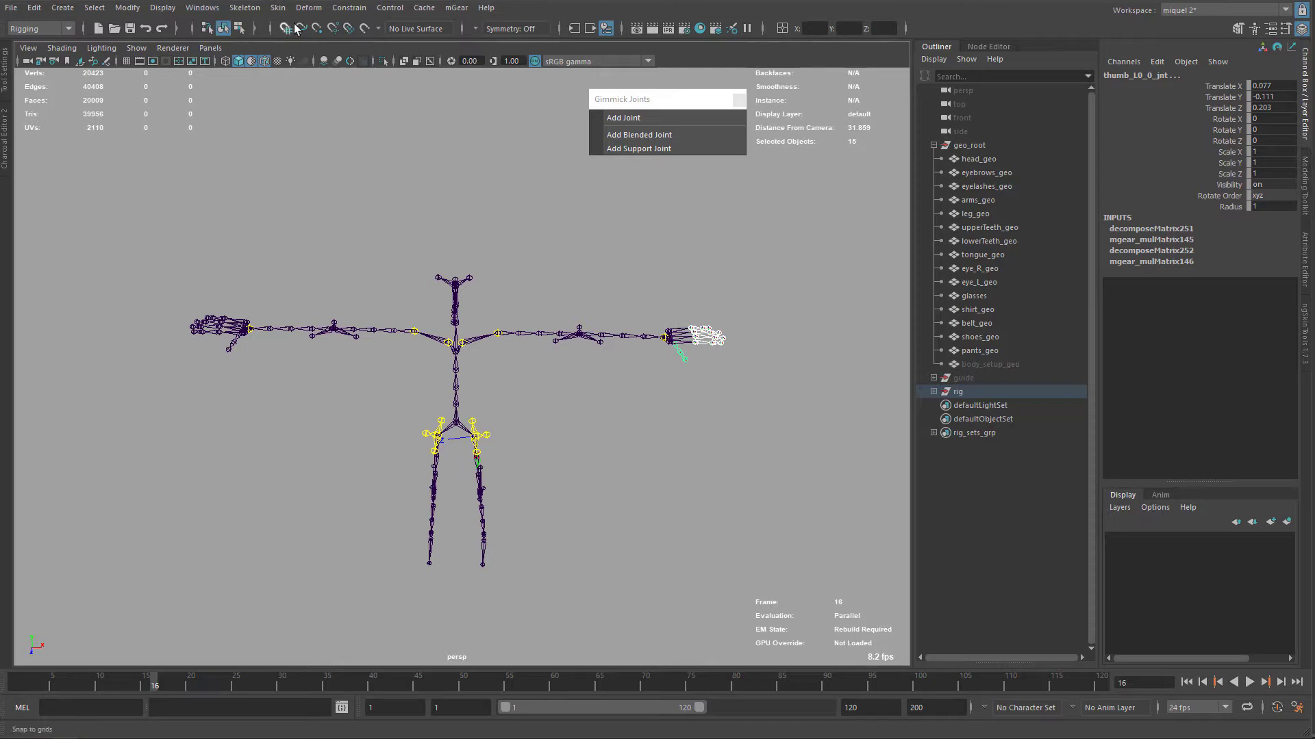
click(462, 10)
mouse_move(502, 167)
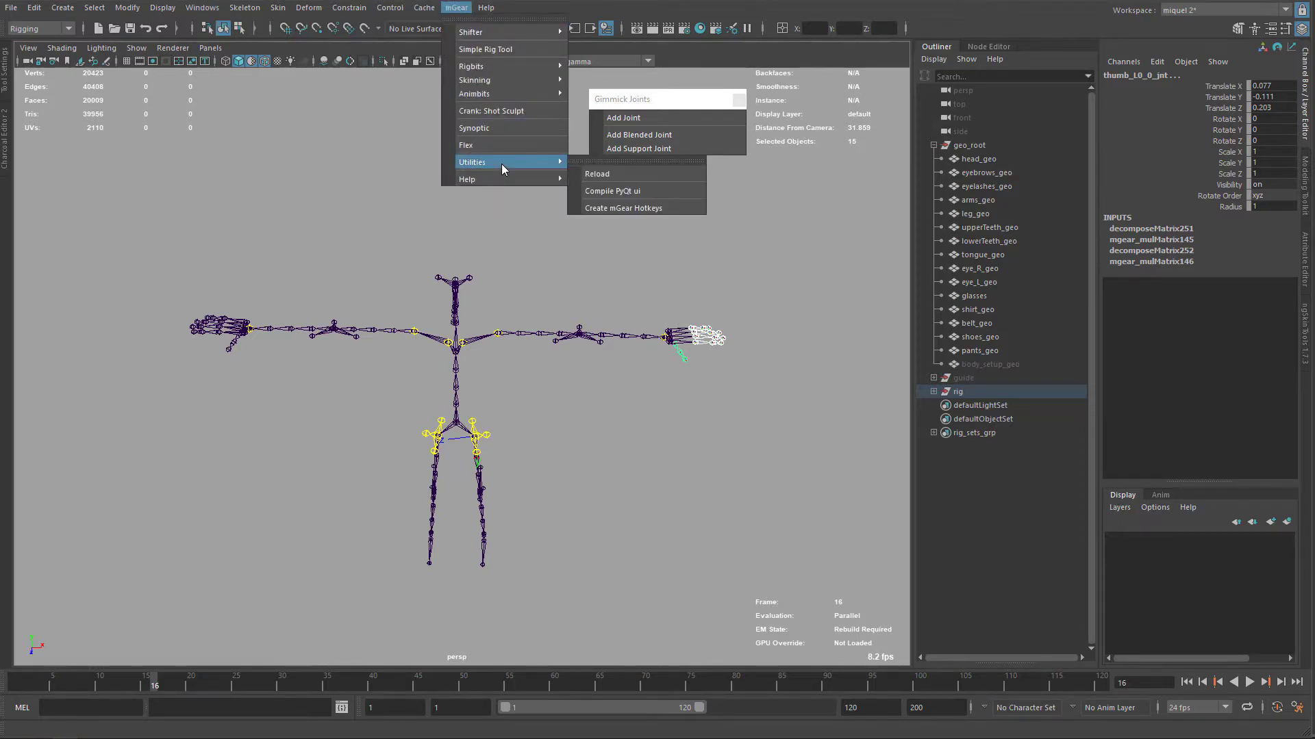
click(683, 264)
key(ctrl+z)
scroll(701, 305, up, 4)
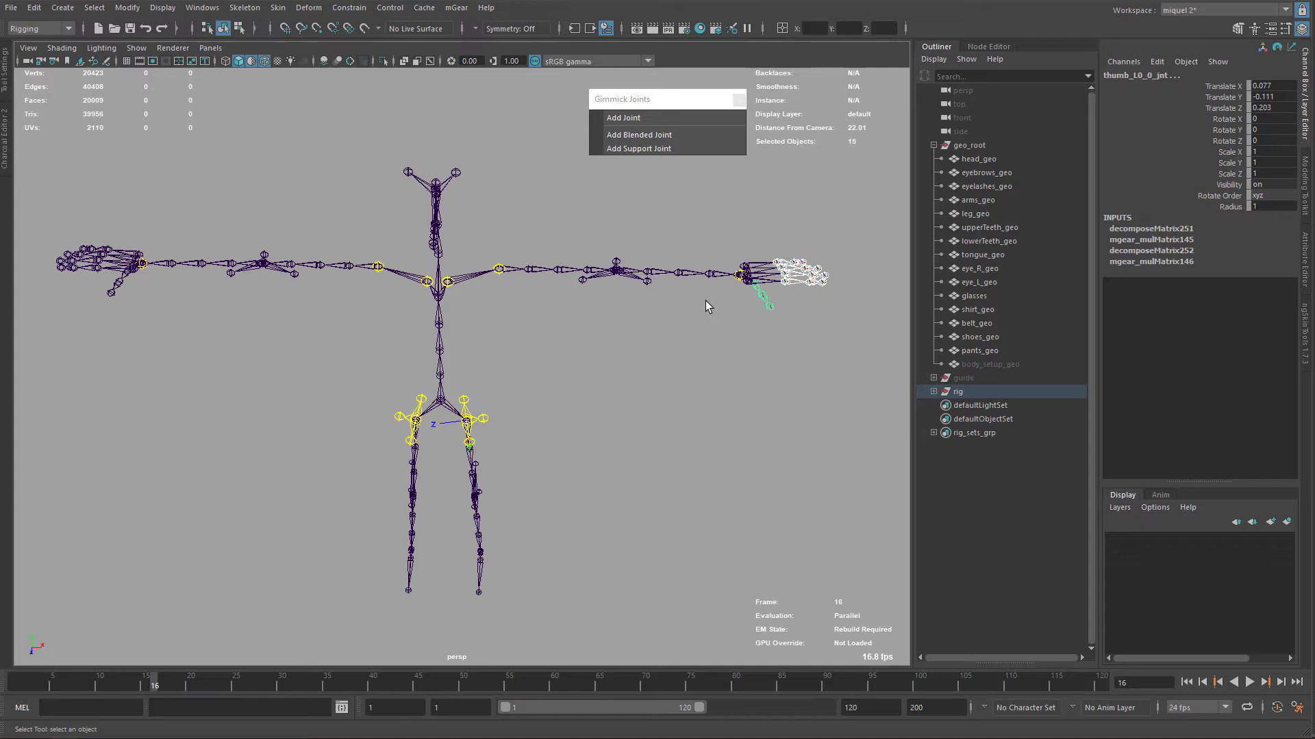
key(shift+s)
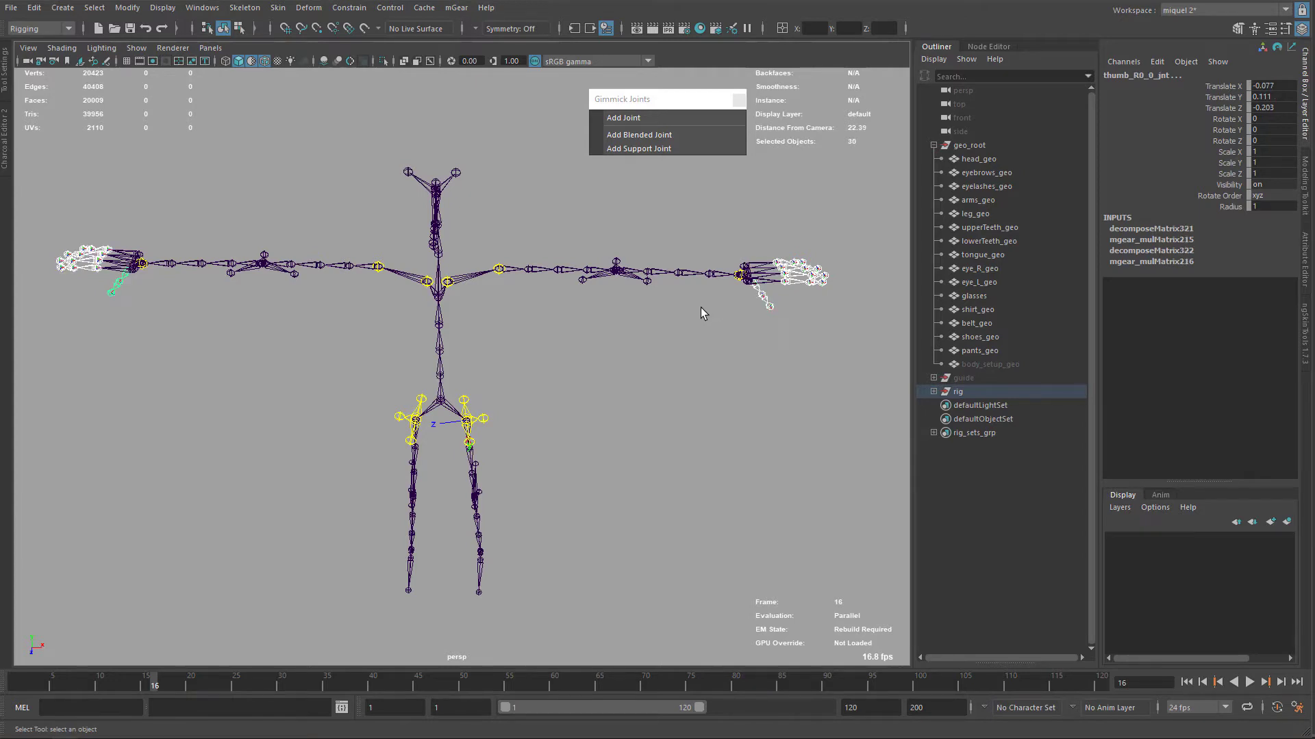
Add blended joints to all selected finger and thumb joints of both hands at once.
alt+middle_drag(343, 297, 396, 287)
scroll(394, 289, down, 4)
alt+drag(393, 290, 388, 334)
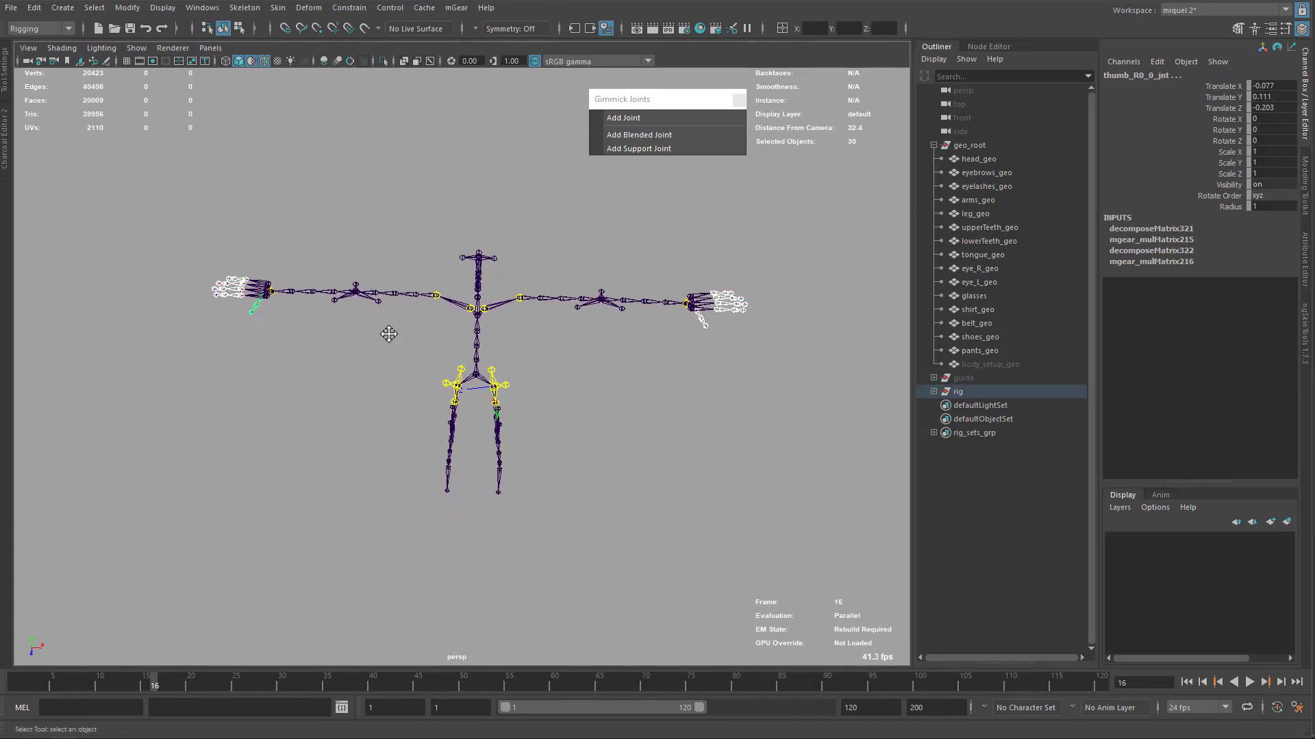
alt+middle_drag(343, 301, 353, 303)
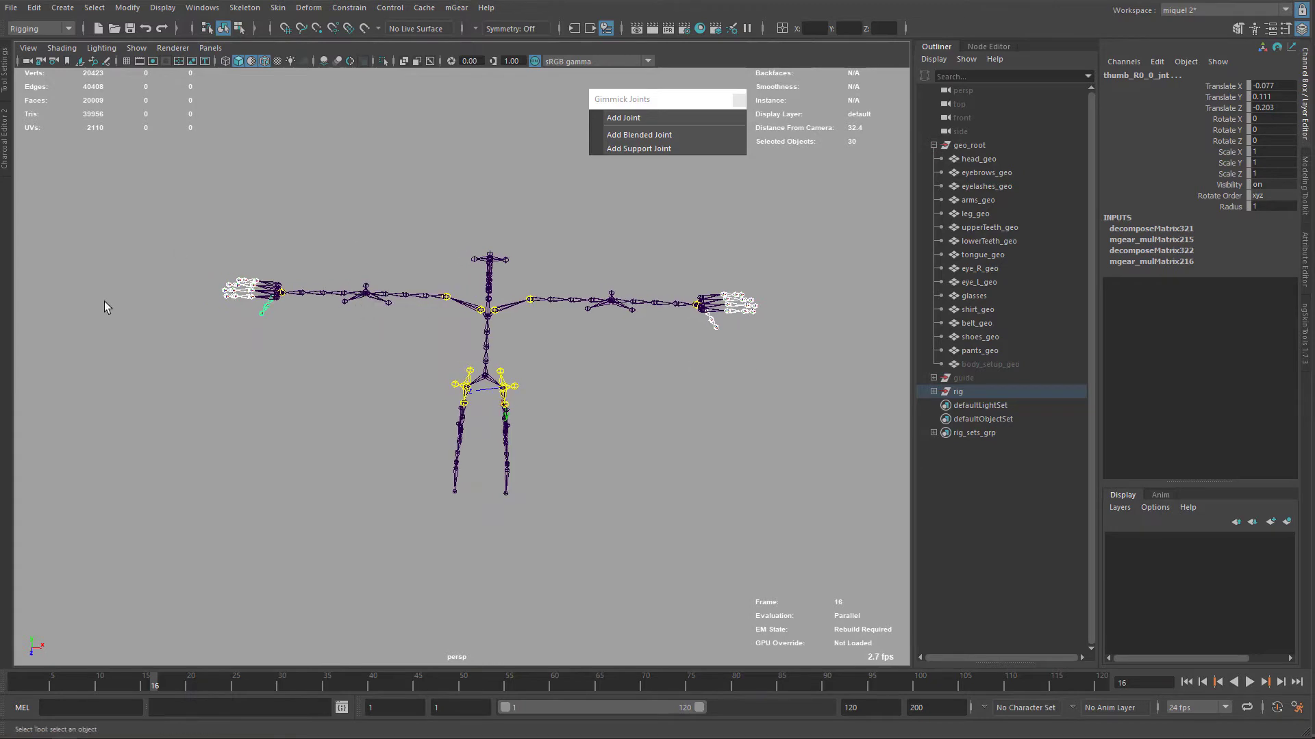
scroll(420, 244, up, 3)
alt+drag(419, 244, 397, 293)
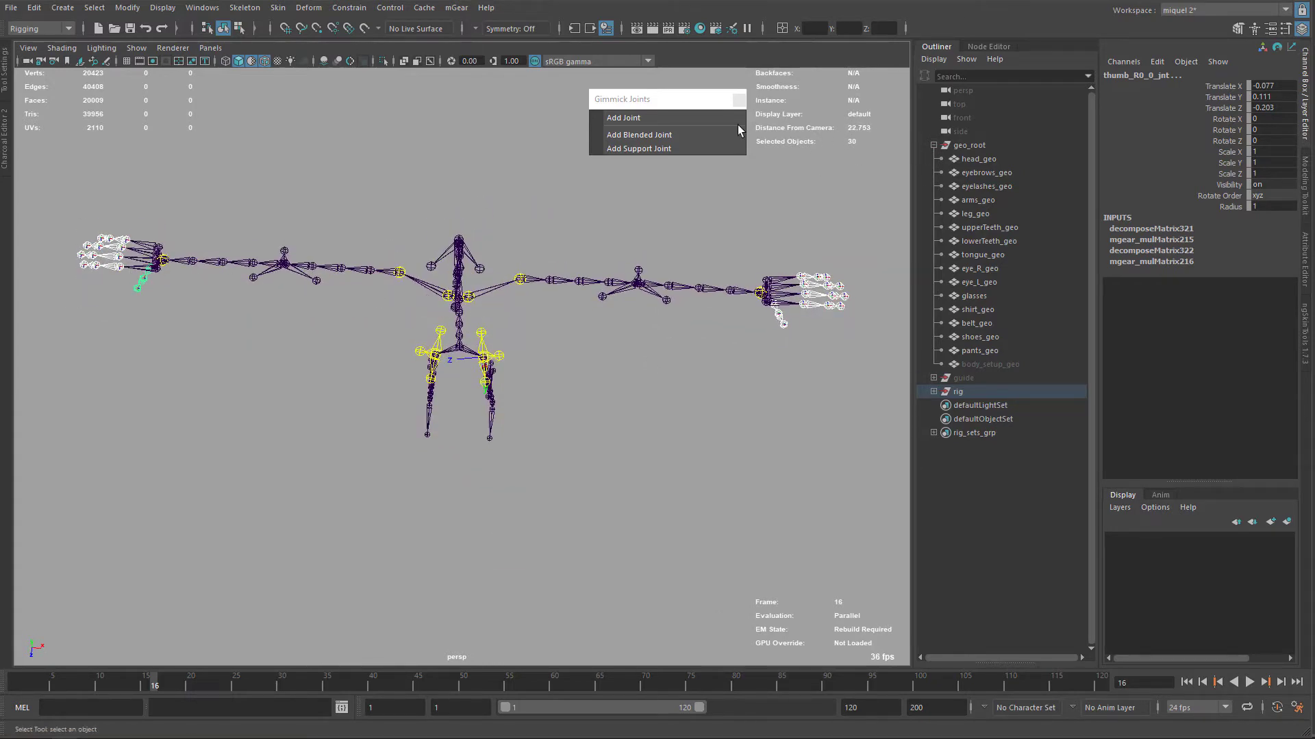
click(651, 134)
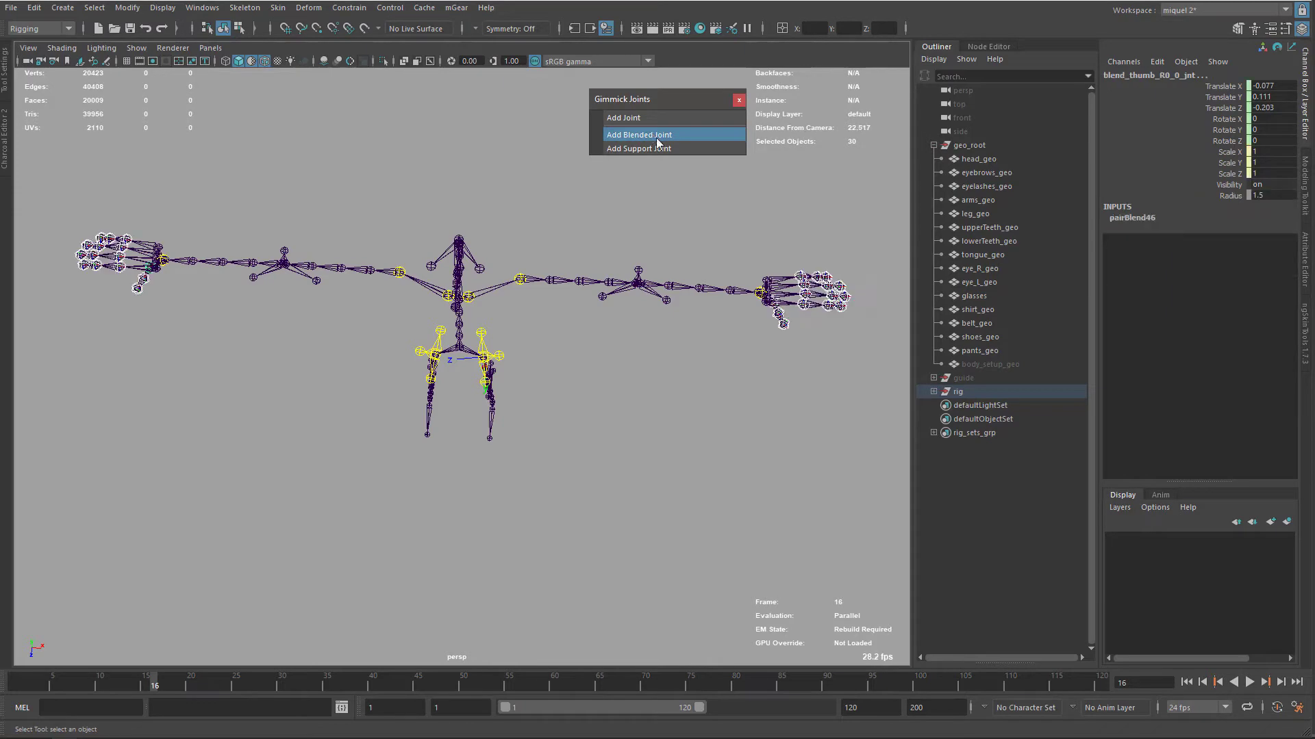
alt+drag(521, 322, 652, 319)
scroll(651, 319, up, 3)
alt+middle_drag(652, 319, 433, 315)
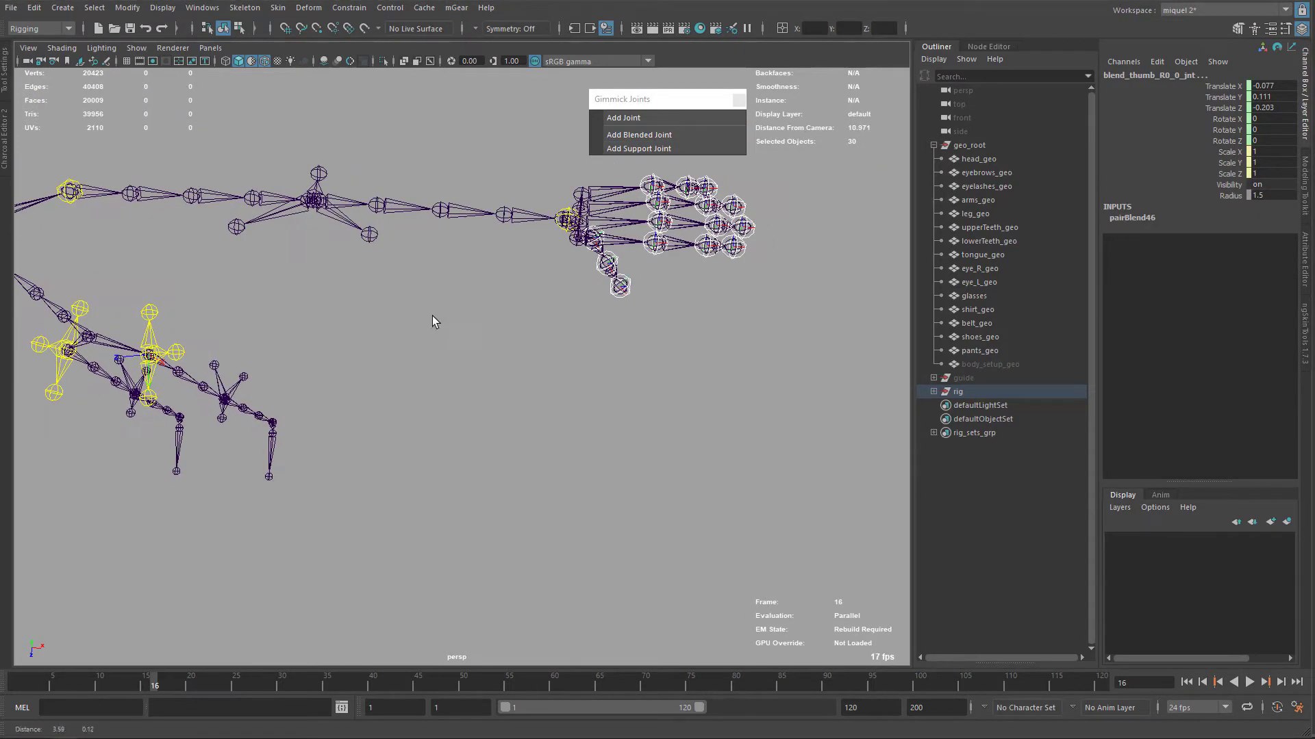
Check the new blended joints on the left thumb and right hand one by one, and view the whole skeleton.
click(627, 292)
alt+middle_drag(644, 320, 697, 324)
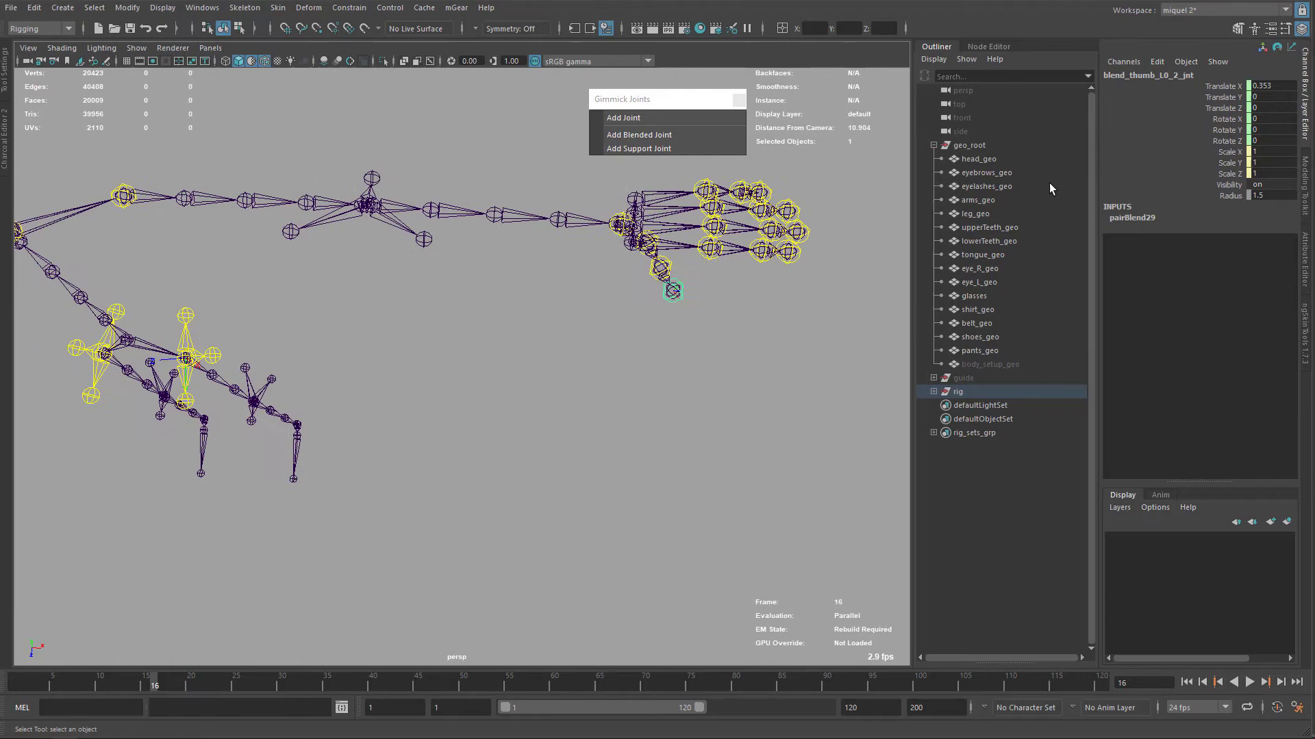
key(ctrl+z)
alt+middle_drag(459, 417, 986, 449)
alt+middle_drag(274, 414, 746, 472)
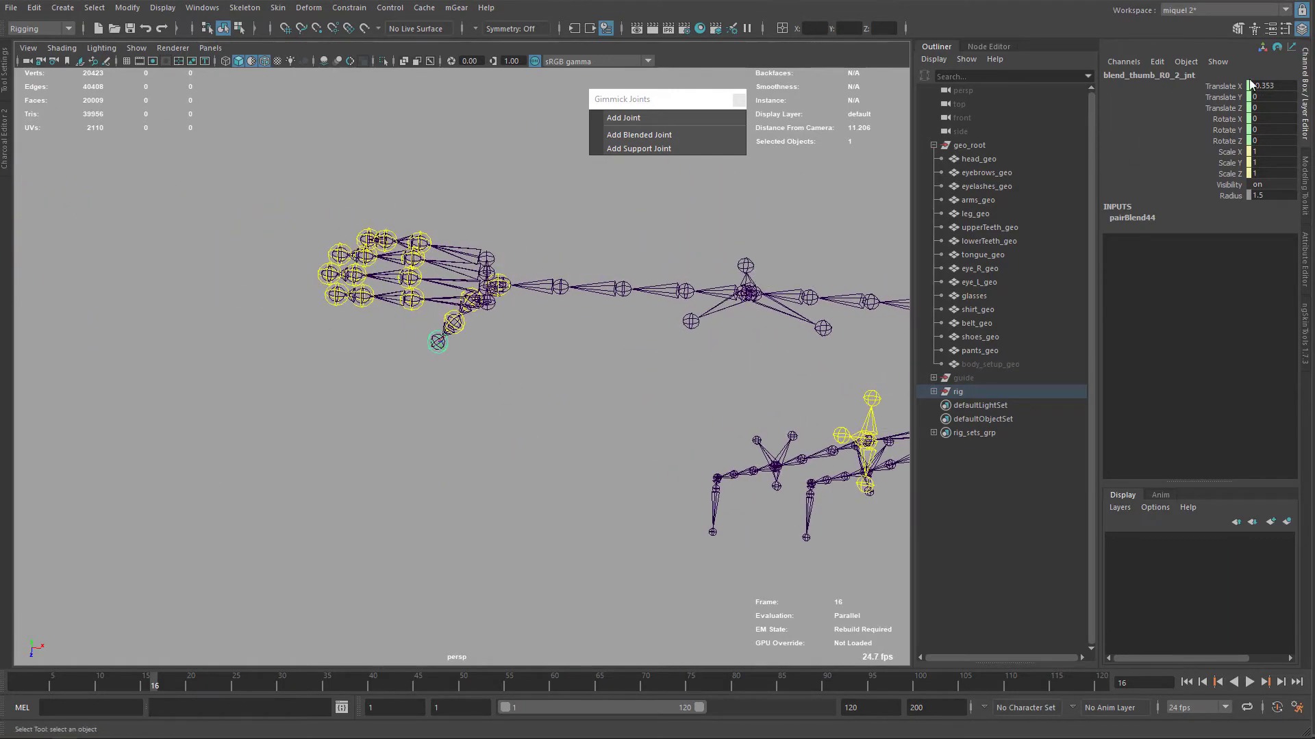
alt+drag(552, 400, 328, 307)
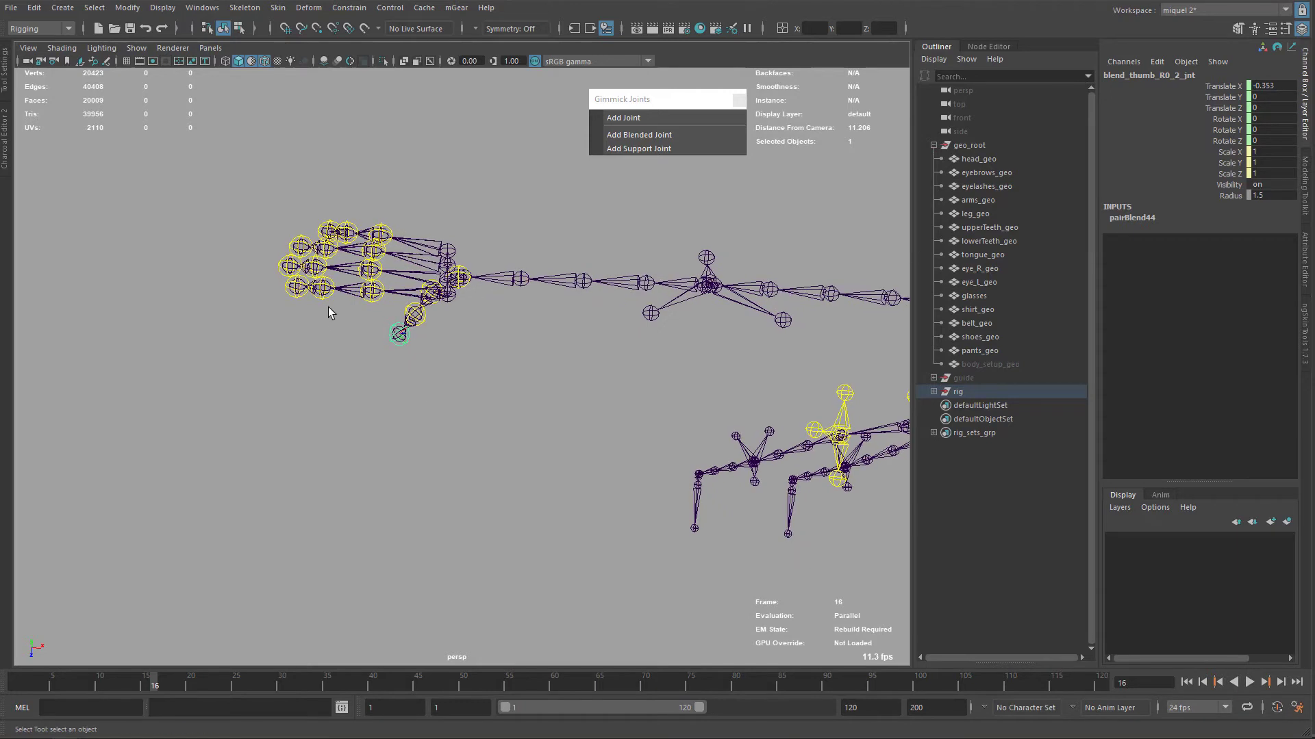
click(326, 302)
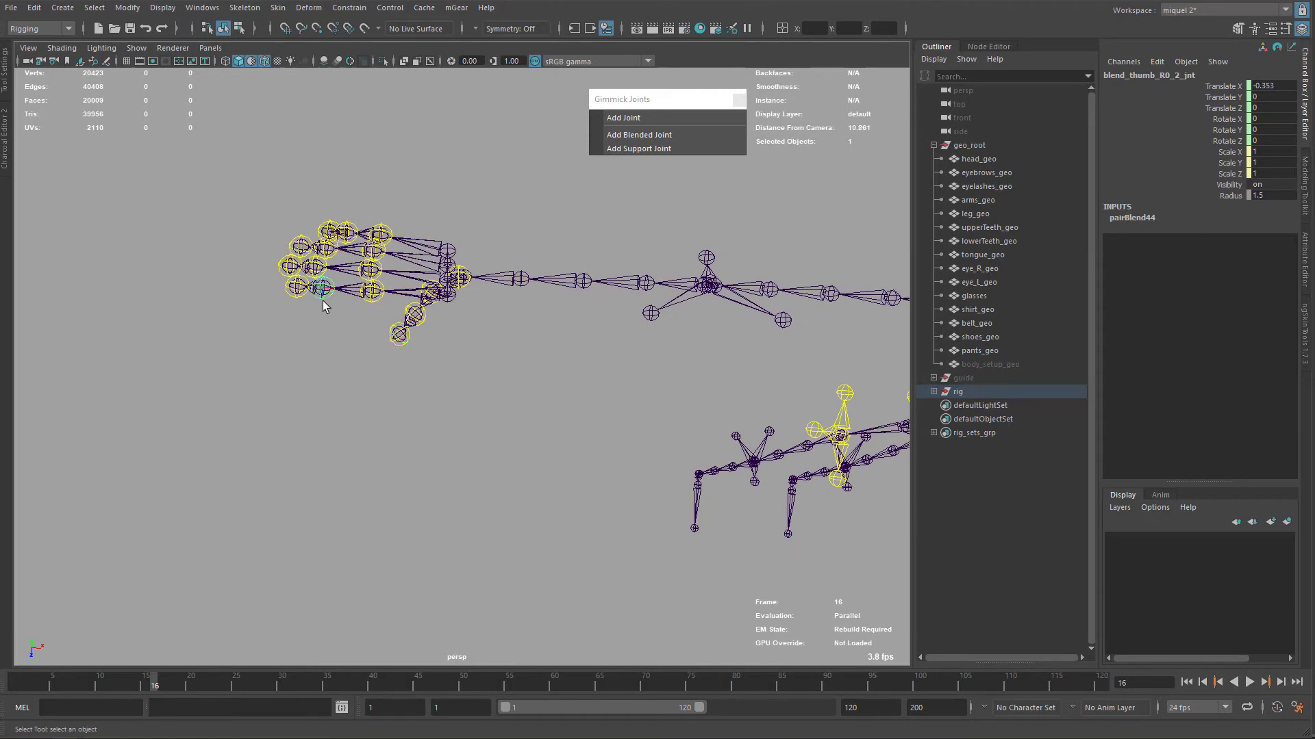
click(290, 266)
click(301, 246)
click(326, 242)
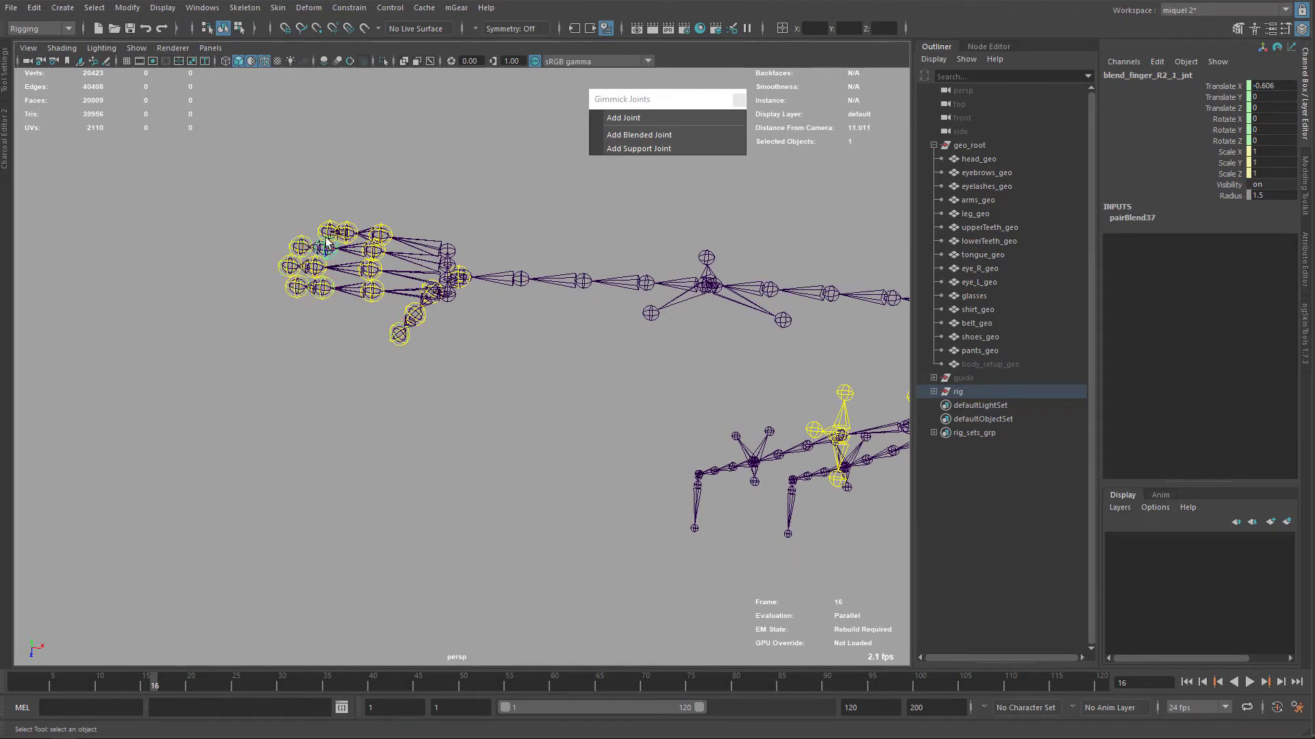
click(380, 234)
alt+right_drag(634, 396, 505, 299)
mouse_move(505, 299)
alt+mouse_down()
mouse_move(625, 434)
mouse_move(733, 441)
mouse_move(645, 408)
mouse_move(601, 352)
mouse_move(559, 439)
mouse_move(514, 295)
alt+mouse_up()
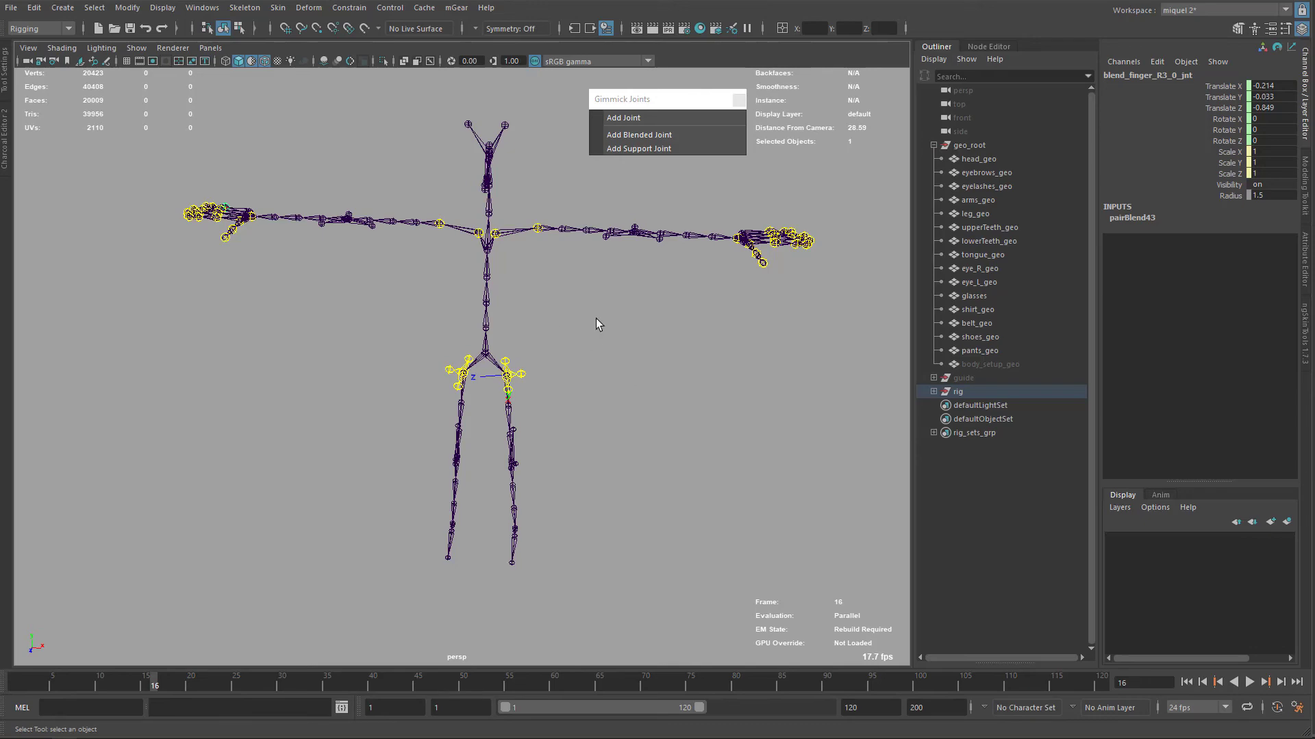
alt+drag(596, 321, 621, 397)
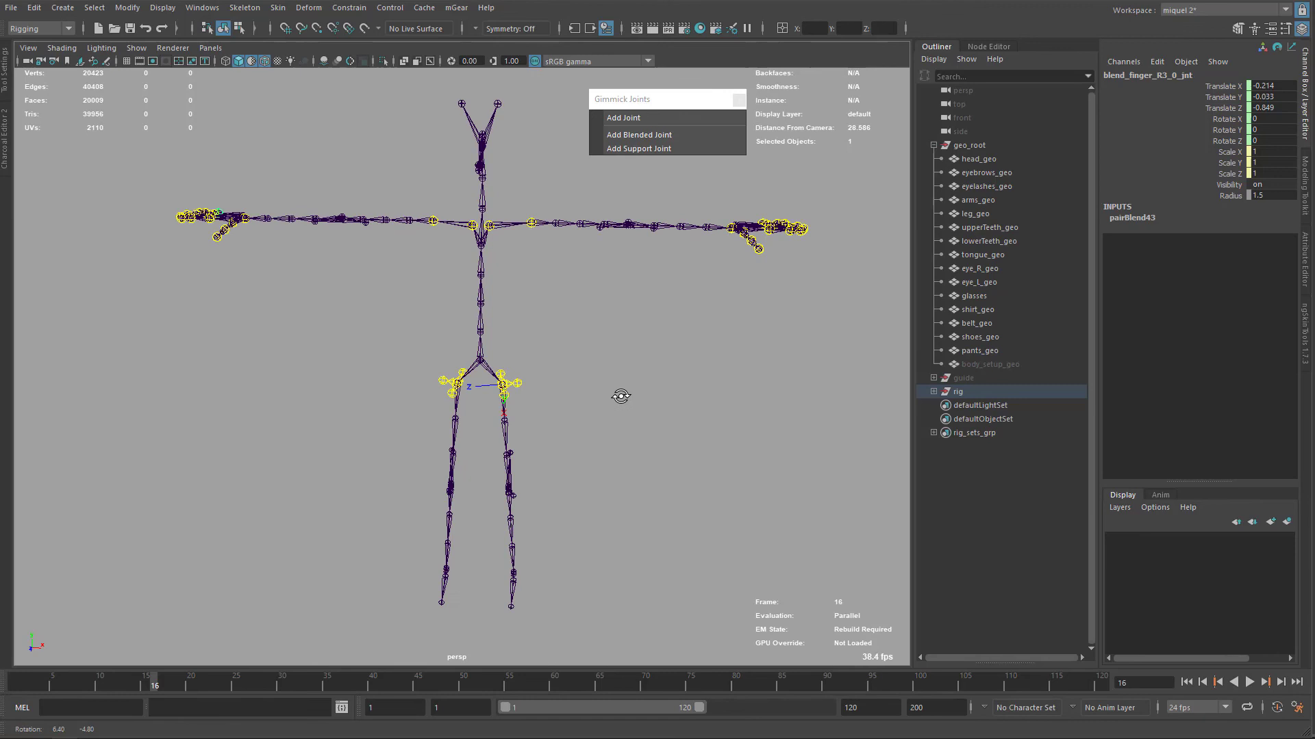